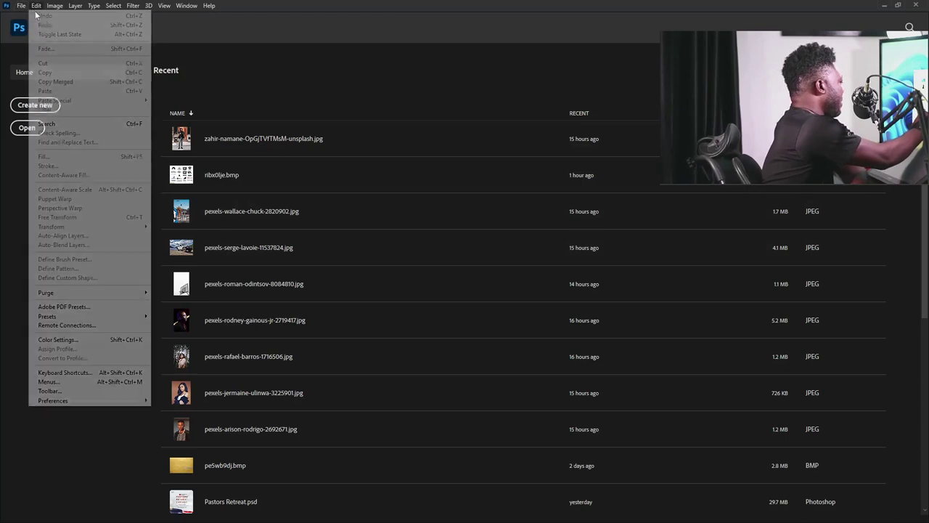
Create a new 720 x 900 px document at 72 ppi named "The Champ"
{"action": "left_click", "coordinate": [29, 18]}
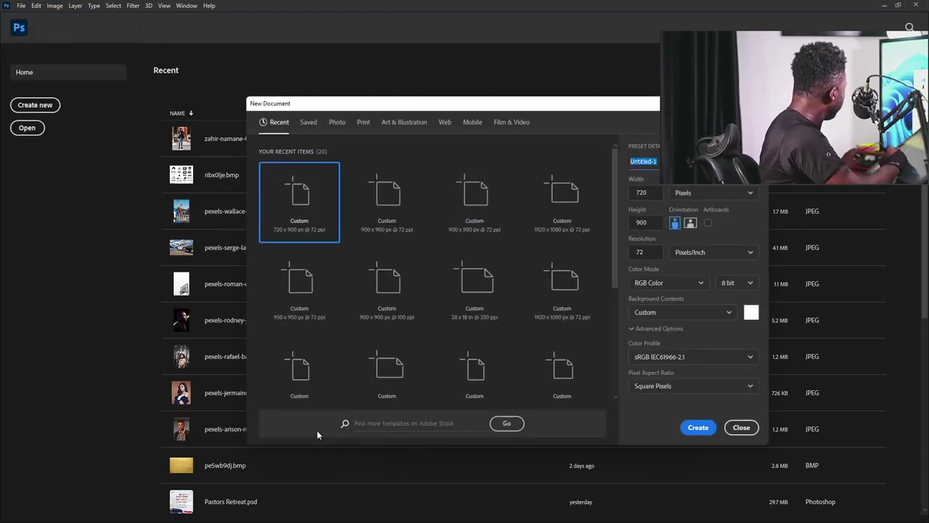
{"action": "type", "text": "The Ch"}
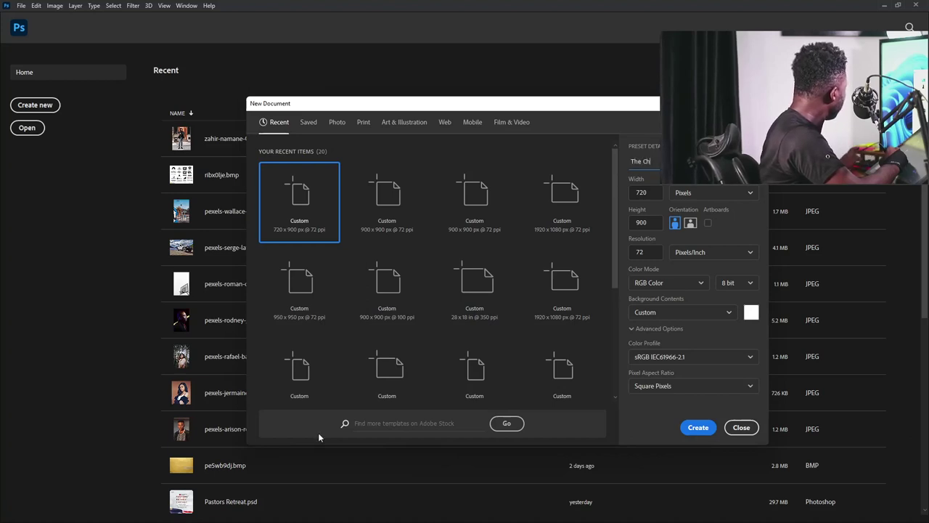
{"action": "type", "text": "amp"}
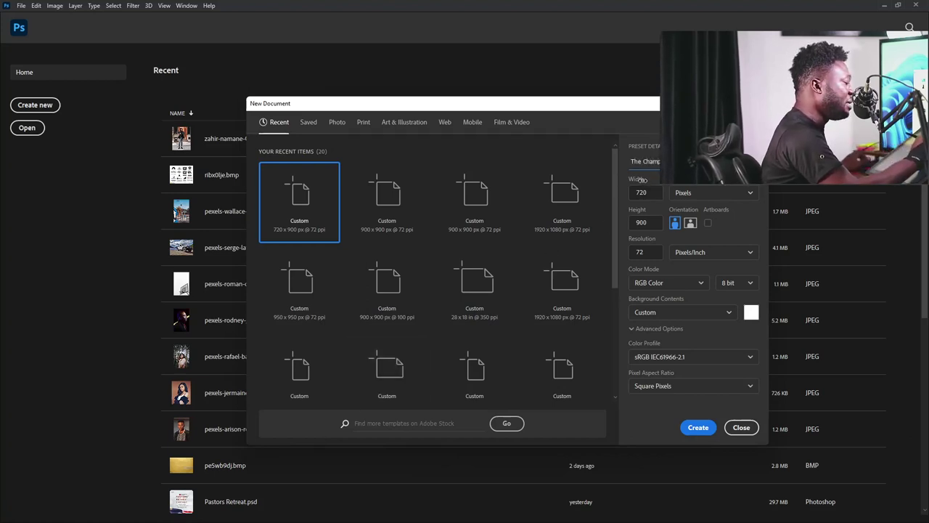
{"action": "left_click_drag", "start_coordinate": [644, 192], "coordinate": [631, 196]}
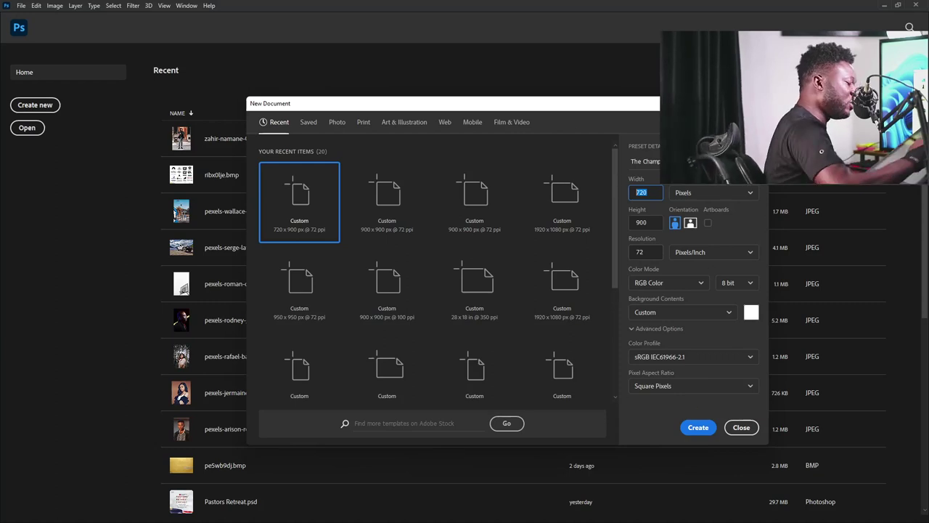
{"action": "left_click", "coordinate": [699, 427]}
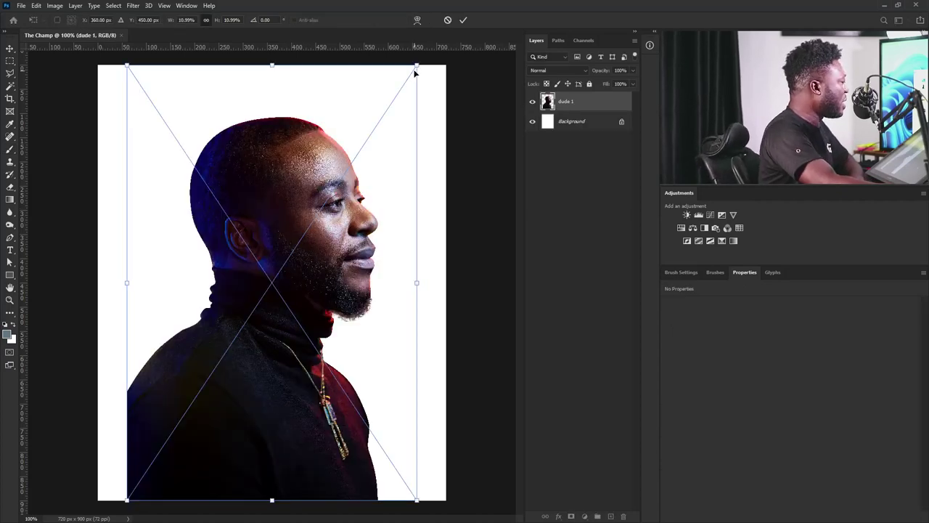
Scale the placed dude 1 portrait to 12.66% and shift it left so the shoulder runs off the canvas edge
{"action": "left_click_drag", "start_coordinate": [417, 66], "coordinate": [502, 27]}
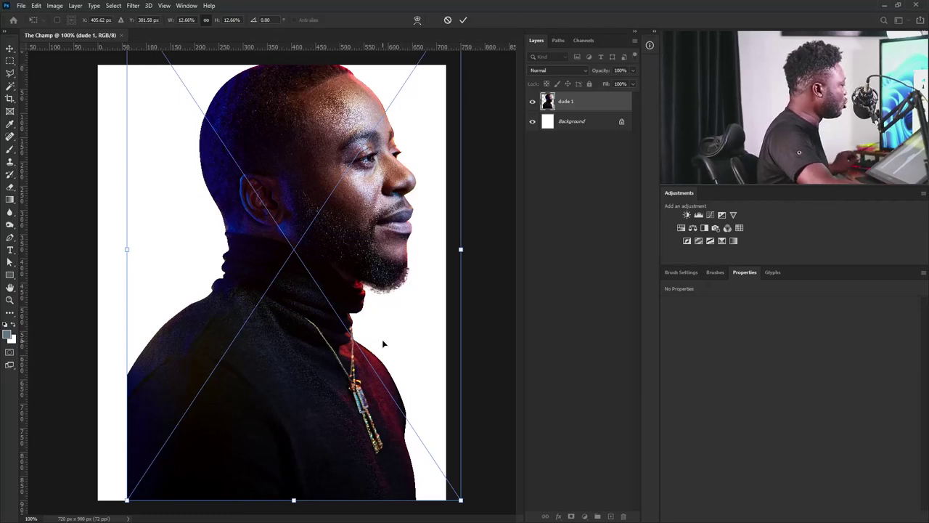
{"action": "left_click_drag", "start_coordinate": [382, 341], "coordinate": [319, 337]}
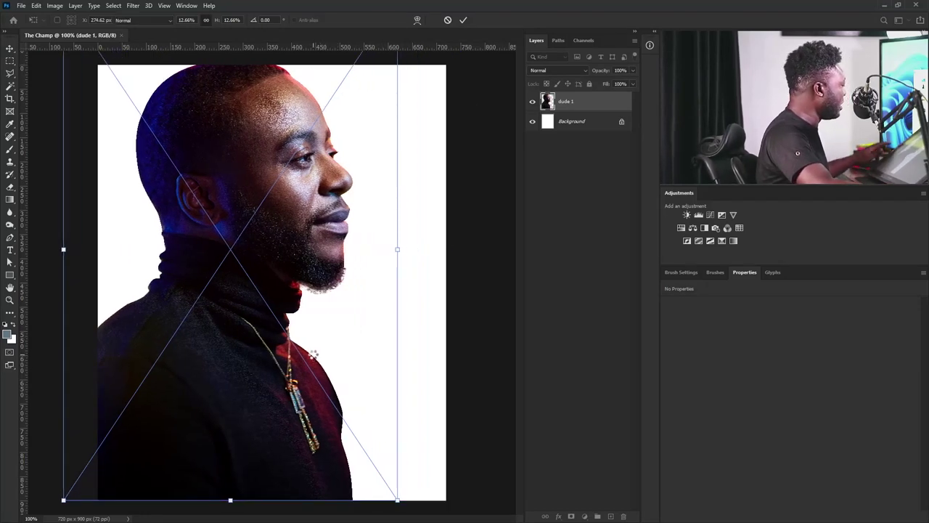
{"action": "key", "text": "Return"}
{"action": "key", "text": "b"}
{"action": "left_click", "coordinate": [293, 344]}
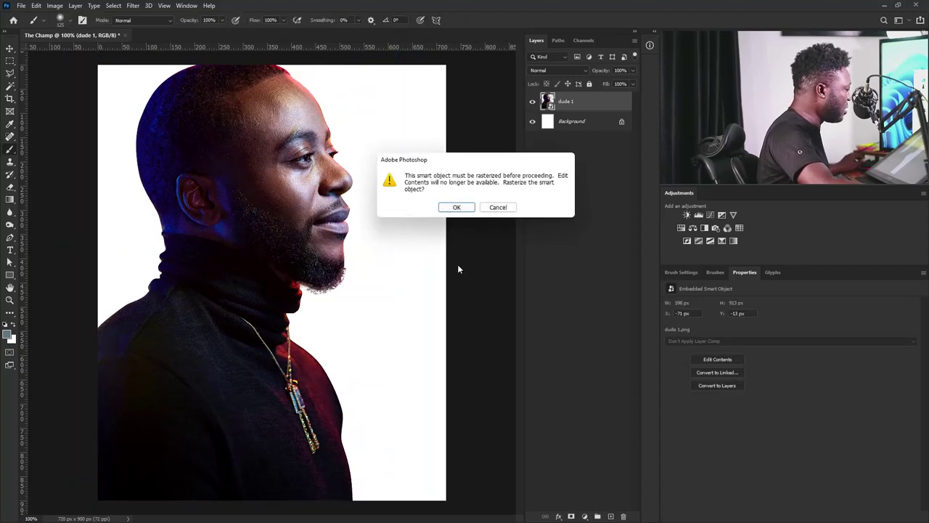
{"action": "left_click", "coordinate": [498, 208]}
Move the portrait slightly to the right, to about X -50 px
{"action": "key", "text": "v"}
{"action": "left_click_drag", "start_coordinate": [300, 349], "coordinate": [312, 350]}
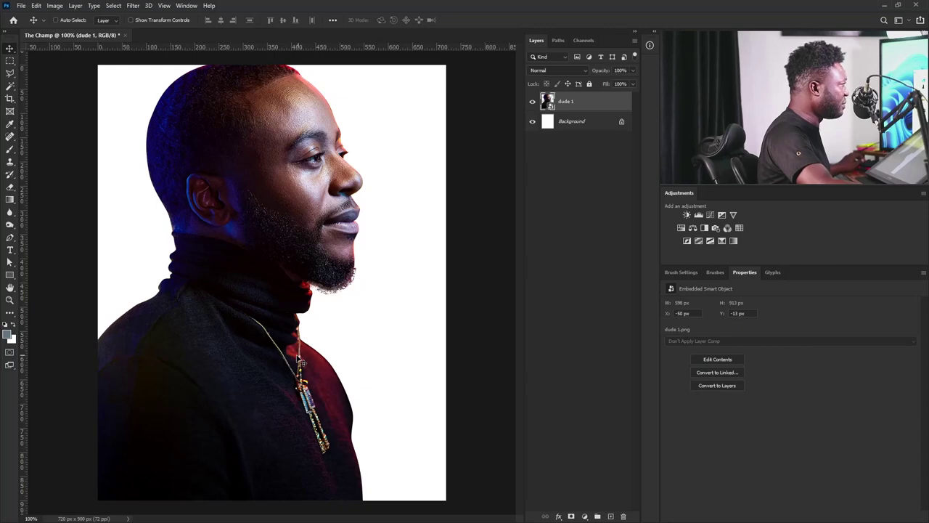
Add a new empty layer directly above the Background and name it "black"
{"action": "left_click", "coordinate": [573, 122]}
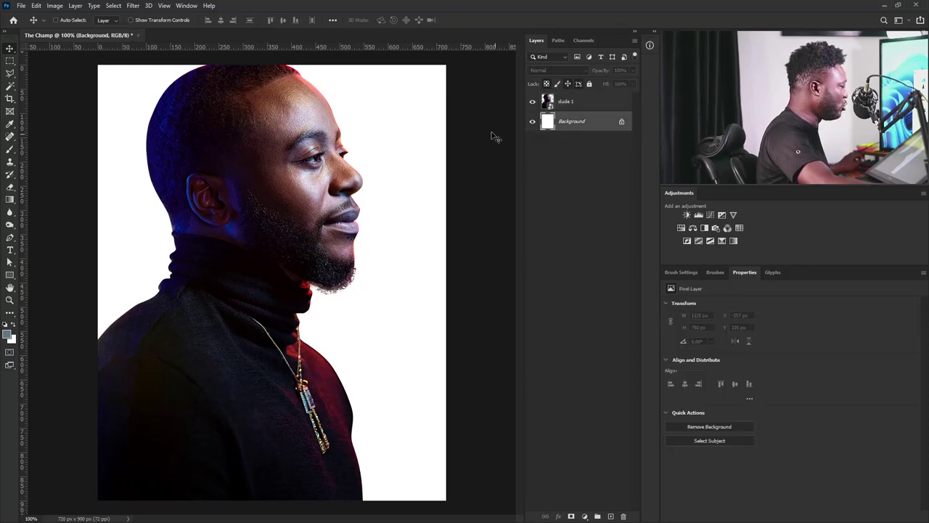
{"action": "left_click", "coordinate": [610, 515]}
{"action": "double_click", "coordinate": [570, 122]}
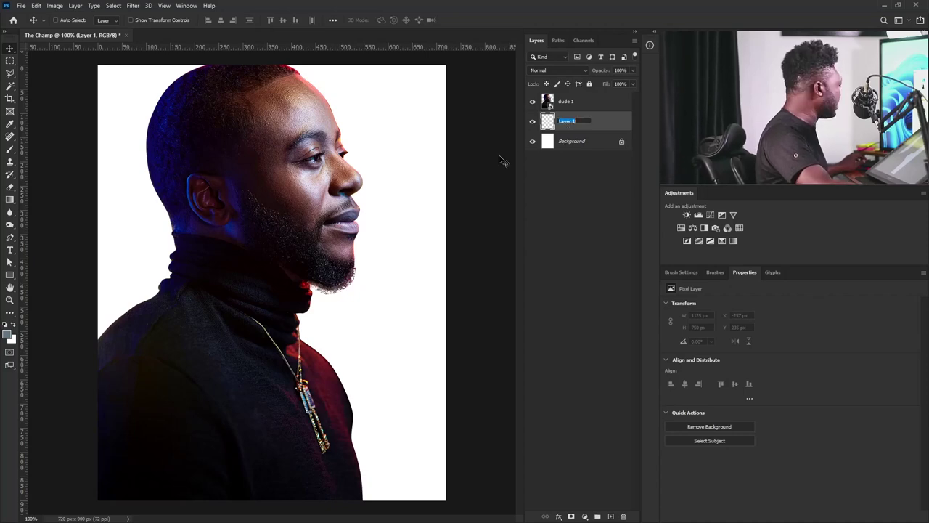
{"action": "type", "text": "b"}
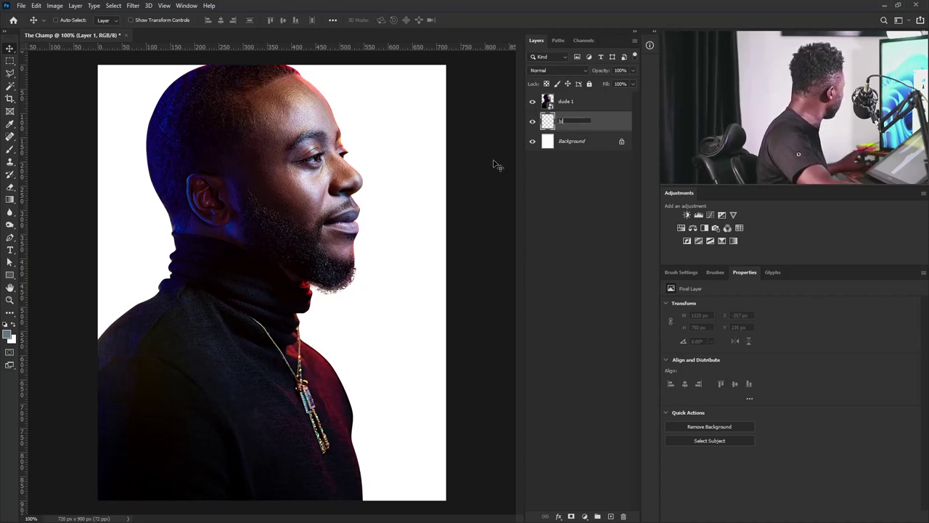
{"action": "type", "text": "lack"}
{"action": "key", "text": "Return"}
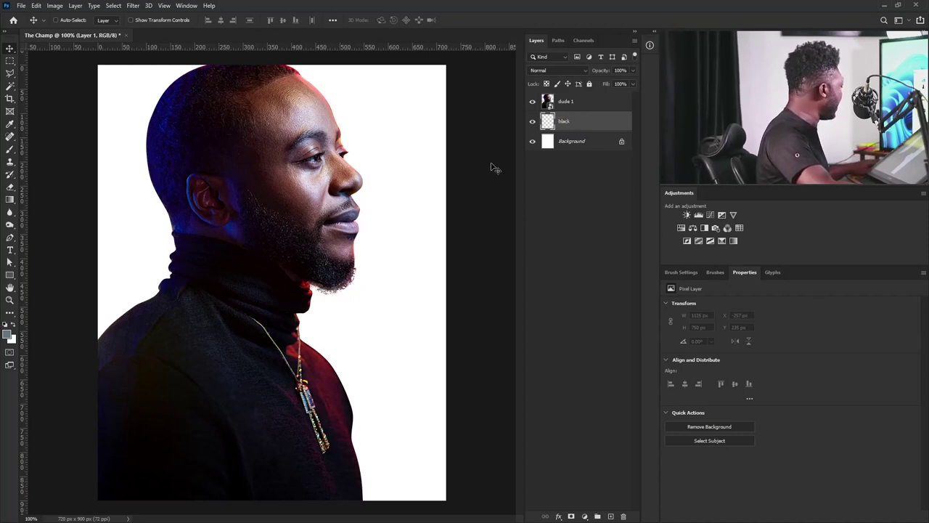
Fill a full-height strip about 328 px wide along the canvas's left side with black on the black layer, and deselect
{"action": "left_click", "coordinate": [6, 325]}
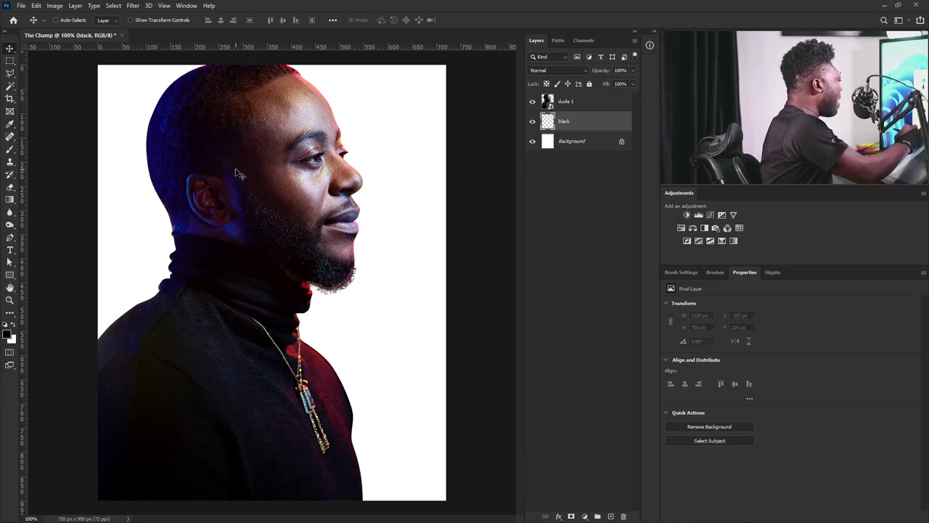
{"action": "key", "text": "m"}
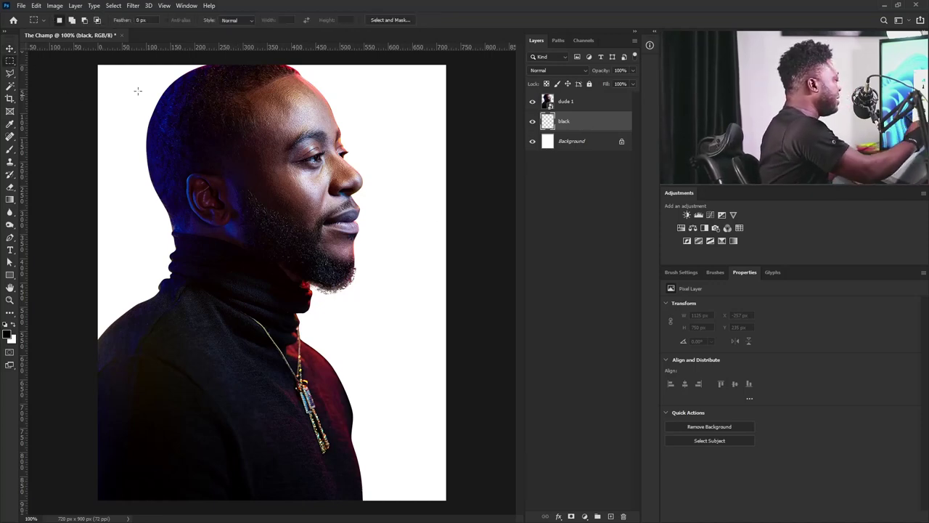
{"action": "left_click_drag", "start_coordinate": [82, 58], "coordinate": [256, 504]}
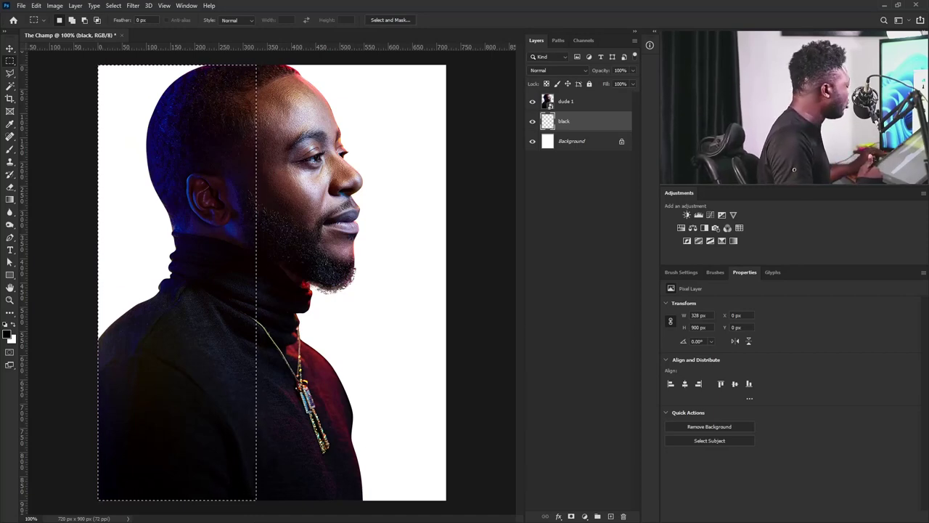
{"action": "key", "text": "alt+BackSpace"}
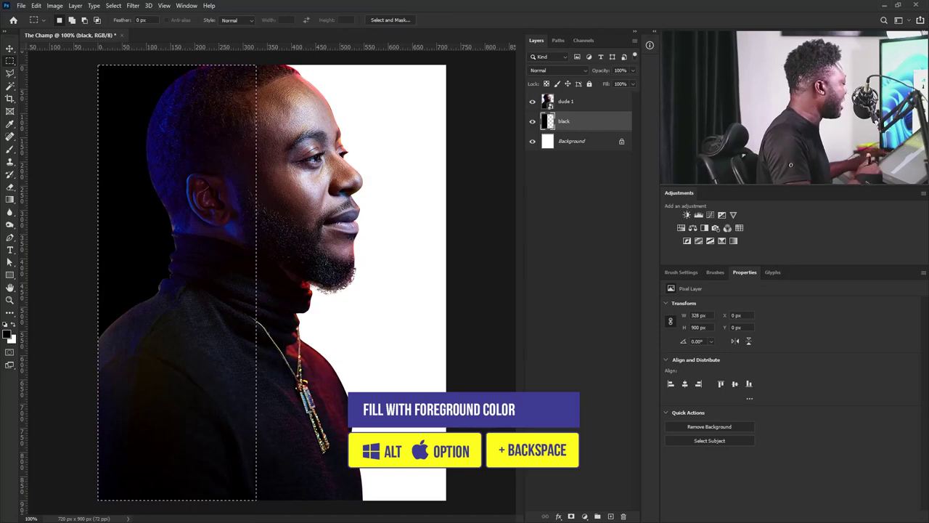
{"action": "left_click", "coordinate": [11, 49]}
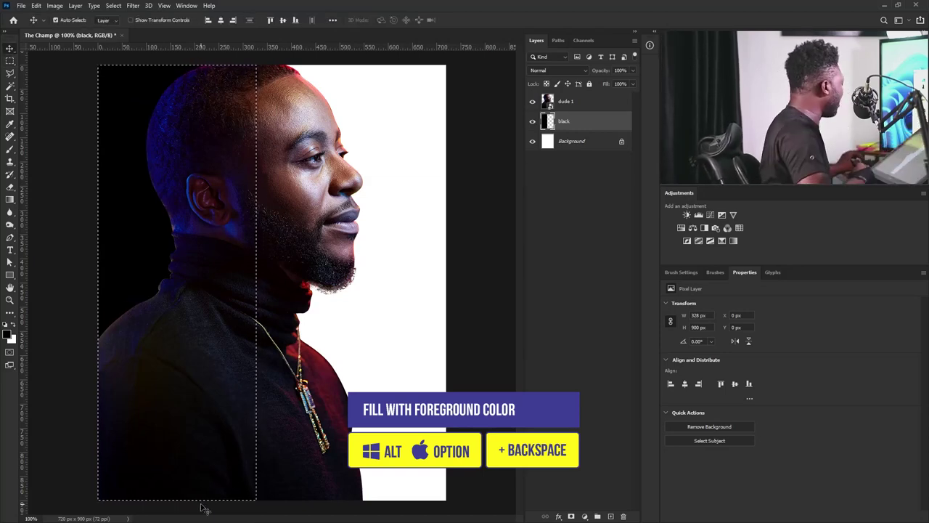
{"action": "key", "text": "ctrl+d"}
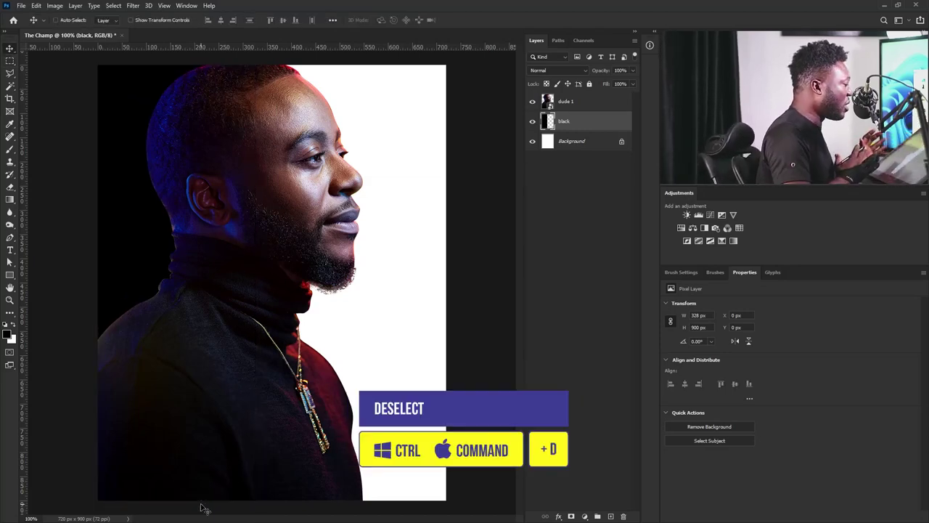
Make dude 1 the active layer and open the basketball court photo Layer 4.jpg as a separate document
{"action": "left_click", "coordinate": [576, 103]}
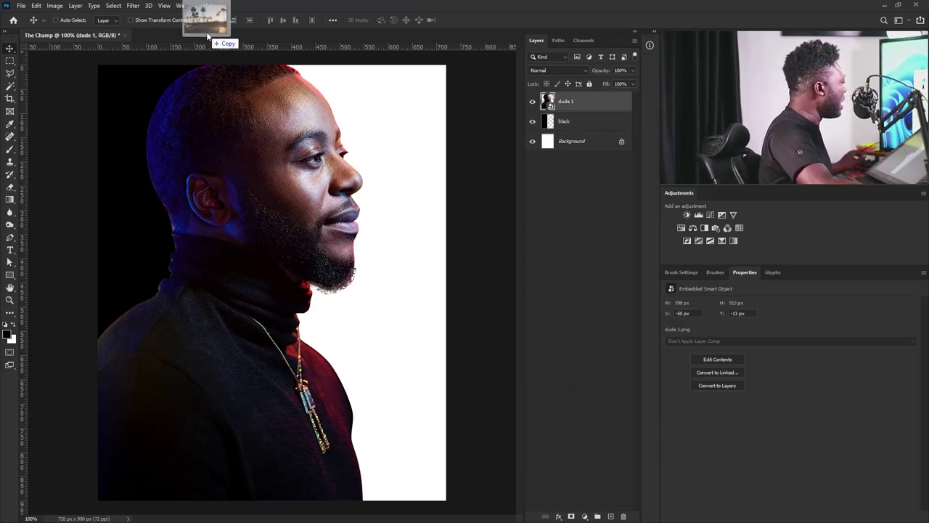
{"action": "left_click_drag", "start_coordinate": [191, 86], "coordinate": [227, 33]}
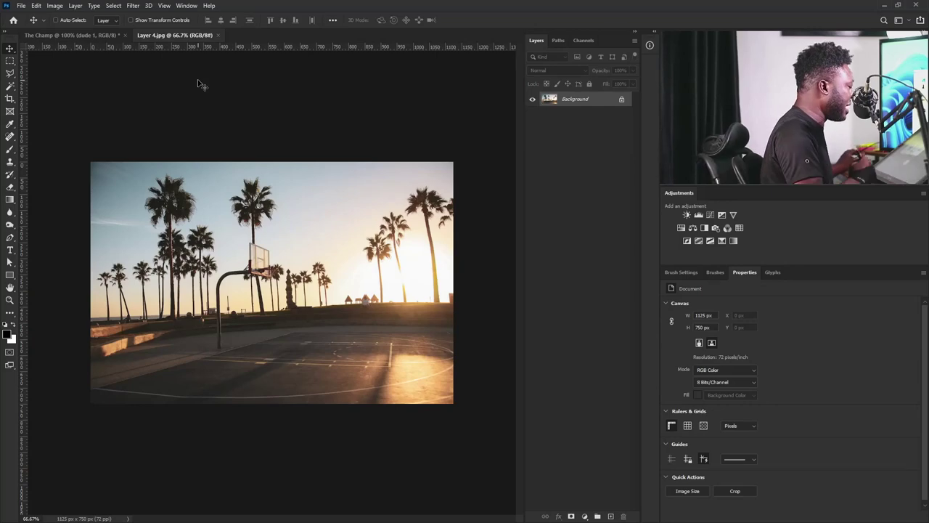
Remove the basketball backboard, hoop and upper part of the pole from the court photo with the Content-Aware Spot Healing Brush
{"action": "key", "text": "ctrl+plus"}
{"action": "key", "text": "ctrl+plus"}
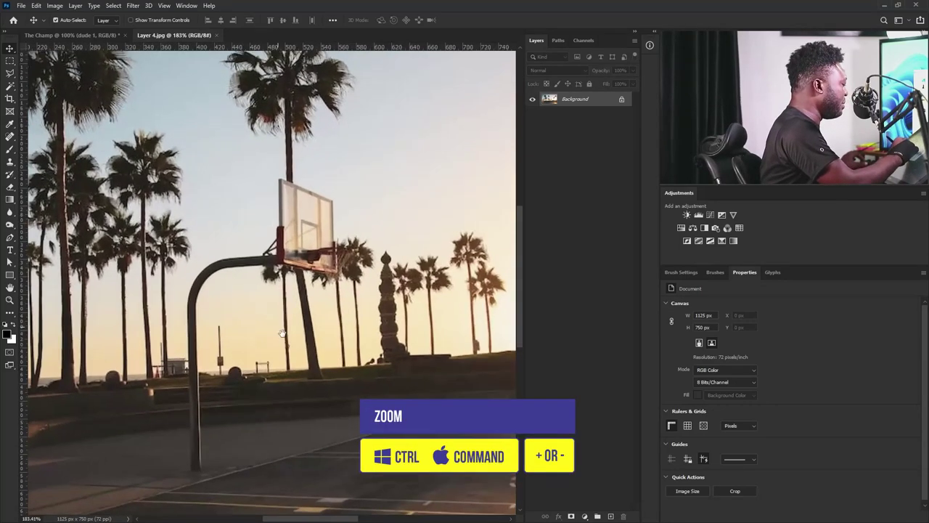
{"action": "left_click_drag", "start_coordinate": [281, 333], "coordinate": [352, 331]}
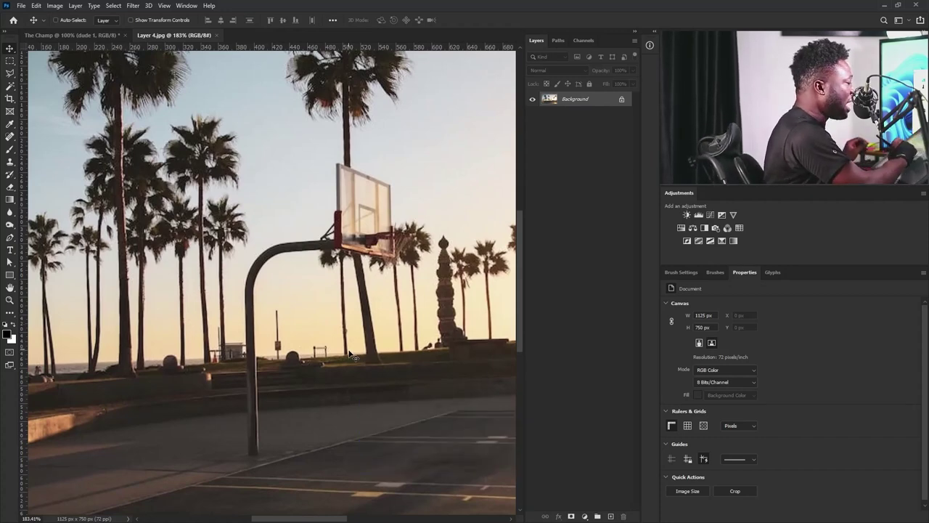
{"action": "key", "text": "j"}
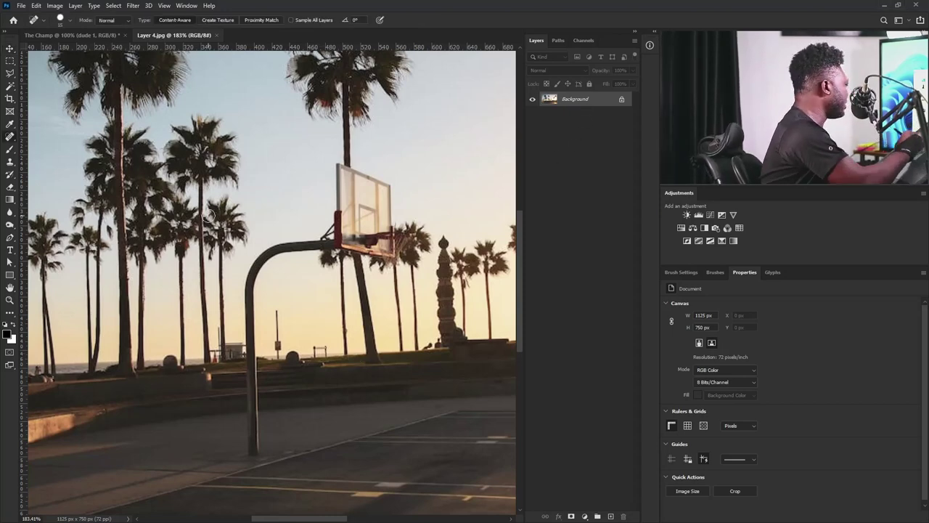
{"action": "left_click", "coordinate": [390, 169]}
{"action": "right_click", "coordinate": [387, 166]}
{"action": "mouse_move", "coordinate": [387, 167]}
{"action": "left_mouse_down"}
{"action": "mouse_move", "coordinate": [384, 160]}
{"action": "mouse_move", "coordinate": [384, 195]}
{"action": "mouse_move", "coordinate": [387, 167]}
{"action": "mouse_move", "coordinate": [372, 211]}
{"action": "mouse_move", "coordinate": [363, 173]}
{"action": "mouse_move", "coordinate": [336, 203]}
{"action": "mouse_move", "coordinate": [338, 229]}
{"action": "mouse_move", "coordinate": [327, 238]}
{"action": "left_mouse_up"}
{"action": "left_click", "coordinate": [335, 159]}
{"action": "mouse_move", "coordinate": [363, 155]}
{"action": "left_mouse_down"}
{"action": "mouse_move", "coordinate": [365, 232]}
{"action": "mouse_move", "coordinate": [396, 254]}
{"action": "left_mouse_up"}
{"action": "left_click_drag", "start_coordinate": [396, 221], "coordinate": [396, 226]}
{"action": "mouse_move", "coordinate": [344, 245]}
{"action": "left_mouse_down"}
{"action": "mouse_move", "coordinate": [334, 232]}
{"action": "mouse_move", "coordinate": [338, 251]}
{"action": "mouse_move", "coordinate": [331, 233]}
{"action": "mouse_move", "coordinate": [305, 241]}
{"action": "mouse_move", "coordinate": [320, 235]}
{"action": "mouse_move", "coordinate": [321, 220]}
{"action": "mouse_move", "coordinate": [312, 239]}
{"action": "left_mouse_up"}
{"action": "mouse_move", "coordinate": [251, 272]}
{"action": "left_mouse_down"}
{"action": "mouse_move", "coordinate": [247, 312]}
{"action": "mouse_move", "coordinate": [258, 334]}
{"action": "mouse_move", "coordinate": [252, 276]}
{"action": "mouse_move", "coordinate": [242, 328]}
{"action": "left_mouse_up"}
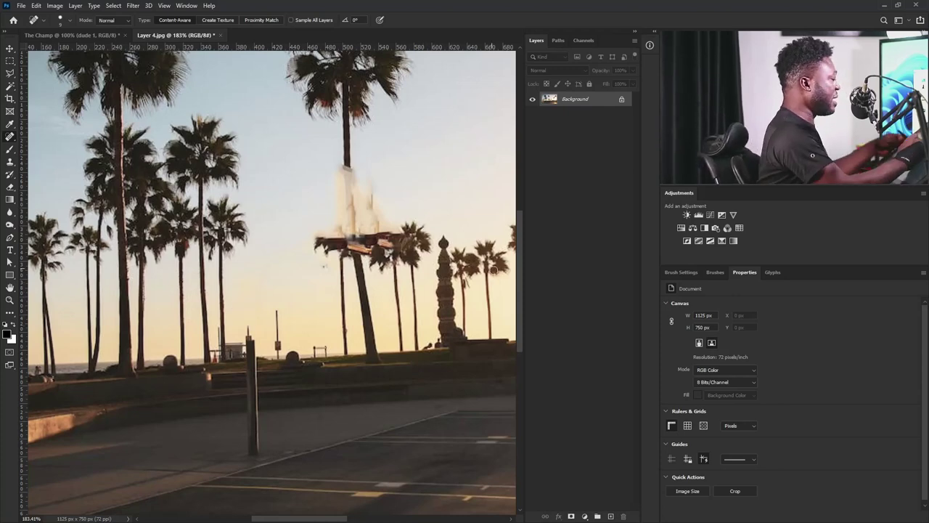
Copy the retouched court photo into The Champ above the portrait and convert its layer to a smart object
{"action": "scroll", "coordinate": [450, 225], "scroll_direction": "down", "scroll_amount": 5}
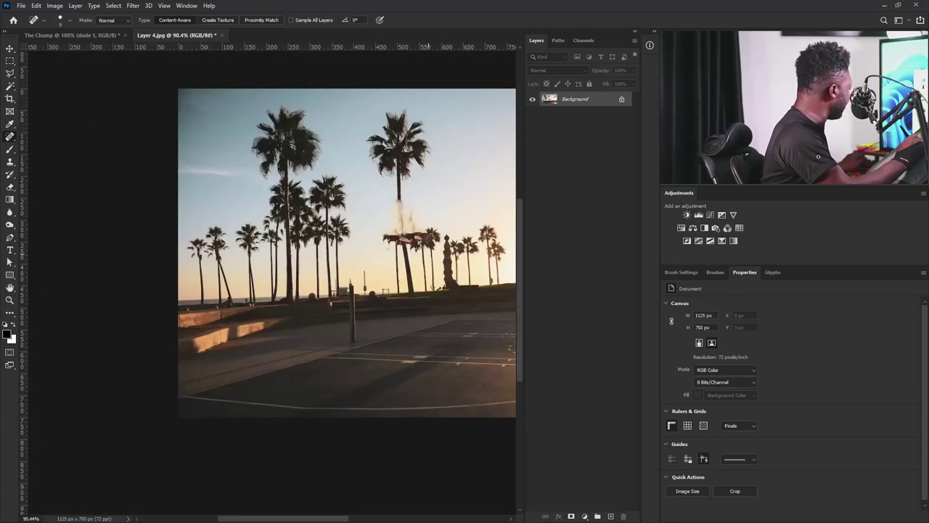
{"action": "key", "text": "v"}
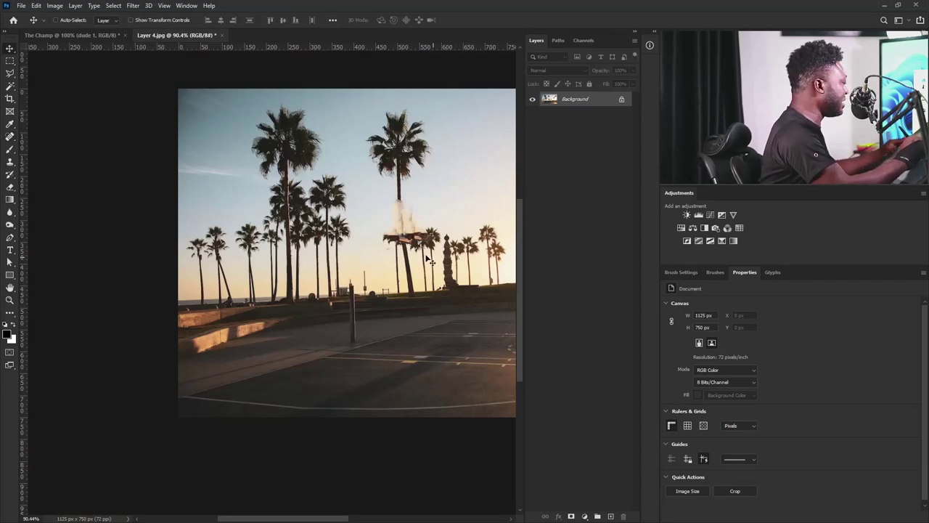
{"action": "left_click_drag", "start_coordinate": [429, 260], "coordinate": [280, 345]}
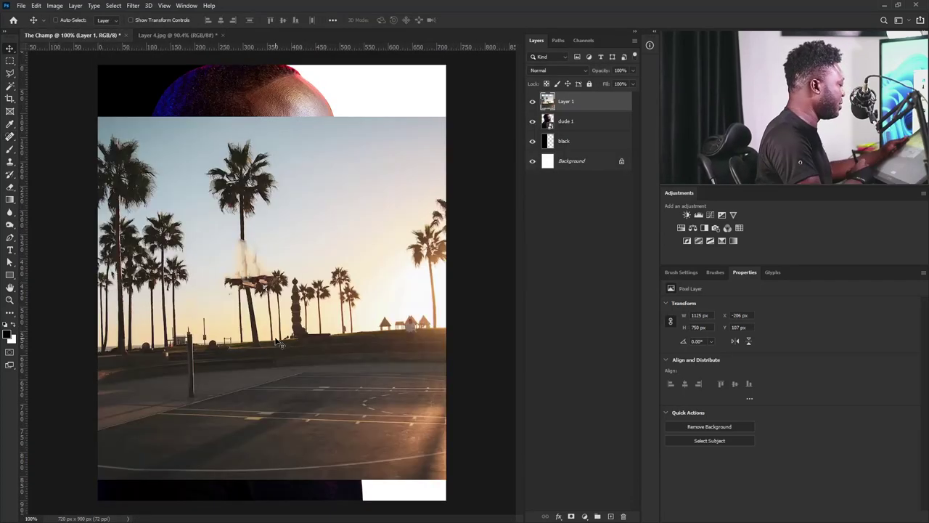
{"action": "right_click", "coordinate": [603, 103]}
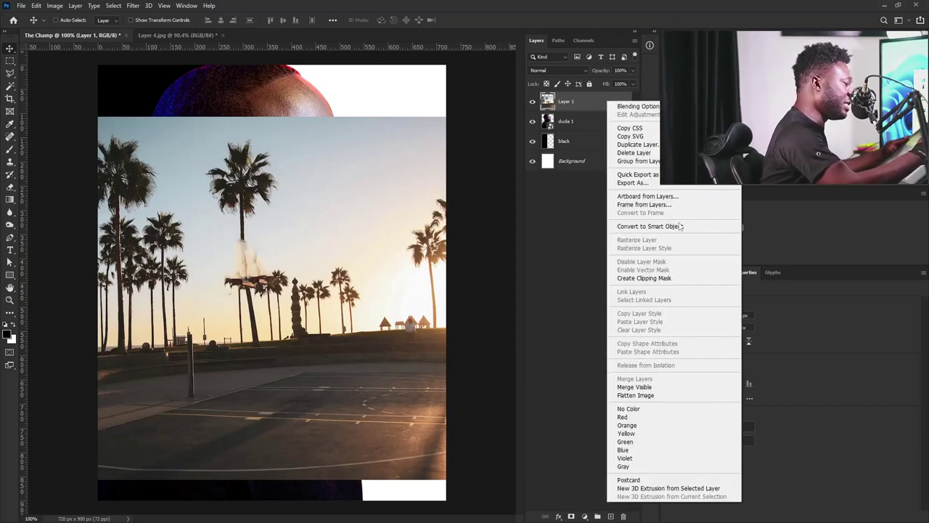
{"action": "left_click", "coordinate": [680, 228]}
Scale the court photo to 37.42% with Free Transform and move it down over the portrait's chest
{"action": "key", "text": "ctrl+t"}
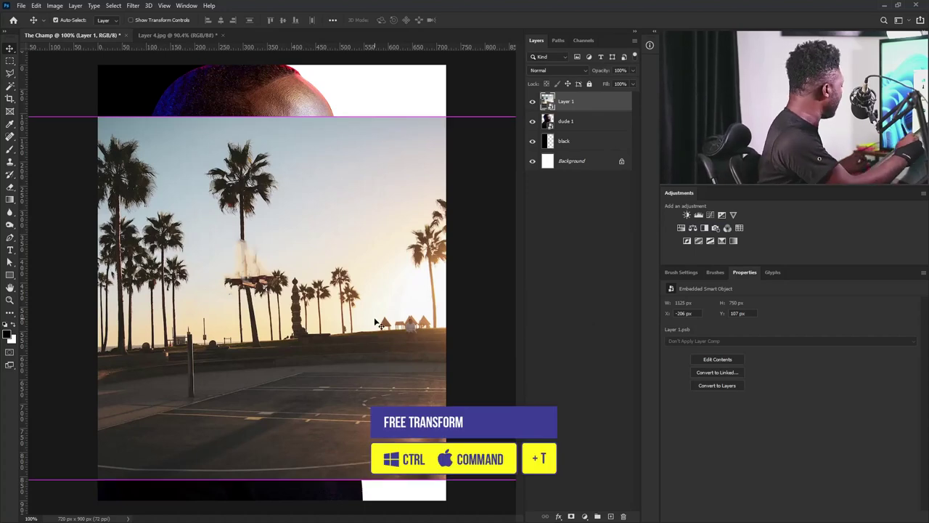
{"action": "scroll", "coordinate": [438, 238], "scroll_direction": "down", "scroll_amount": 3}
{"action": "scroll", "coordinate": [402, 242], "scroll_direction": "up", "scroll_amount": 1}
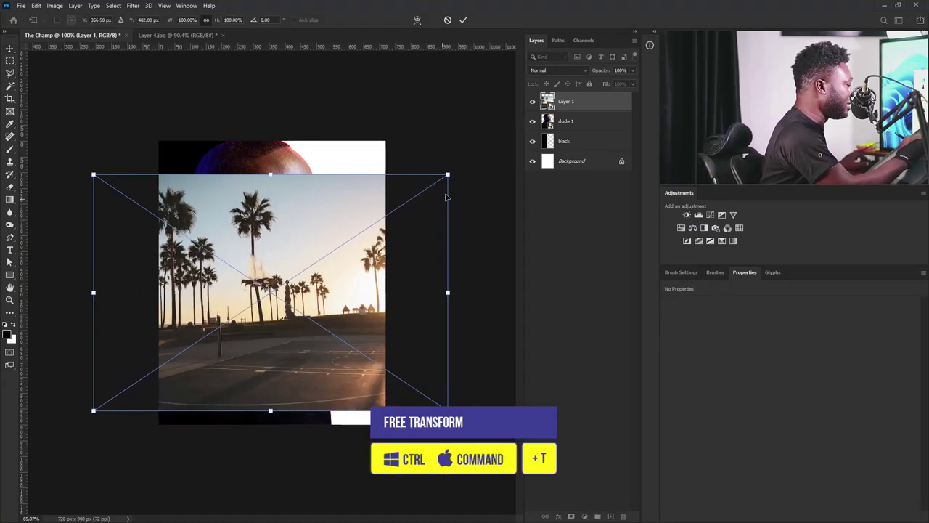
{"action": "left_click_drag", "start_coordinate": [445, 175], "coordinate": [336, 251]}
{"action": "scroll", "coordinate": [268, 294], "scroll_direction": "up", "scroll_amount": 5}
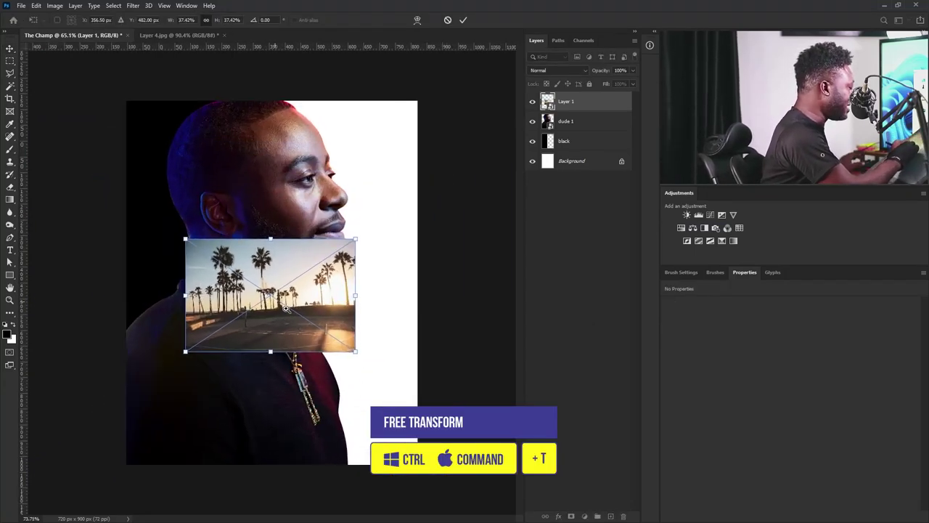
{"action": "left_click_drag", "start_coordinate": [353, 304], "coordinate": [370, 397]}
Reduce the court photo to 29.86% and place it at the jacket's lower right, partly below the canvas edge
{"action": "scroll", "coordinate": [413, 379], "scroll_direction": "down", "scroll_amount": 3}
{"action": "scroll", "coordinate": [413, 379], "scroll_direction": "up", "scroll_amount": 2}
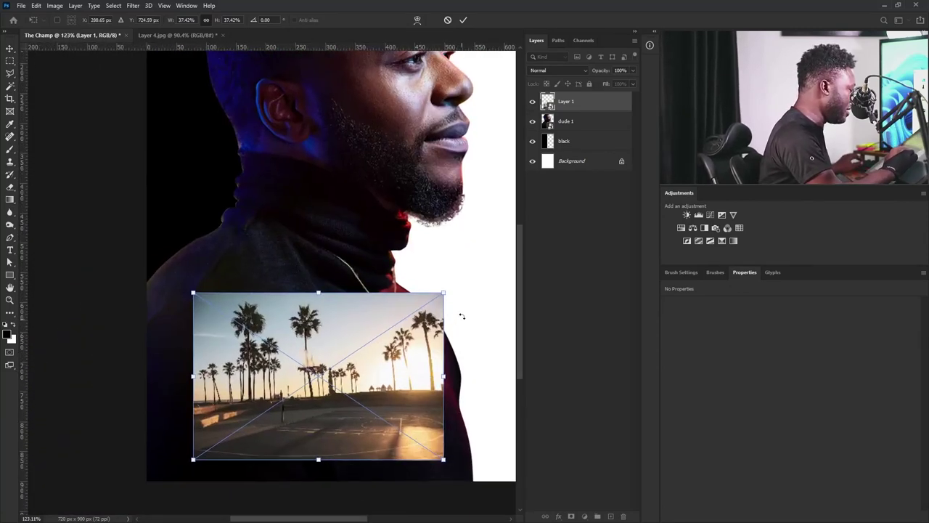
{"action": "left_click_drag", "start_coordinate": [443, 293], "coordinate": [427, 305]}
{"action": "left_click_drag", "start_coordinate": [419, 357], "coordinate": [502, 415]}
{"action": "mouse_move", "coordinate": [497, 361]}
{"action": "left_mouse_down"}
{"action": "mouse_move", "coordinate": [513, 356]}
{"action": "mouse_move", "coordinate": [492, 367]}
{"action": "left_mouse_up"}
{"action": "left_click_drag", "start_coordinate": [475, 402], "coordinate": [479, 428]}
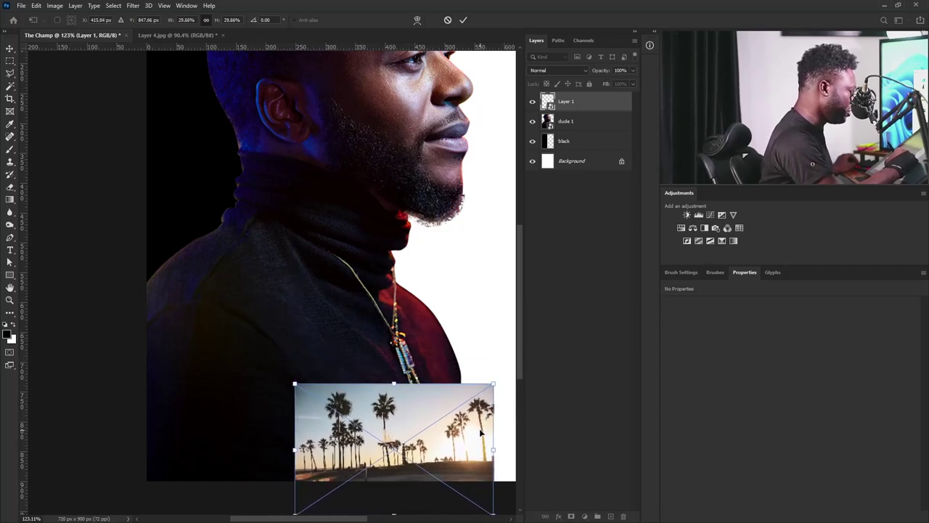
{"action": "key", "text": "Return"}
Duplicate the court photo's layer
{"action": "left_click_drag", "start_coordinate": [591, 107], "coordinate": [611, 515]}
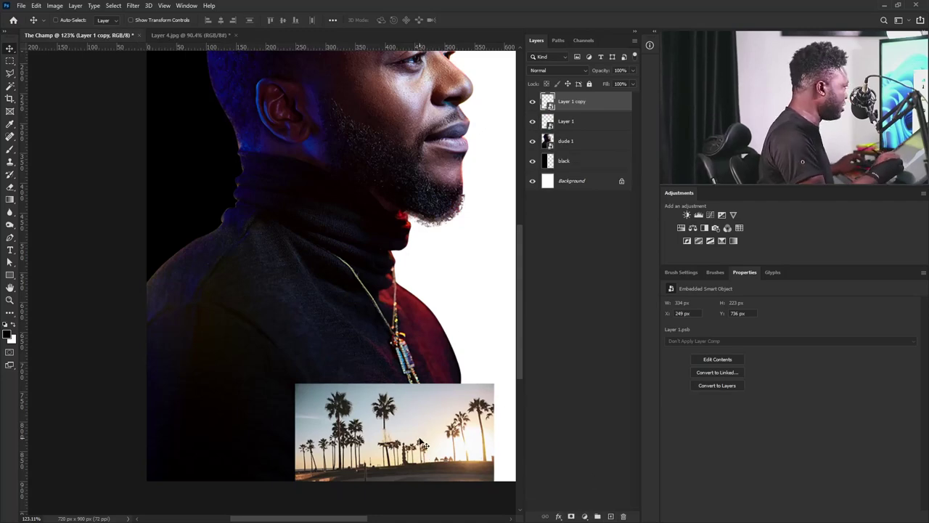
Move the duplicated court photo beside the original's left edge, flip it horizontally, and nudge it 1 px right to close the seam
{"action": "left_click_drag", "start_coordinate": [423, 444], "coordinate": [219, 477]}
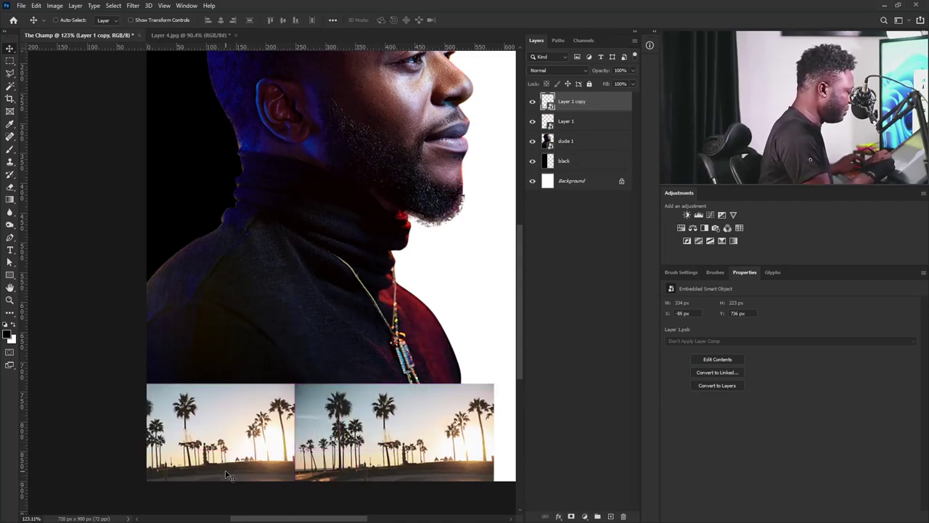
{"action": "key", "text": "ctrl+t"}
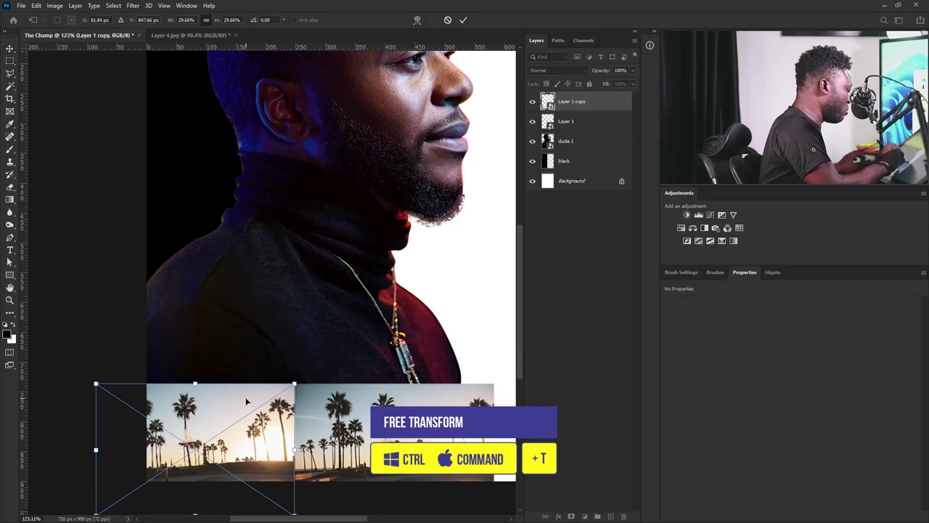
{"action": "right_click", "coordinate": [249, 402]}
{"action": "left_click", "coordinate": [284, 387]}
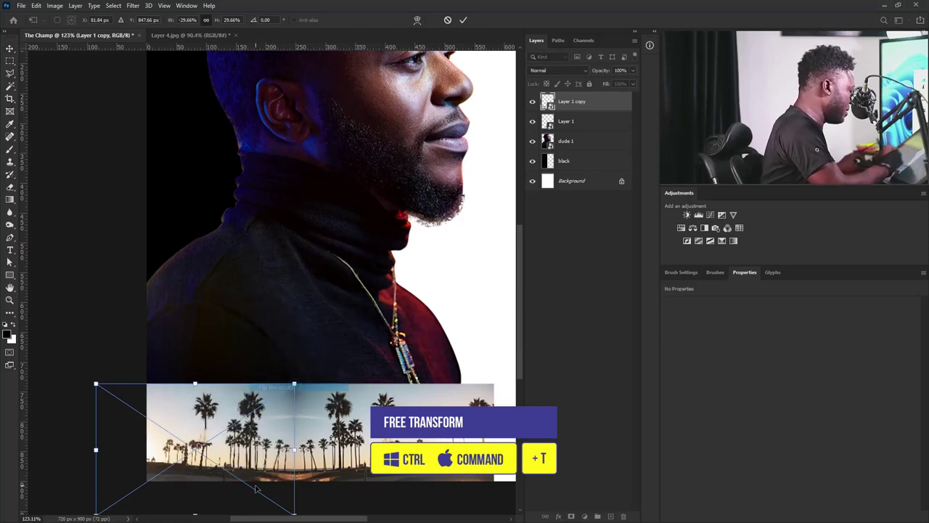
{"action": "key", "text": "Return"}
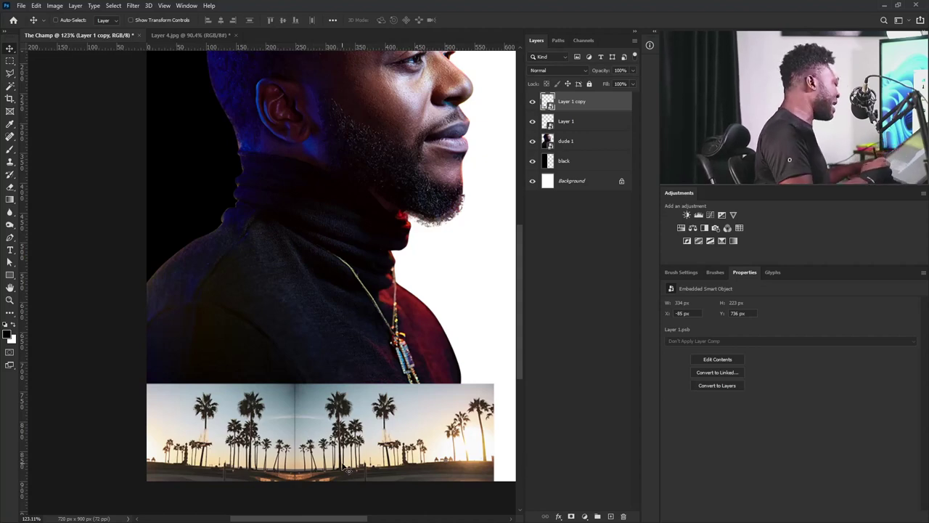
{"action": "key", "text": "Right"}
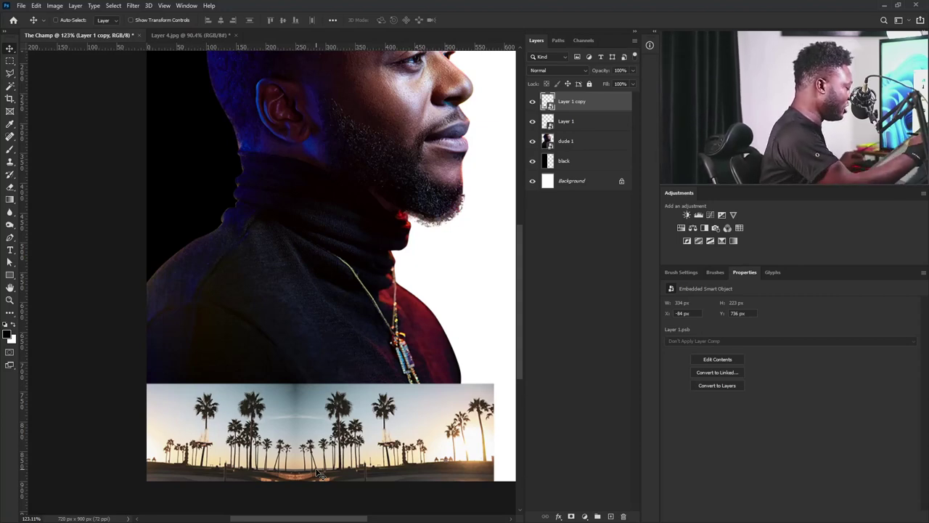
Merge the two court photo layers into one and heal the visible seam in the sky with the Spot Healing Brush
{"action": "left_click", "coordinate": [591, 124], "text": "shift"}
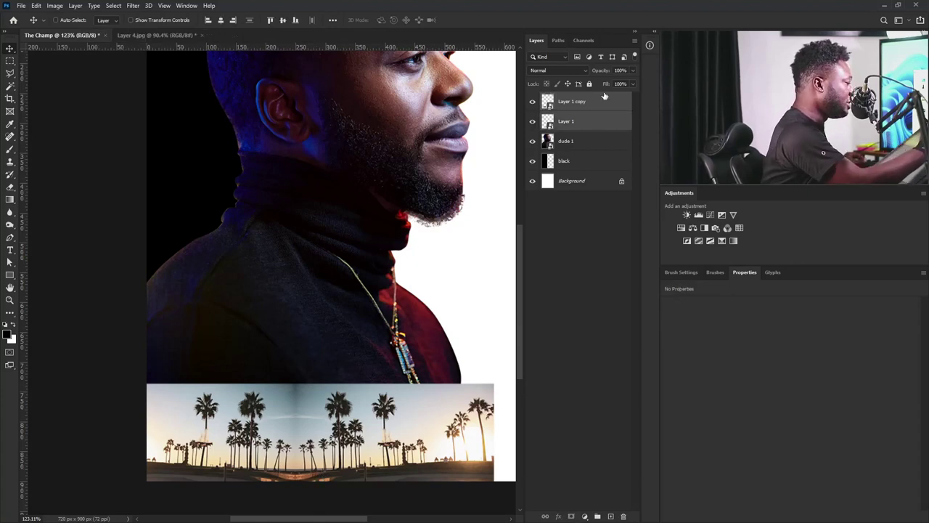
{"action": "key", "text": "ctrl+e"}
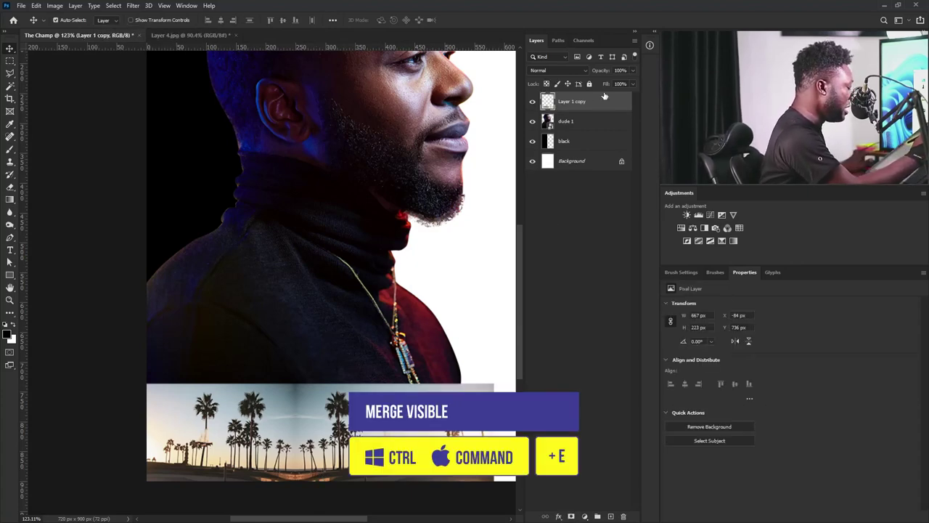
{"action": "left_click", "coordinate": [11, 137]}
{"action": "key", "text": "bracketright"}
{"action": "key", "text": "bracketright"}
{"action": "key", "text": "bracketright"}
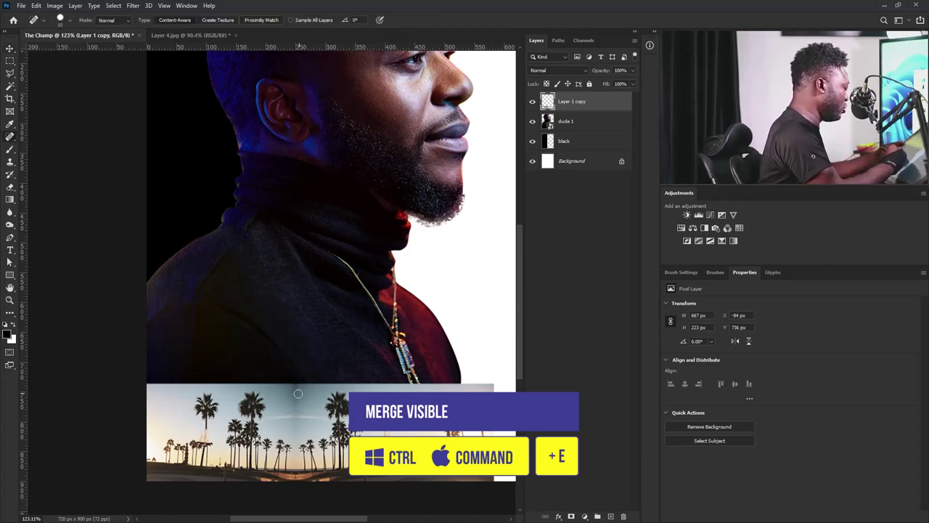
{"action": "left_click_drag", "start_coordinate": [294, 393], "coordinate": [305, 390]}
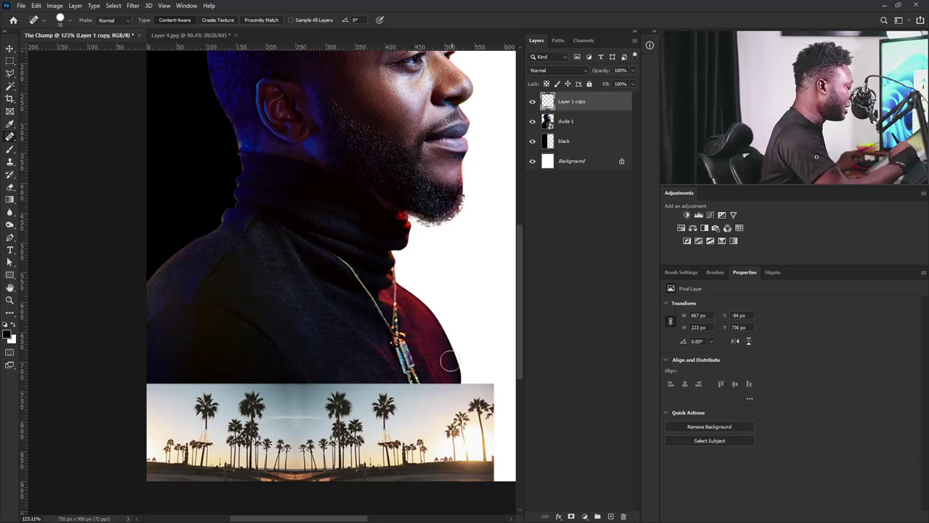
{"action": "left_click_drag", "start_coordinate": [346, 336], "coordinate": [382, 344]}
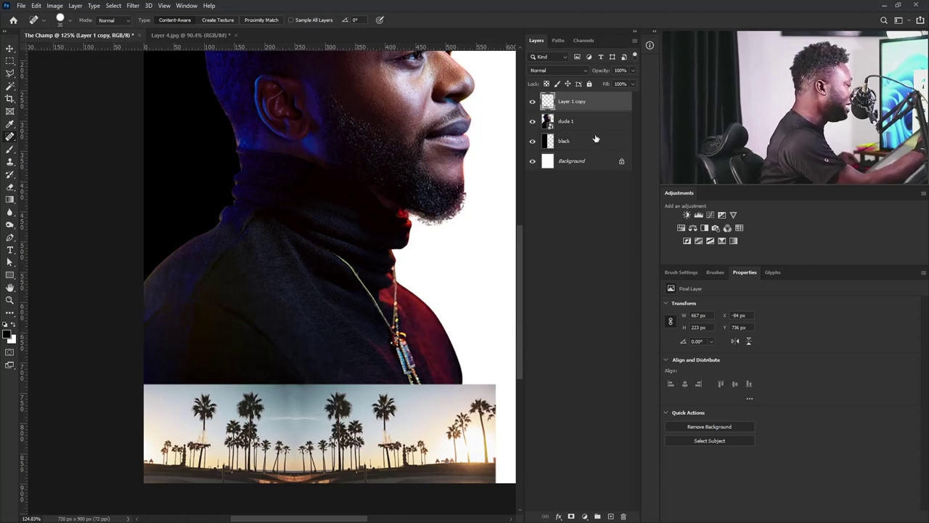
Clip the merged court layer to the dude 1 portrait layer
{"action": "right_click", "coordinate": [593, 111]}
{"action": "left_click", "coordinate": [439, 414]}
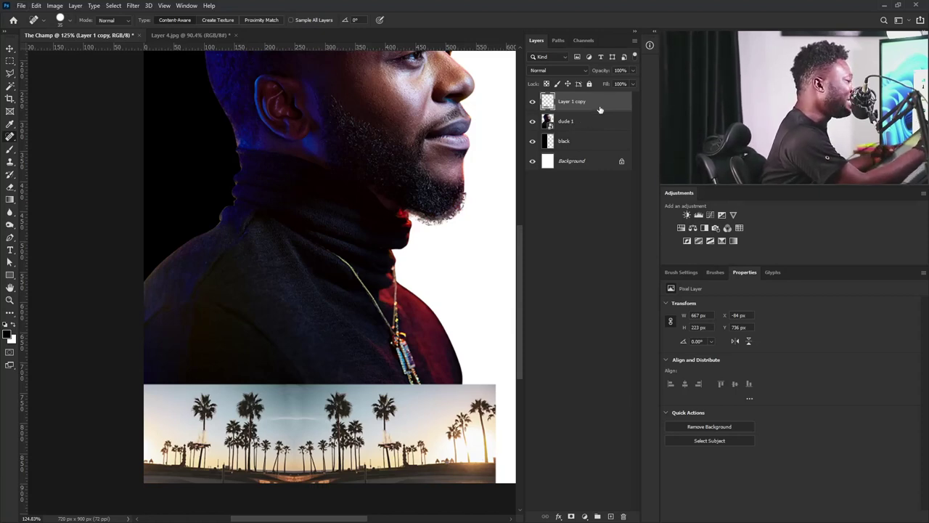
{"action": "mouse_move", "coordinate": [604, 107]}
{"action": "left_mouse_down"}
{"action": "mouse_move", "coordinate": [600, 116]}
{"action": "mouse_move", "coordinate": [606, 111]}
{"action": "left_mouse_up"}
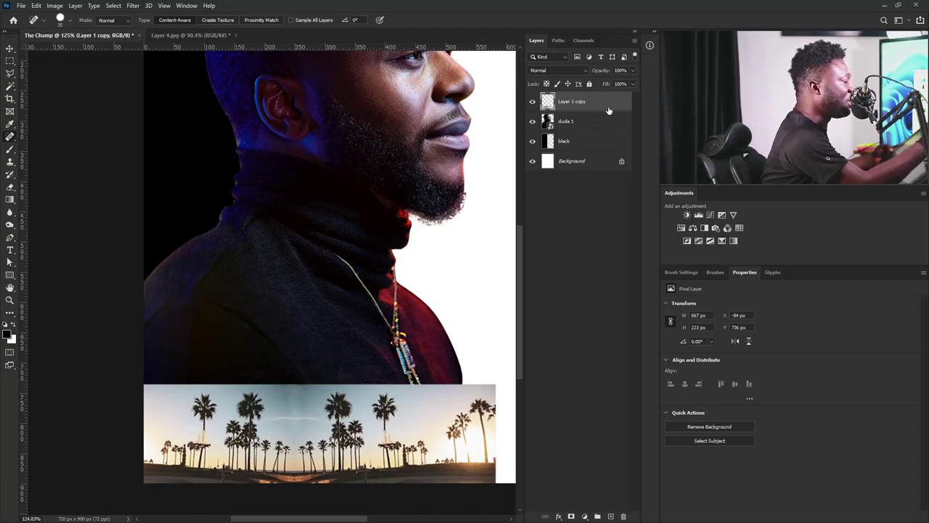
{"action": "left_click_drag", "start_coordinate": [607, 109], "coordinate": [607, 107]}
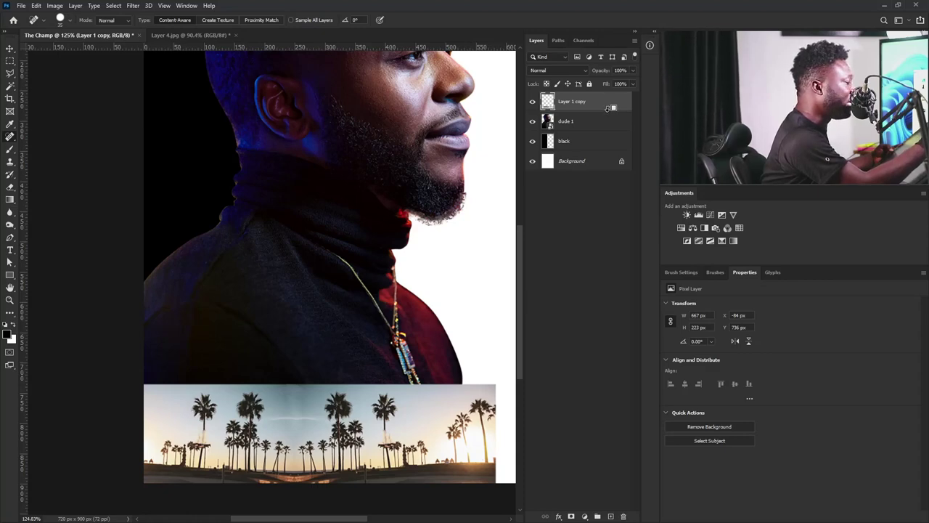
{"action": "left_click", "coordinate": [607, 109], "text": "alt"}
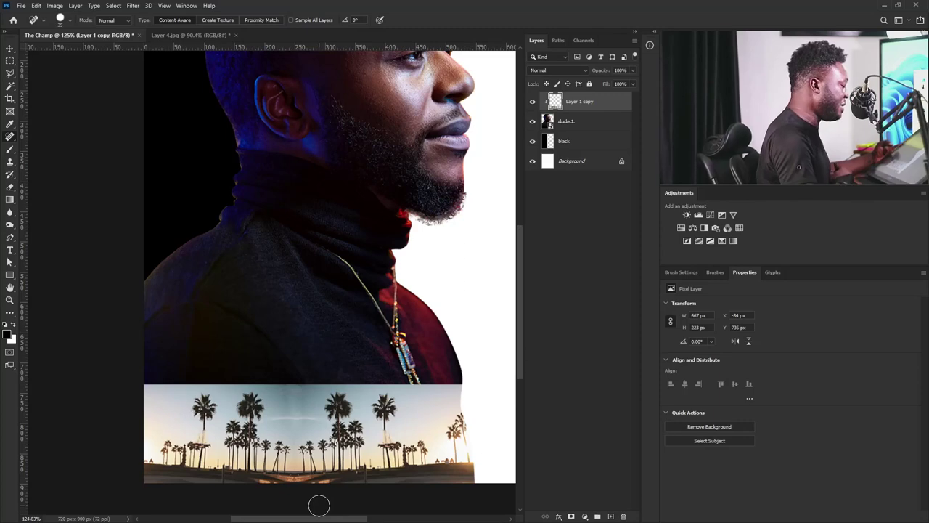
Add a new layer between the dude 1 portrait and the court scene and name it cloud
{"action": "left_click", "coordinate": [583, 124]}
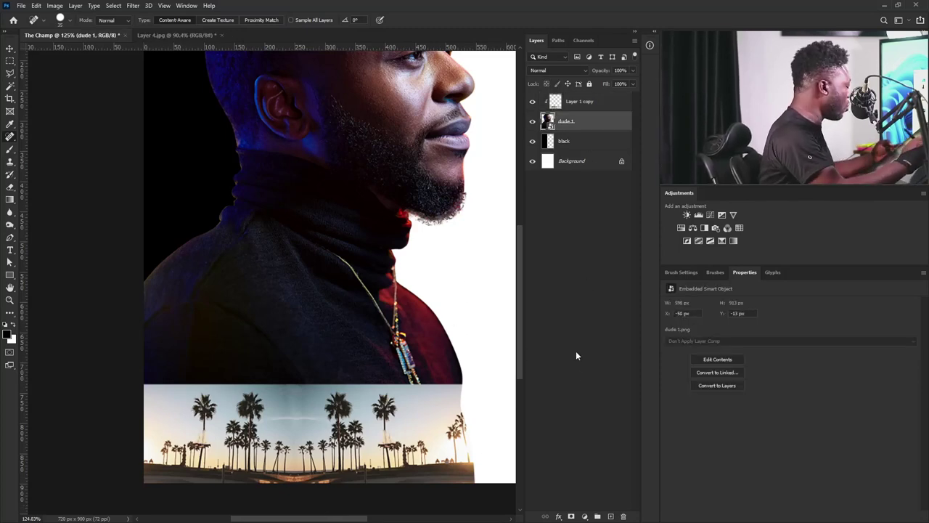
{"action": "left_click", "coordinate": [611, 516]}
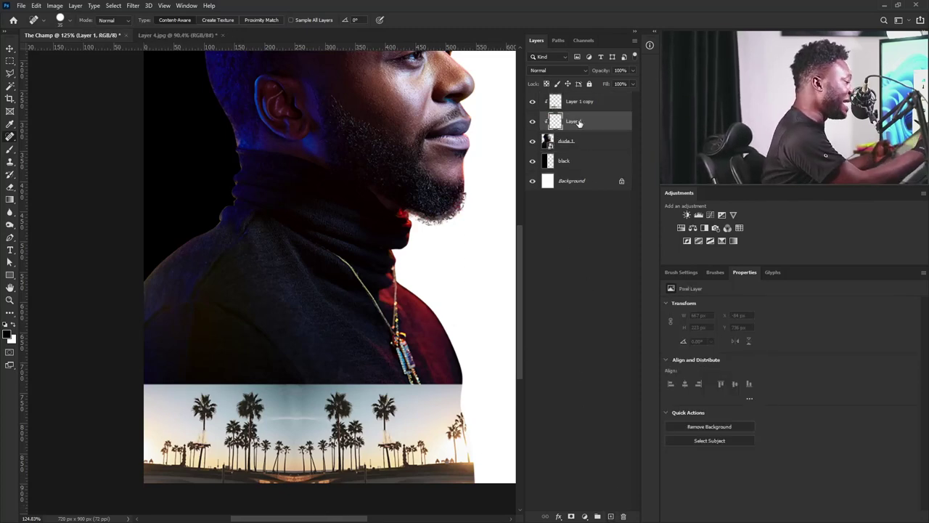
{"action": "double_click", "coordinate": [575, 121]}
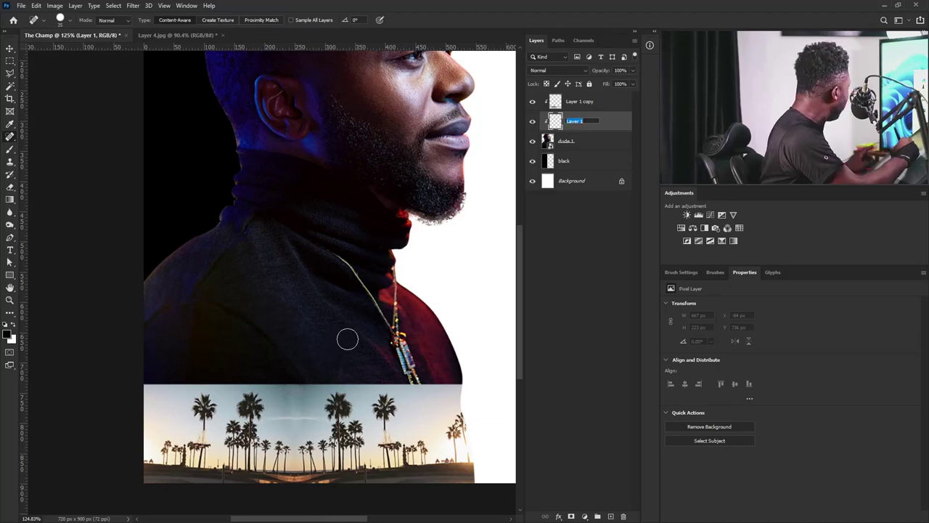
{"action": "type", "text": "cloud"}
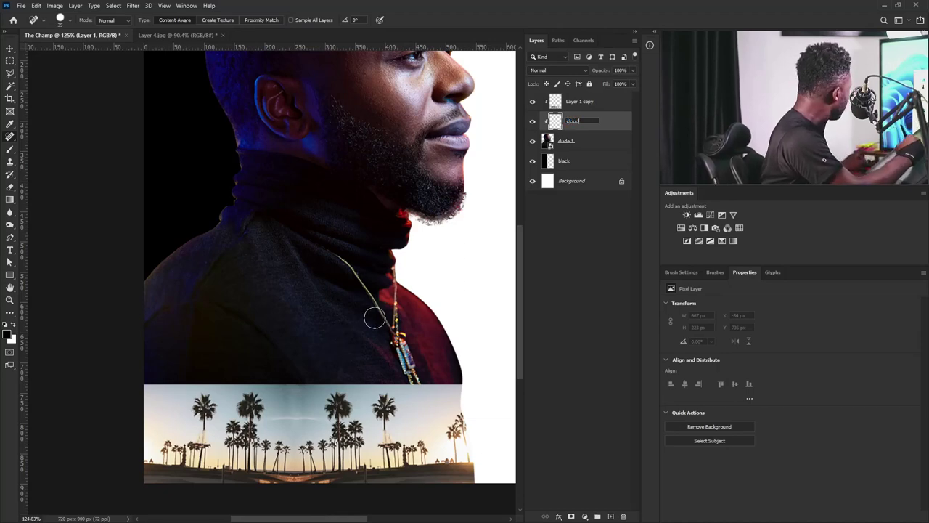
{"action": "key", "text": "Return"}
Set up the Brush tool with the 30 px soft round tip and open its Transfer settings
{"action": "key", "text": "ctrl+plus"}
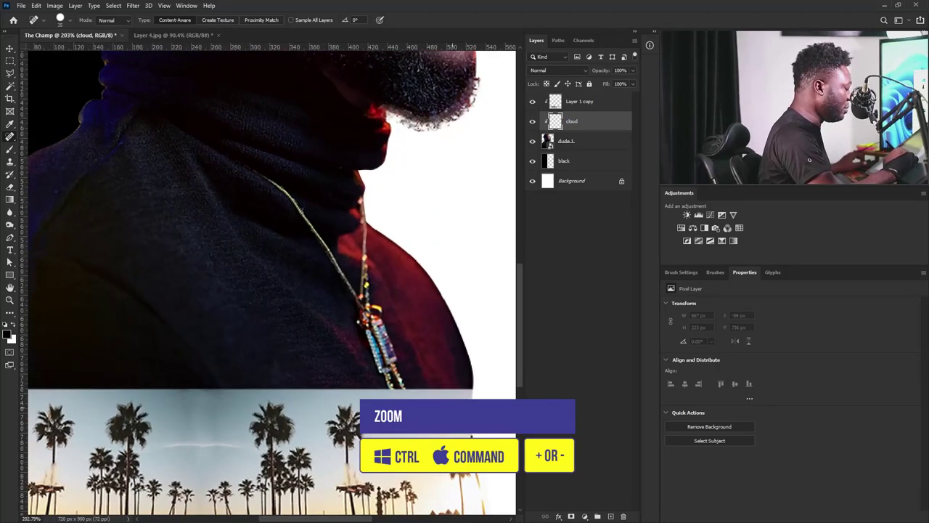
{"action": "scroll", "coordinate": [458, 365], "scroll_direction": "down", "scroll_amount": 1}
{"action": "key", "text": "bracketright"}
{"action": "key", "text": "bracketright"}
{"action": "key", "text": "bracketright"}
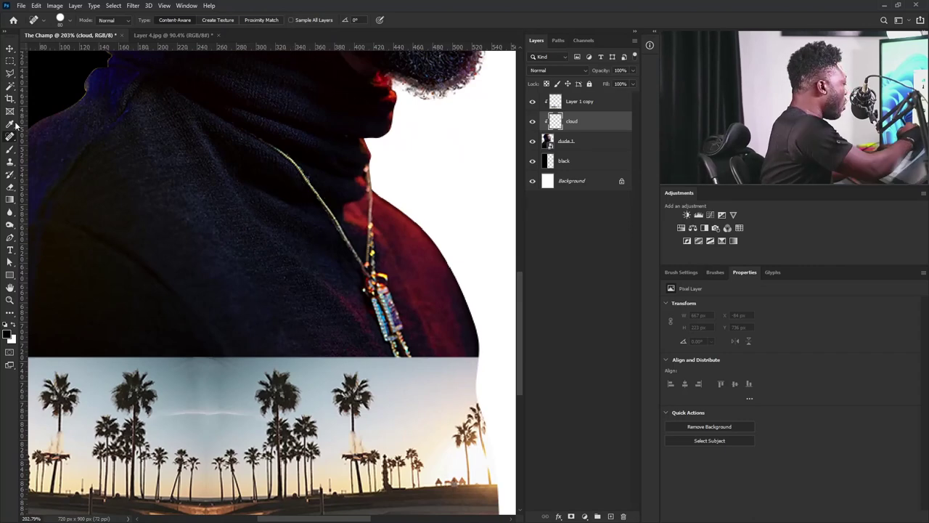
{"action": "left_click", "coordinate": [10, 149]}
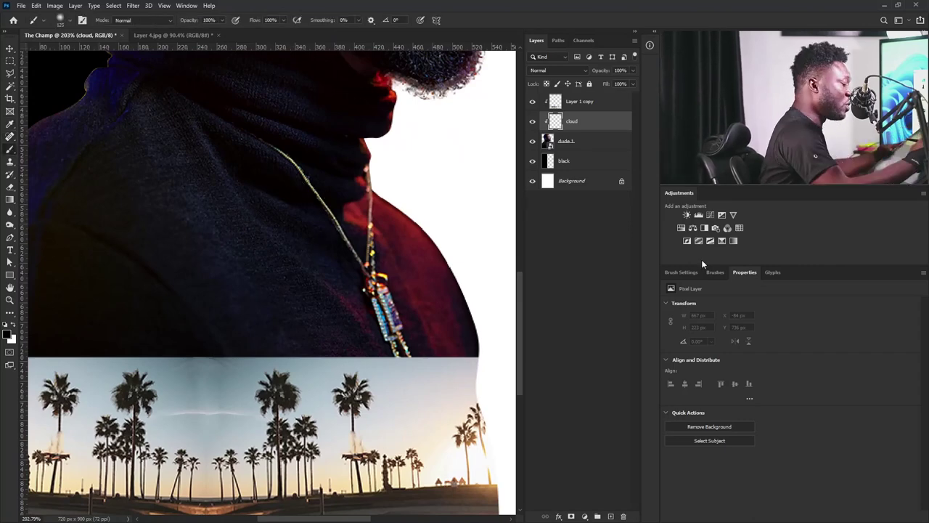
{"action": "left_click", "coordinate": [684, 271]}
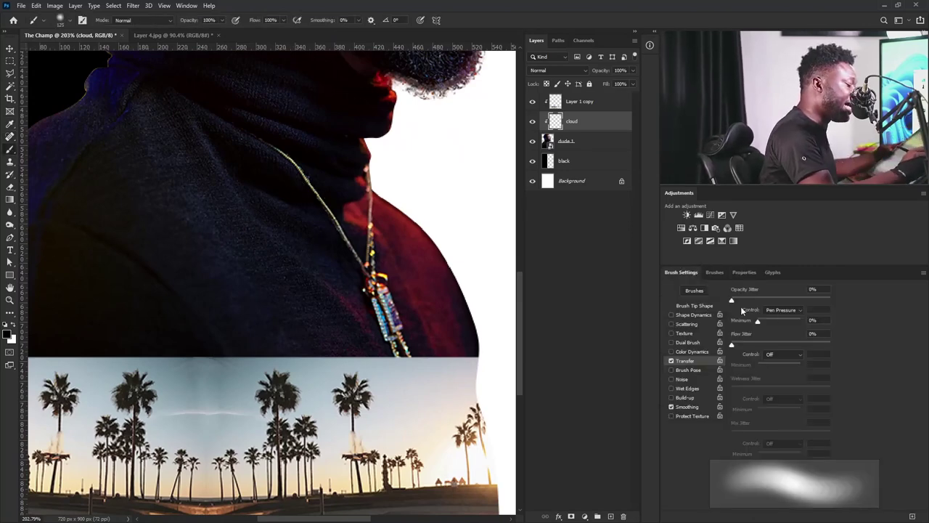
{"action": "left_click", "coordinate": [695, 305]}
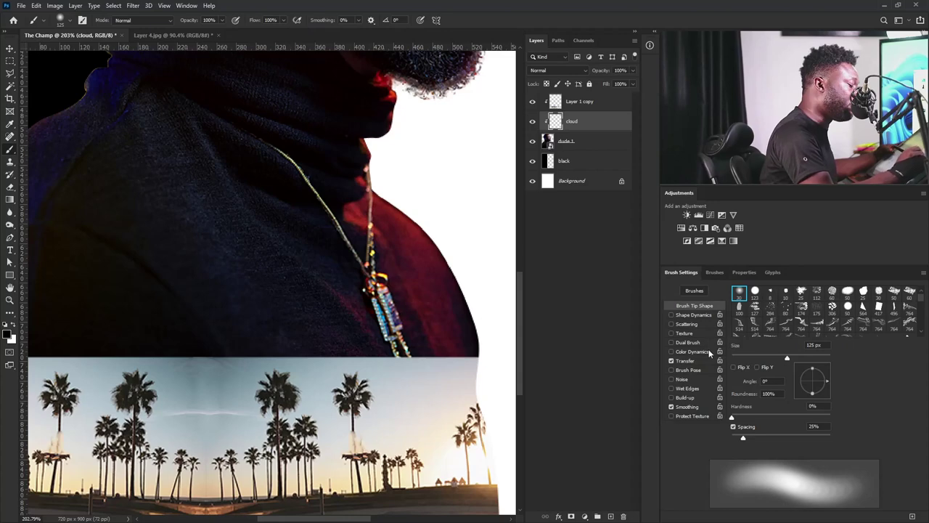
{"action": "left_click", "coordinate": [740, 293]}
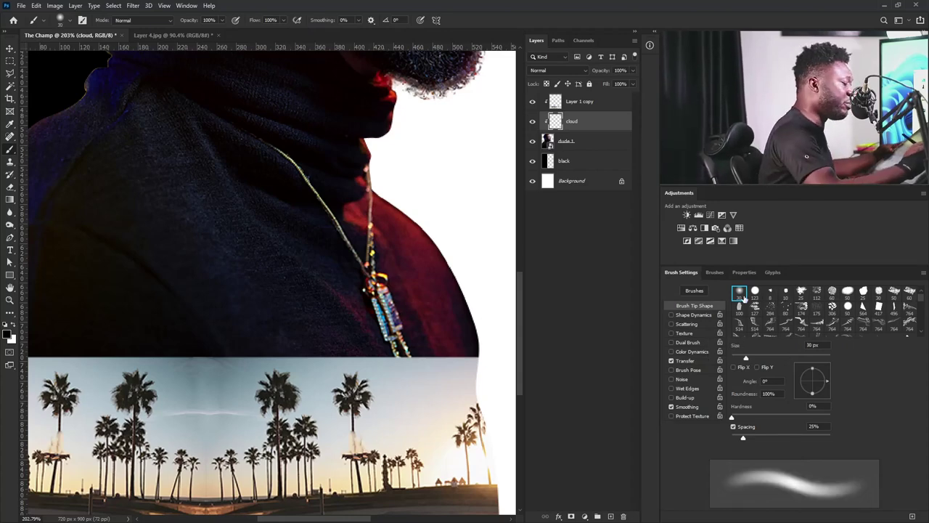
{"action": "left_click", "coordinate": [686, 361]}
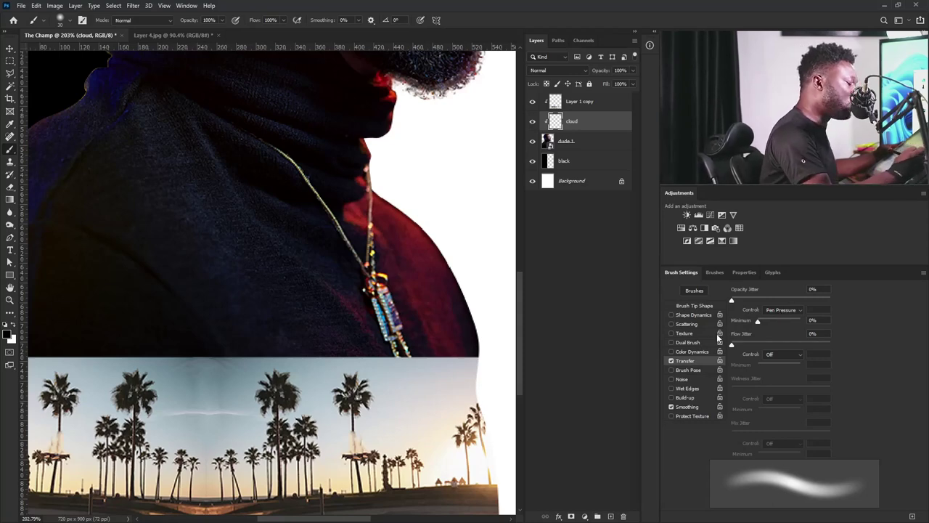
{"action": "left_click", "coordinate": [672, 360]}
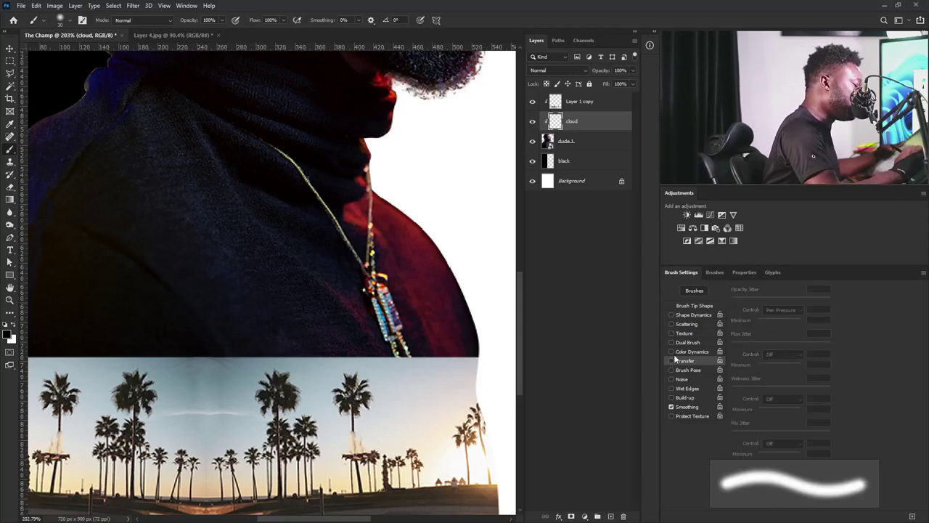
{"action": "left_click", "coordinate": [284, 20]}
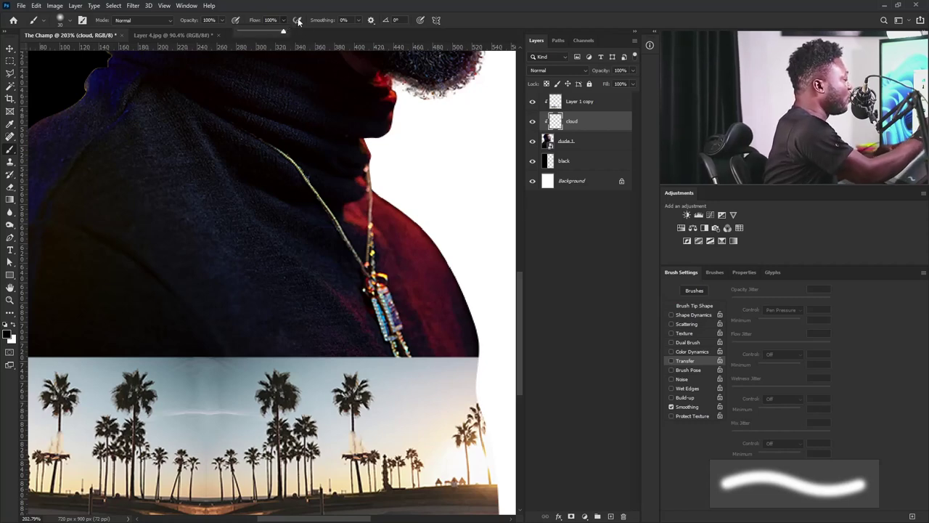
{"action": "left_click", "coordinate": [244, 31]}
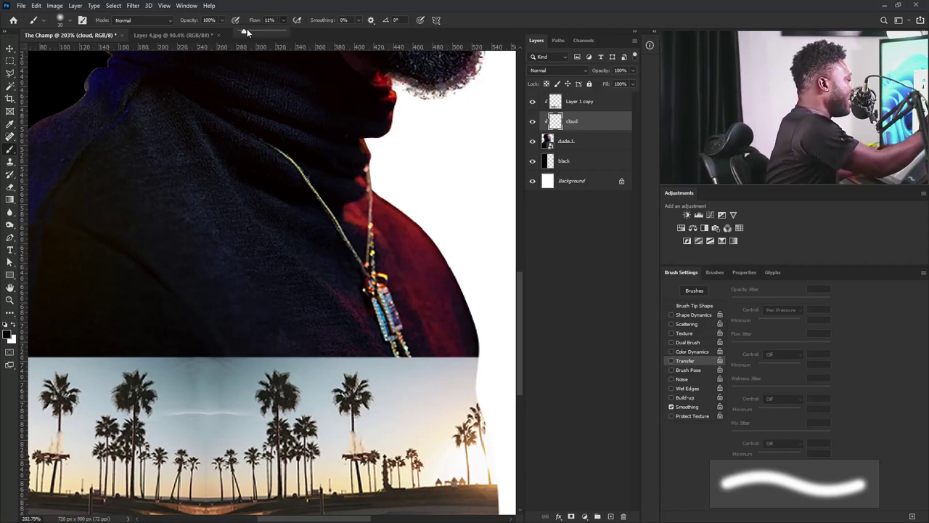
{"action": "left_click_drag", "start_coordinate": [247, 31], "coordinate": [317, 26]}
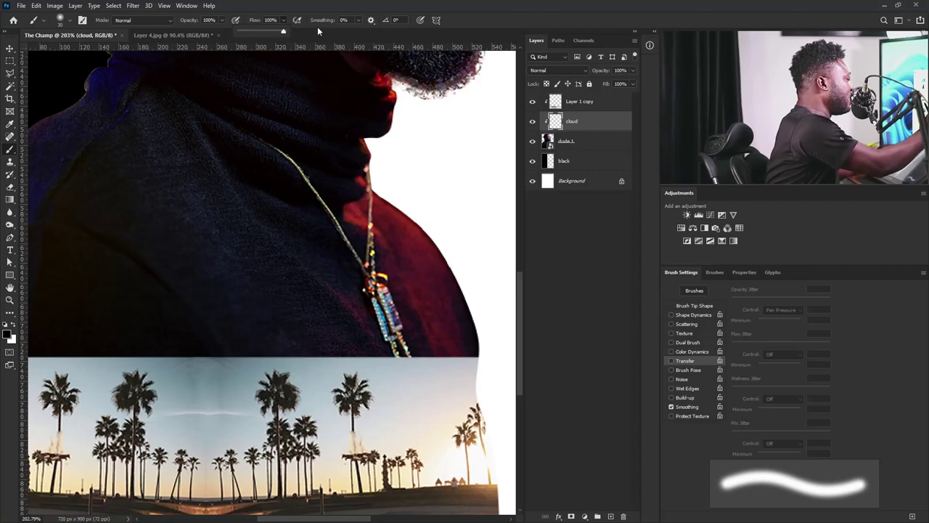
{"action": "left_click", "coordinate": [682, 361]}
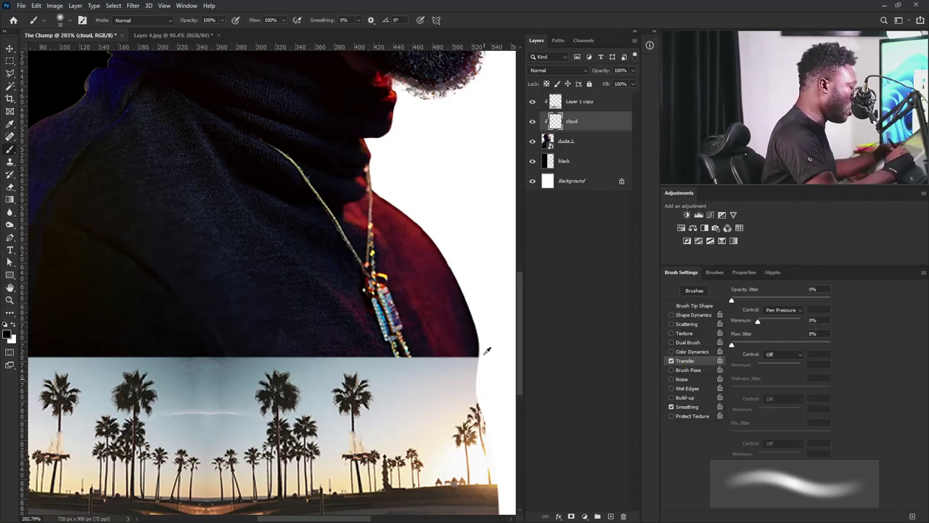
Paint pale sky colour with a soft brush of about 60 px over the jacket's right edge, just above the court scene
{"action": "key", "text": "x"}
{"action": "key", "text": "bracketright"}
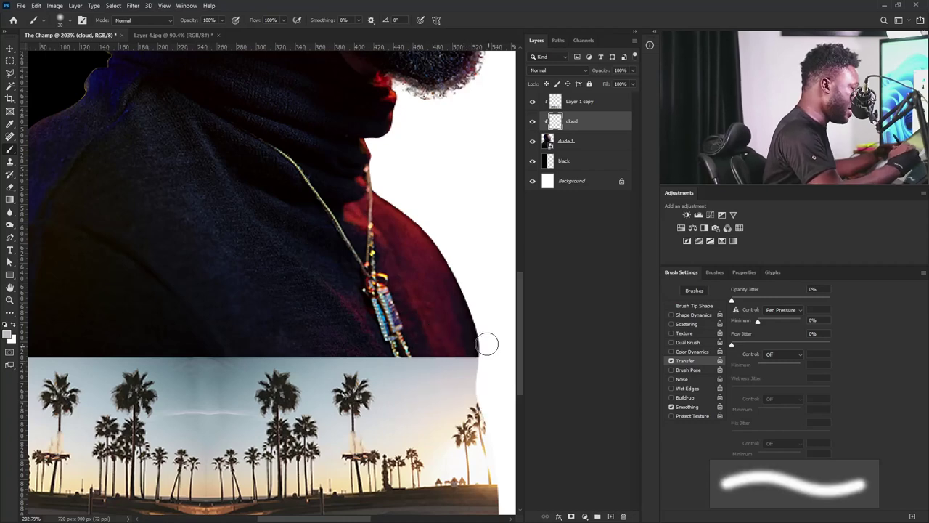
{"action": "key", "text": "bracketright"}
{"action": "key", "text": "bracketright"}
{"action": "mouse_move", "coordinate": [469, 373]}
{"action": "left_mouse_down"}
{"action": "mouse_move", "coordinate": [458, 333]}
{"action": "mouse_move", "coordinate": [465, 376]}
{"action": "mouse_move", "coordinate": [458, 342]}
{"action": "mouse_move", "coordinate": [440, 335]}
{"action": "mouse_move", "coordinate": [476, 345]}
{"action": "mouse_move", "coordinate": [460, 286]}
{"action": "mouse_move", "coordinate": [465, 329]}
{"action": "mouse_move", "coordinate": [432, 340]}
{"action": "mouse_move", "coordinate": [470, 278]}
{"action": "mouse_move", "coordinate": [456, 338]}
{"action": "left_mouse_up"}
{"action": "key", "text": "bracketright"}
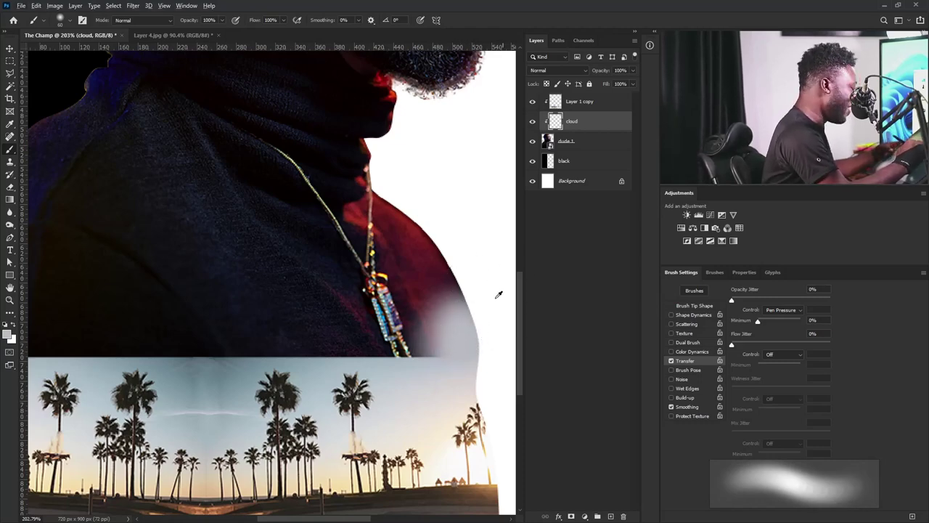
Paint sampled blue-grey sky tones across the jacket above the court scene to blend its hard upper edge into the portrait
{"action": "key", "text": "shift+bracketright"}
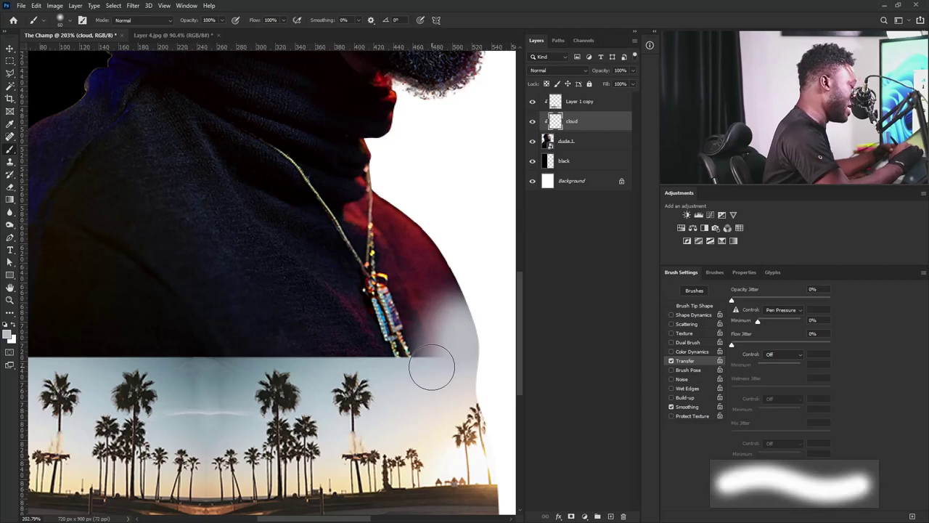
{"action": "mouse_move", "coordinate": [428, 368]}
{"action": "left_mouse_down"}
{"action": "mouse_move", "coordinate": [396, 332]}
{"action": "mouse_move", "coordinate": [385, 346]}
{"action": "mouse_move", "coordinate": [395, 365]}
{"action": "mouse_move", "coordinate": [343, 357]}
{"action": "mouse_move", "coordinate": [330, 366]}
{"action": "mouse_move", "coordinate": [327, 345]}
{"action": "mouse_move", "coordinate": [291, 358]}
{"action": "mouse_move", "coordinate": [276, 338]}
{"action": "mouse_move", "coordinate": [281, 356]}
{"action": "mouse_move", "coordinate": [251, 356]}
{"action": "mouse_move", "coordinate": [213, 378]}
{"action": "mouse_move", "coordinate": [189, 356]}
{"action": "mouse_move", "coordinate": [178, 373]}
{"action": "mouse_move", "coordinate": [161, 352]}
{"action": "mouse_move", "coordinate": [114, 367]}
{"action": "mouse_move", "coordinate": [95, 361]}
{"action": "mouse_move", "coordinate": [85, 340]}
{"action": "left_mouse_up"}
{"action": "key", "text": "shift+bracketleft"}
{"action": "key", "text": "shift+bracketright"}
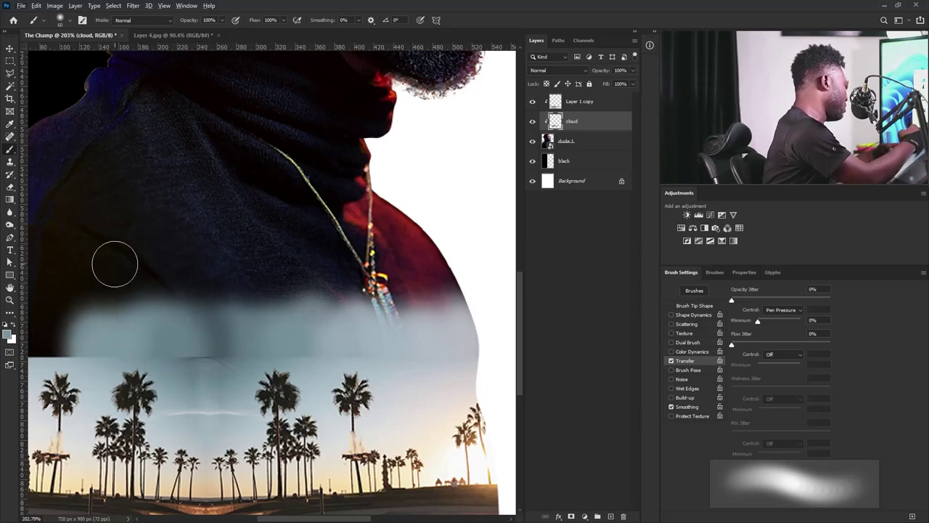
{"action": "mouse_move", "coordinate": [112, 305]}
{"action": "left_mouse_down"}
{"action": "mouse_move", "coordinate": [58, 327]}
{"action": "mouse_move", "coordinate": [87, 357]}
{"action": "mouse_move", "coordinate": [166, 353]}
{"action": "mouse_move", "coordinate": [237, 331]}
{"action": "mouse_move", "coordinate": [313, 334]}
{"action": "left_mouse_up"}
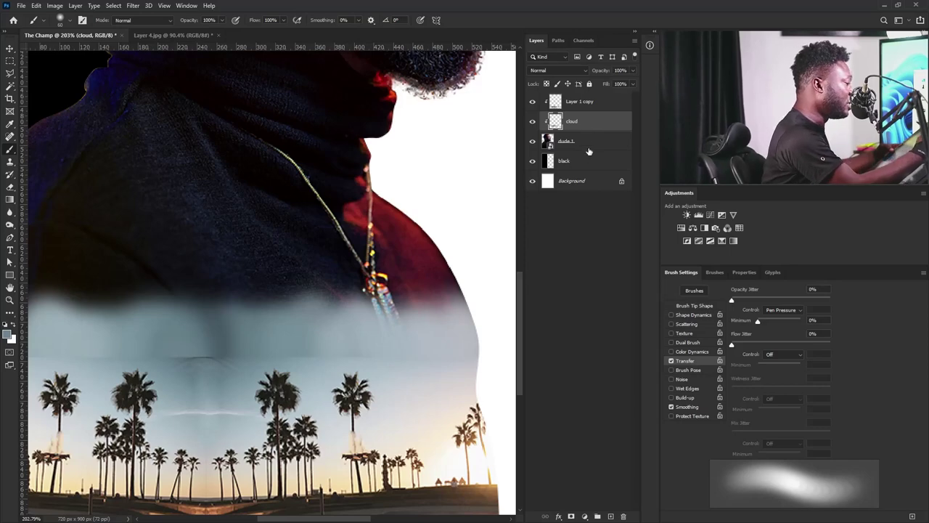
Add a layer mask to the court scene on Layer 1 copy and make the mask active
{"action": "left_click", "coordinate": [582, 106]}
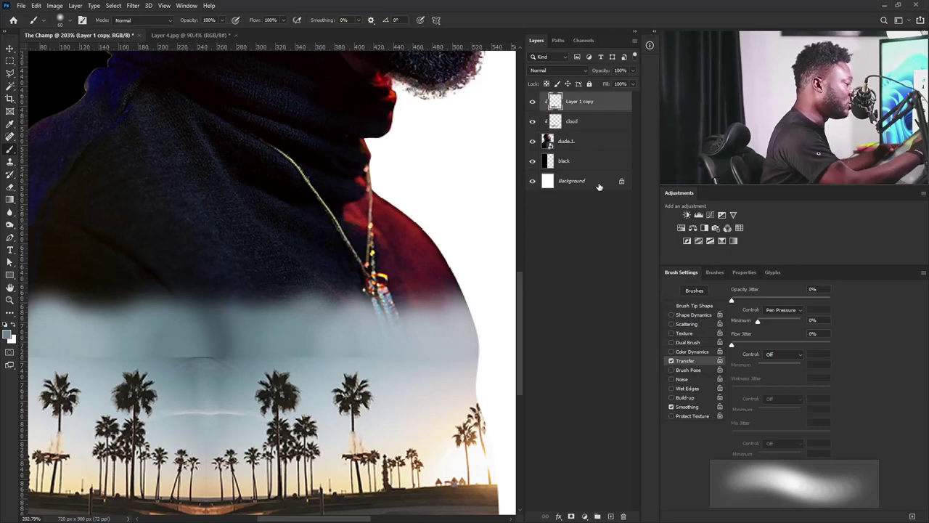
{"action": "double_click", "coordinate": [580, 103]}
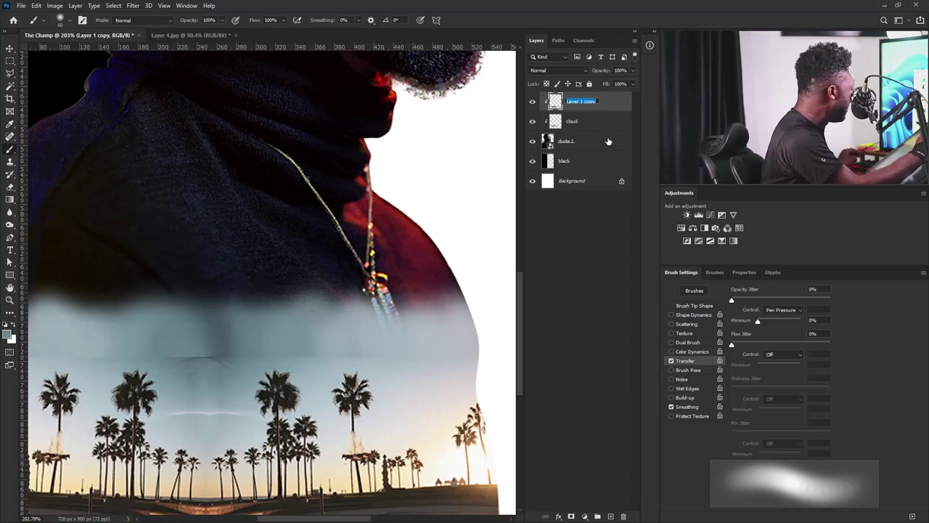
{"action": "key", "text": "Return"}
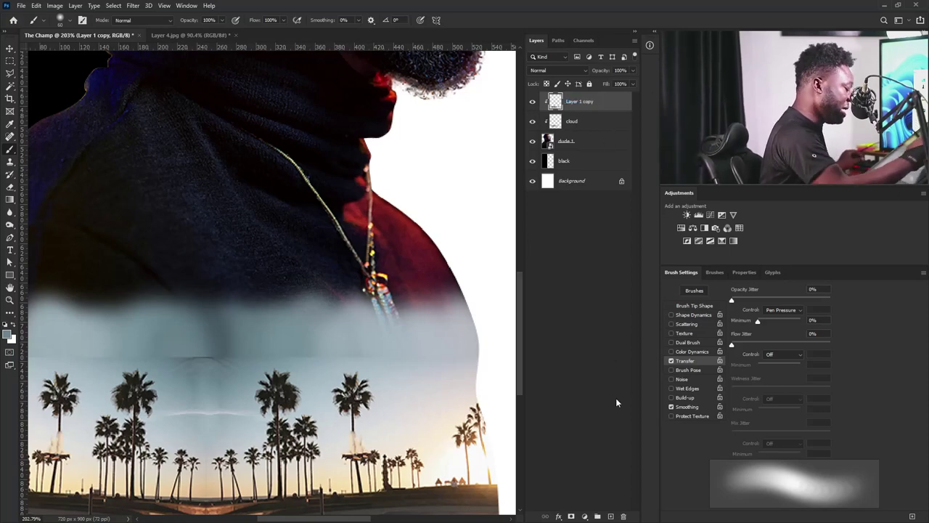
{"action": "left_click", "coordinate": [572, 516]}
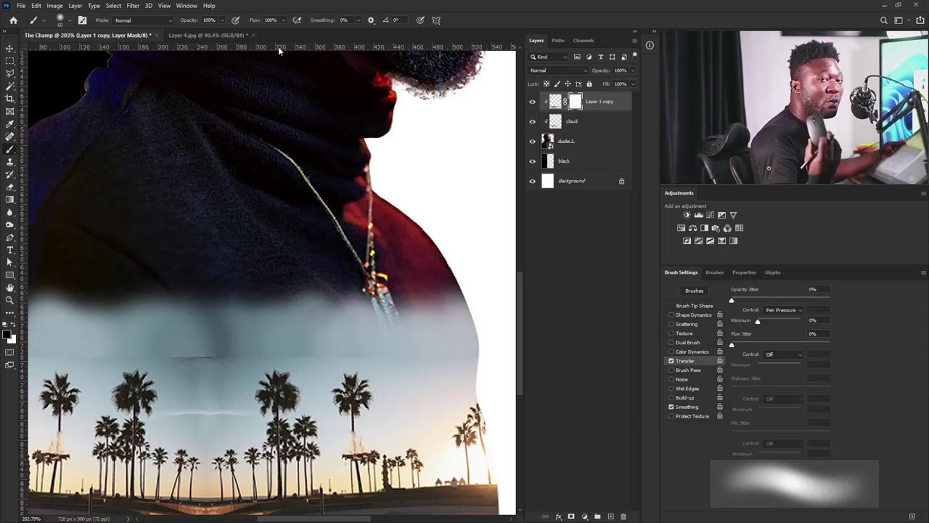
{"action": "right_click", "coordinate": [590, 94]}
{"action": "left_click", "coordinate": [575, 102]}
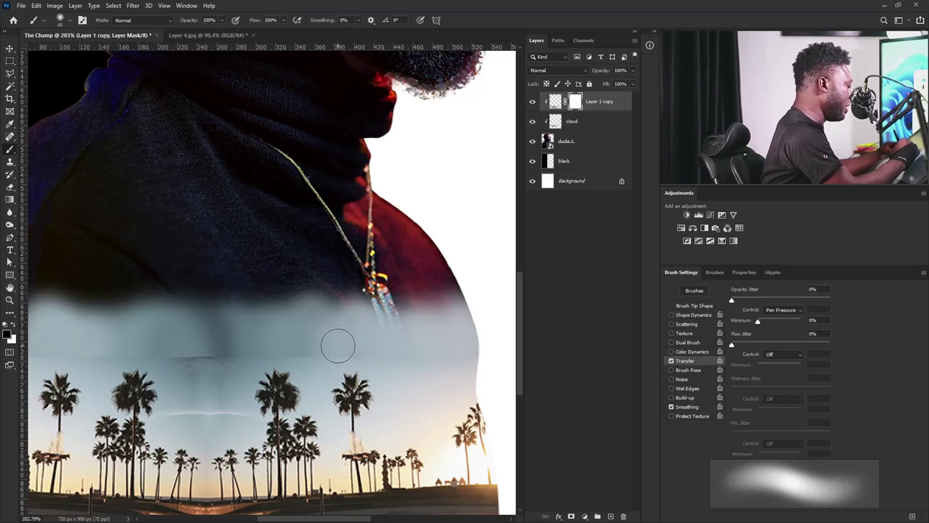
Paint black on the Layer 1 copy mask with a small soft brush to fade the court scene's hard upper edge
{"action": "key", "text": "bracketleft"}
{"action": "key", "text": "bracketleft"}
{"action": "key", "text": "bracketright"}
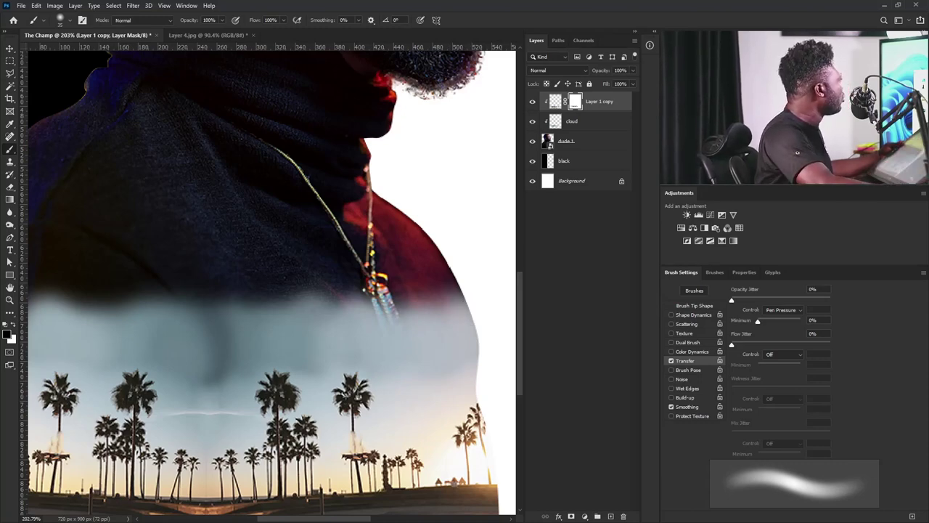
Place the cloud photo above Layer 1 copy, scaled to about 122% and moved up over the jacket to the canvas's left side
{"action": "left_click_drag", "start_coordinate": [215, 242], "coordinate": [215, 242]}
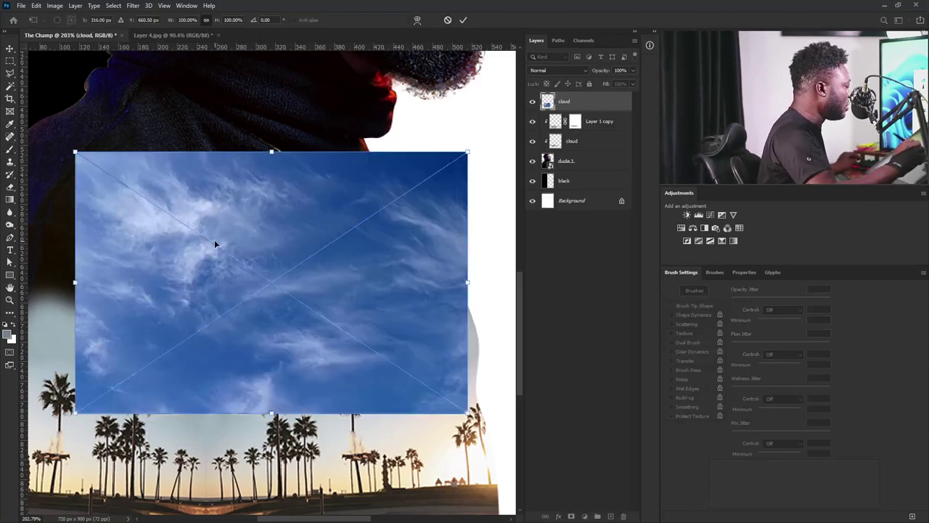
{"action": "left_click_drag", "start_coordinate": [470, 151], "coordinate": [506, 126]}
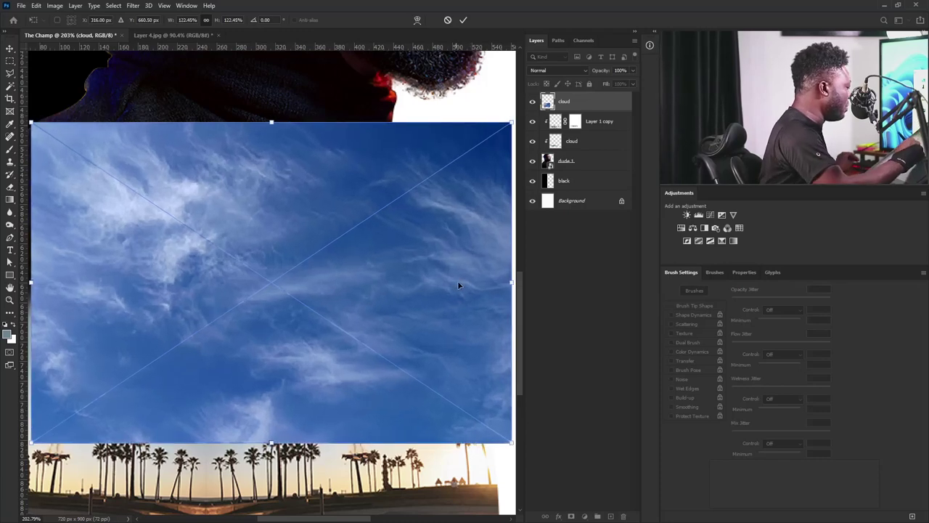
{"action": "left_click_drag", "start_coordinate": [469, 293], "coordinate": [376, 254]}
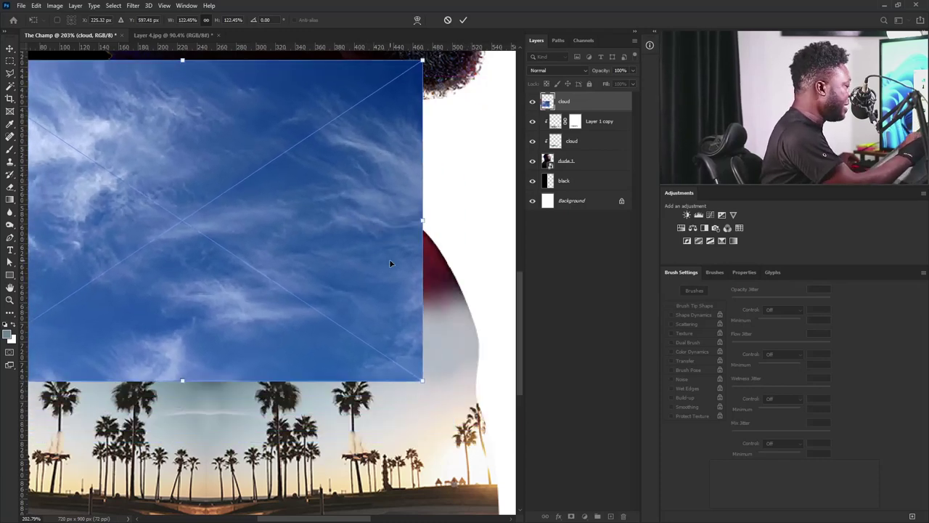
{"action": "key", "text": "b"}
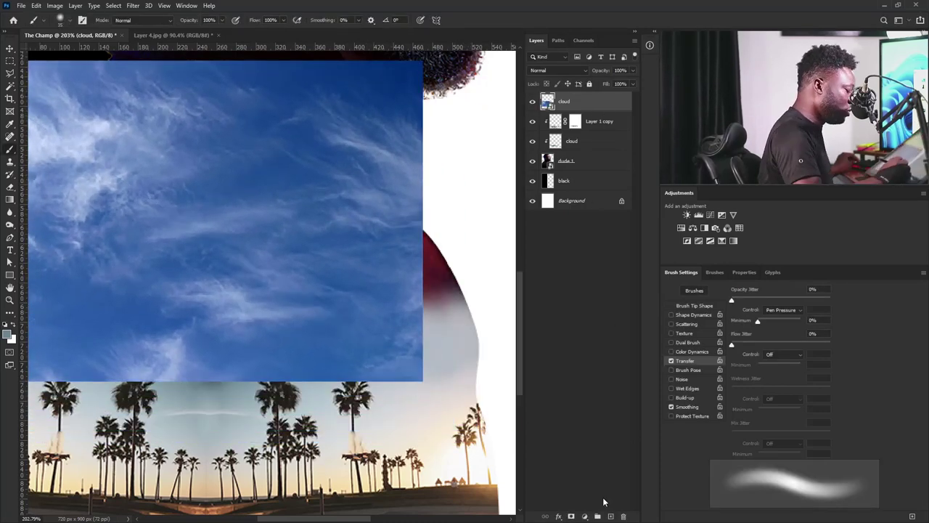
Add a layer mask to the cloud photo and enlarge the brush to 150 px
{"action": "left_click", "coordinate": [571, 516]}
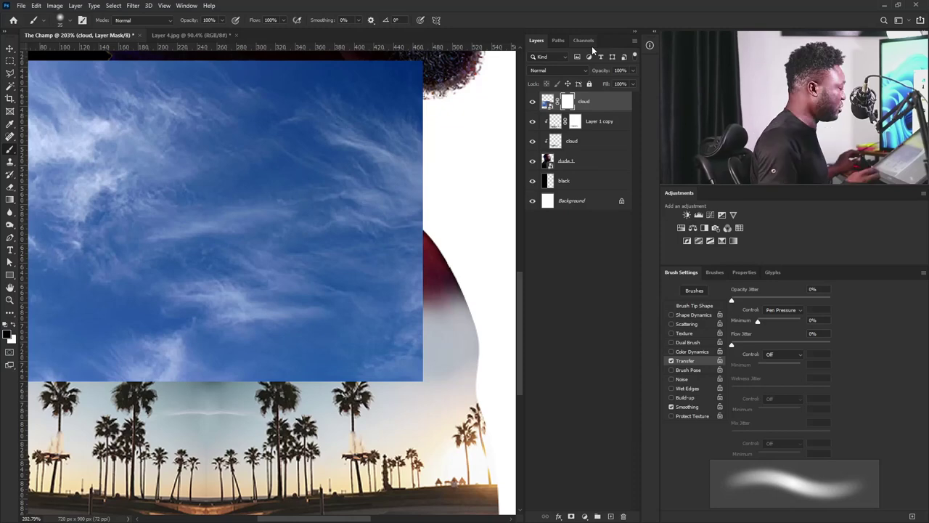
{"action": "scroll", "coordinate": [405, 202], "scroll_direction": "down", "scroll_amount": 4}
{"action": "left_click_drag", "start_coordinate": [373, 186], "coordinate": [399, 300]}
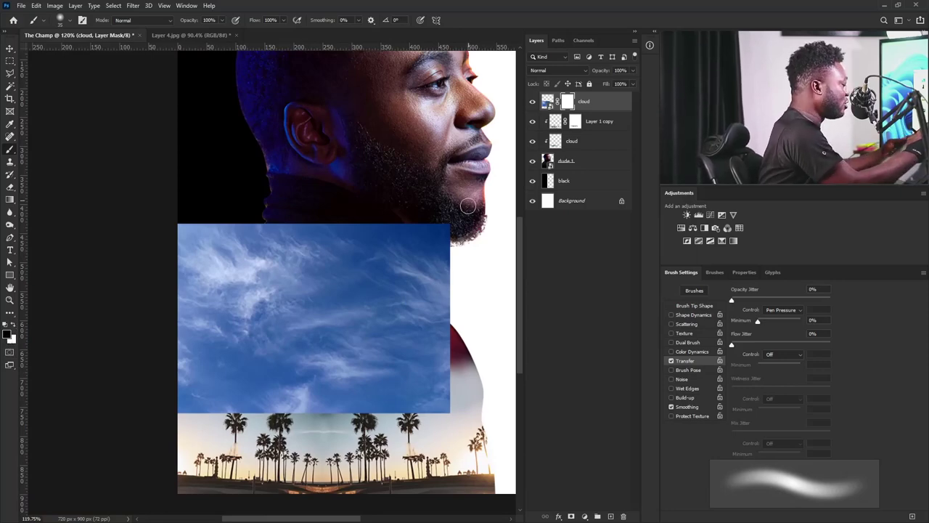
{"action": "key", "text": "bracketright"}
{"action": "key", "text": "bracketright"}
{"action": "key", "text": "bracketright"}
{"action": "key", "text": "bracketright"}
{"action": "key", "text": "bracketright"}
{"action": "key", "text": "bracketright"}
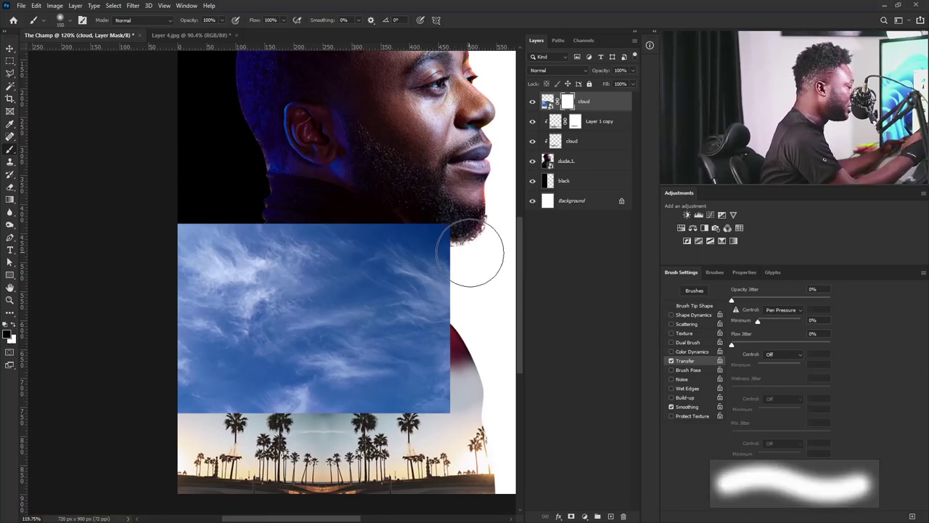
Paint black on the cloud photo's mask with a softened brush to fade its right and lower edges into the jacket and court scene
{"action": "mouse_move", "coordinate": [436, 225]}
{"action": "left_mouse_down"}
{"action": "mouse_move", "coordinate": [443, 319]}
{"action": "mouse_move", "coordinate": [414, 183]}
{"action": "mouse_move", "coordinate": [464, 295]}
{"action": "mouse_move", "coordinate": [479, 378]}
{"action": "mouse_move", "coordinate": [473, 396]}
{"action": "mouse_move", "coordinate": [436, 384]}
{"action": "mouse_move", "coordinate": [444, 407]}
{"action": "mouse_move", "coordinate": [349, 392]}
{"action": "mouse_move", "coordinate": [440, 398]}
{"action": "mouse_move", "coordinate": [320, 381]}
{"action": "mouse_move", "coordinate": [150, 380]}
{"action": "left_mouse_up"}
{"action": "key", "text": "shift+bracketleft"}
{"action": "key", "text": "shift+bracketleft"}
{"action": "key", "text": "ctrl+z"}
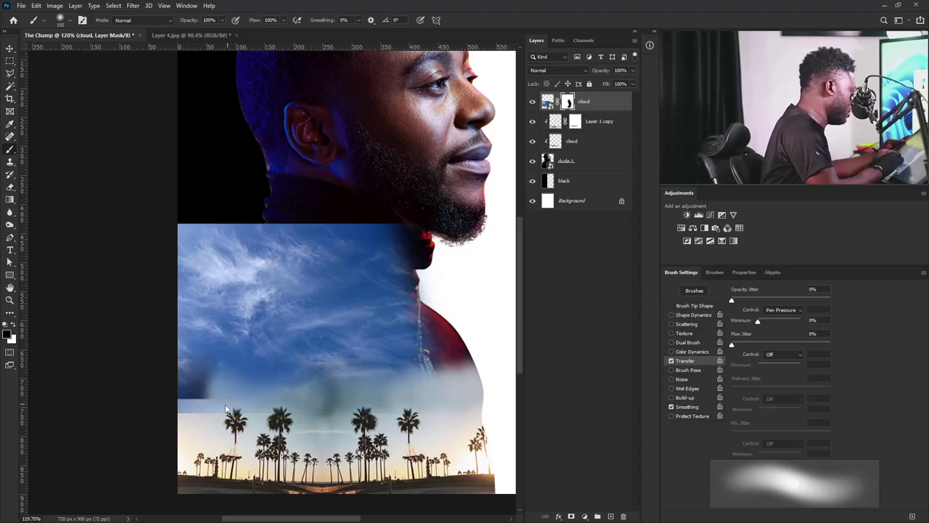
{"action": "left_click_drag", "start_coordinate": [225, 410], "coordinate": [190, 398]}
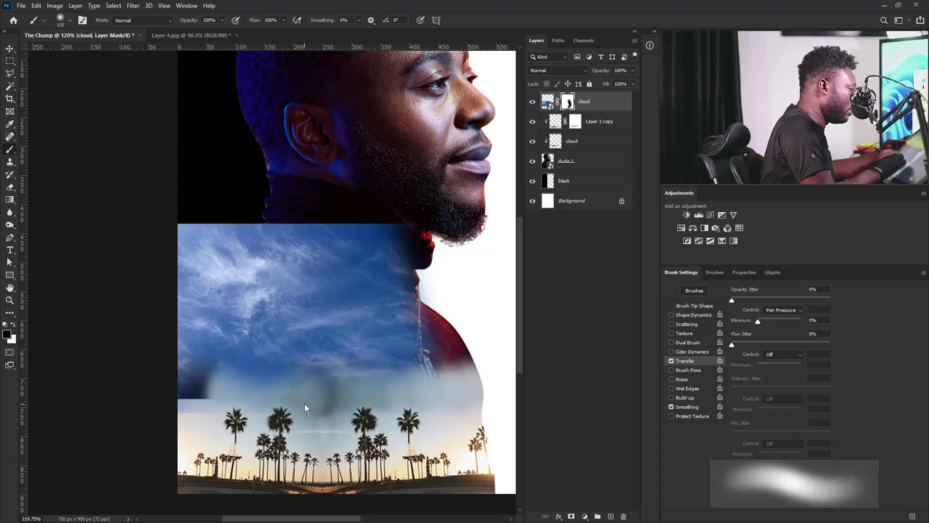
With the cloud photo temporarily hidden, paint pale sky tones on the lower cloud layer over the bare left end of the court scene's upper edge
{"action": "left_click", "coordinate": [532, 101]}
{"action": "left_click", "coordinate": [585, 142]}
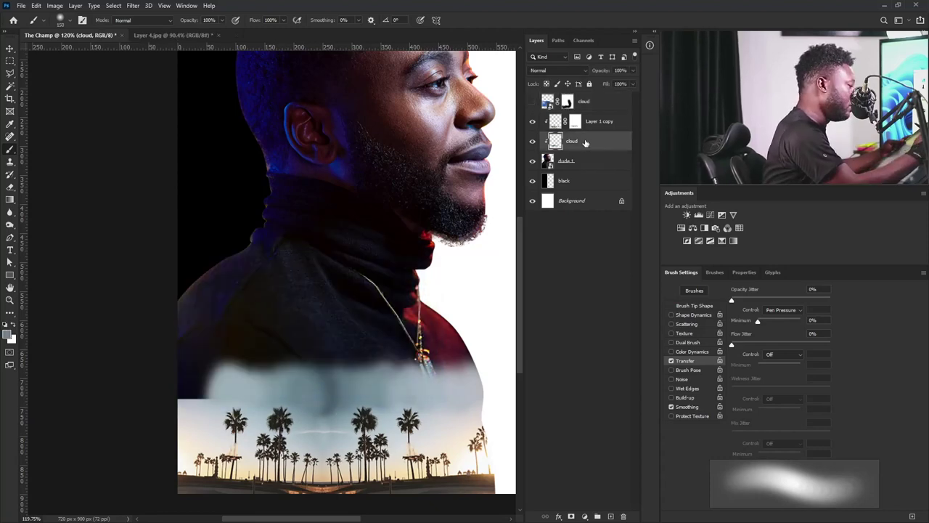
{"action": "key", "text": "v"}
{"action": "left_click_drag", "start_coordinate": [483, 356], "coordinate": [473, 351]}
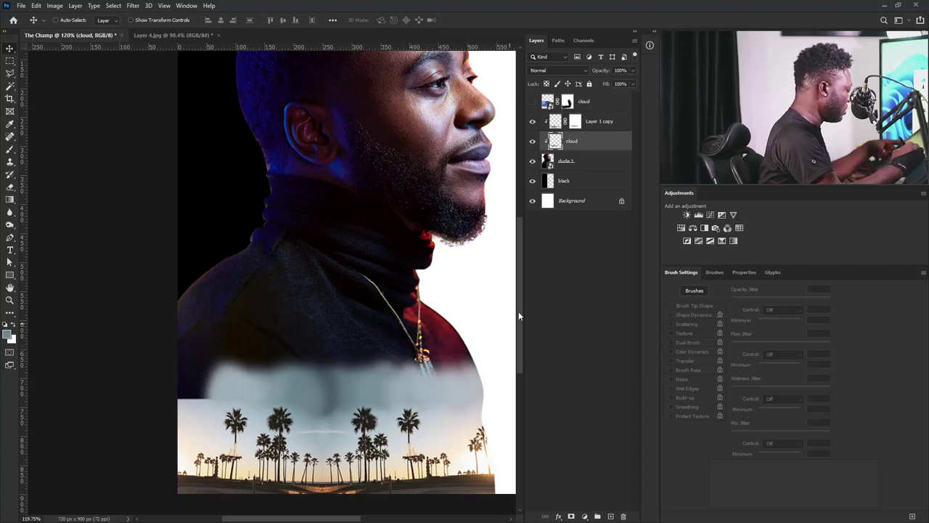
{"action": "left_click", "coordinate": [12, 147]}
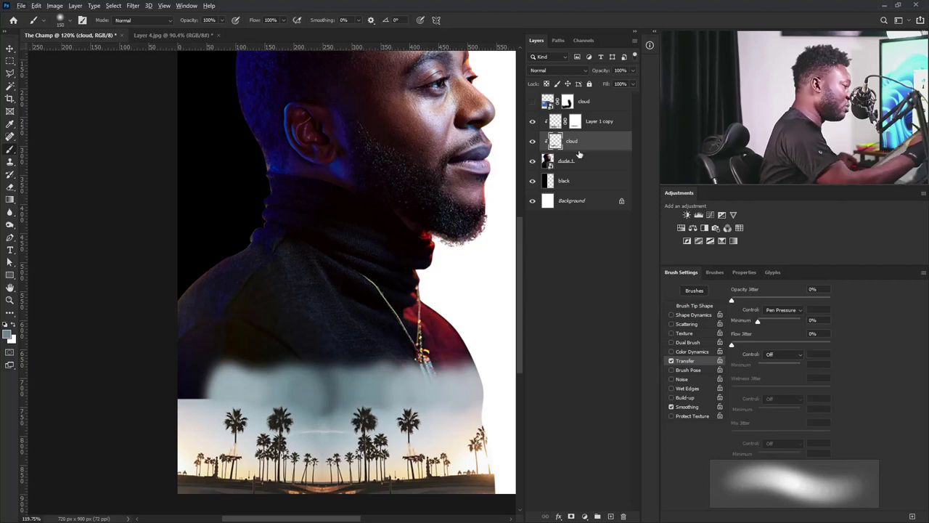
{"action": "mouse_move", "coordinate": [203, 398]}
{"action": "left_mouse_down"}
{"action": "mouse_move", "coordinate": [191, 390]}
{"action": "mouse_move", "coordinate": [187, 398]}
{"action": "mouse_move", "coordinate": [196, 401]}
{"action": "left_mouse_up"}
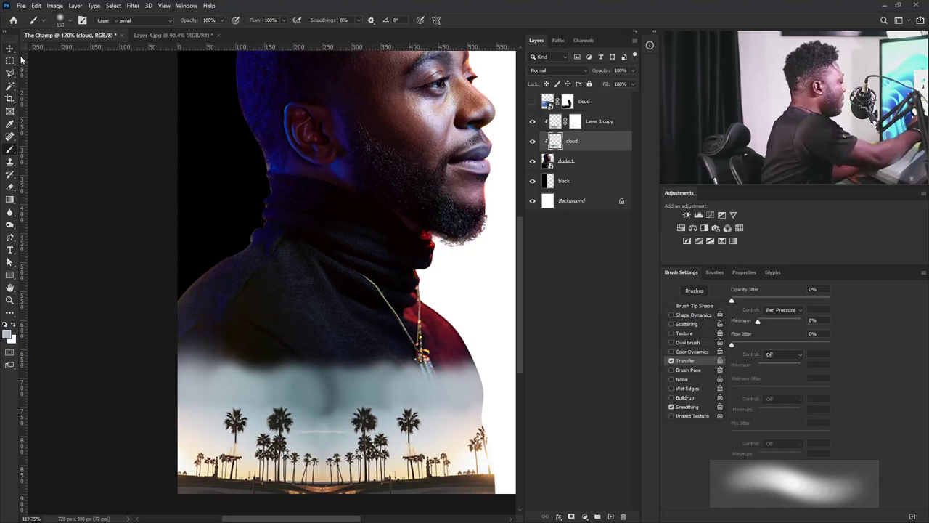
{"action": "key", "text": "v"}
{"action": "left_click", "coordinate": [532, 102]}
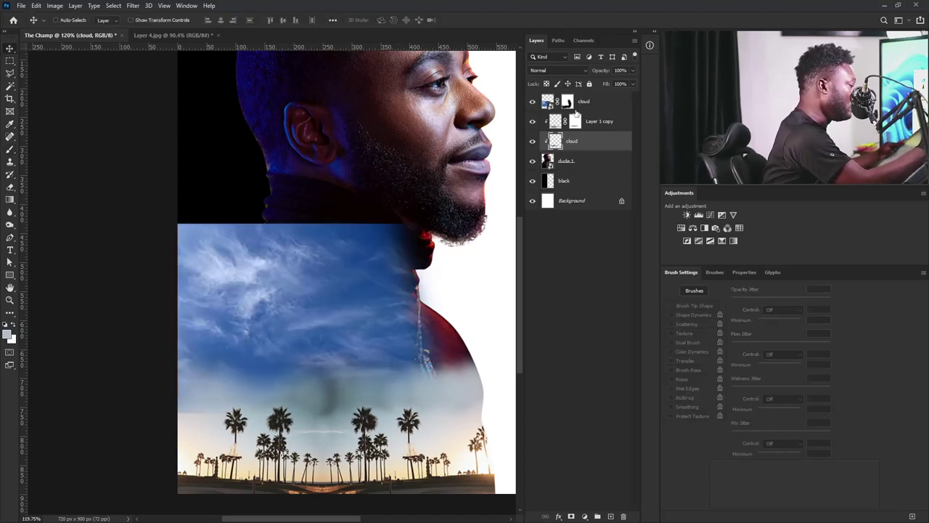
Paint black on the cloud photo's mask with a large soft brush to fade its upper edge into the shoulder and turtleneck
{"action": "left_click", "coordinate": [570, 103]}
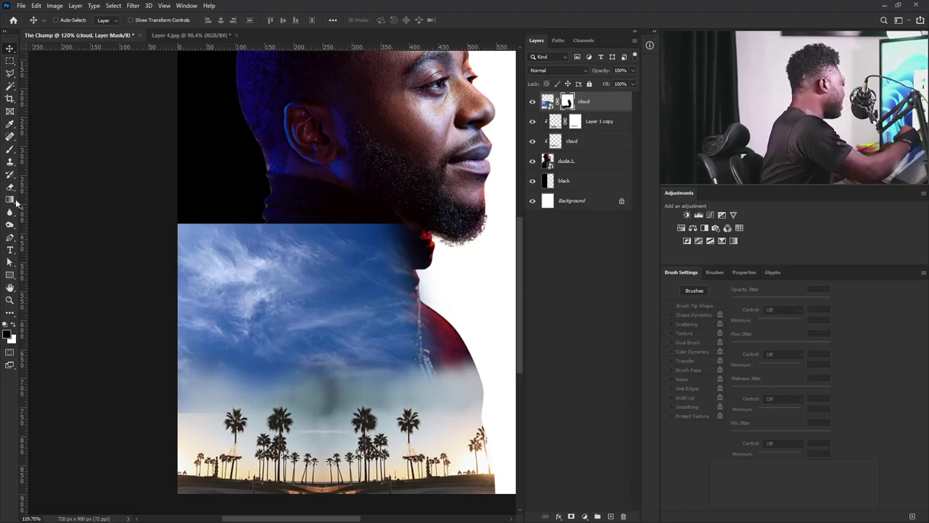
{"action": "left_click", "coordinate": [11, 151]}
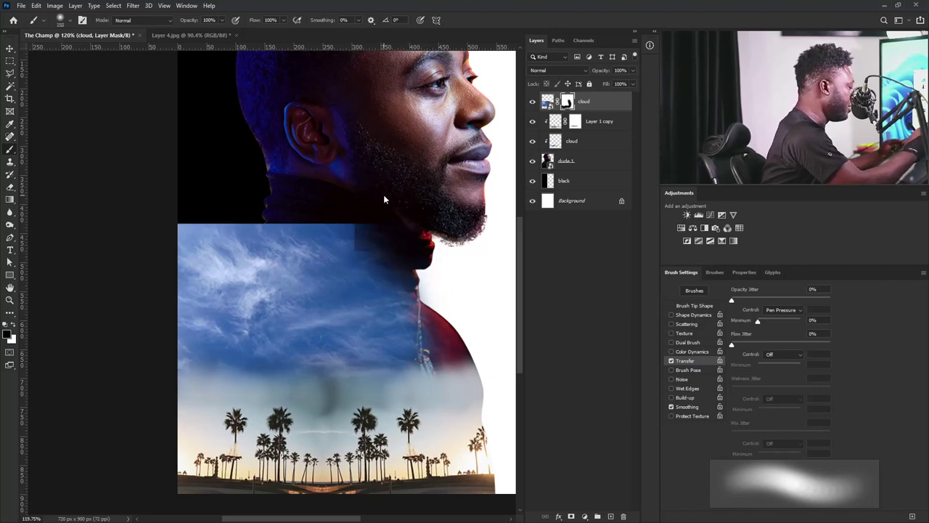
{"action": "mouse_move", "coordinate": [384, 201]}
{"action": "left_mouse_down"}
{"action": "mouse_move", "coordinate": [373, 272]}
{"action": "mouse_move", "coordinate": [420, 224]}
{"action": "mouse_move", "coordinate": [375, 255]}
{"action": "mouse_move", "coordinate": [408, 192]}
{"action": "mouse_move", "coordinate": [427, 207]}
{"action": "mouse_move", "coordinate": [447, 255]}
{"action": "mouse_move", "coordinate": [436, 270]}
{"action": "mouse_move", "coordinate": [435, 217]}
{"action": "mouse_move", "coordinate": [351, 218]}
{"action": "mouse_move", "coordinate": [347, 165]}
{"action": "mouse_move", "coordinate": [335, 199]}
{"action": "mouse_move", "coordinate": [254, 169]}
{"action": "mouse_move", "coordinate": [221, 175]}
{"action": "mouse_move", "coordinate": [248, 179]}
{"action": "mouse_move", "coordinate": [236, 177]}
{"action": "mouse_move", "coordinate": [215, 202]}
{"action": "mouse_move", "coordinate": [255, 156]}
{"action": "mouse_move", "coordinate": [229, 202]}
{"action": "mouse_move", "coordinate": [265, 150]}
{"action": "mouse_move", "coordinate": [244, 191]}
{"action": "mouse_move", "coordinate": [209, 228]}
{"action": "left_mouse_up"}
{"action": "key", "text": "bracketleft"}
{"action": "key", "text": "bracketleft"}
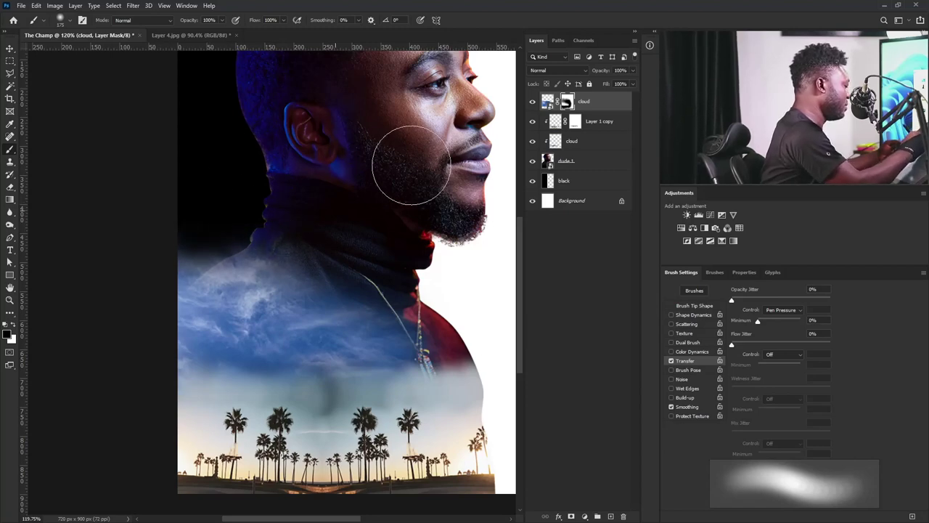
{"action": "key", "text": "bracketright"}
{"action": "key", "text": "bracketright"}
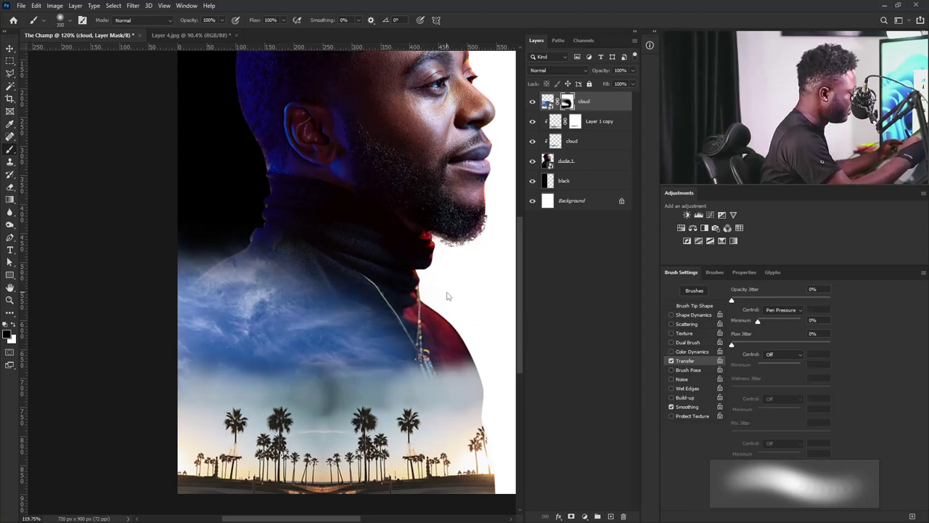
Stretch the painted lower cloud layer vertically to about 150% and reposition it behind the court scene
{"action": "left_click", "coordinate": [577, 143]}
{"action": "key", "text": "ctrl+t"}
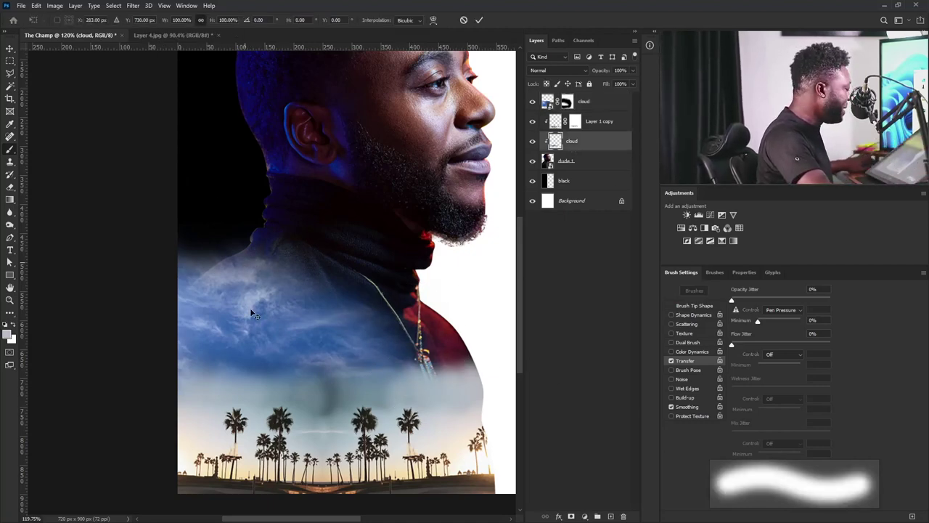
{"action": "left_click_drag", "start_coordinate": [341, 314], "coordinate": [341, 288]}
{"action": "left_click_drag", "start_coordinate": [340, 480], "coordinate": [377, 380]}
{"action": "left_click_drag", "start_coordinate": [481, 193], "coordinate": [445, 340]}
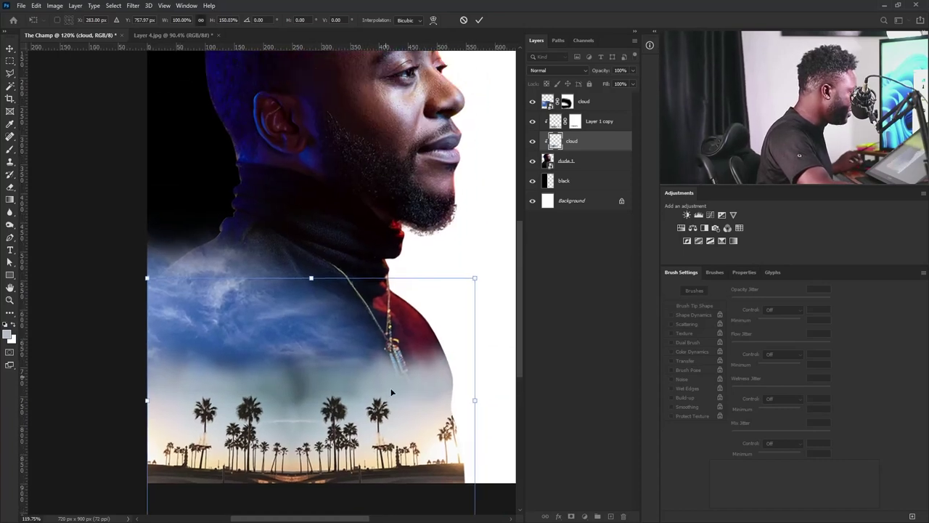
{"action": "key", "text": "b"}
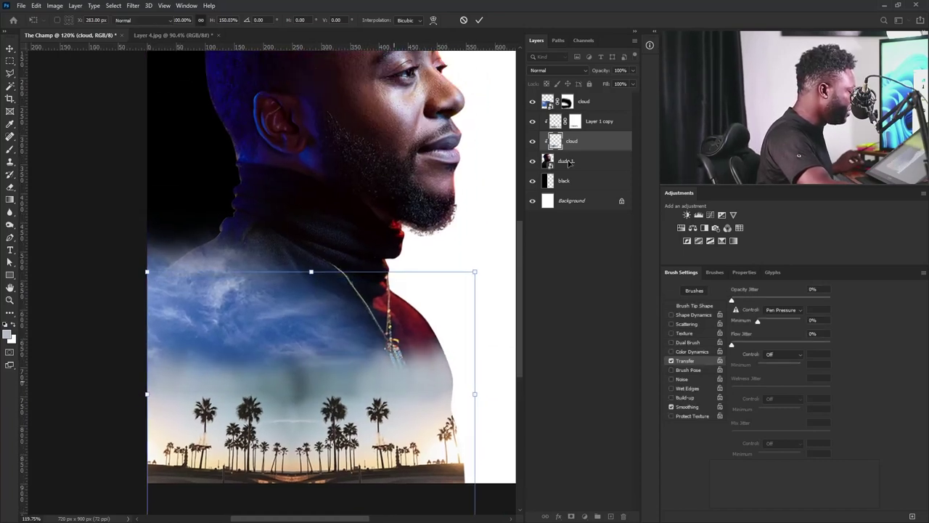
{"action": "key", "text": "v"}
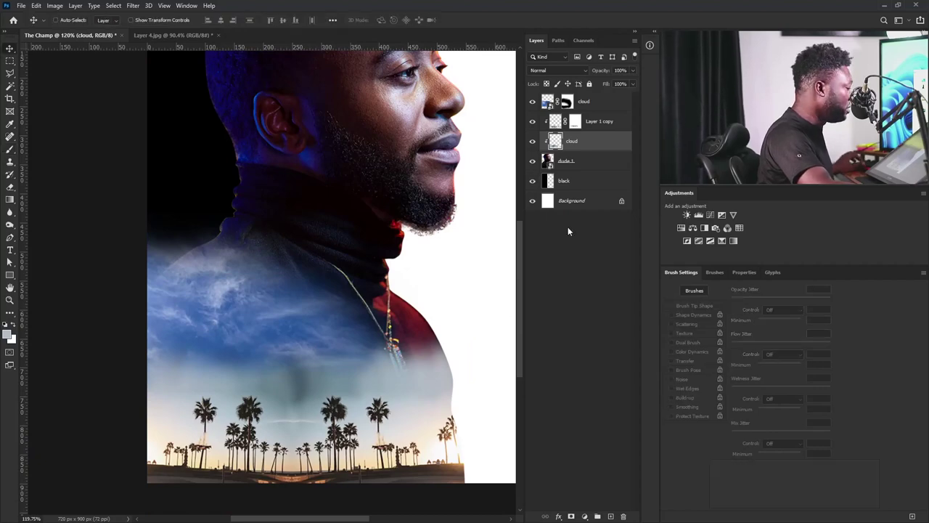
Move the cloud photo, Layer 1 copy and the painted cloud layer together slightly upward
{"action": "left_click", "coordinate": [592, 121], "text": "shift"}
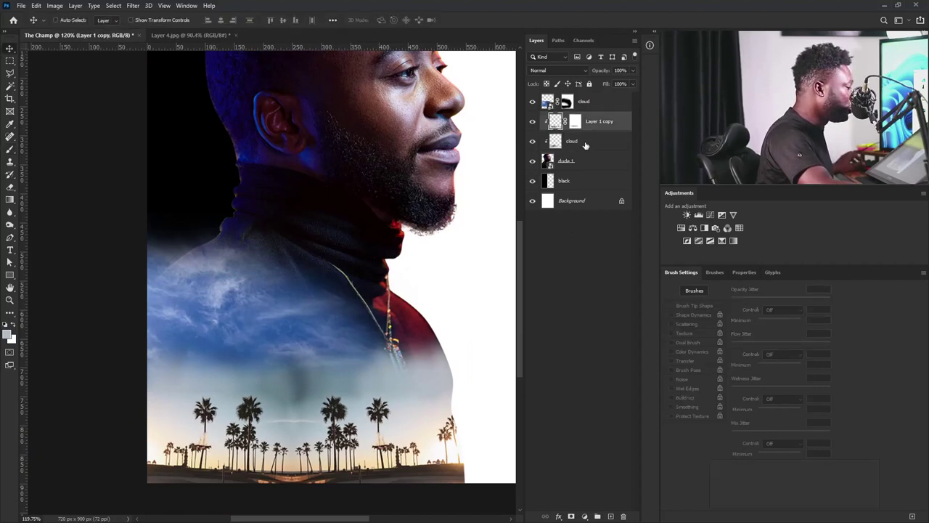
{"action": "left_click", "coordinate": [583, 101], "text": "shift"}
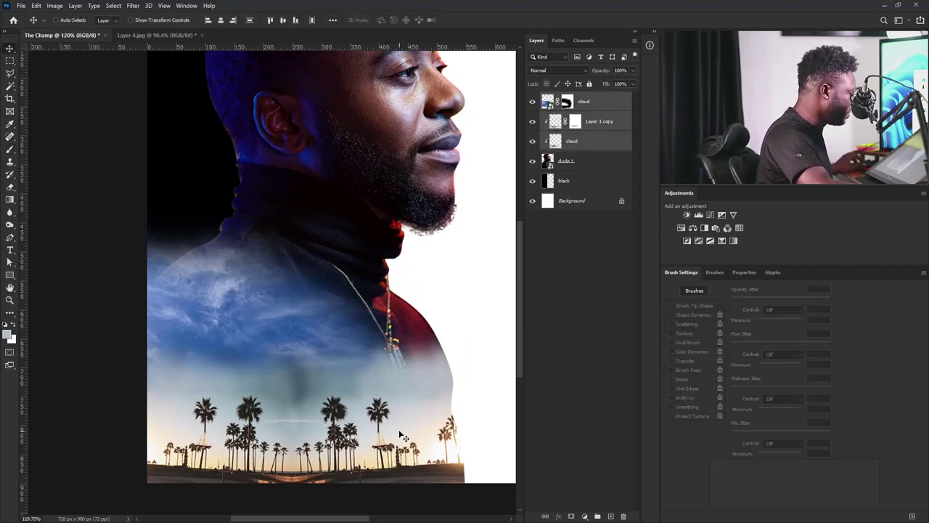
{"action": "left_click_drag", "start_coordinate": [400, 433], "coordinate": [402, 427]}
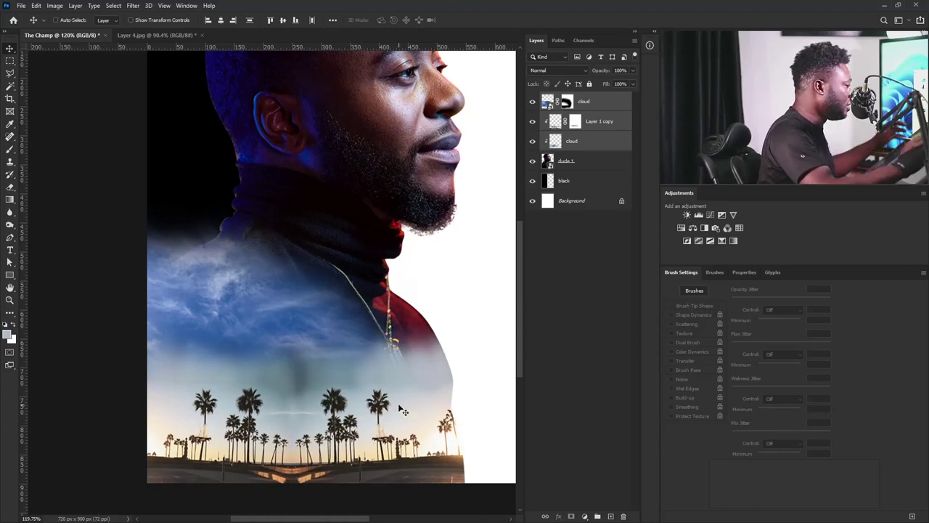
Place the bball net image above the cloud photo and flip it horizontally
{"action": "left_click", "coordinate": [589, 101]}
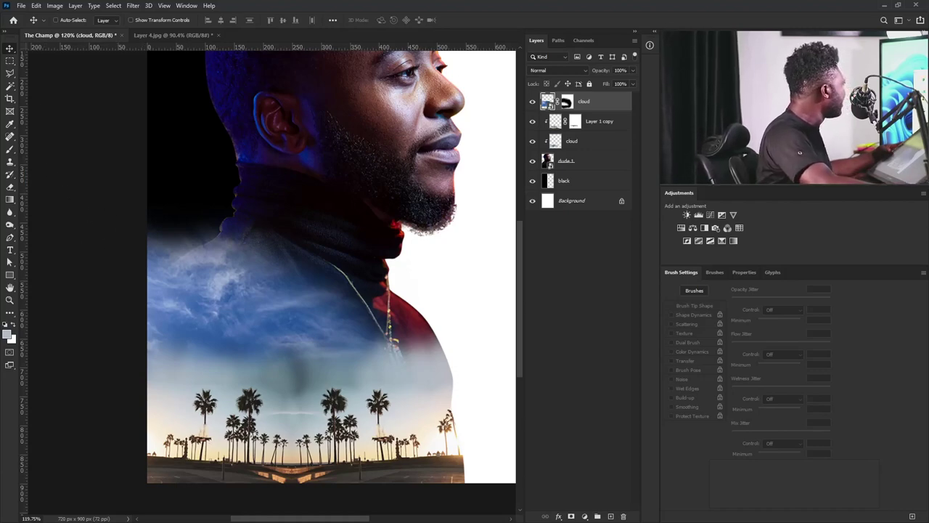
{"action": "left_click_drag", "start_coordinate": [344, 236], "coordinate": [466, 191]}
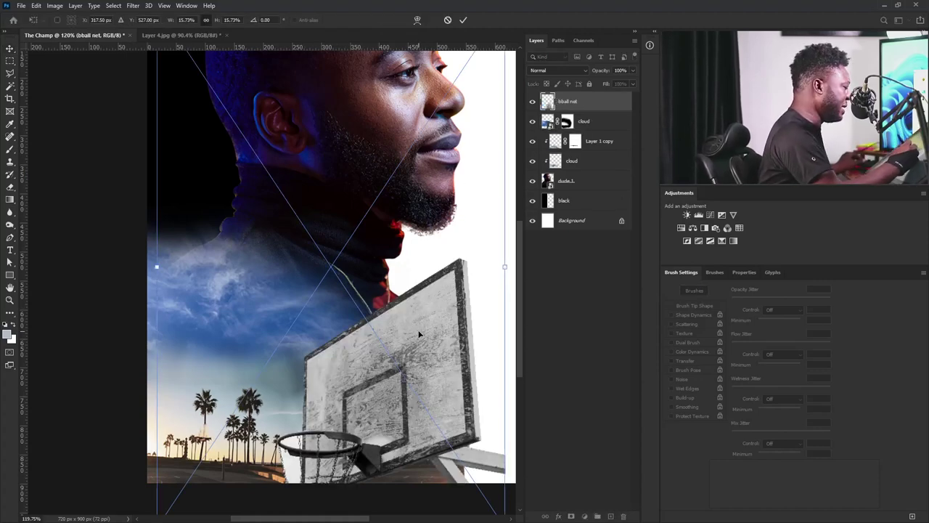
{"action": "right_click", "coordinate": [460, 333]}
{"action": "left_click", "coordinate": [516, 371]}
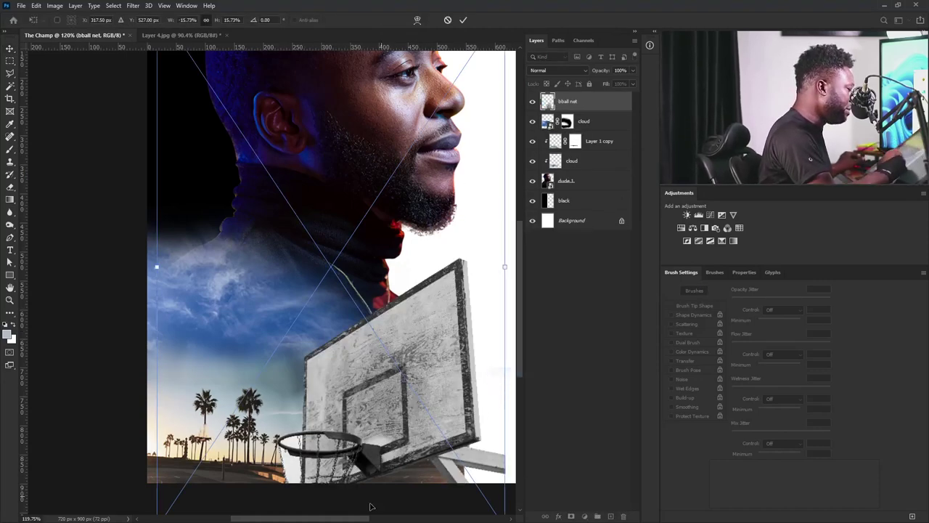
Move the basketball hoop to the poster's left edge, above the palm trees, and scale it to about 15.9%
{"action": "left_click_drag", "start_coordinate": [381, 396], "coordinate": [333, 290]}
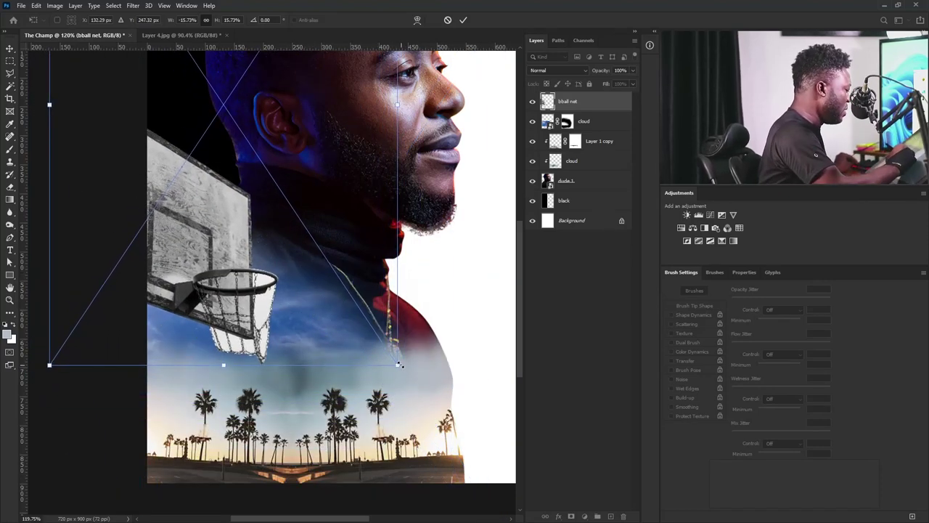
{"action": "left_click_drag", "start_coordinate": [397, 364], "coordinate": [400, 367]}
{"action": "left_click_drag", "start_coordinate": [294, 321], "coordinate": [322, 326]}
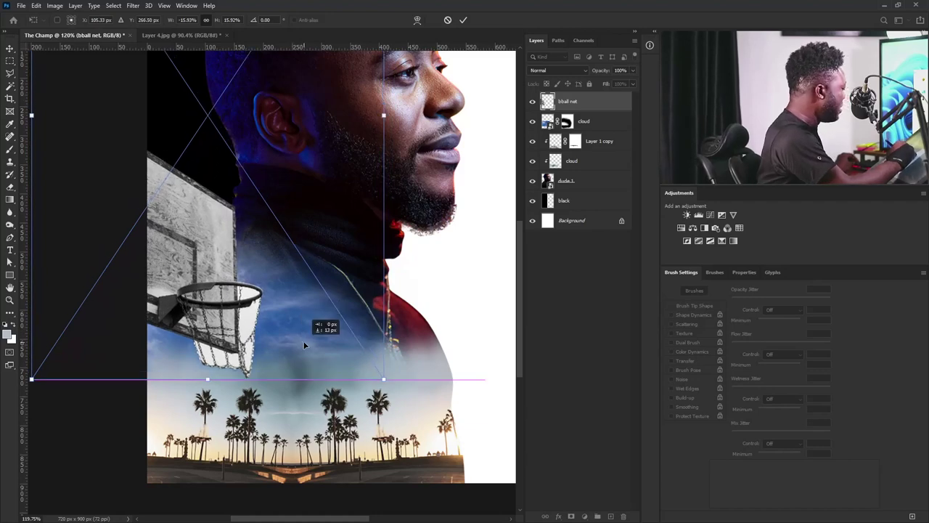
{"action": "key", "text": "Return"}
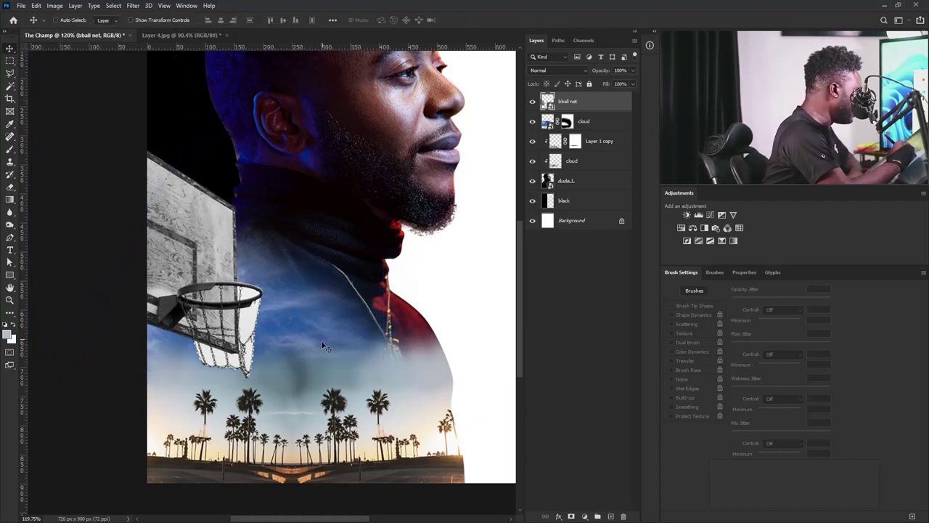
Set the bball net layer's blend mode to Multiply
{"action": "right_click", "coordinate": [255, 315]}
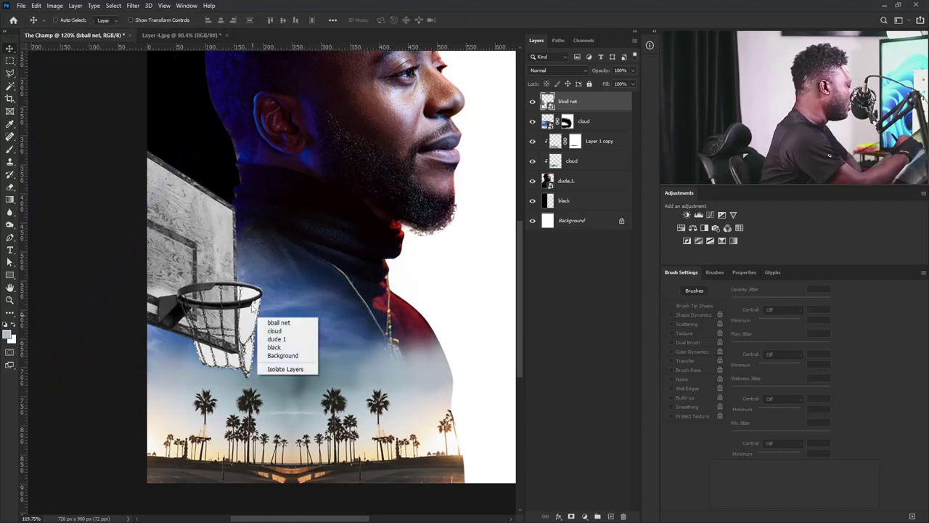
{"action": "left_click", "coordinate": [265, 321]}
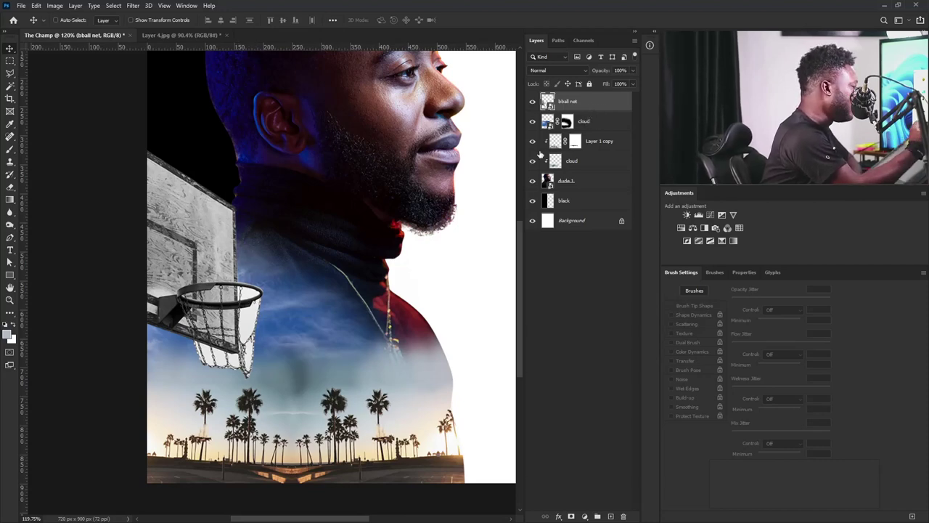
{"action": "left_click", "coordinate": [563, 71]}
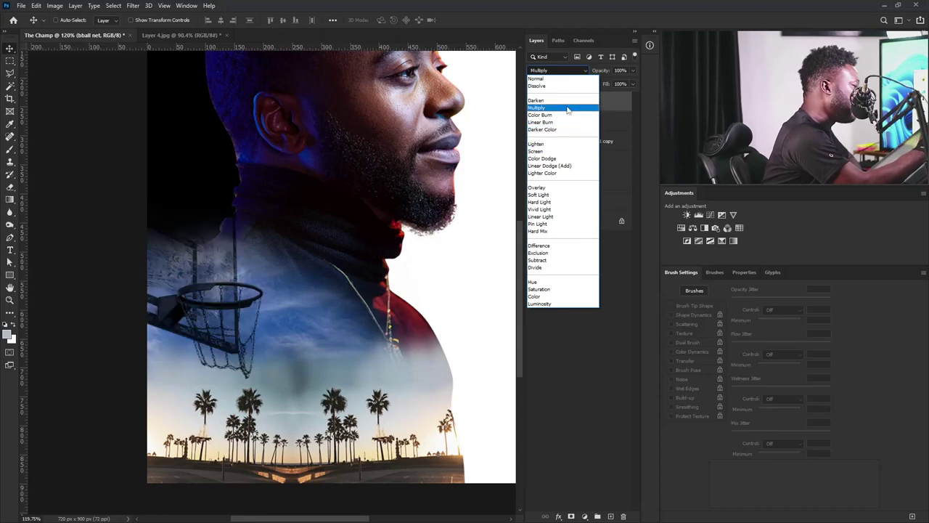
{"action": "left_click", "coordinate": [567, 107]}
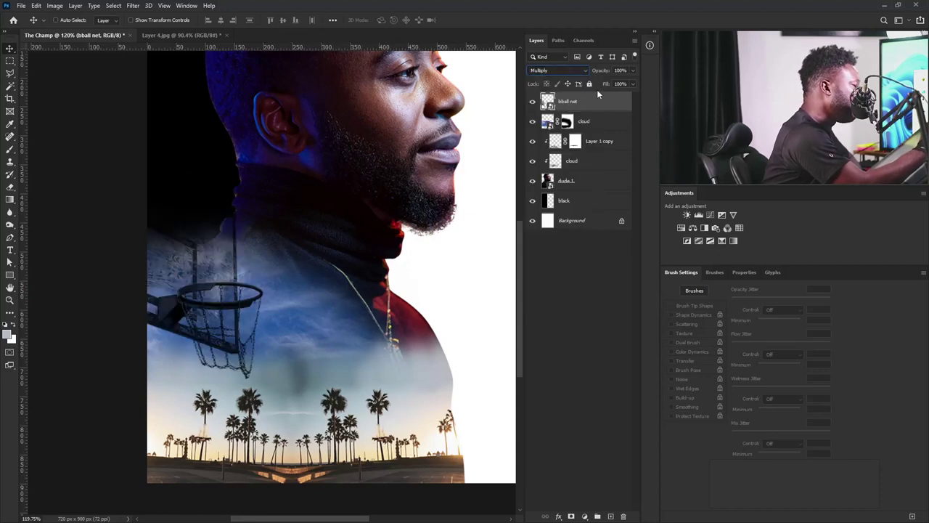
Duplicate the bball net layer and set the copy's blend mode to Normal
{"action": "left_click_drag", "start_coordinate": [602, 101], "coordinate": [612, 515]}
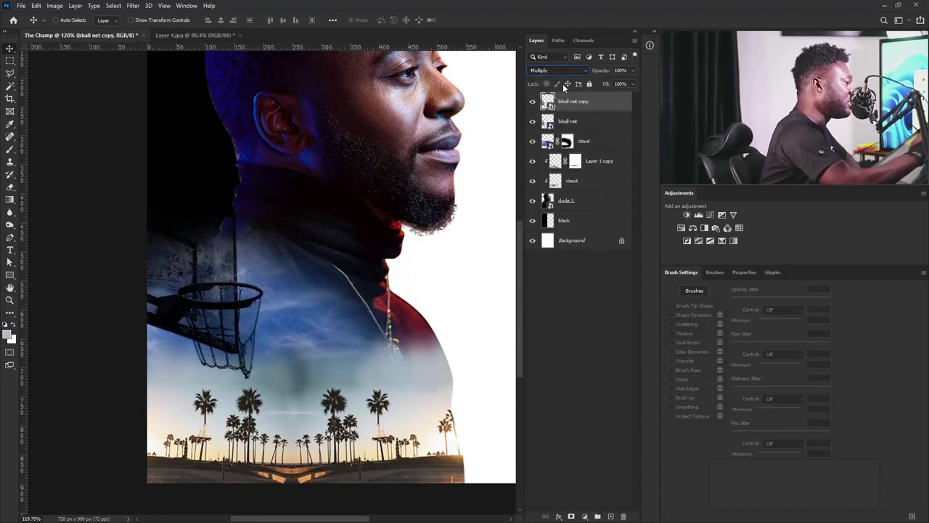
{"action": "left_click", "coordinate": [559, 70]}
{"action": "key", "text": "Escape"}
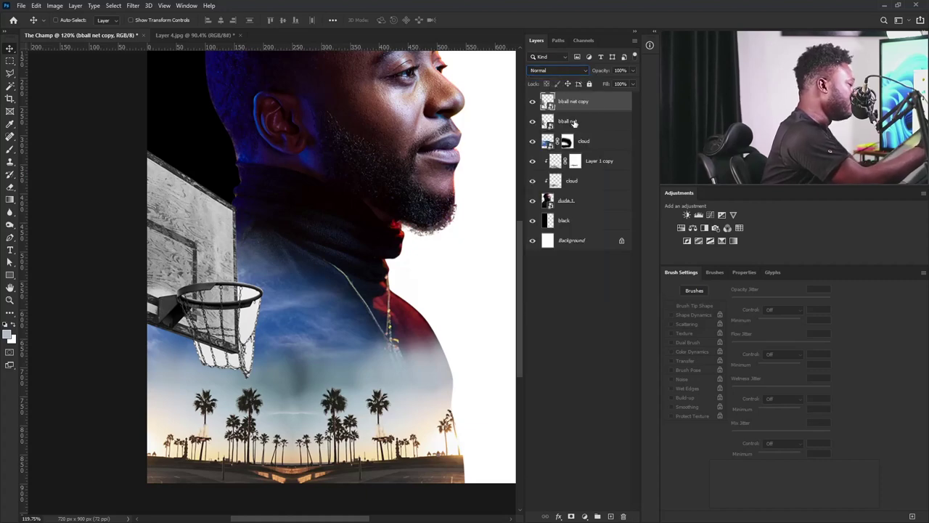
In the bball net copy's Blend If settings, lower the Underlying Layer white limit to hide the hoop over lighter areas
{"action": "double_click", "coordinate": [623, 105]}
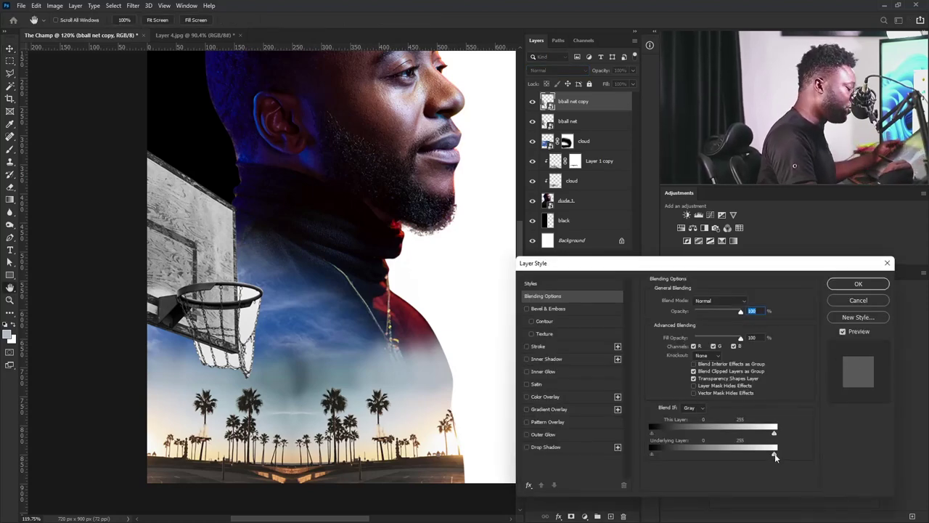
{"action": "left_click_drag", "start_coordinate": [729, 459], "coordinate": [670, 454]}
{"action": "left_click", "coordinate": [859, 284]}
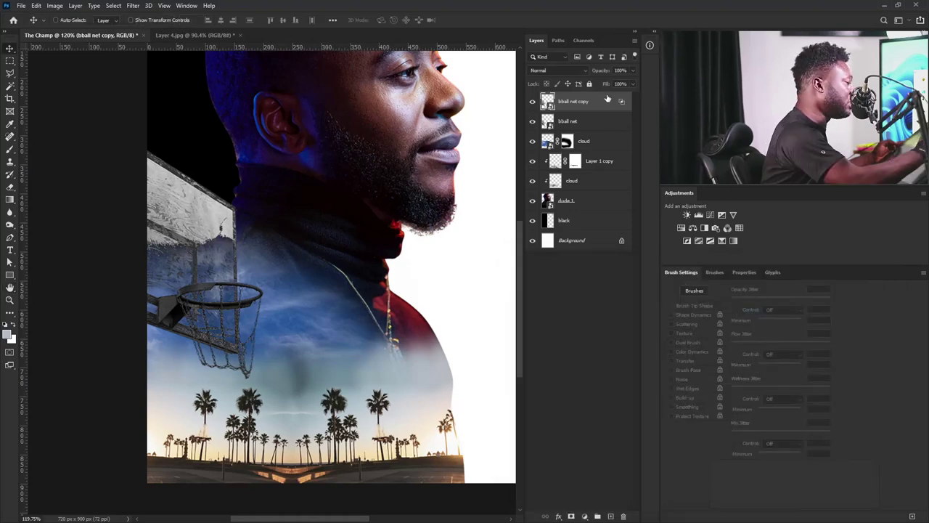
Duplicate the Multiply bball net layer to the top of the layer stack and set this copy to Normal
{"action": "left_click_drag", "start_coordinate": [590, 122], "coordinate": [599, 95]}
{"action": "left_click", "coordinate": [557, 70]}
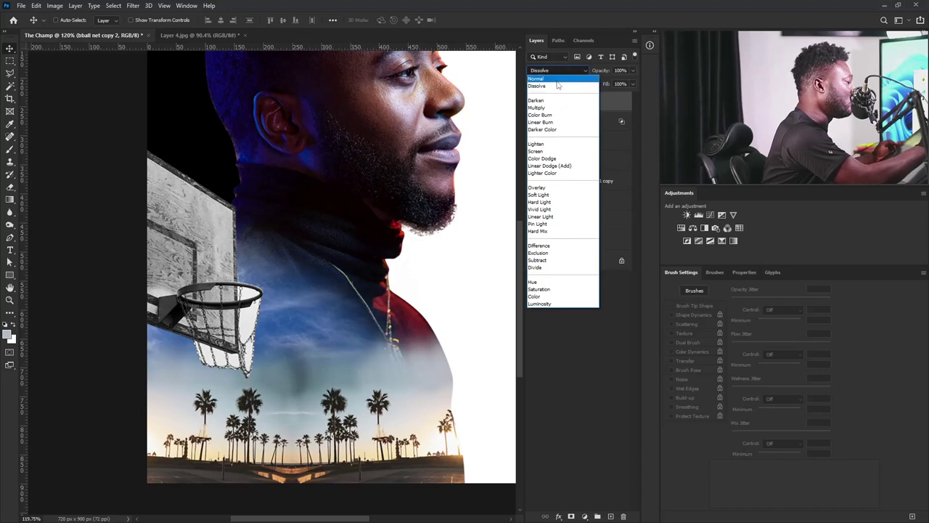
{"action": "left_click", "coordinate": [556, 79]}
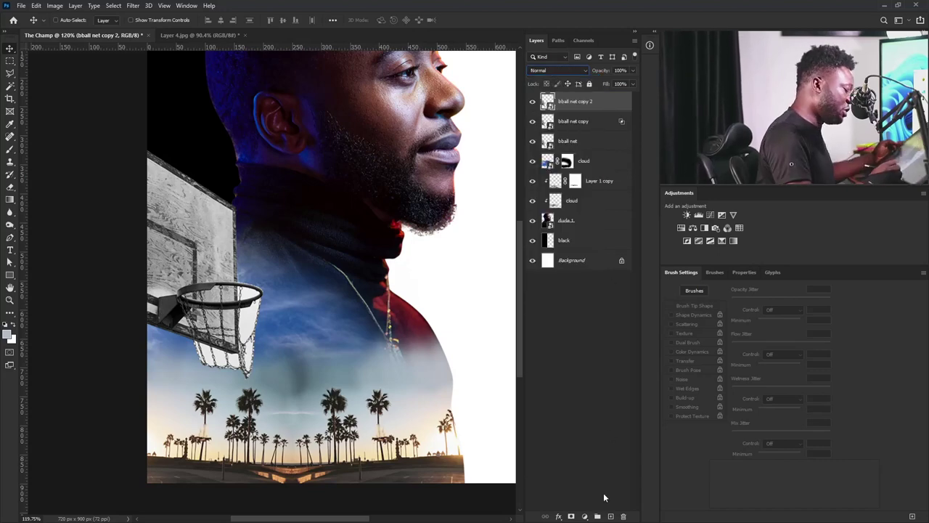
Add a layer mask to bball net copy 2 and outline the backboard with a polygonal lasso selection
{"action": "left_click", "coordinate": [571, 517]}
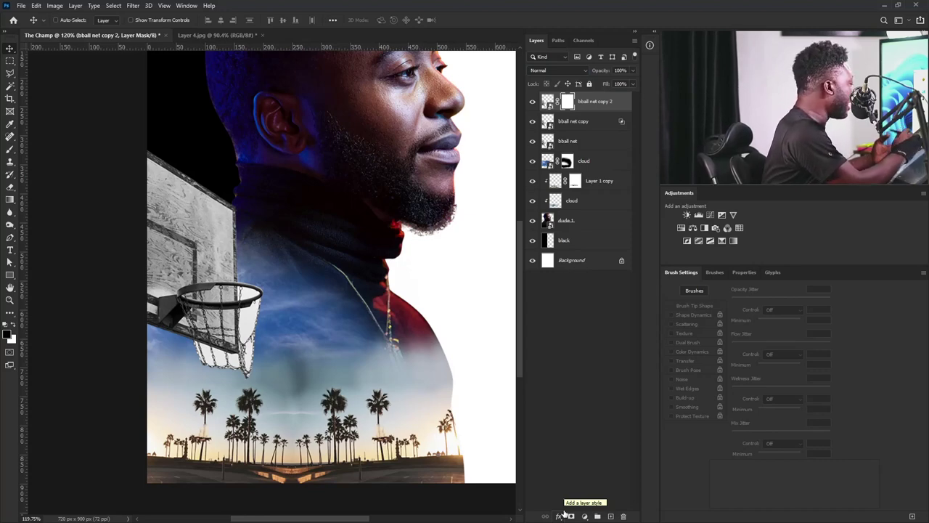
{"action": "left_click", "coordinate": [11, 73]}
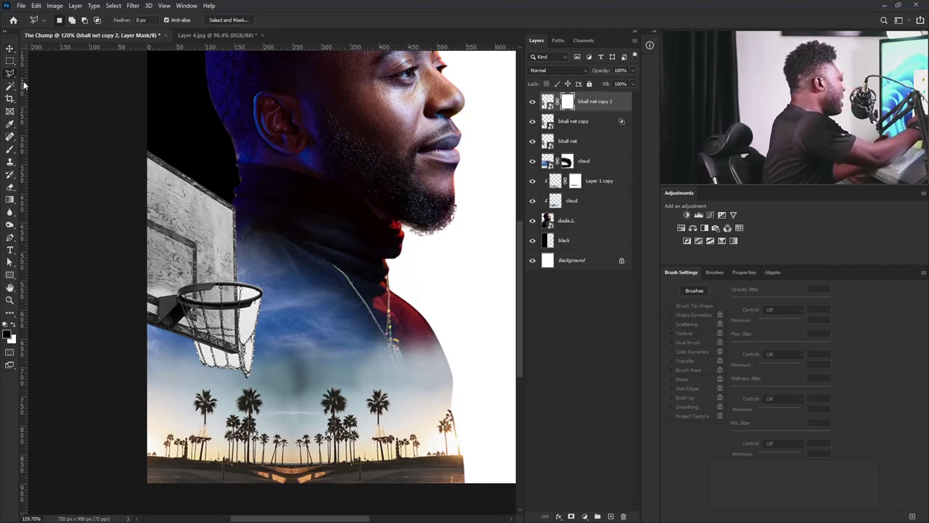
{"action": "left_click", "coordinate": [147, 150]}
{"action": "left_click", "coordinate": [236, 209]}
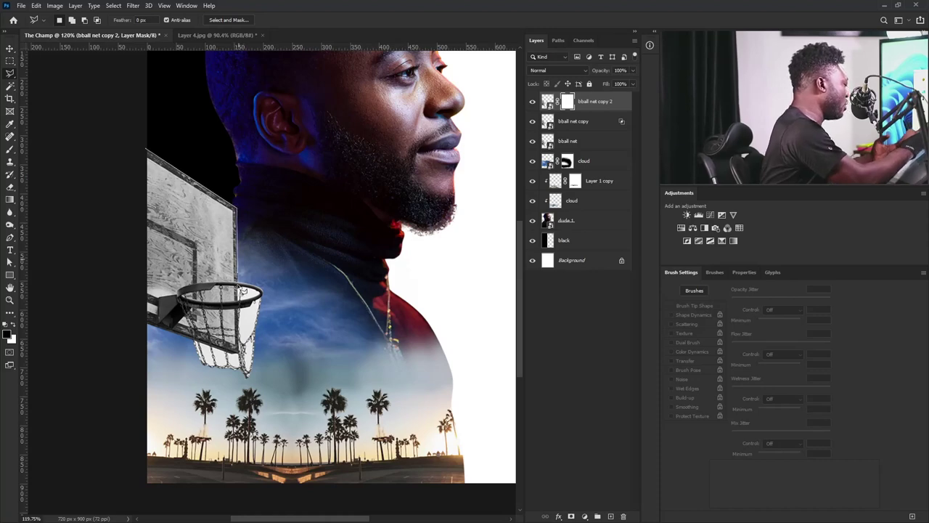
{"action": "left_click", "coordinate": [239, 353]}
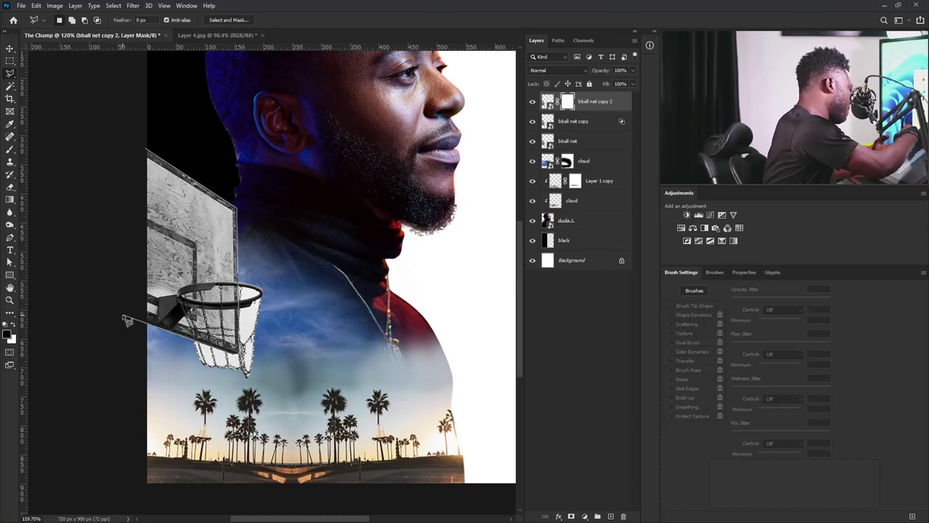
{"action": "left_click", "coordinate": [122, 316]}
{"action": "left_click", "coordinate": [147, 151]}
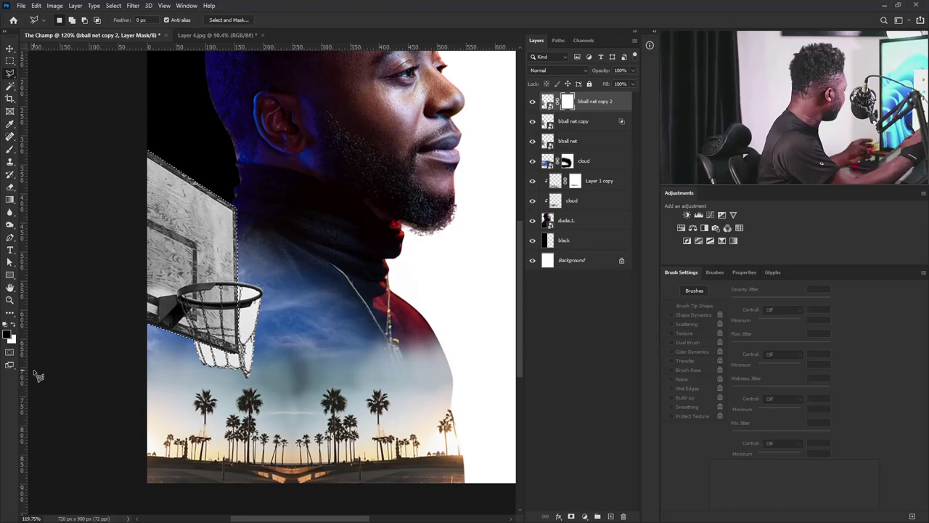
Fill the backboard selection with black on the mask, deselect, and invert the mask so only the backboard shows
{"action": "key", "text": "alt+BackSpace"}
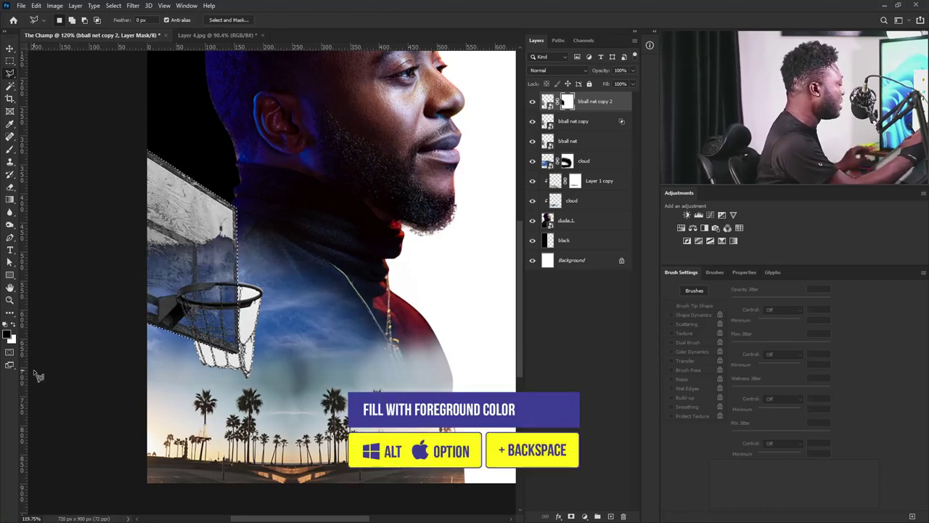
{"action": "key", "text": "ctrl+d"}
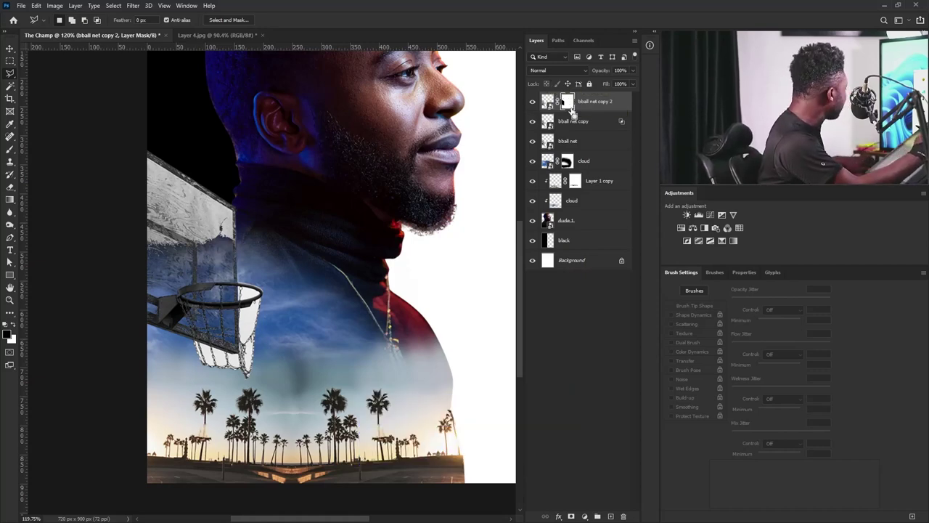
{"action": "key", "text": "ctrl+i"}
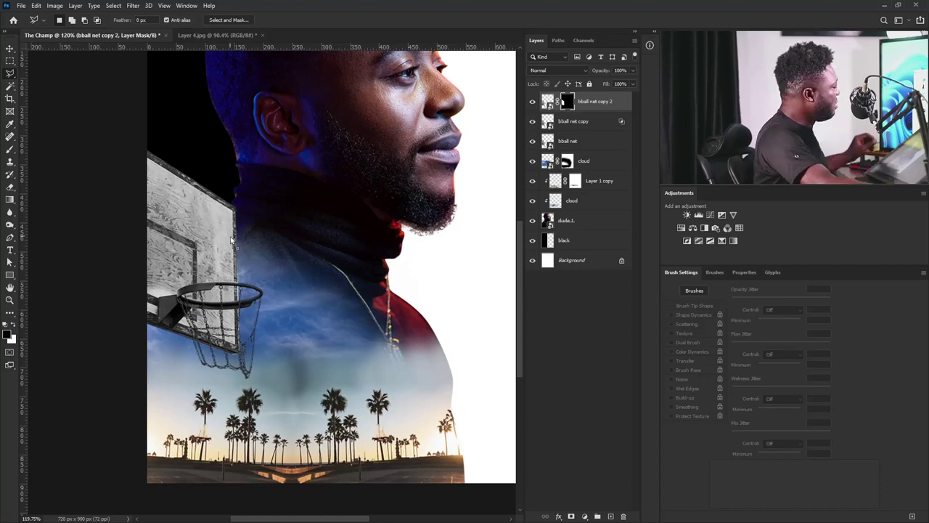
Place the smoke image over the poster's left side at about 110.67% scale and move its layer below bball net
{"action": "left_click_drag", "start_coordinate": [395, 244], "coordinate": [260, 197]}
{"action": "left_click_drag", "start_coordinate": [369, 359], "coordinate": [349, 361]}
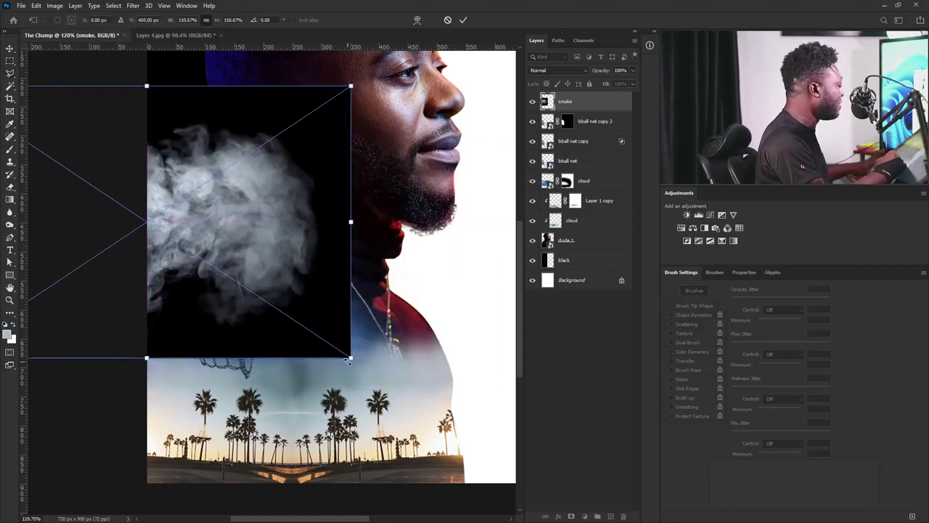
{"action": "key", "text": "Return"}
{"action": "left_click_drag", "start_coordinate": [594, 102], "coordinate": [589, 175]}
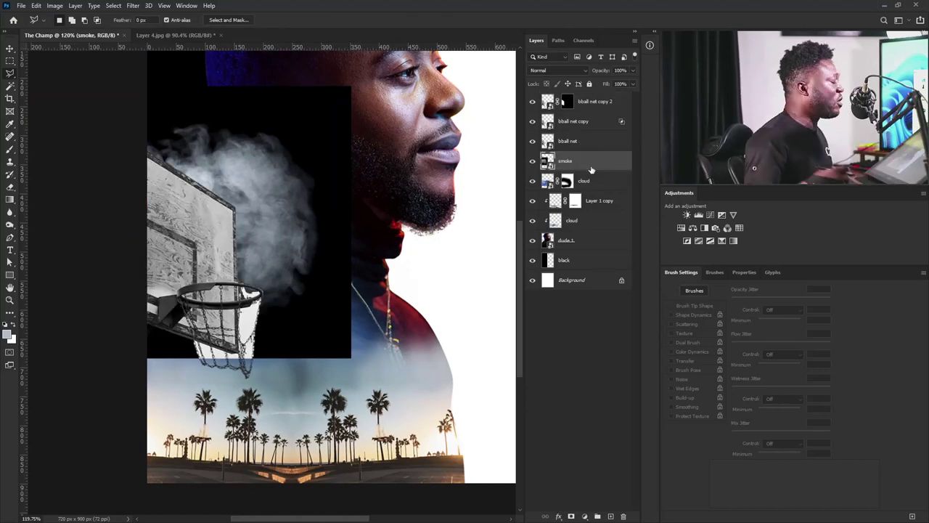
Set the smoke layer's blend mode to Screen and move the smoke down around the hoop and shoulder
{"action": "left_click", "coordinate": [552, 70]}
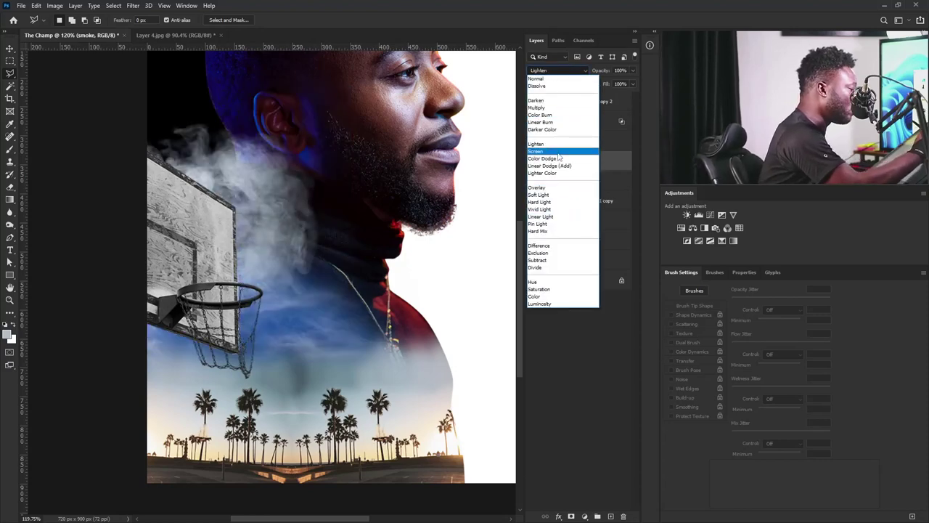
{"action": "left_click", "coordinate": [558, 151]}
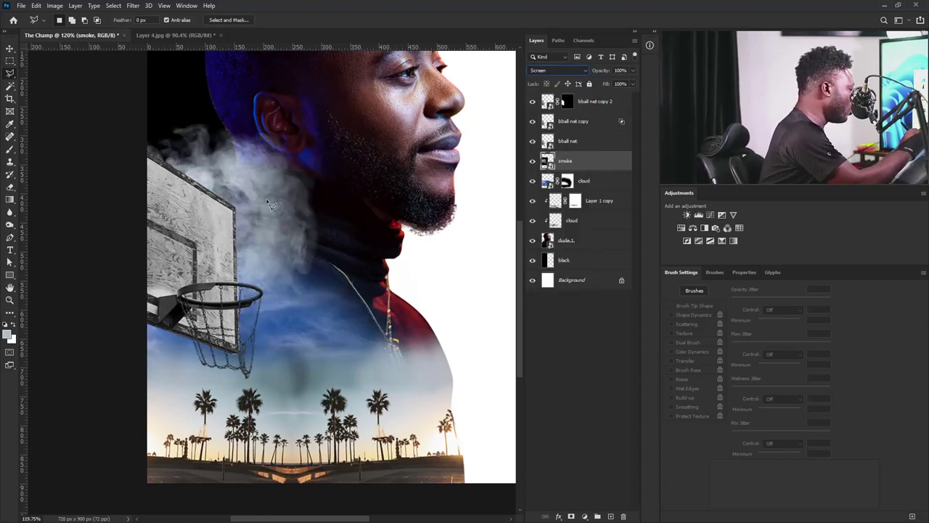
{"action": "key", "text": "v"}
{"action": "mouse_move", "coordinate": [260, 276]}
{"action": "left_mouse_down"}
{"action": "mouse_move", "coordinate": [256, 256]}
{"action": "mouse_move", "coordinate": [263, 305]}
{"action": "mouse_move", "coordinate": [277, 293]}
{"action": "left_mouse_up"}
Add a transformed duplicate of the smoke at 25% opacity over the dark area behind the head
{"action": "left_click_drag", "start_coordinate": [581, 163], "coordinate": [610, 516]}
{"action": "left_click_drag", "start_coordinate": [358, 361], "coordinate": [229, 135]}
{"action": "key", "text": "ctrl+t"}
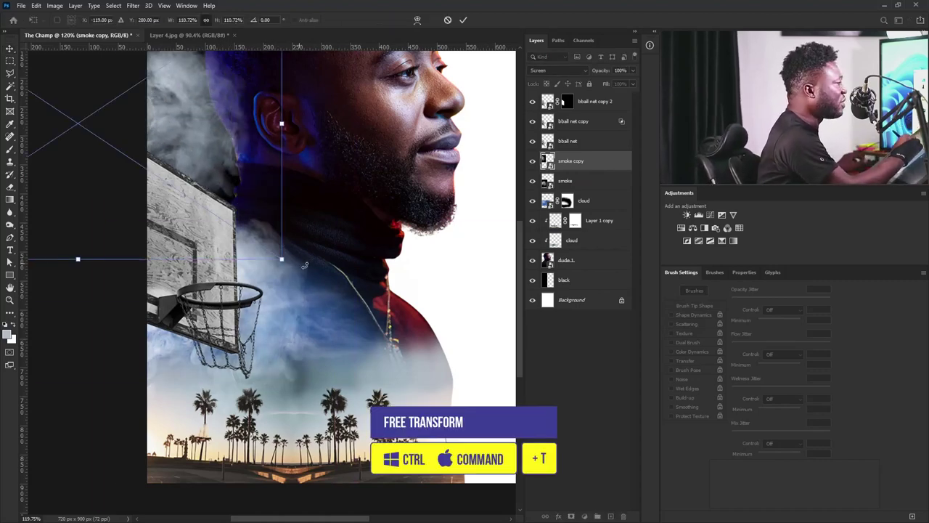
{"action": "left_click_drag", "start_coordinate": [272, 350], "coordinate": [135, 140]}
{"action": "key", "text": "Return"}
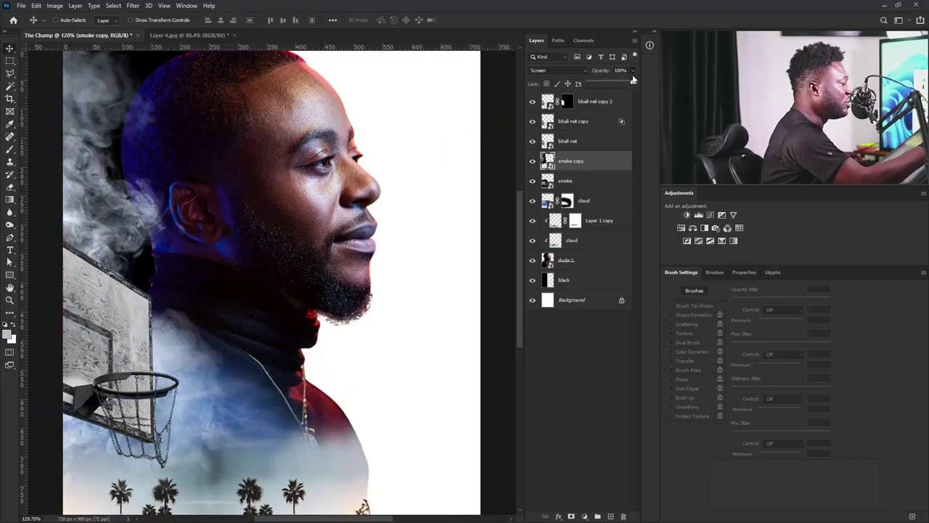
{"action": "left_click_drag", "start_coordinate": [607, 84], "coordinate": [596, 81]}
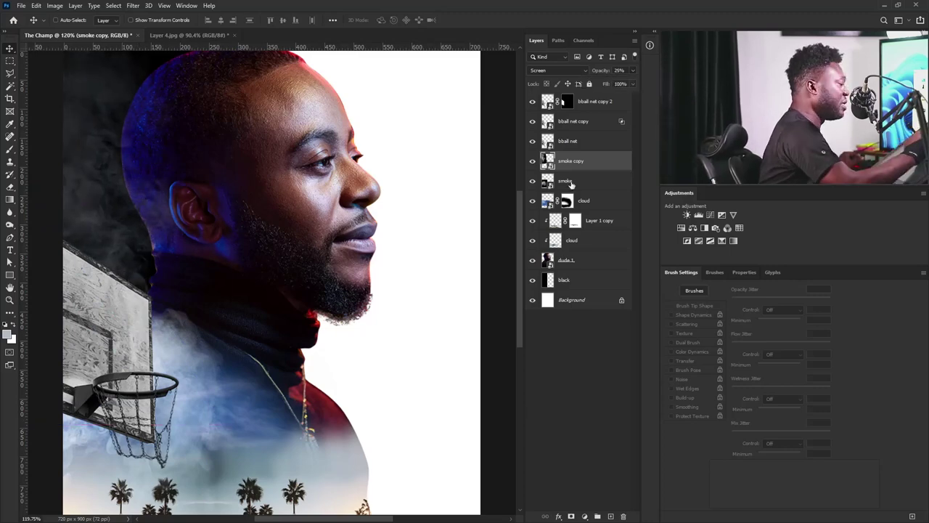
Add a layer mask to the dude 1 portrait layer
{"action": "left_click_drag", "start_coordinate": [382, 271], "coordinate": [312, 215]}
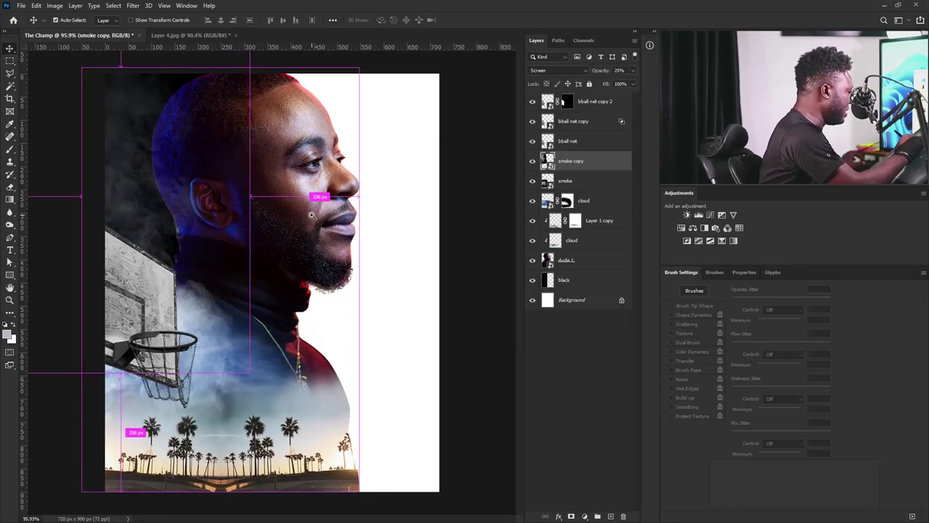
{"action": "left_click_drag", "start_coordinate": [236, 155], "coordinate": [237, 154]}
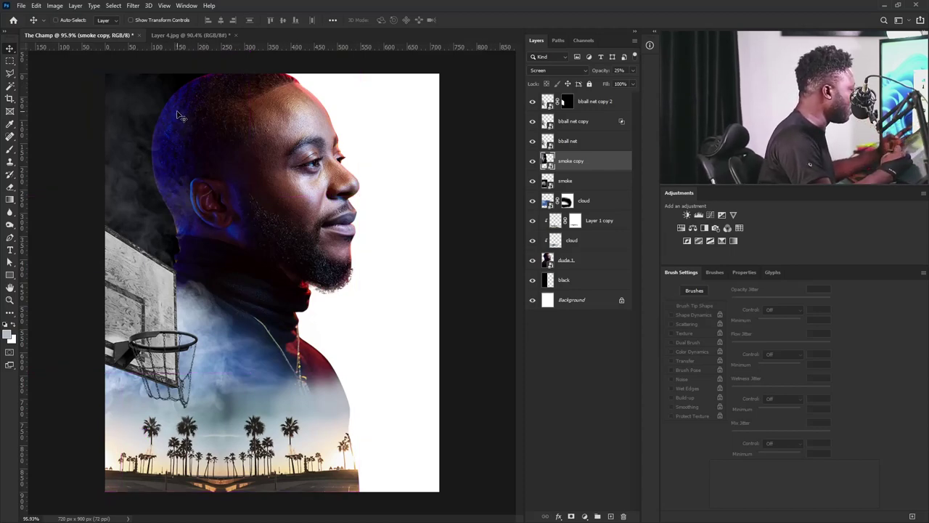
{"action": "left_click", "coordinate": [577, 260]}
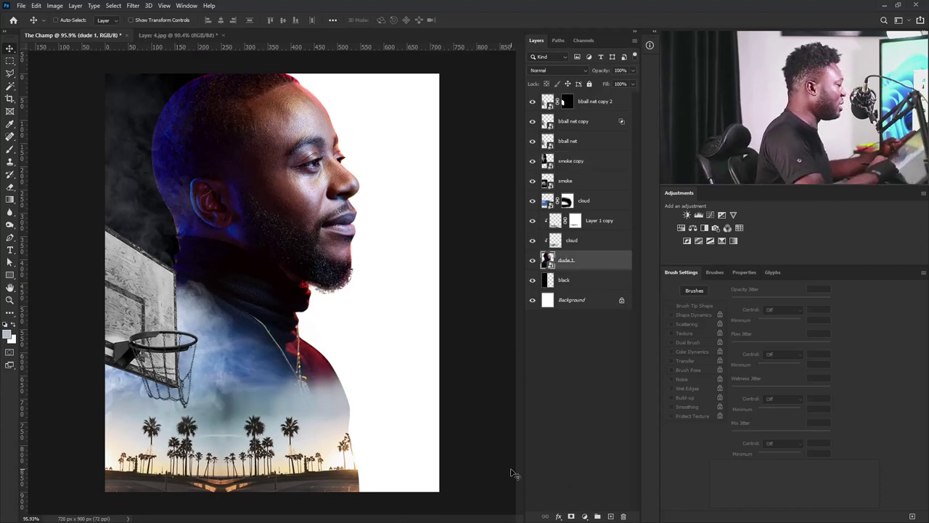
{"action": "left_click", "coordinate": [572, 516]}
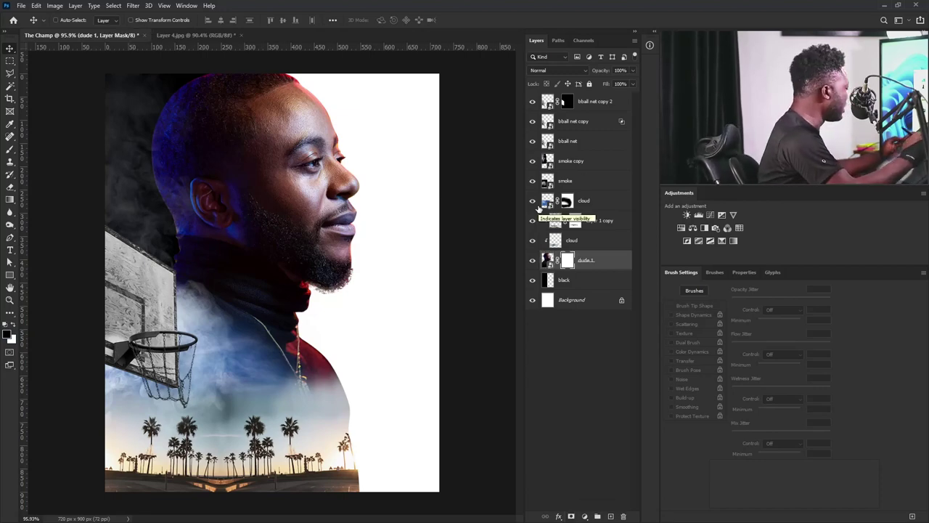
Paint soft black on the dude 1 mask with a 90 to 150 px brush to fade the blue-lit back of the head into the background
{"action": "left_click", "coordinate": [10, 148]}
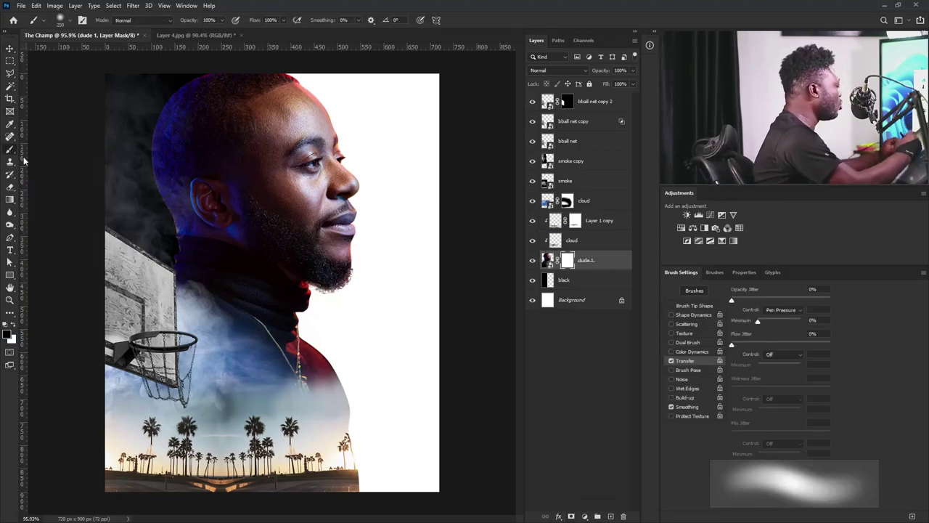
{"action": "left_click", "coordinate": [696, 306]}
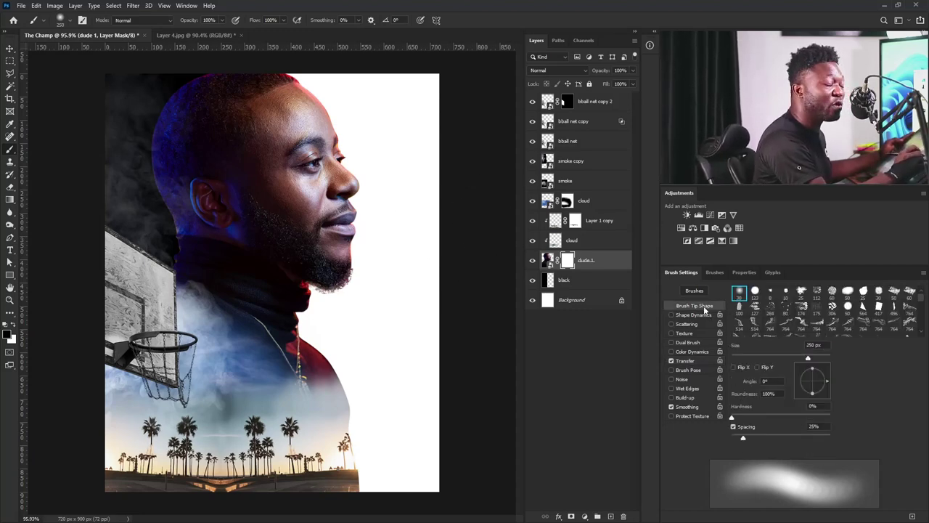
{"action": "key", "text": "bracketleft"}
{"action": "key", "text": "bracketleft"}
{"action": "key", "text": "bracketleft"}
{"action": "key", "text": "bracketleft"}
{"action": "key", "text": "bracketleft"}
{"action": "key", "text": "bracketleft"}
{"action": "key", "text": "bracketleft"}
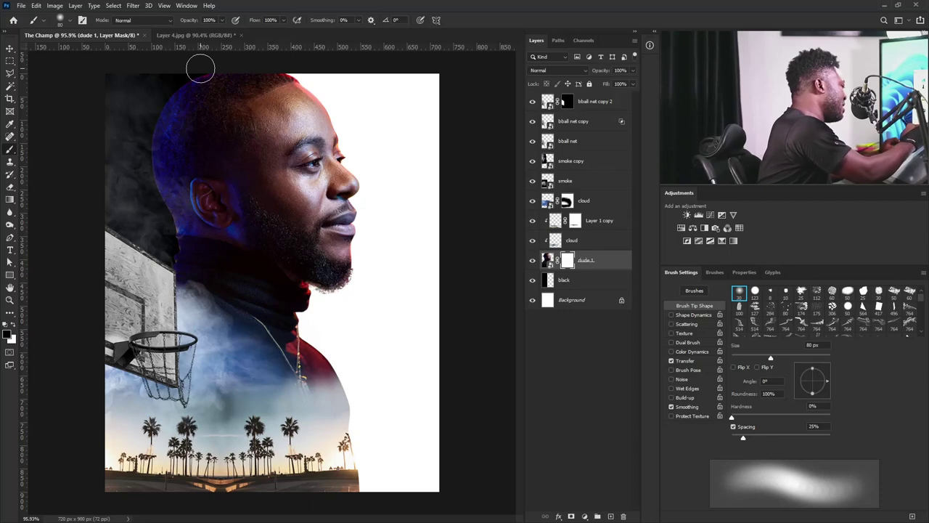
{"action": "key", "text": "bracketright"}
{"action": "key", "text": "bracketright"}
{"action": "key", "text": "bracketright"}
{"action": "key", "text": "bracketright"}
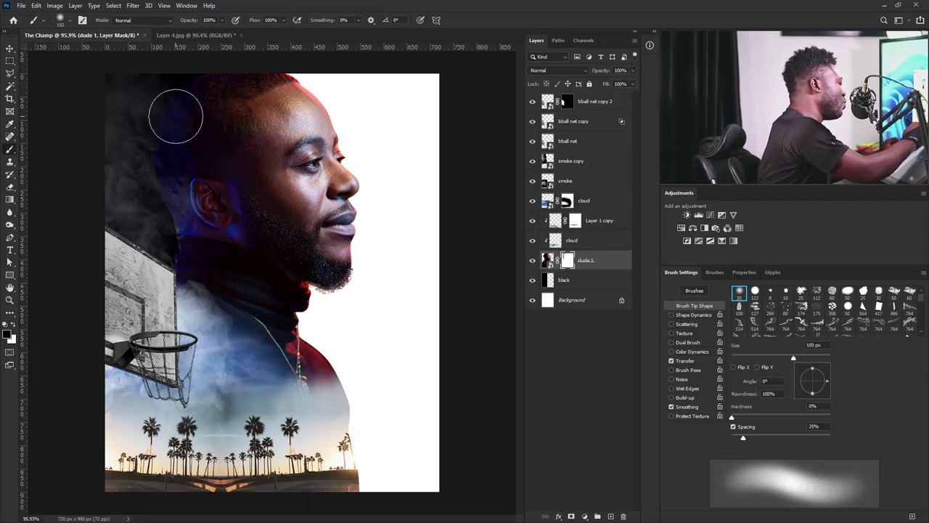
{"action": "key", "text": "bracketleft"}
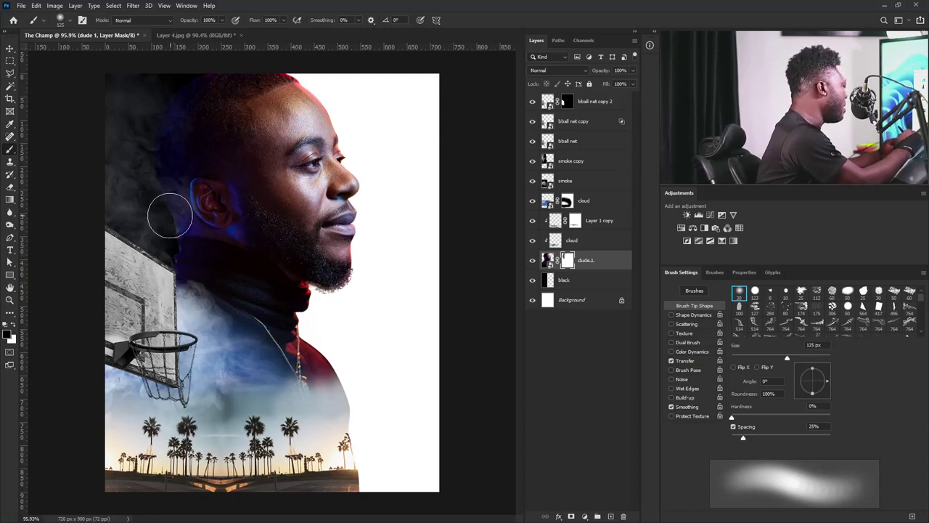
{"action": "key", "text": "bracketleft"}
{"action": "key", "text": "bracketleft"}
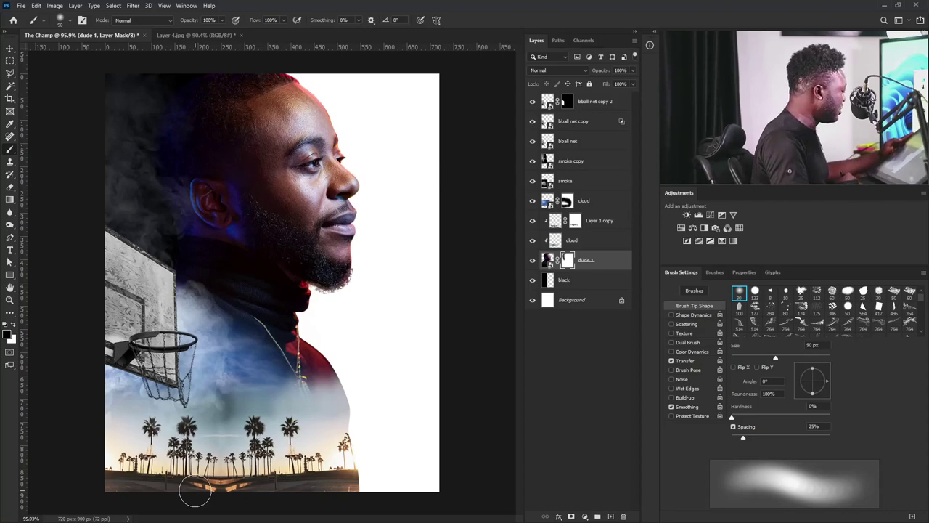
Add a Black & White adjustment layer with the default preset above bball net copy 2
{"action": "left_click", "coordinate": [588, 103]}
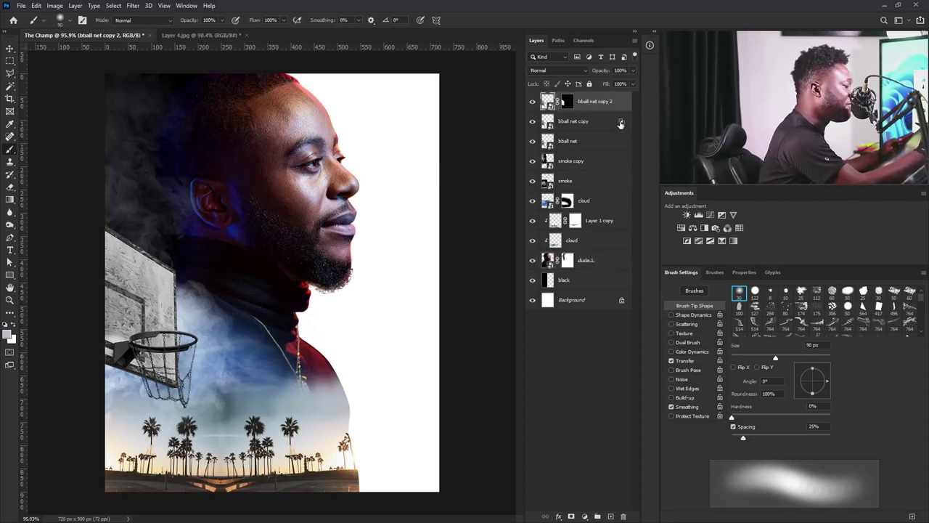
{"action": "left_click", "coordinate": [704, 228]}
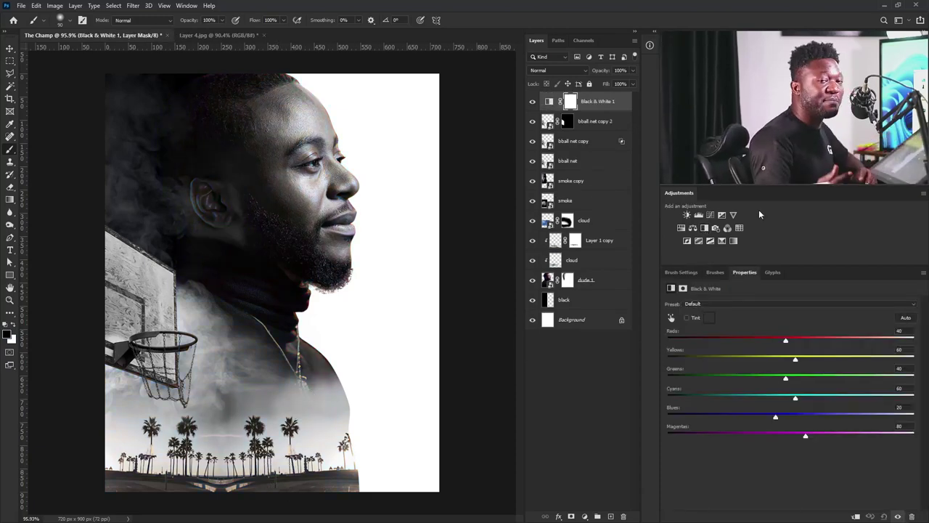
{"action": "left_click", "coordinate": [187, 6]}
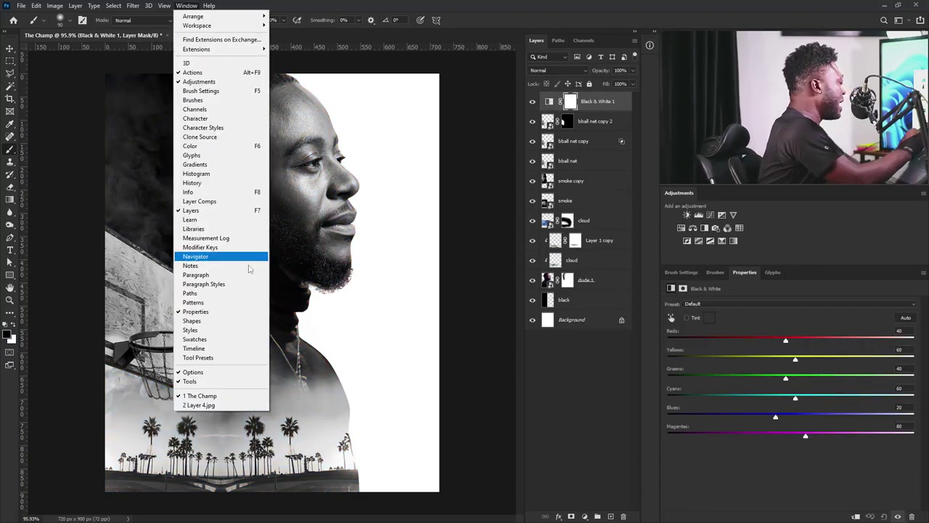
{"action": "left_click", "coordinate": [350, 210]}
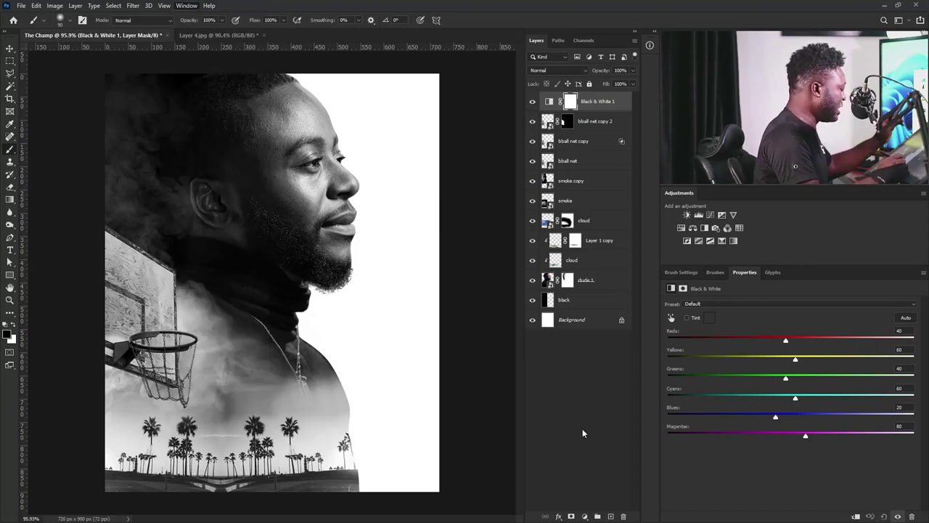
Paint soft black over the poster's bottom on a new layer with a brush up to 200 px, and clip that layer above Layer 1 copy
{"action": "left_click", "coordinate": [602, 122]}
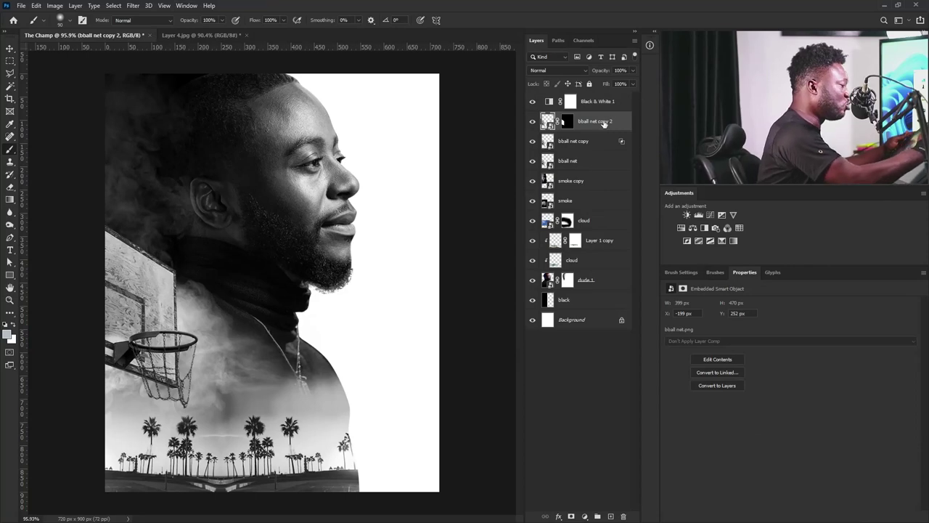
{"action": "left_click", "coordinate": [610, 516]}
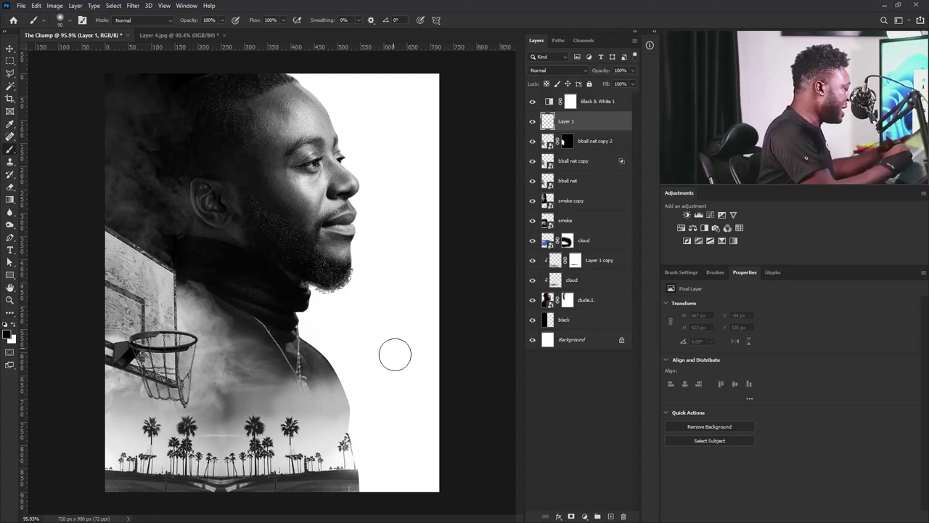
{"action": "key", "text": "bracketright"}
{"action": "key", "text": "bracketright"}
{"action": "key", "text": "bracketright"}
{"action": "key", "text": "bracketright"}
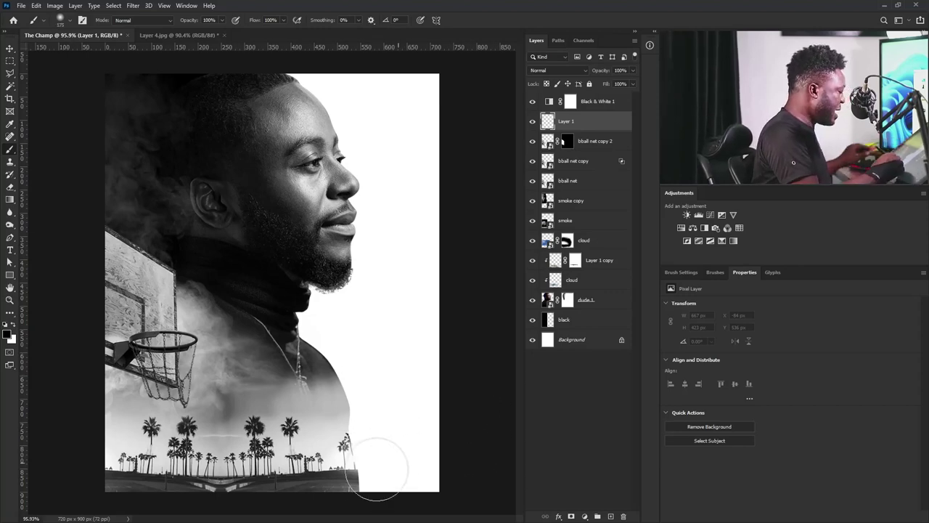
{"action": "mouse_move", "coordinate": [400, 453]}
{"action": "left_mouse_down"}
{"action": "mouse_move", "coordinate": [73, 488]}
{"action": "mouse_move", "coordinate": [421, 464]}
{"action": "mouse_move", "coordinate": [52, 492]}
{"action": "mouse_move", "coordinate": [452, 464]}
{"action": "mouse_move", "coordinate": [56, 481]}
{"action": "mouse_move", "coordinate": [408, 442]}
{"action": "mouse_move", "coordinate": [46, 498]}
{"action": "mouse_move", "coordinate": [421, 439]}
{"action": "mouse_move", "coordinate": [41, 440]}
{"action": "mouse_move", "coordinate": [370, 452]}
{"action": "mouse_move", "coordinate": [222, 482]}
{"action": "mouse_move", "coordinate": [166, 481]}
{"action": "mouse_move", "coordinate": [77, 394]}
{"action": "mouse_move", "coordinate": [186, 470]}
{"action": "mouse_move", "coordinate": [73, 429]}
{"action": "mouse_move", "coordinate": [326, 474]}
{"action": "mouse_move", "coordinate": [63, 465]}
{"action": "mouse_move", "coordinate": [318, 487]}
{"action": "mouse_move", "coordinate": [58, 465]}
{"action": "mouse_move", "coordinate": [77, 442]}
{"action": "mouse_move", "coordinate": [377, 452]}
{"action": "mouse_move", "coordinate": [207, 498]}
{"action": "mouse_move", "coordinate": [45, 460]}
{"action": "mouse_move", "coordinate": [336, 469]}
{"action": "mouse_move", "coordinate": [371, 431]}
{"action": "mouse_move", "coordinate": [373, 440]}
{"action": "mouse_move", "coordinate": [365, 367]}
{"action": "mouse_move", "coordinate": [380, 436]}
{"action": "left_mouse_up"}
{"action": "key", "text": "bracketright"}
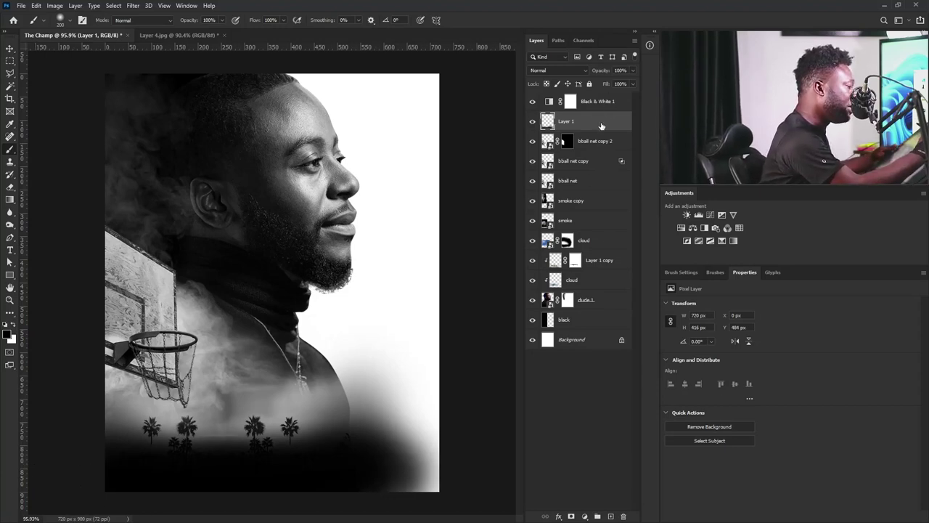
{"action": "left_click_drag", "start_coordinate": [601, 126], "coordinate": [600, 239]}
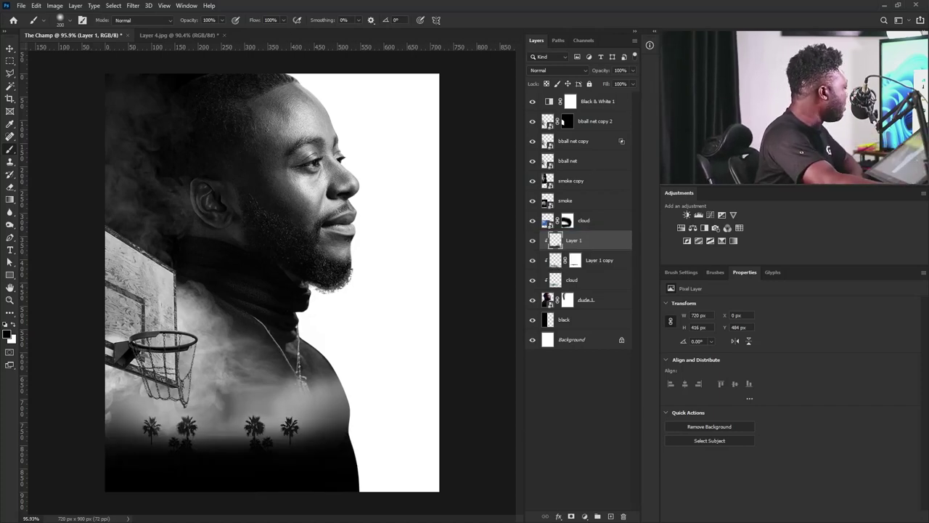
Place the dude 3s basketball player image at 5.97% scale over the lower right edge of the portrait's body
{"action": "left_click_drag", "start_coordinate": [465, 91], "coordinate": [430, 91]}
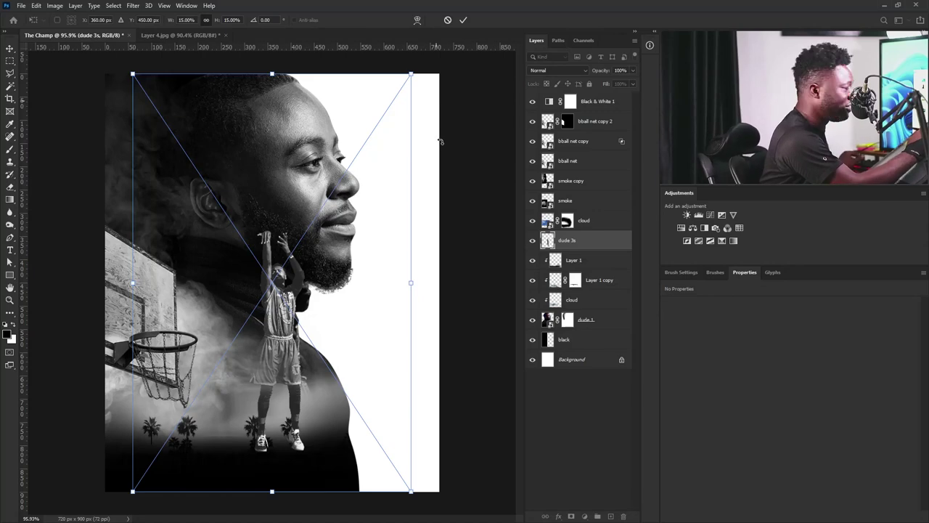
{"action": "left_click_drag", "start_coordinate": [412, 73], "coordinate": [245, 338]}
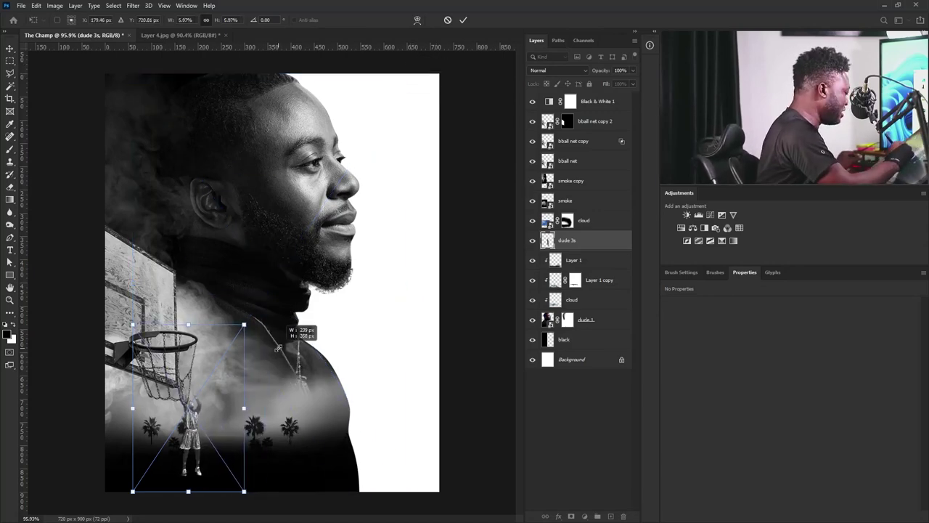
{"action": "left_click_drag", "start_coordinate": [196, 414], "coordinate": [347, 423]}
{"action": "key", "text": "Return"}
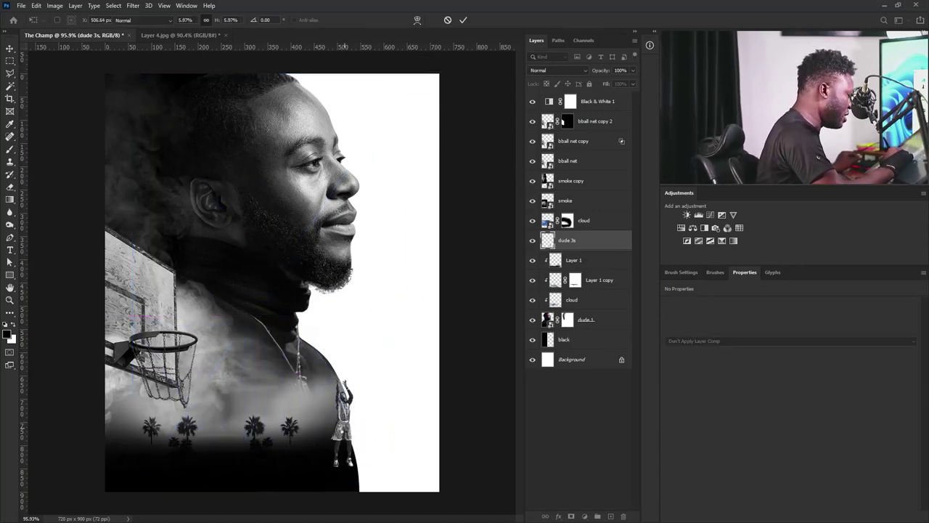
{"action": "key", "text": "b"}
{"action": "left_click", "coordinate": [493, 287]}
{"action": "key", "text": "Escape"}
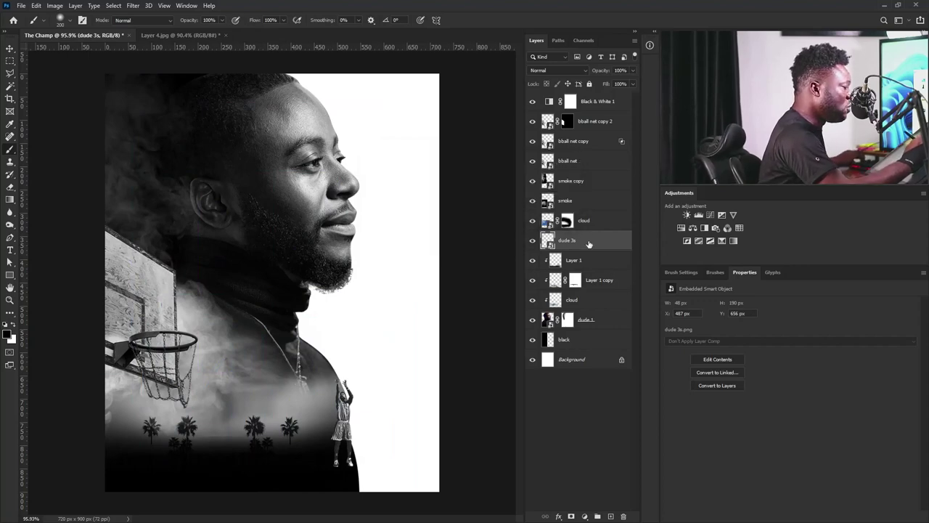
Move the dude 3s layer directly below Black & White 1 and shift the player to X 446 px, Y 692 px
{"action": "left_click_drag", "start_coordinate": [589, 241], "coordinate": [584, 111]}
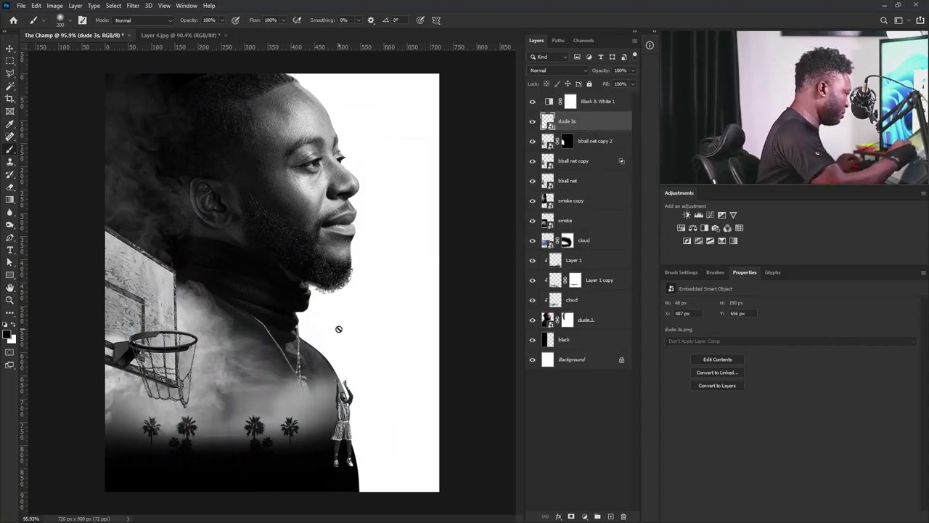
{"action": "left_click", "coordinate": [10, 48]}
{"action": "left_click_drag", "start_coordinate": [379, 411], "coordinate": [363, 428]}
{"action": "key", "text": "t"}
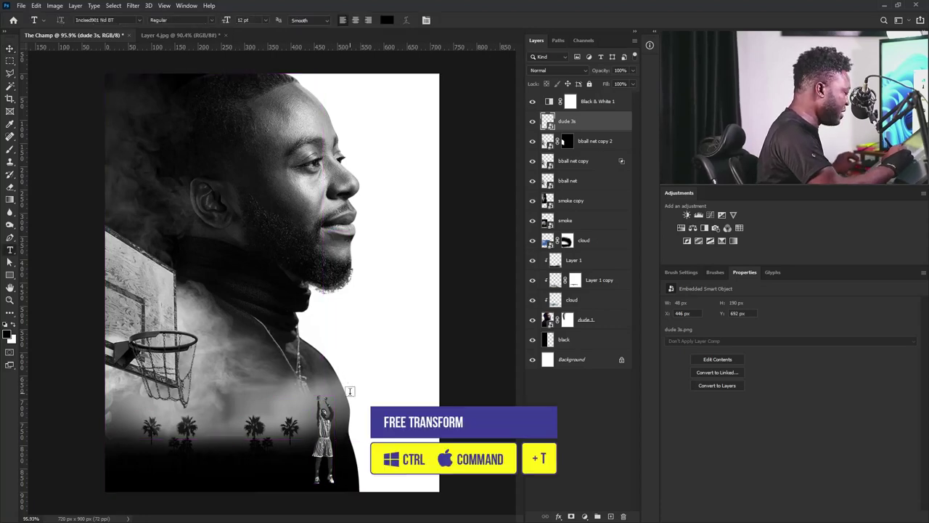
{"action": "left_click", "coordinate": [10, 49]}
Scale the basketball player down to about 35 x 142 px and position it at X 470 px, Y 734 px
{"action": "key", "text": "ctrl+t"}
{"action": "left_click_drag", "start_coordinate": [341, 397], "coordinate": [357, 375]}
{"action": "left_click_drag", "start_coordinate": [308, 426], "coordinate": [345, 436]}
{"action": "mouse_move", "coordinate": [368, 374]}
{"action": "left_mouse_down"}
{"action": "mouse_move", "coordinate": [362, 383]}
{"action": "mouse_move", "coordinate": [376, 369]}
{"action": "left_mouse_up"}
{"action": "mouse_move", "coordinate": [351, 441]}
{"action": "left_mouse_down"}
{"action": "mouse_move", "coordinate": [355, 447]}
{"action": "mouse_move", "coordinate": [336, 443]}
{"action": "mouse_move", "coordinate": [342, 435]}
{"action": "left_mouse_up"}
{"action": "key", "text": "Return"}
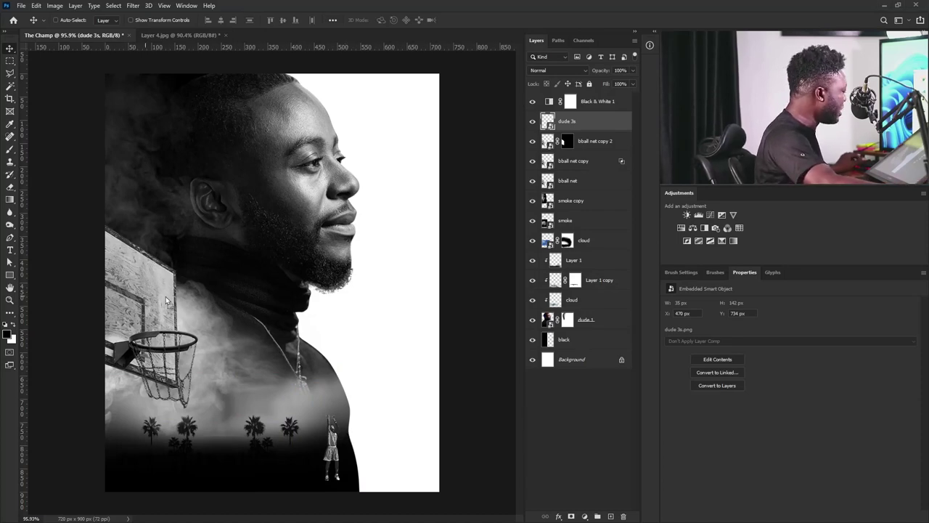
Place the ball image at about 16.16% scale and position it just above the hoop's rim
{"action": "key", "text": "ctrl+shift+p"}
{"action": "left_click_drag", "start_coordinate": [441, 113], "coordinate": [307, 242]}
{"action": "mouse_move", "coordinate": [254, 269]}
{"action": "left_mouse_down"}
{"action": "mouse_move", "coordinate": [212, 275]}
{"action": "mouse_move", "coordinate": [216, 282]}
{"action": "mouse_move", "coordinate": [250, 258]}
{"action": "left_mouse_up"}
{"action": "scroll", "coordinate": [240, 287], "scroll_direction": "up", "scroll_amount": 3}
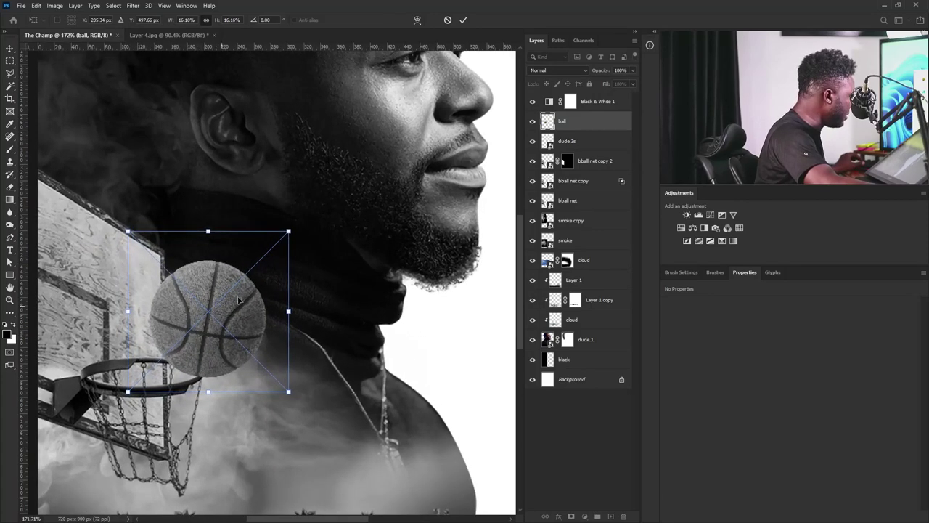
{"action": "left_click_drag", "start_coordinate": [260, 292], "coordinate": [141, 247]}
{"action": "key", "text": "Return"}
{"action": "key", "text": "ctrl+0"}
Add a Solid Color fill layer above Black & White 1 with the pasted dark navy colour 030e2f
{"action": "left_click", "coordinate": [592, 106]}
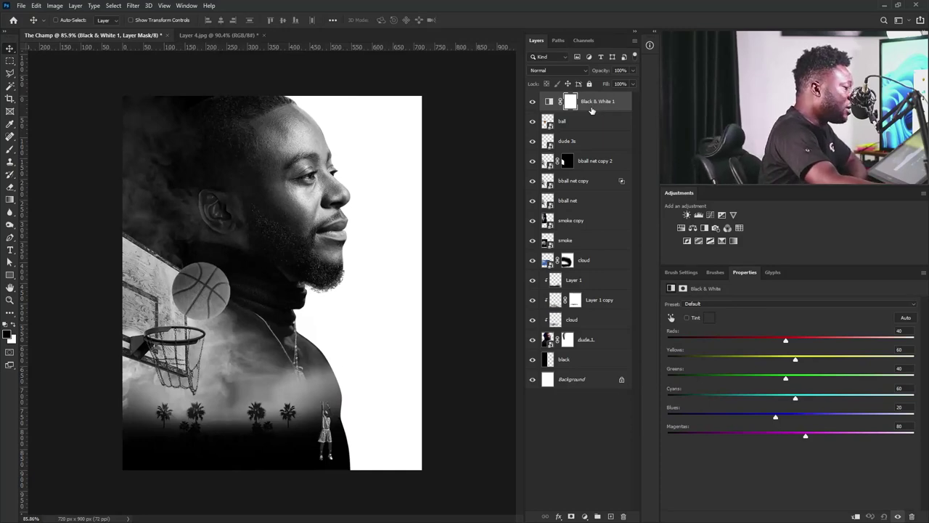
{"action": "left_click", "coordinate": [584, 516]}
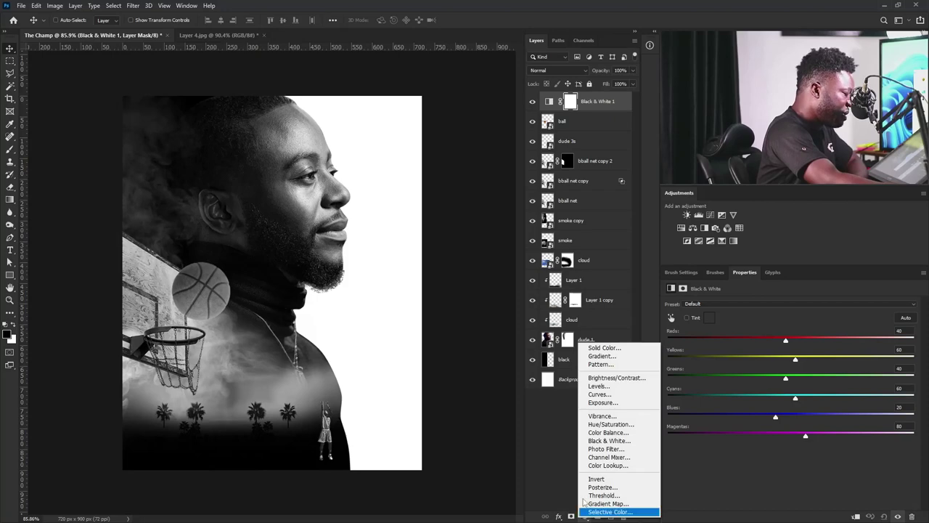
{"action": "left_click", "coordinate": [607, 348]}
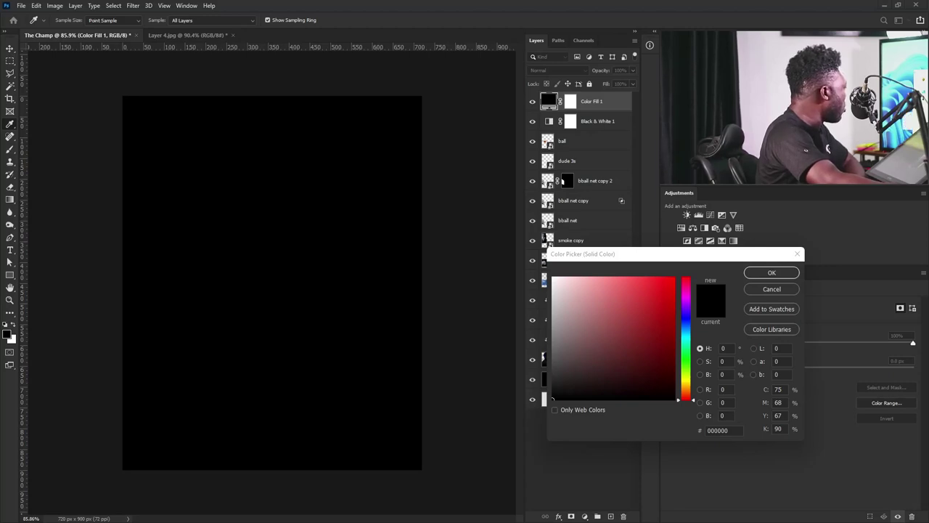
{"action": "left_click", "coordinate": [724, 431]}
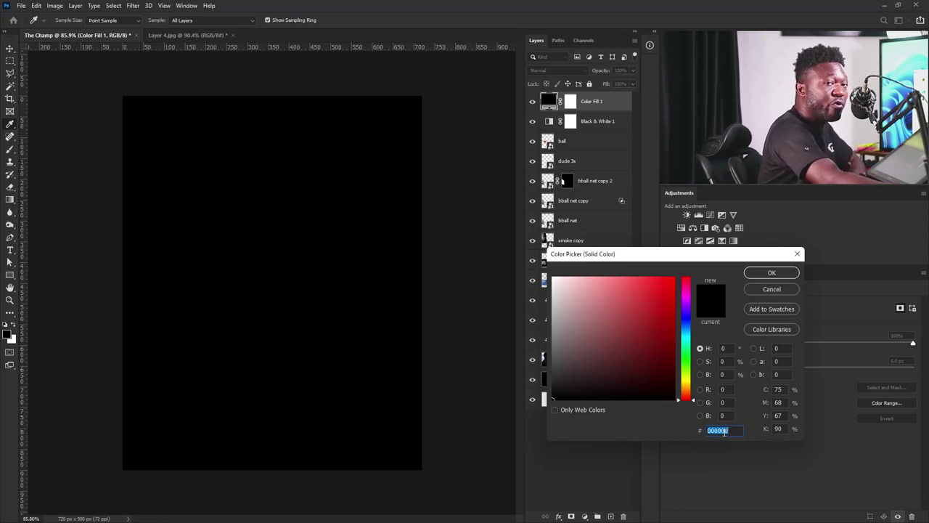
{"action": "right_click", "coordinate": [724, 432]}
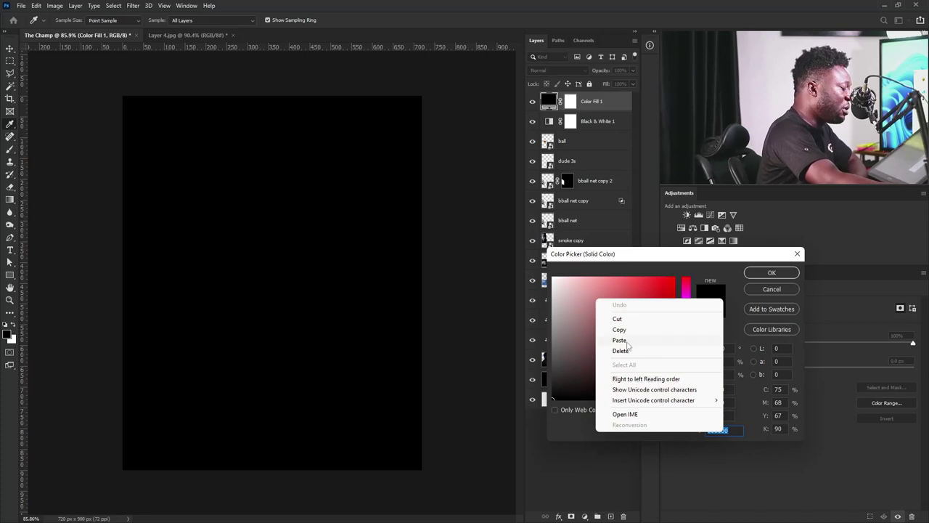
{"action": "left_click", "coordinate": [628, 340]}
{"action": "left_click", "coordinate": [761, 273]}
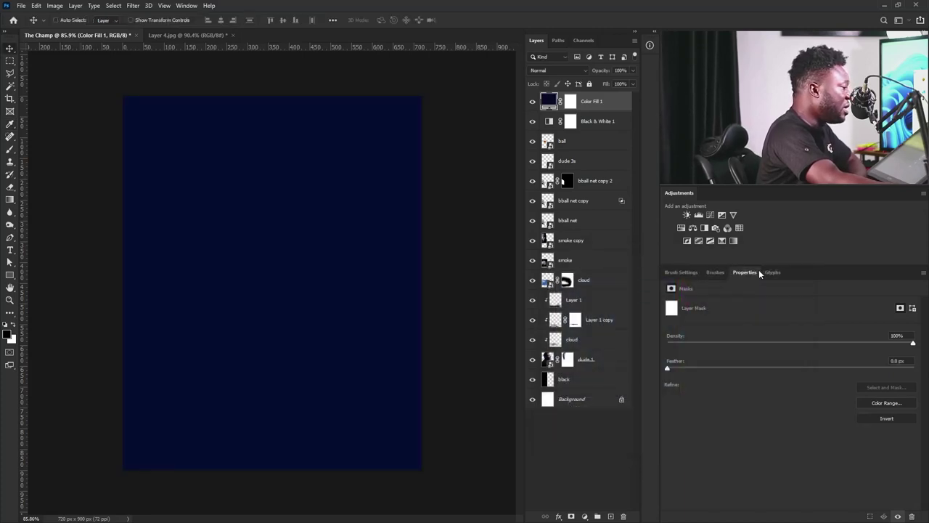
Limit the navy fill to the shadows with Blend If, splitting the Underlying Layer highlight slider to 14 / 68
{"action": "double_click", "coordinate": [610, 105]}
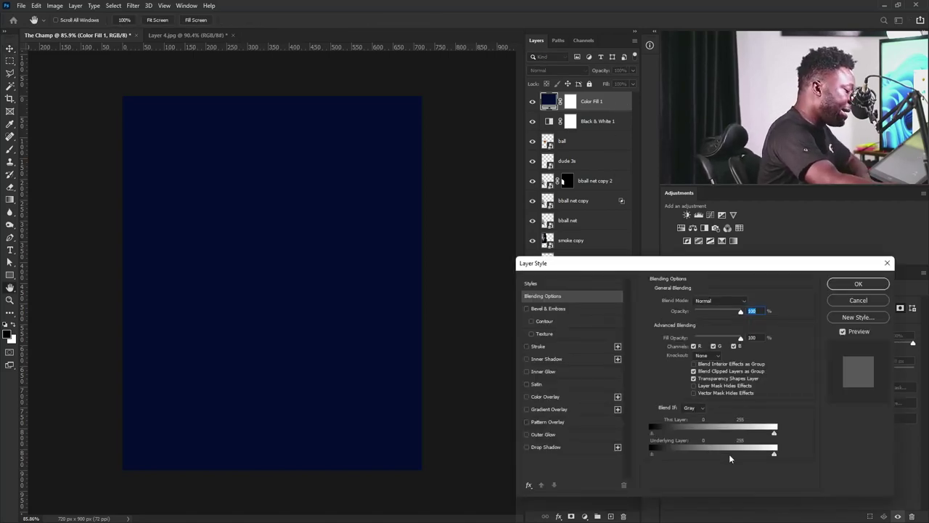
{"action": "left_click_drag", "start_coordinate": [773, 455], "coordinate": [708, 455]}
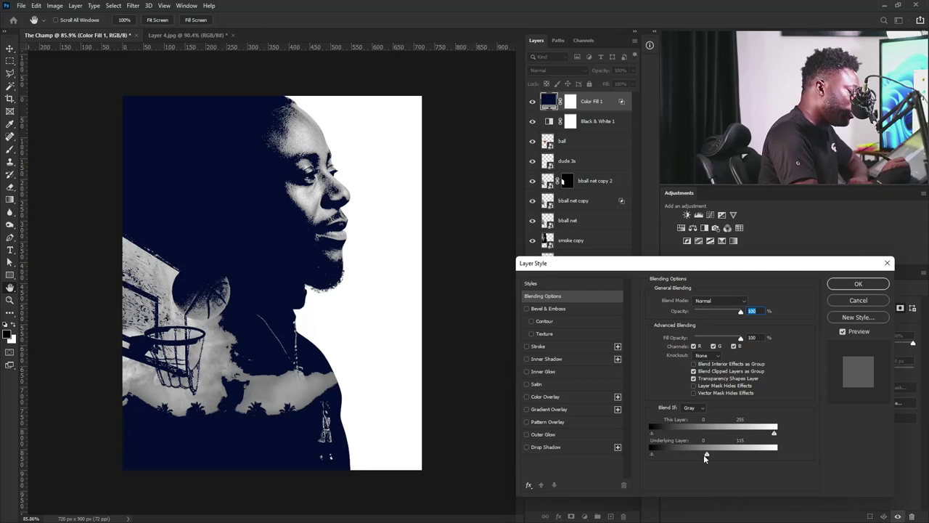
{"action": "left_click_drag", "start_coordinate": [703, 454], "coordinate": [682, 454]}
{"action": "key", "text": "alt"}
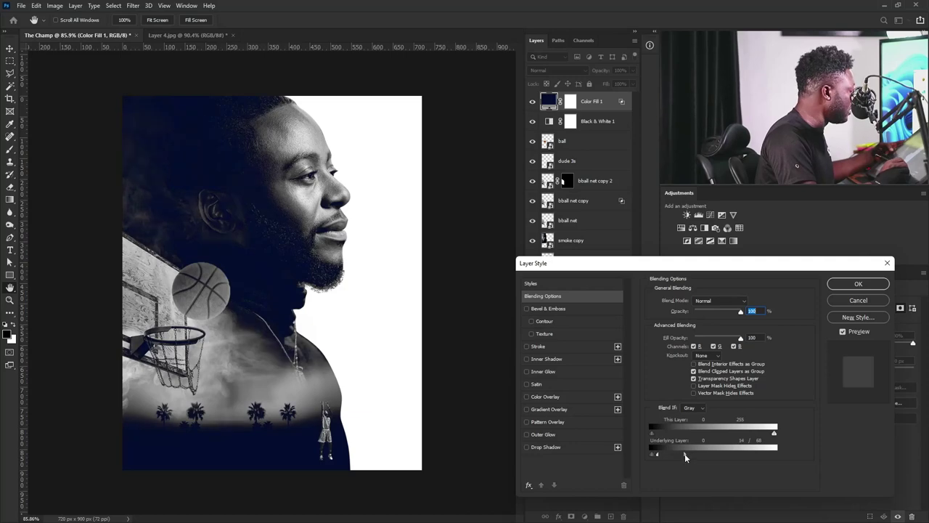
{"action": "left_click", "coordinate": [850, 281]}
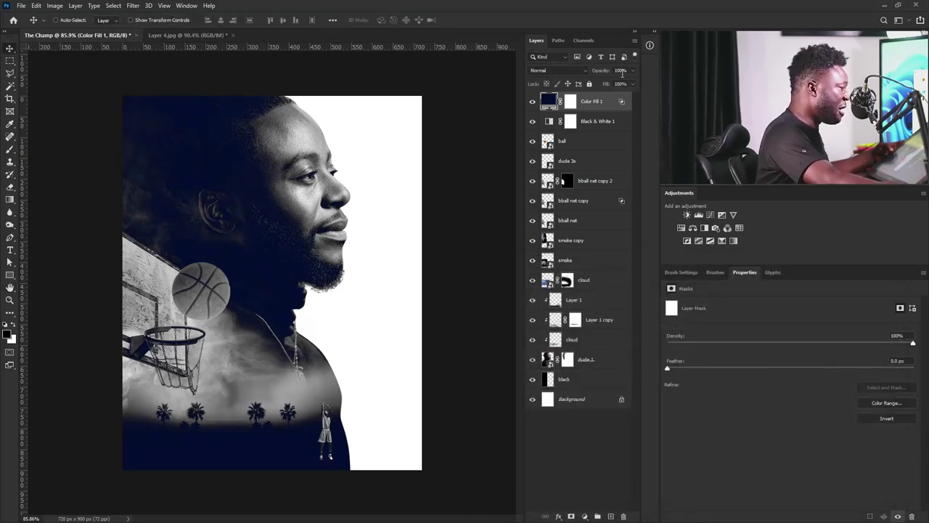
Duplicate the navy Color Fill 1 layer and set the copy's fill colour to 23366e
{"action": "left_click_drag", "start_coordinate": [602, 104], "coordinate": [610, 515]}
{"action": "double_click", "coordinate": [550, 102]}
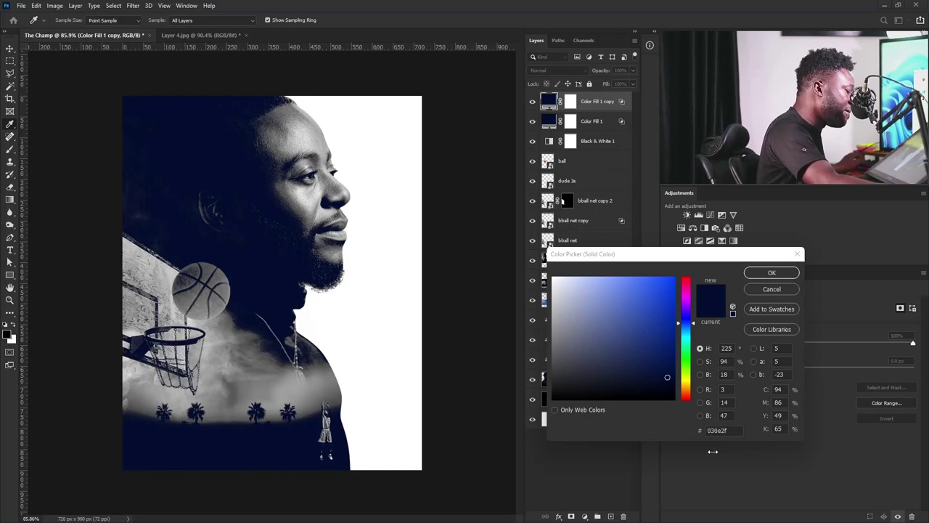
{"action": "left_click", "coordinate": [688, 431]}
{"action": "type", "text": "23366e"}
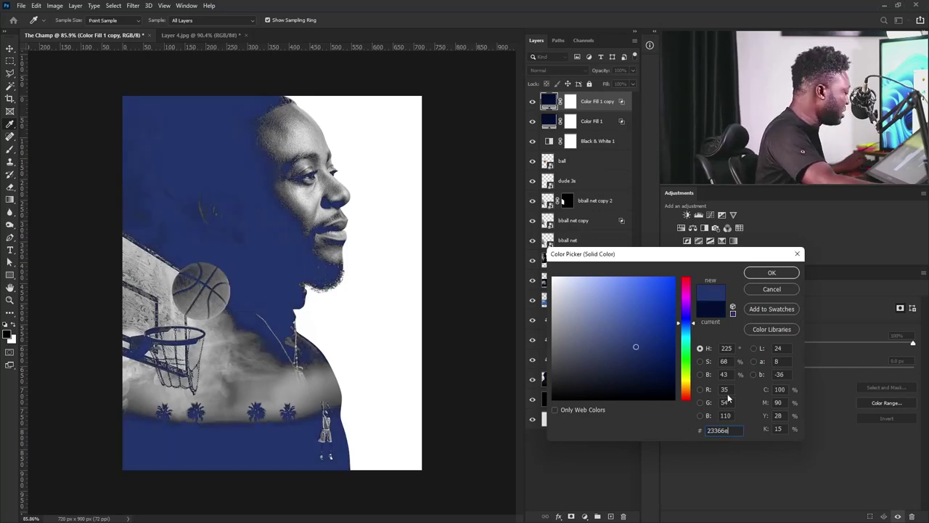
{"action": "left_click", "coordinate": [772, 273]}
{"action": "key", "text": "v"}
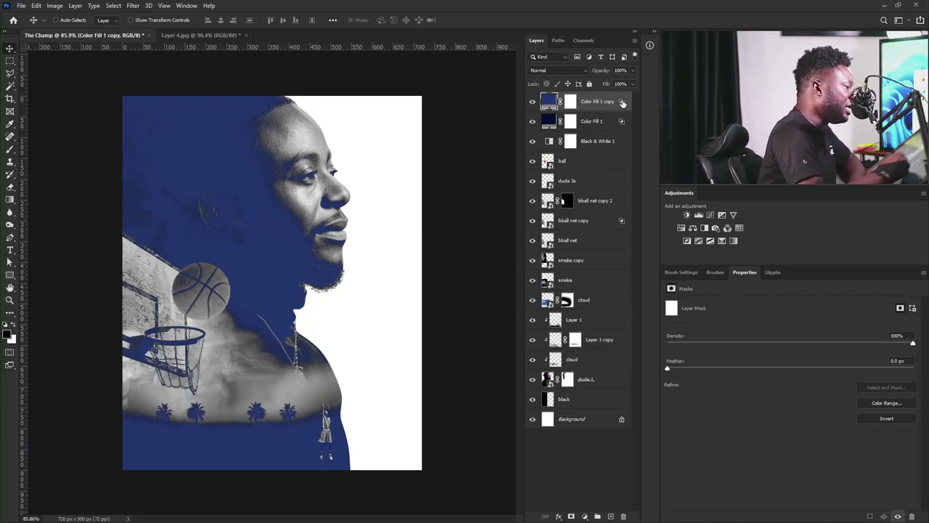
Adjust the lighter blue fill's Blend If Underlying Layer sliders to 5 / 51 for shadows and 70 / 108 for highlights
{"action": "double_click", "coordinate": [622, 104]}
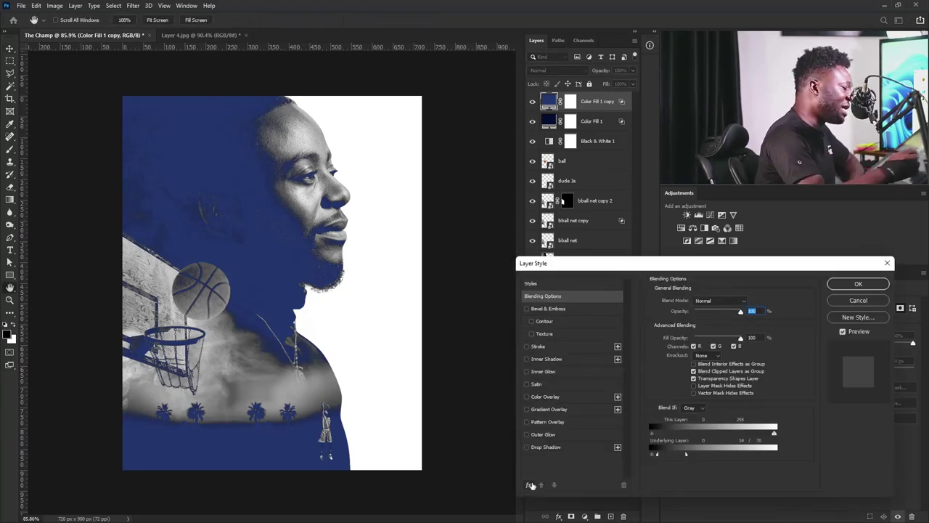
{"action": "left_click_drag", "start_coordinate": [704, 263], "coordinate": [681, 268]}
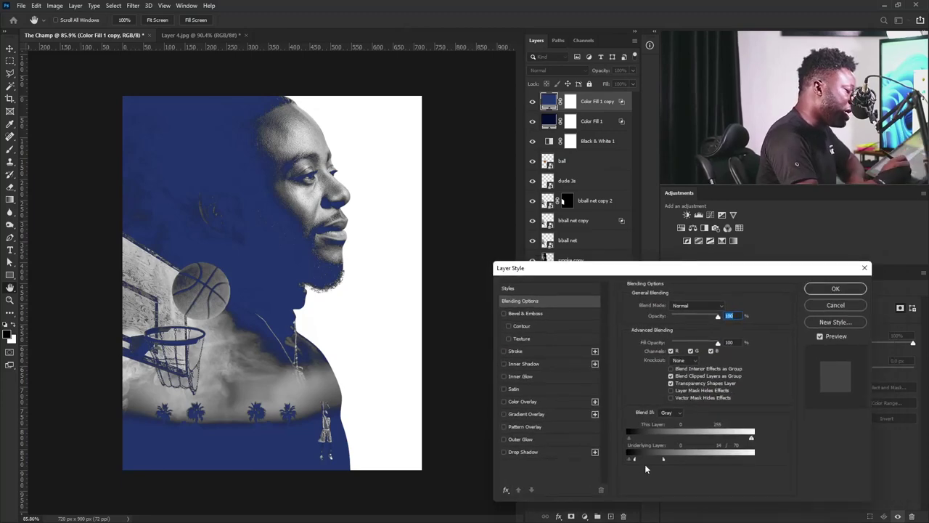
{"action": "mouse_move", "coordinate": [635, 458]}
{"action": "left_mouse_down"}
{"action": "mouse_move", "coordinate": [703, 455]}
{"action": "mouse_move", "coordinate": [628, 460]}
{"action": "left_mouse_up"}
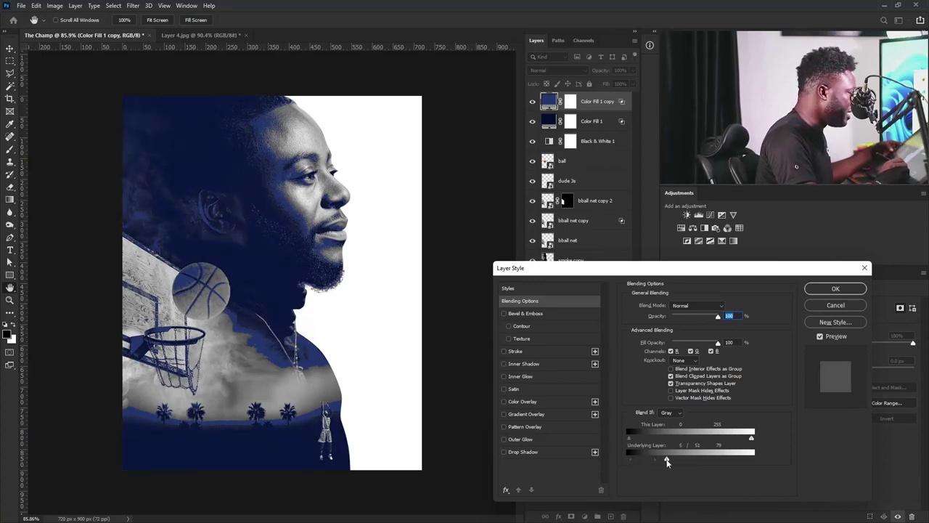
{"action": "left_click_drag", "start_coordinate": [667, 461], "coordinate": [682, 461]}
{"action": "key", "text": "alt"}
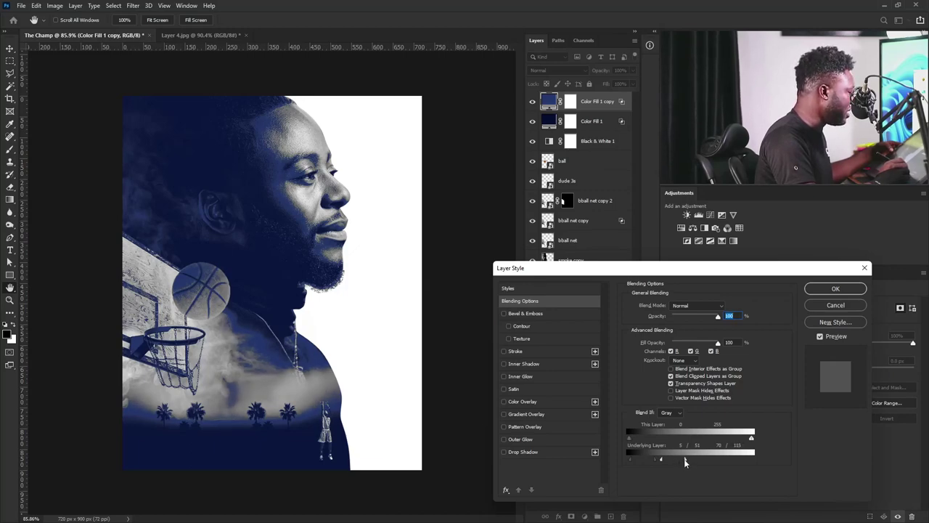
{"action": "left_click_drag", "start_coordinate": [684, 459], "coordinate": [682, 461]}
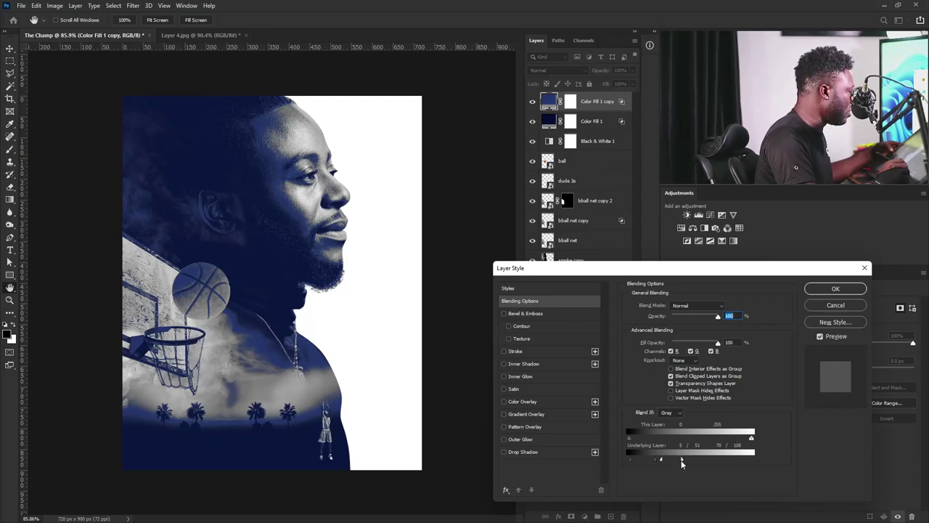
{"action": "left_click", "coordinate": [836, 289]}
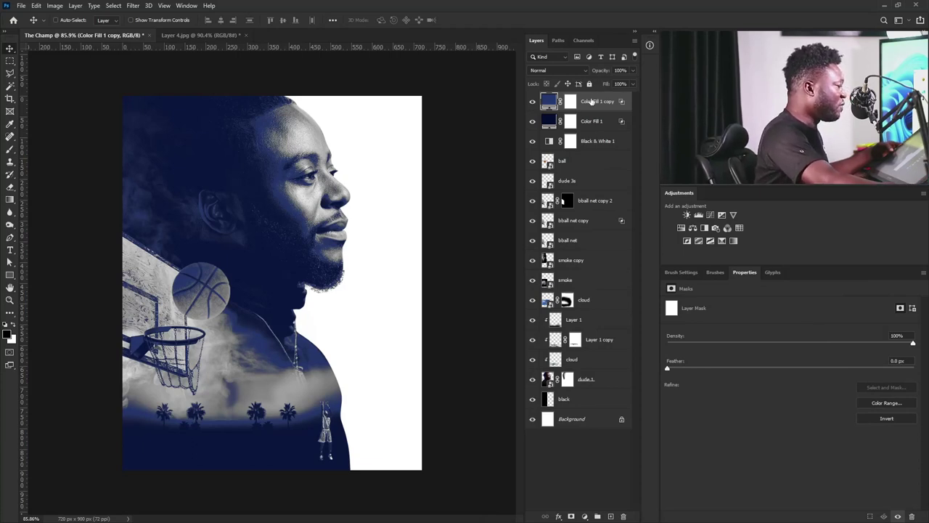
Duplicate the Color Fill 1 copy layer and set the new fill's colour to orange fe6000
{"action": "left_click_drag", "start_coordinate": [591, 102], "coordinate": [611, 514]}
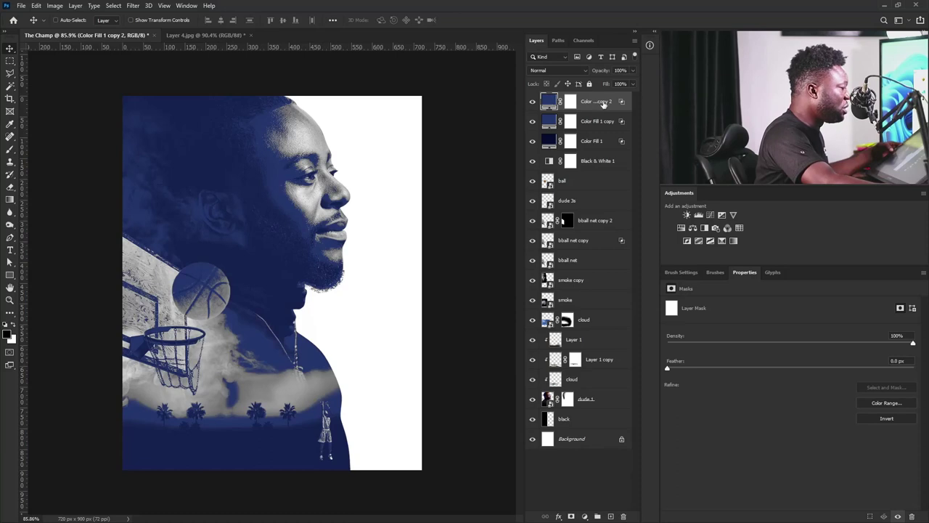
{"action": "double_click", "coordinate": [550, 103]}
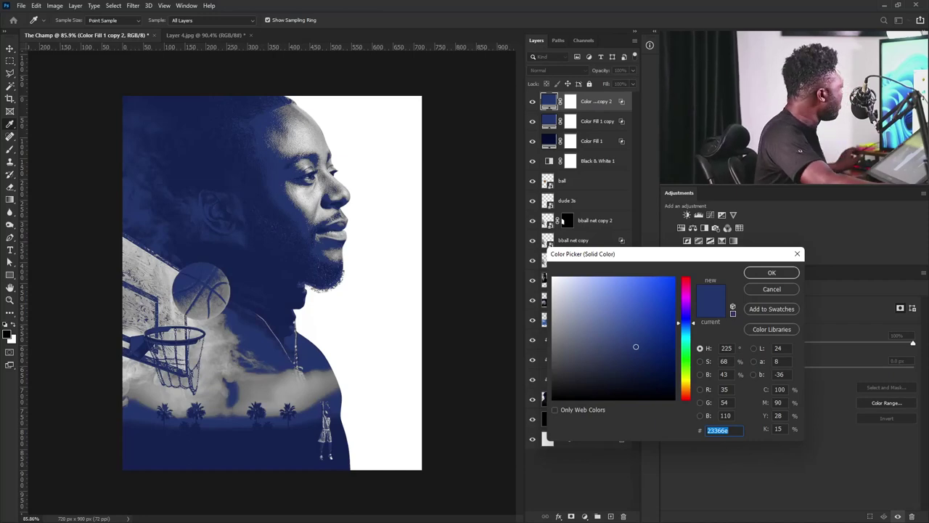
{"action": "double_click", "coordinate": [719, 429]}
{"action": "type", "text": "fe6000"}
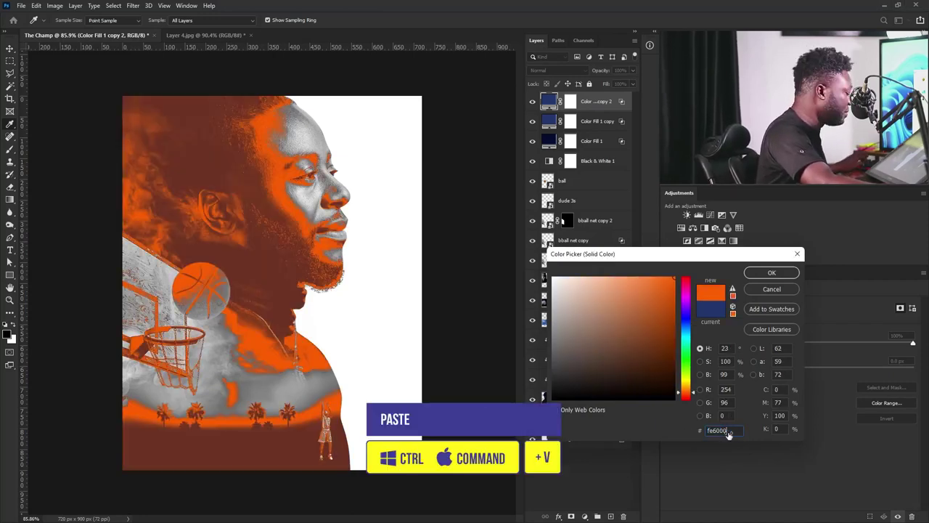
{"action": "left_click", "coordinate": [771, 274]}
{"action": "double_click", "coordinate": [608, 101]}
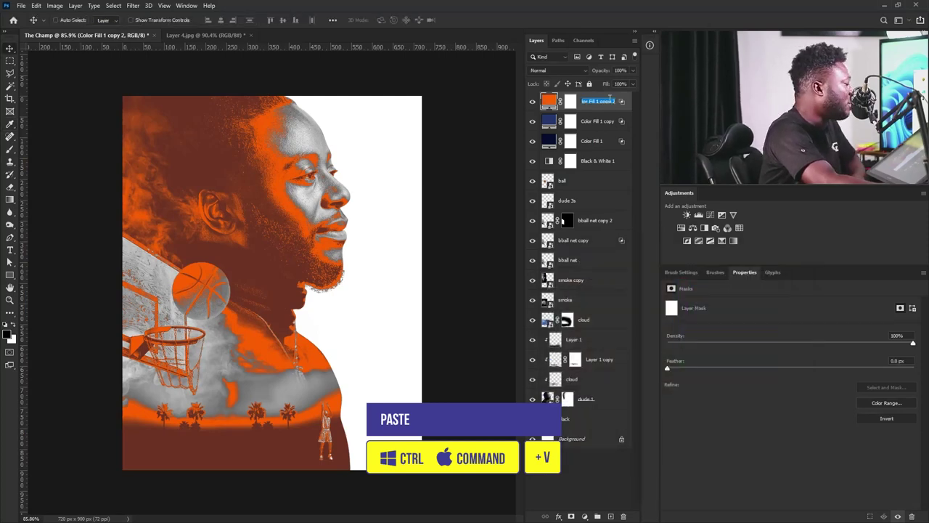
{"action": "key", "text": "Return"}
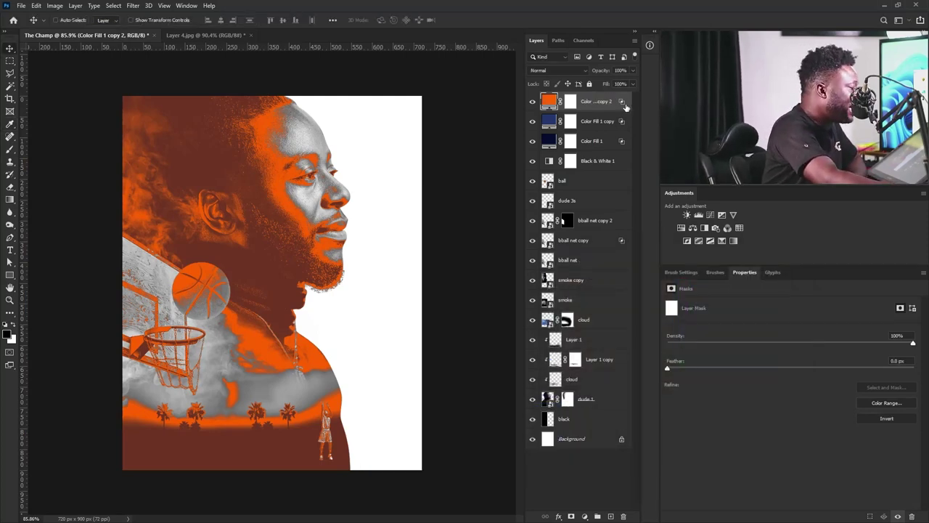
Limit the orange fill to the midtones with Blend If, setting Underlying Layer shadows to 93 and highlights to 146 / 212
{"action": "double_click", "coordinate": [626, 107]}
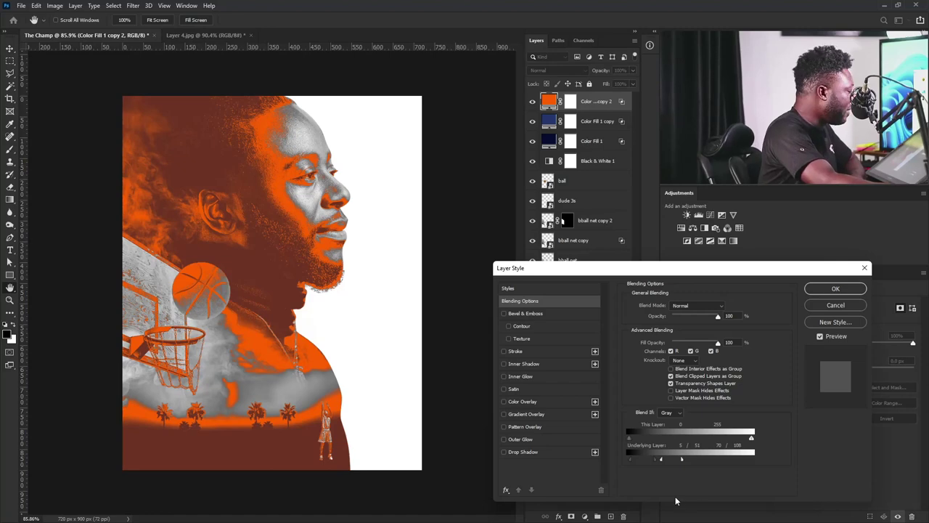
{"action": "left_click_drag", "start_coordinate": [681, 458], "coordinate": [729, 458]}
{"action": "left_click_drag", "start_coordinate": [629, 459], "coordinate": [690, 459]}
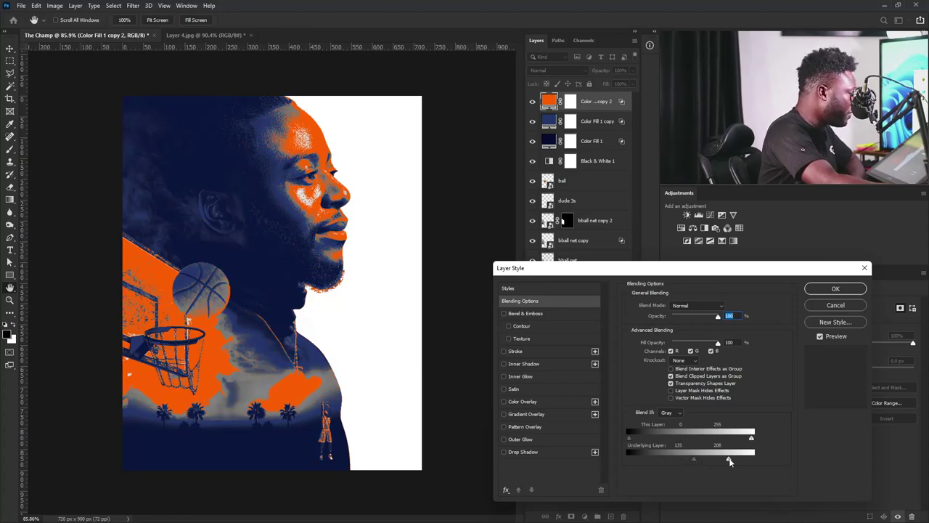
{"action": "left_click_drag", "start_coordinate": [730, 461], "coordinate": [698, 459]}
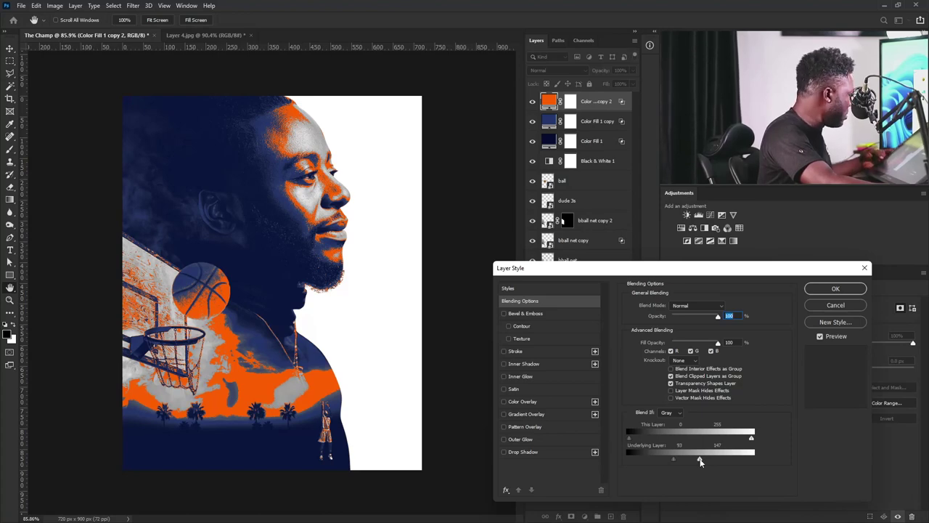
{"action": "key", "text": "alt"}
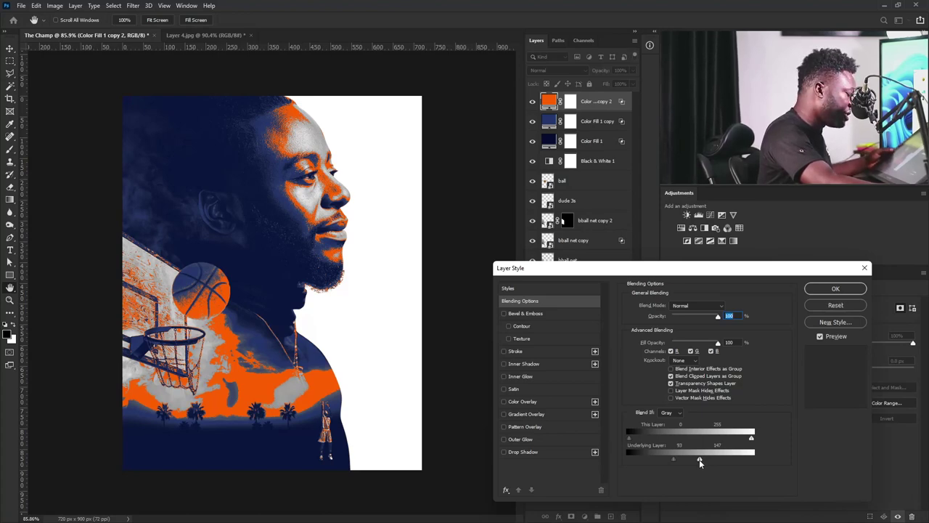
{"action": "left_click_drag", "start_coordinate": [699, 458], "coordinate": [697, 459]}
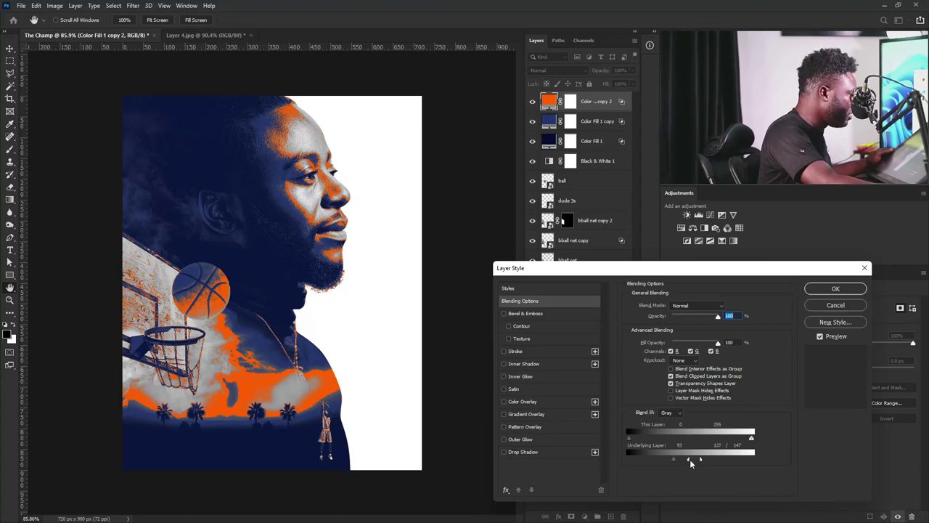
{"action": "left_click_drag", "start_coordinate": [701, 460], "coordinate": [706, 460]}
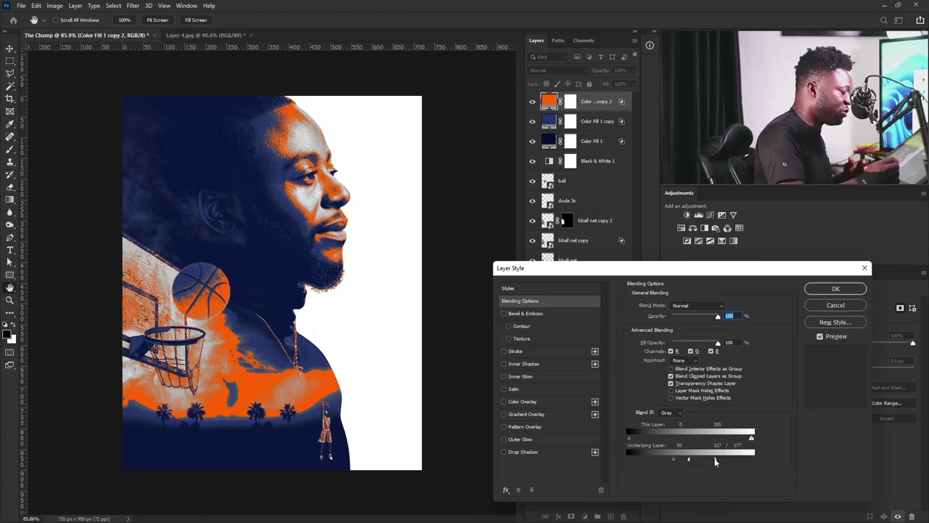
{"action": "mouse_move", "coordinate": [717, 458]}
{"action": "left_mouse_down"}
{"action": "mouse_move", "coordinate": [732, 456]}
{"action": "mouse_move", "coordinate": [699, 458]}
{"action": "left_mouse_up"}
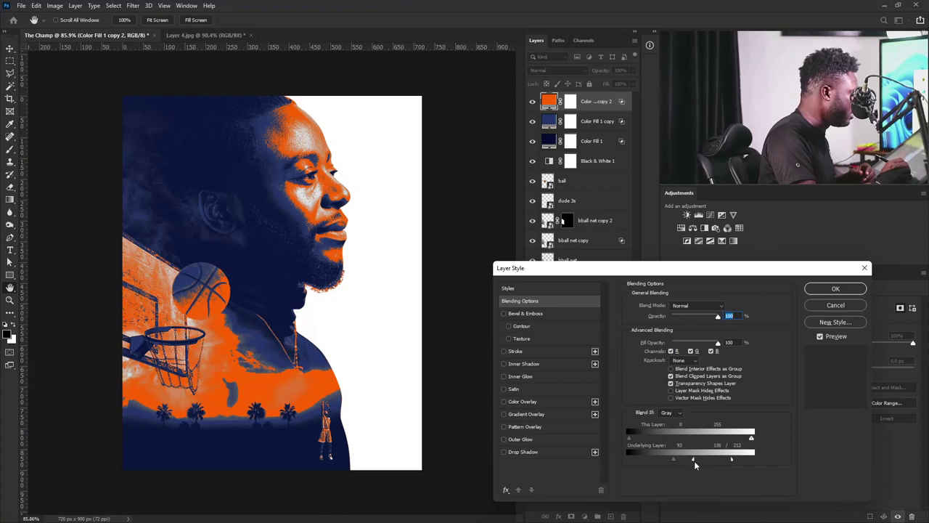
{"action": "left_click", "coordinate": [835, 288]}
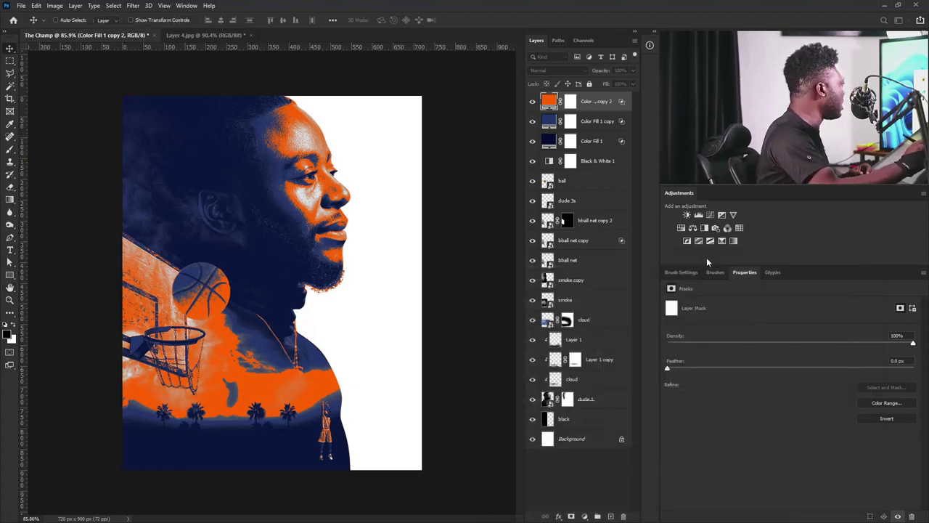
Duplicate the orange fill layer and set the copy's colour to the pasted yellow fead00
{"action": "left_click_drag", "start_coordinate": [606, 100], "coordinate": [612, 514]}
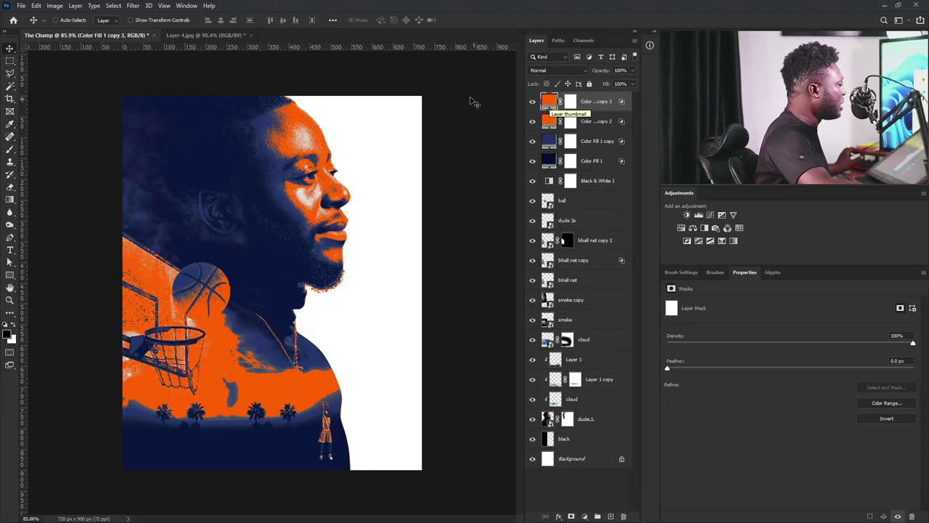
{"action": "double_click", "coordinate": [549, 103]}
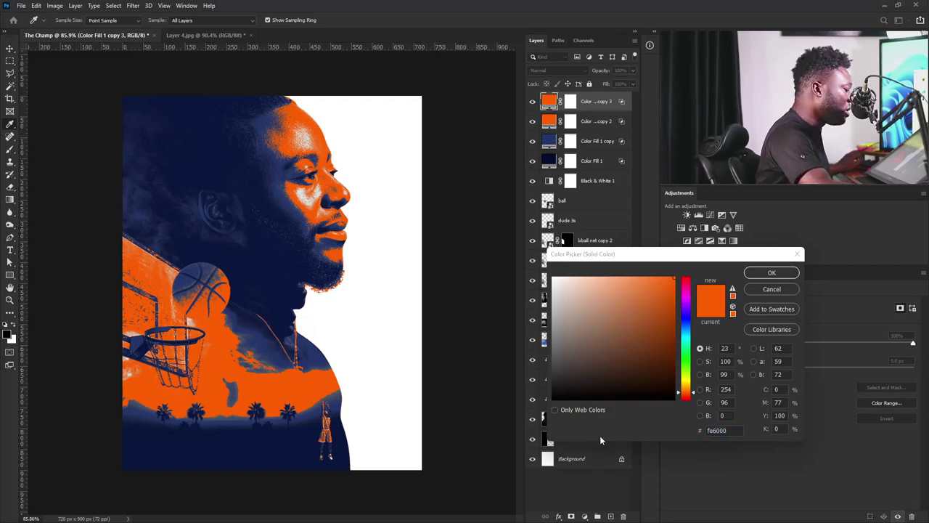
{"action": "left_click", "coordinate": [722, 431]}
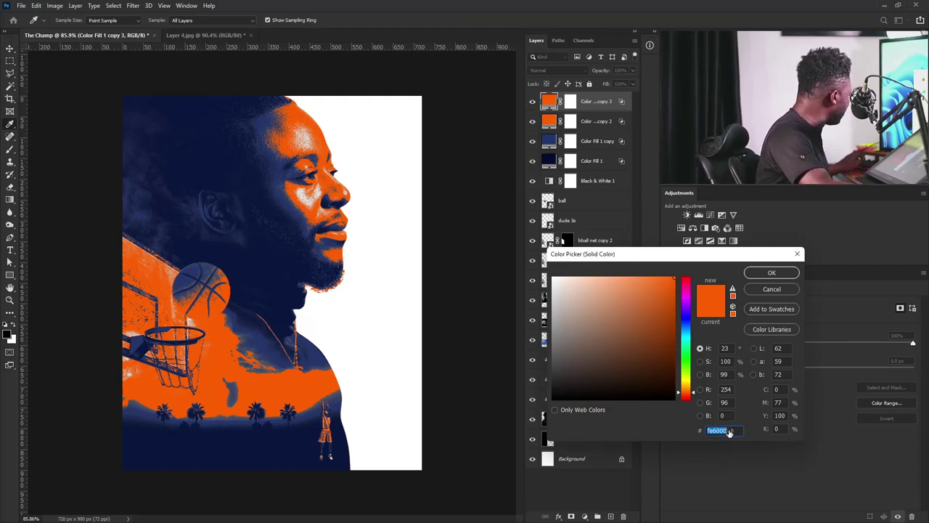
{"action": "key", "text": "ctrl+v"}
{"action": "left_click", "coordinate": [772, 272]}
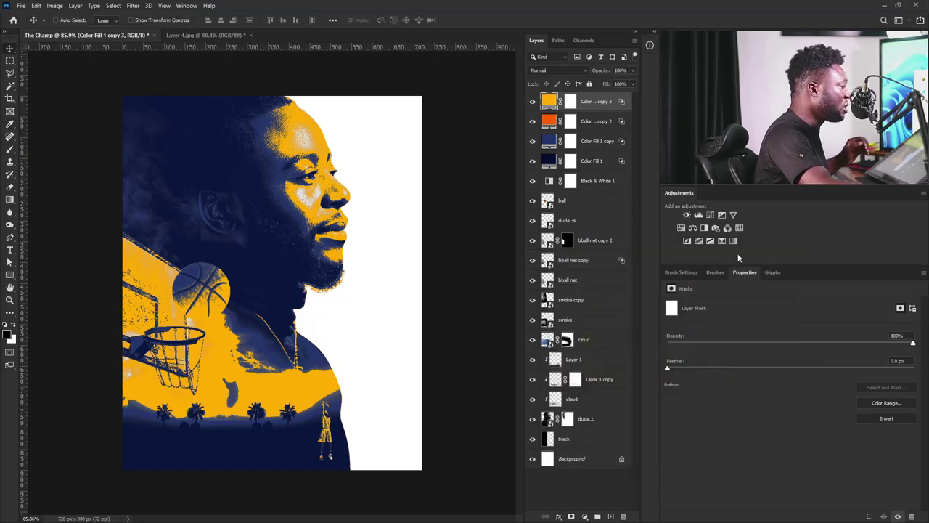
Limit the yellow fill to the lighter tones with Blend If, setting the Underlying Layer sliders to 159 and 217
{"action": "double_click", "coordinate": [622, 105]}
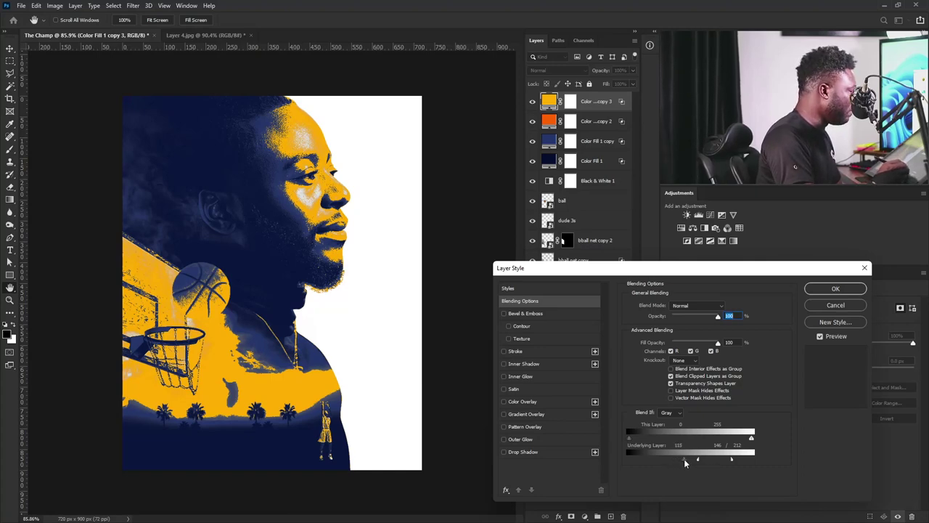
{"action": "left_click_drag", "start_coordinate": [697, 459], "coordinate": [760, 458]}
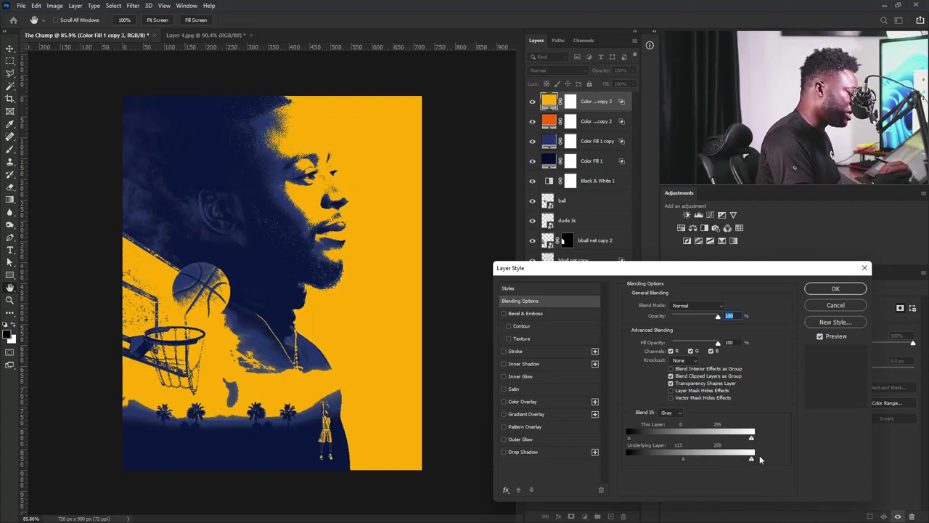
{"action": "left_click_drag", "start_coordinate": [687, 458], "coordinate": [737, 462]}
{"action": "left_click_drag", "start_coordinate": [738, 462], "coordinate": [738, 463]}
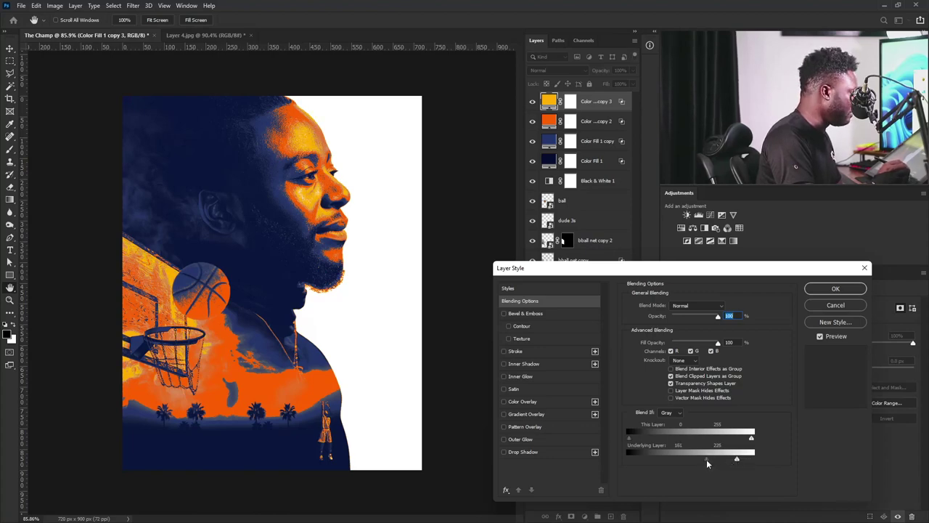
{"action": "left_click_drag", "start_coordinate": [701, 461], "coordinate": [706, 462]}
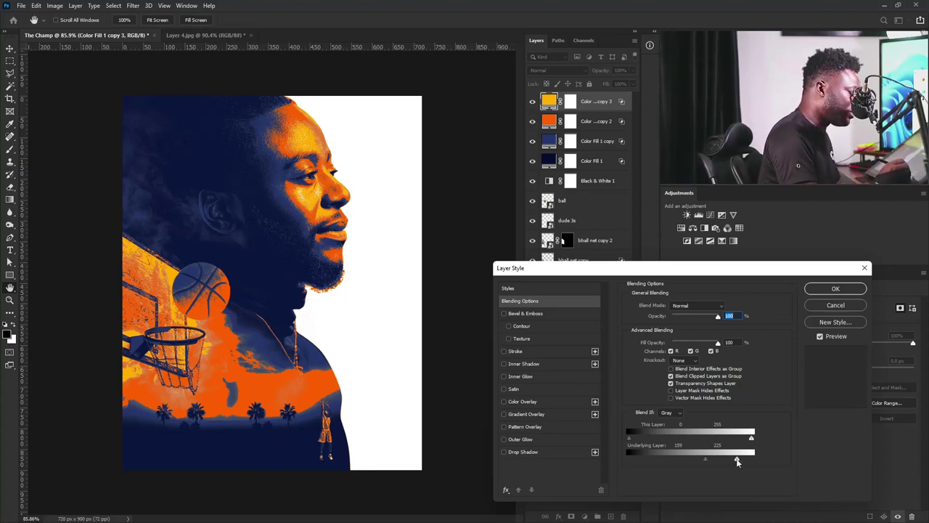
{"action": "left_click_drag", "start_coordinate": [737, 460], "coordinate": [733, 461]}
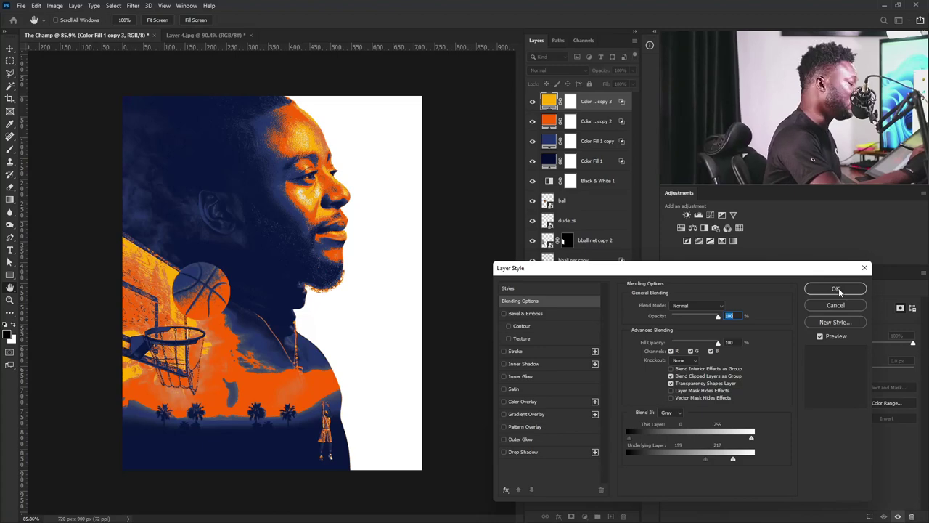
{"action": "left_click", "coordinate": [836, 288]}
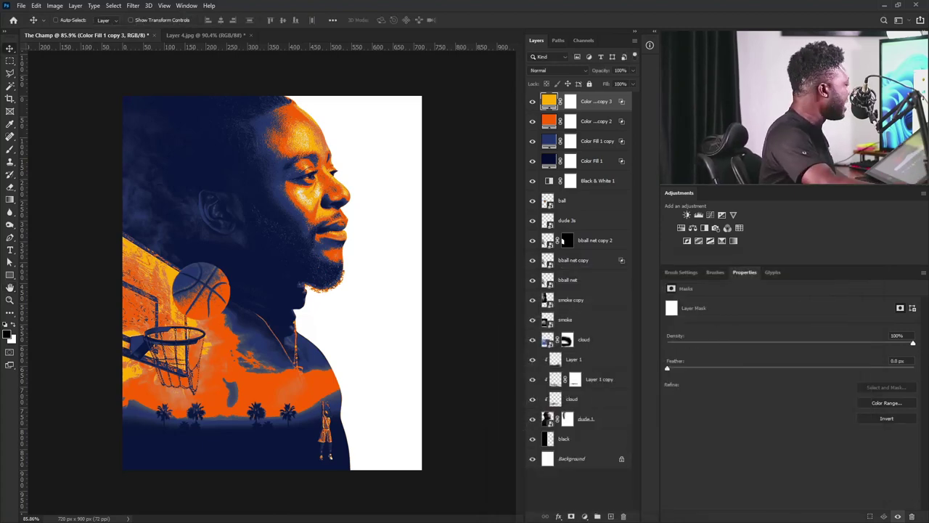
Duplicate the top yellow fill layer and set the copy's colour to light yellow ffcd61
{"action": "left_click_drag", "start_coordinate": [611, 102], "coordinate": [608, 515]}
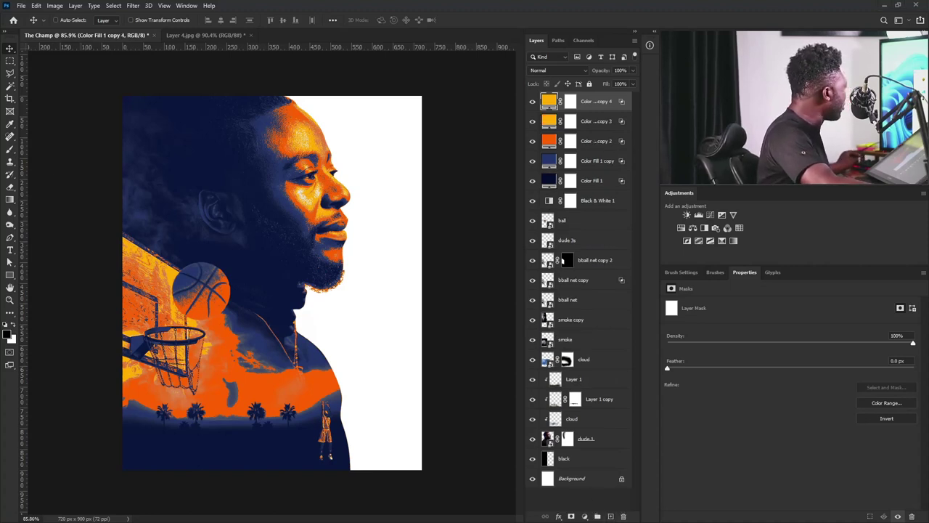
{"action": "double_click", "coordinate": [548, 101]}
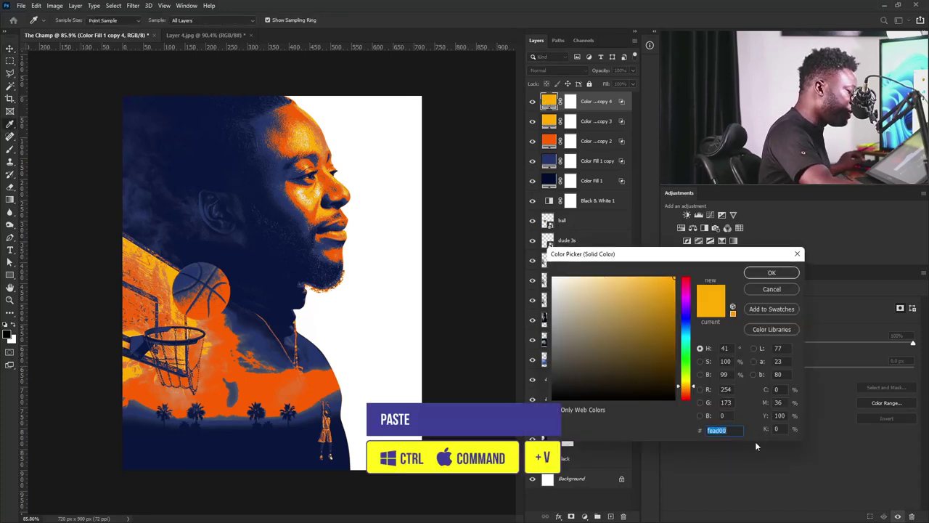
{"action": "type", "text": "ffcd61"}
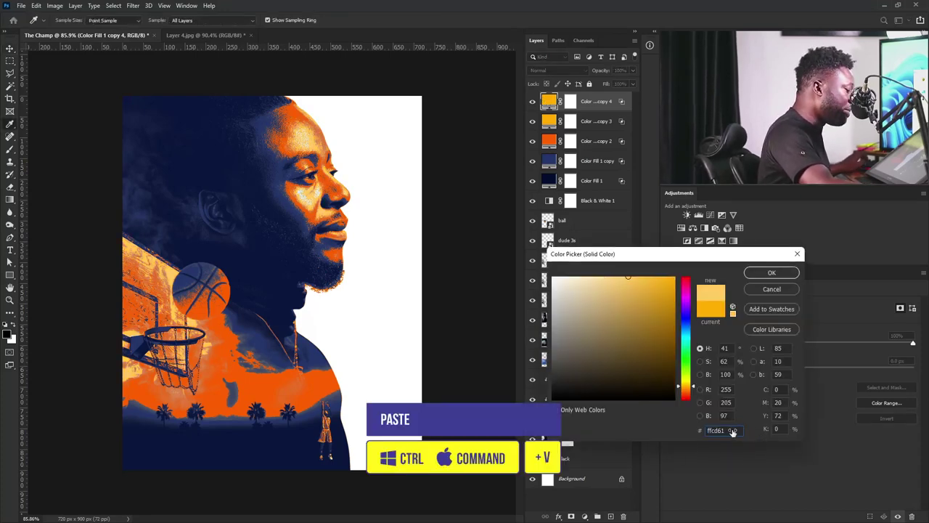
{"action": "left_click", "coordinate": [771, 273]}
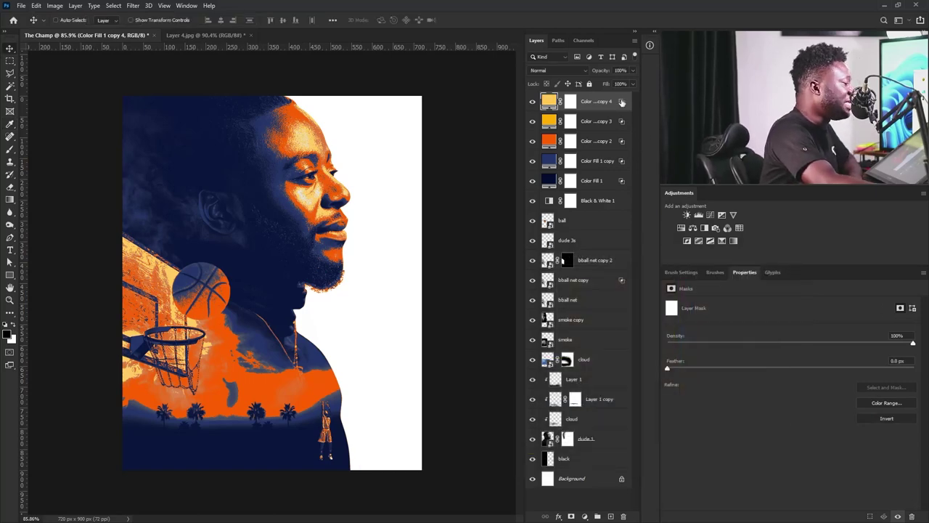
Limit the light yellow fill to the brightest highlights with Blend If, setting the Underlying Layer sliders to 215 and 246
{"action": "double_click", "coordinate": [597, 115]}
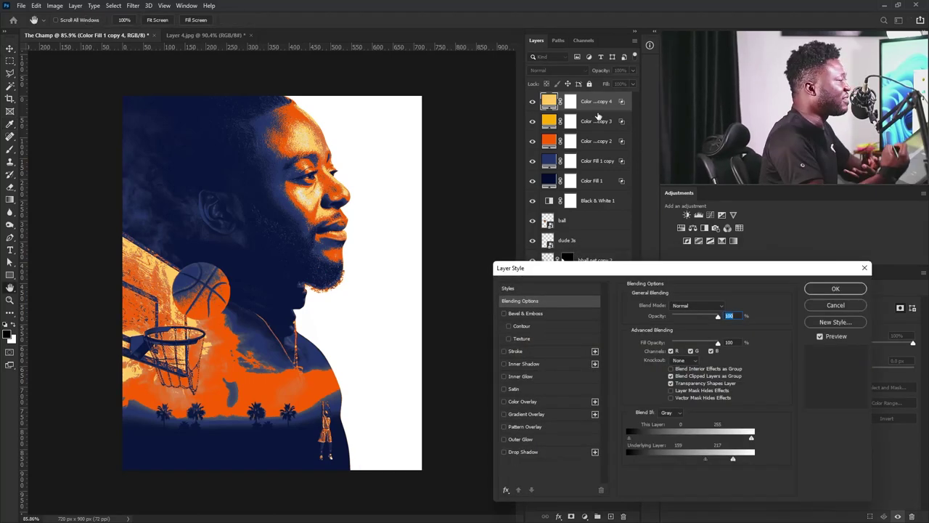
{"action": "left_click_drag", "start_coordinate": [733, 459], "coordinate": [742, 459]}
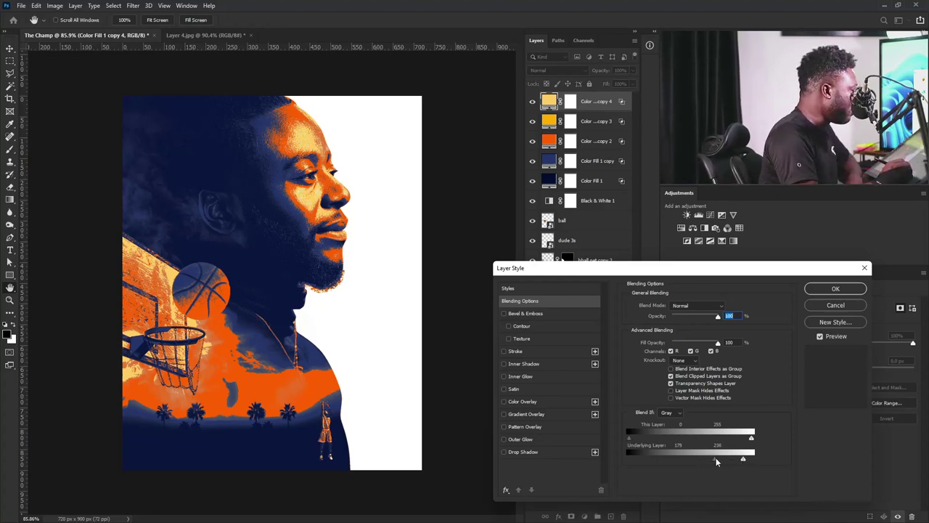
{"action": "mouse_move", "coordinate": [716, 459]}
{"action": "left_mouse_down"}
{"action": "mouse_move", "coordinate": [755, 458]}
{"action": "mouse_move", "coordinate": [728, 460]}
{"action": "left_mouse_up"}
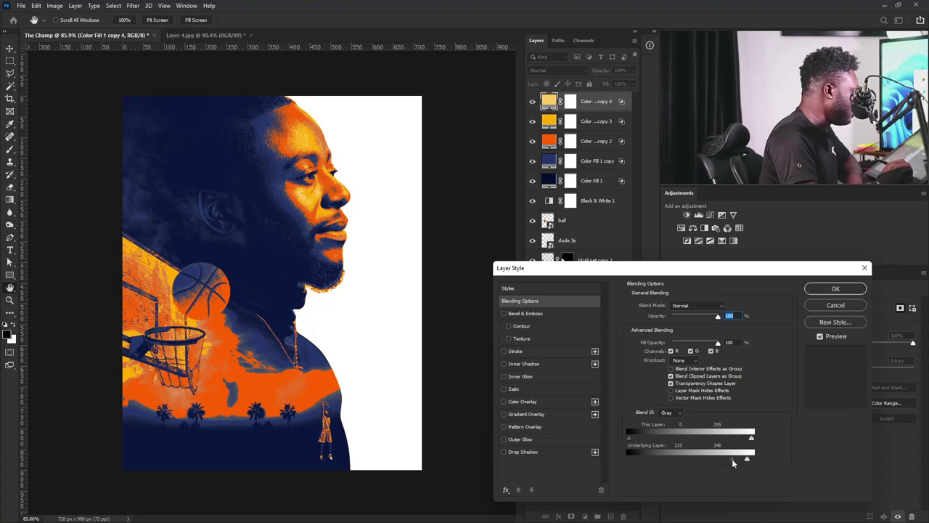
{"action": "left_click", "coordinate": [829, 289]}
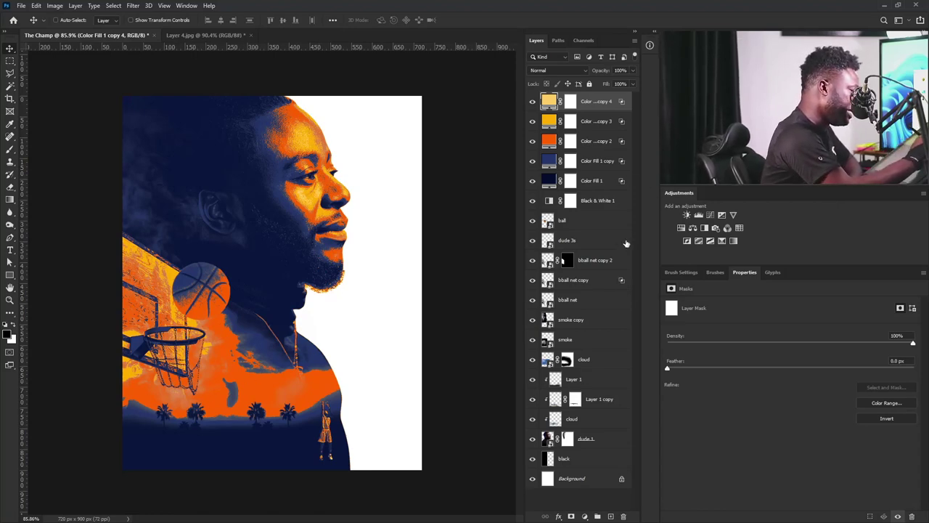
Darken the bright clouds over the shoulder and above the palm trees by painting black on Layer 1 with a soft 200 px brush
{"action": "left_click", "coordinate": [533, 419]}
{"action": "left_click", "coordinate": [533, 419]}
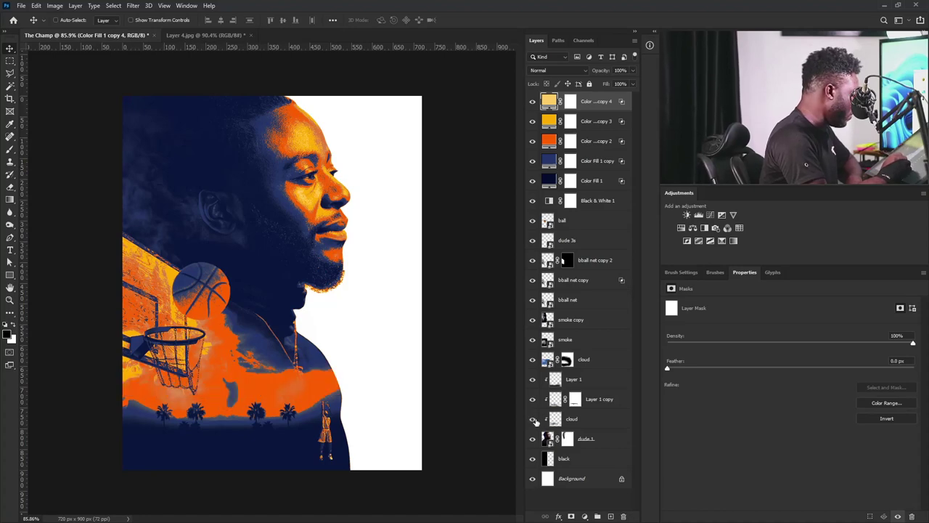
{"action": "left_click", "coordinate": [566, 419]}
{"action": "left_click", "coordinate": [532, 420]}
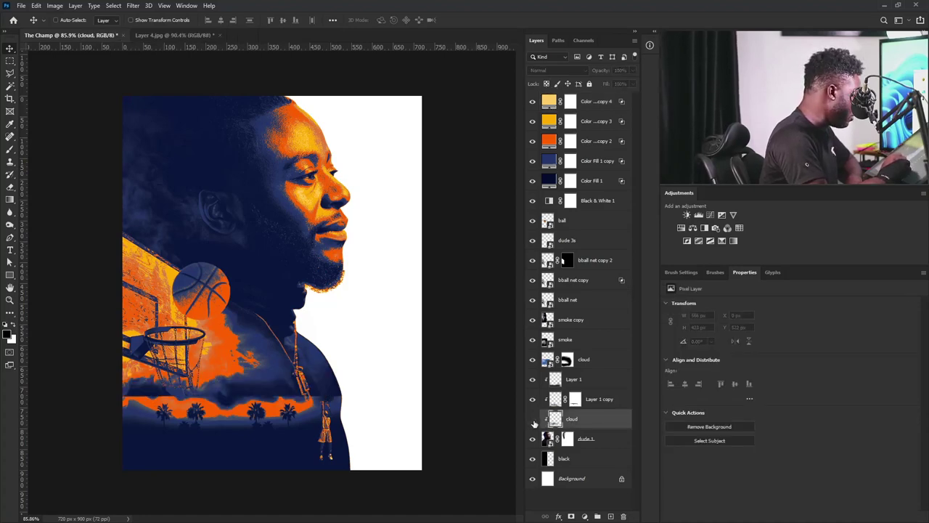
{"action": "left_click", "coordinate": [534, 420]}
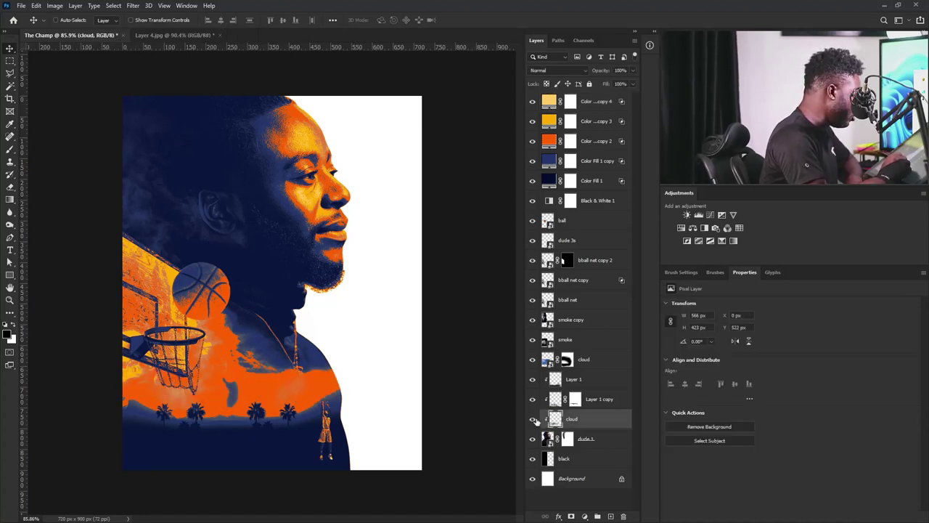
{"action": "left_click", "coordinate": [609, 383]}
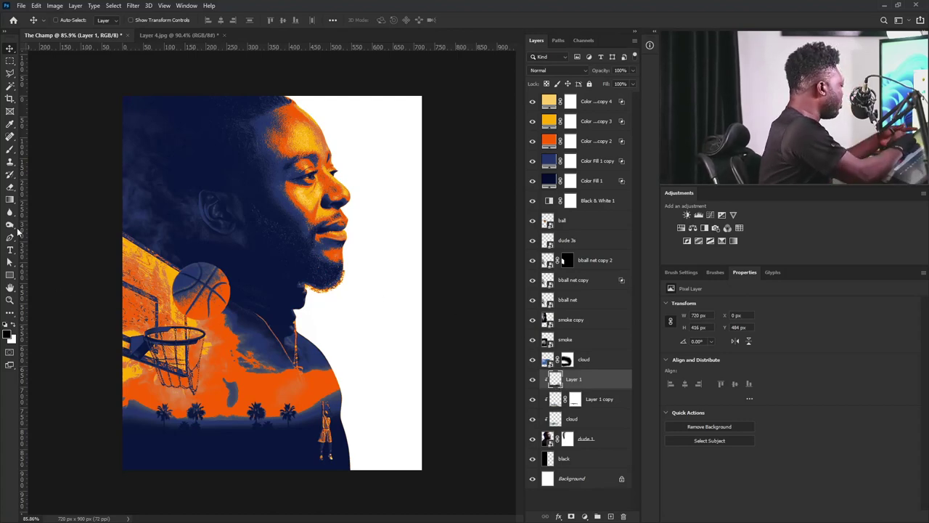
{"action": "left_click", "coordinate": [9, 149]}
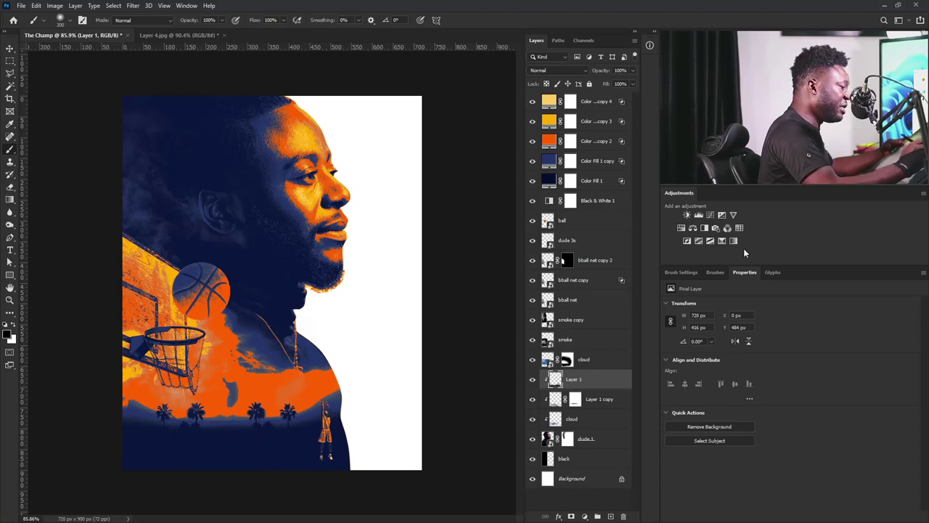
{"action": "left_click", "coordinate": [689, 272]}
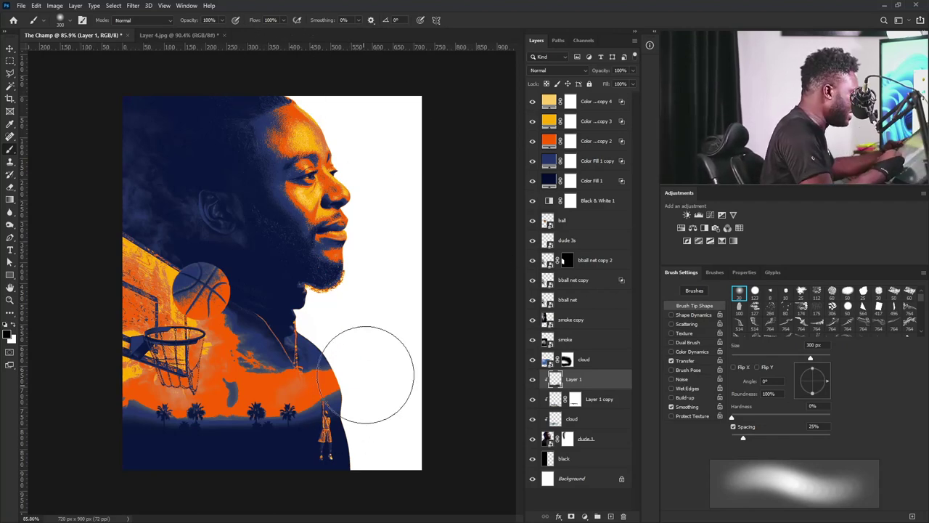
{"action": "key", "text": "bracketleft"}
{"action": "key", "text": "bracketleft"}
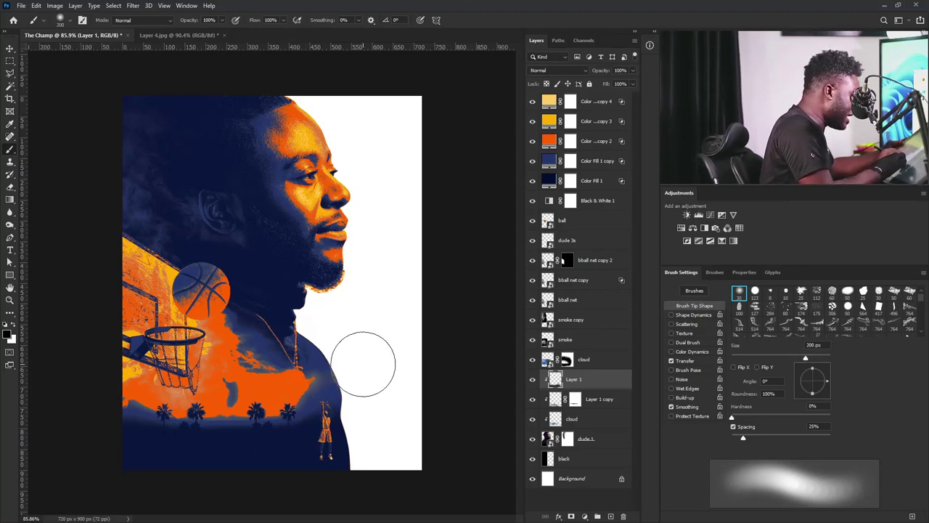
{"action": "mouse_move", "coordinate": [331, 342]}
{"action": "left_mouse_down"}
{"action": "mouse_move", "coordinate": [273, 429]}
{"action": "mouse_move", "coordinate": [307, 339]}
{"action": "mouse_move", "coordinate": [245, 454]}
{"action": "mouse_move", "coordinate": [298, 332]}
{"action": "mouse_move", "coordinate": [269, 424]}
{"action": "mouse_move", "coordinate": [298, 356]}
{"action": "mouse_move", "coordinate": [254, 425]}
{"action": "mouse_move", "coordinate": [285, 356]}
{"action": "mouse_move", "coordinate": [276, 352]}
{"action": "left_mouse_up"}
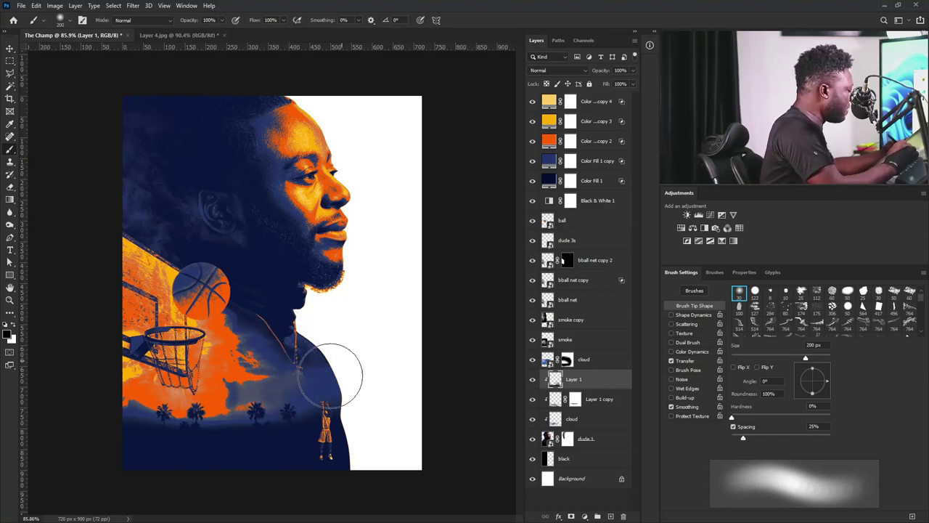
{"action": "mouse_move", "coordinate": [290, 389]}
{"action": "left_mouse_down"}
{"action": "mouse_move", "coordinate": [189, 371]}
{"action": "mouse_move", "coordinate": [271, 336]}
{"action": "mouse_move", "coordinate": [245, 336]}
{"action": "mouse_move", "coordinate": [161, 400]}
{"action": "mouse_move", "coordinate": [143, 403]}
{"action": "mouse_move", "coordinate": [170, 405]}
{"action": "mouse_move", "coordinate": [218, 357]}
{"action": "mouse_move", "coordinate": [213, 302]}
{"action": "mouse_move", "coordinate": [138, 305]}
{"action": "left_mouse_up"}
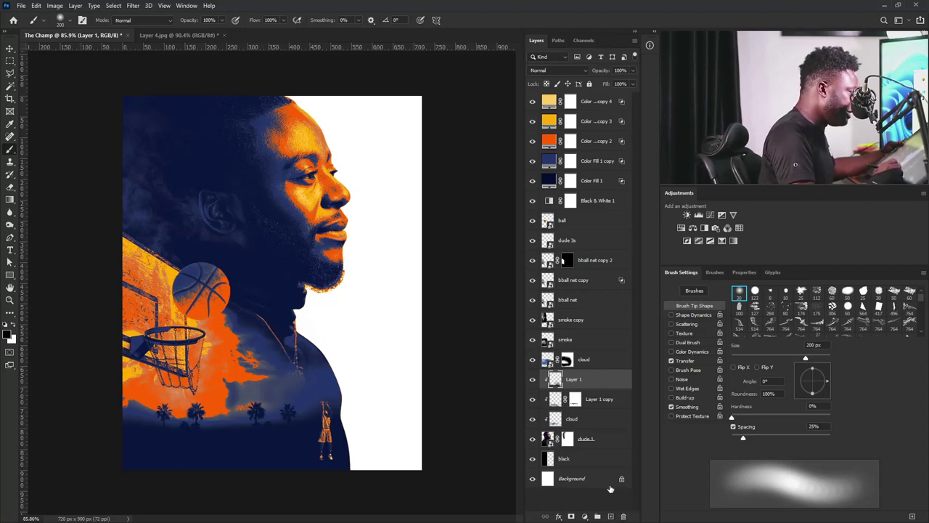
Shift the smoke layer slightly over the clouds around the basketball hoop, previewing the artwork without the smoke copy layer
{"action": "left_click", "coordinate": [561, 345]}
{"action": "left_click", "coordinate": [532, 339]}
{"action": "left_click", "coordinate": [532, 339]}
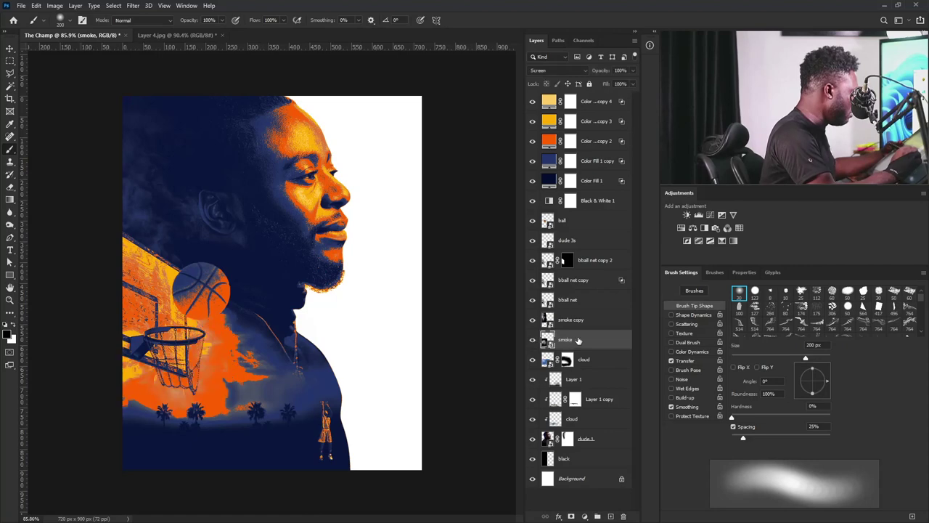
{"action": "left_click", "coordinate": [10, 47]}
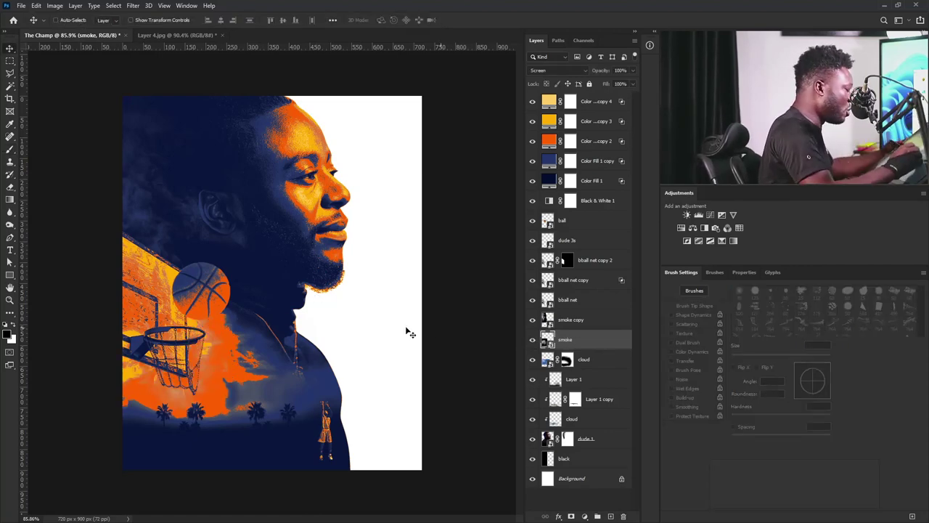
{"action": "mouse_move", "coordinate": [216, 339]}
{"action": "left_mouse_down"}
{"action": "mouse_move", "coordinate": [232, 350]}
{"action": "mouse_move", "coordinate": [238, 340]}
{"action": "mouse_move", "coordinate": [228, 336]}
{"action": "left_mouse_up"}
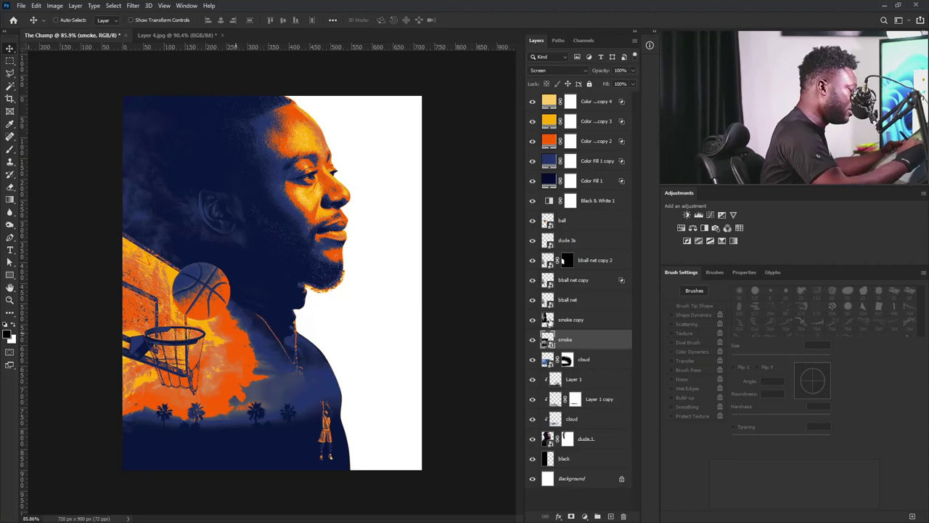
{"action": "left_click", "coordinate": [532, 319]}
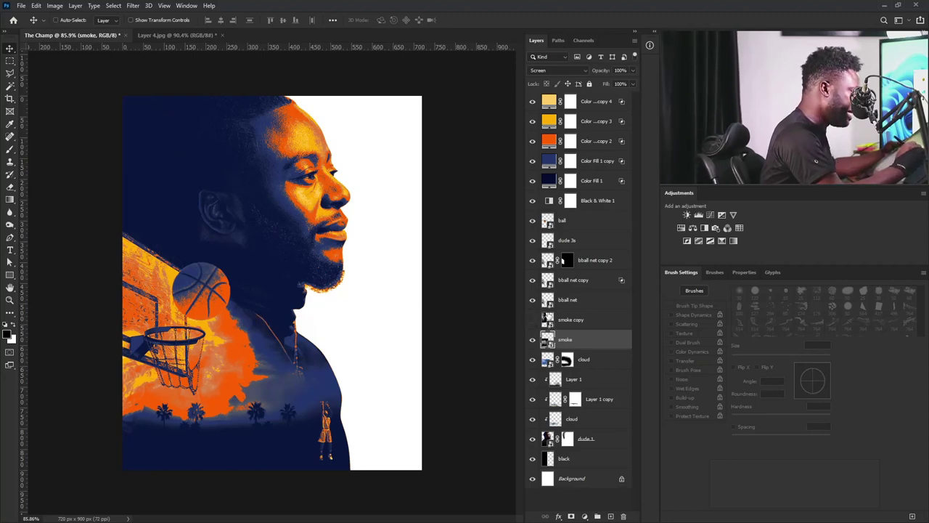
{"action": "left_click", "coordinate": [532, 319]}
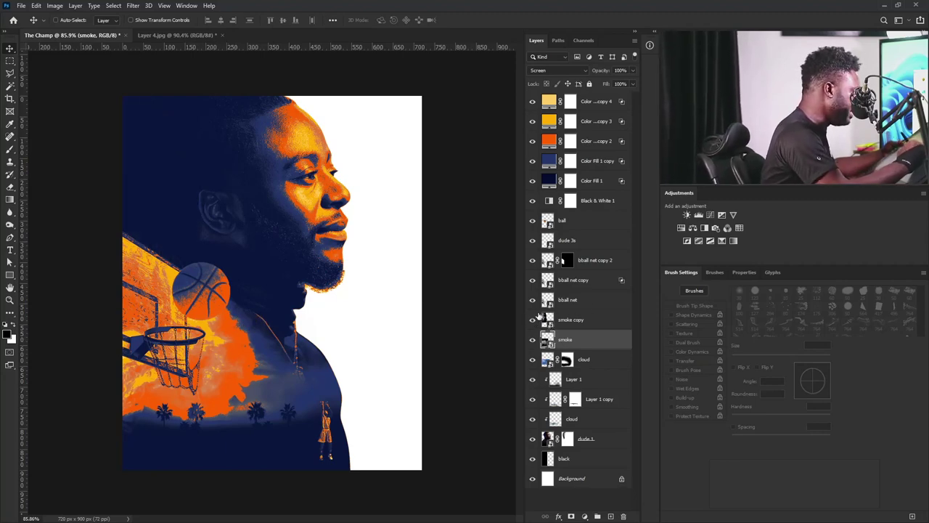
Soften the fead00 yellow fill's Blend If range by splitting the Underlying Layer sliders to 139 / 185 and 216 / 244
{"action": "double_click", "coordinate": [549, 121]}
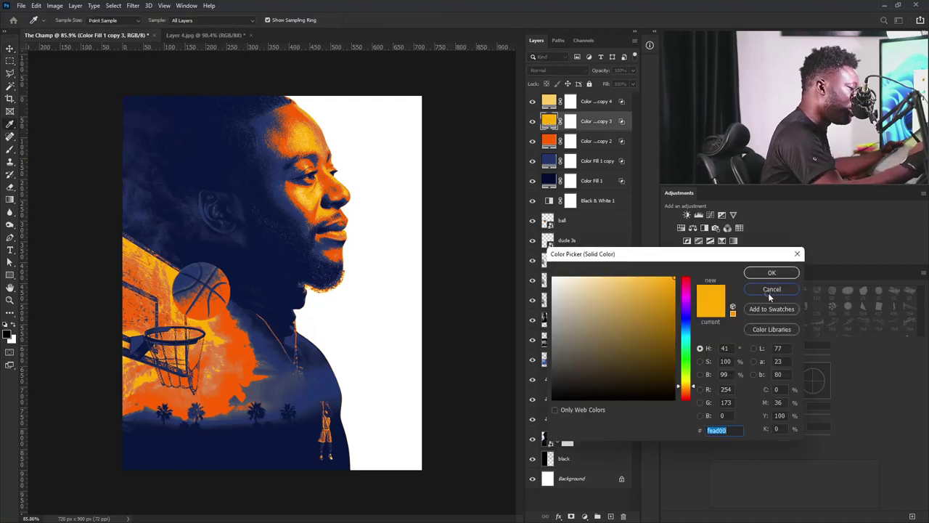
{"action": "left_click", "coordinate": [768, 290]}
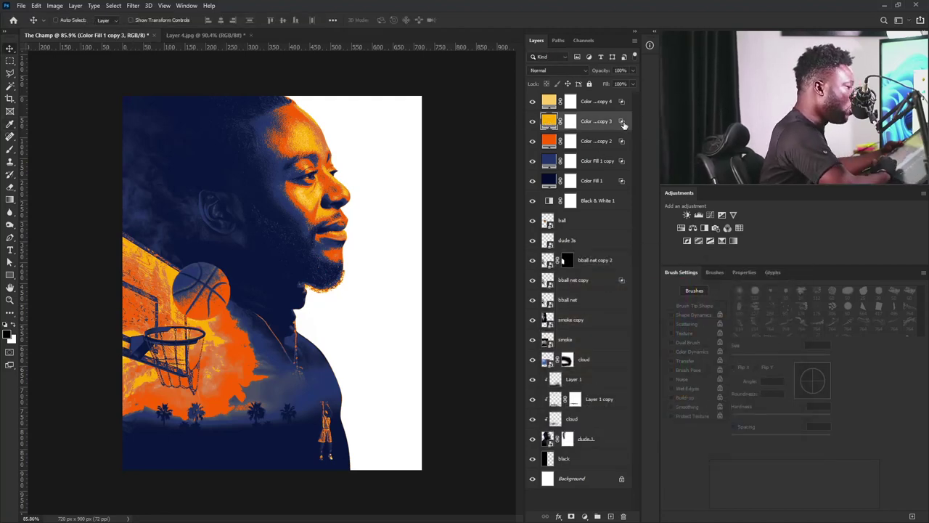
{"action": "double_click", "coordinate": [623, 123]}
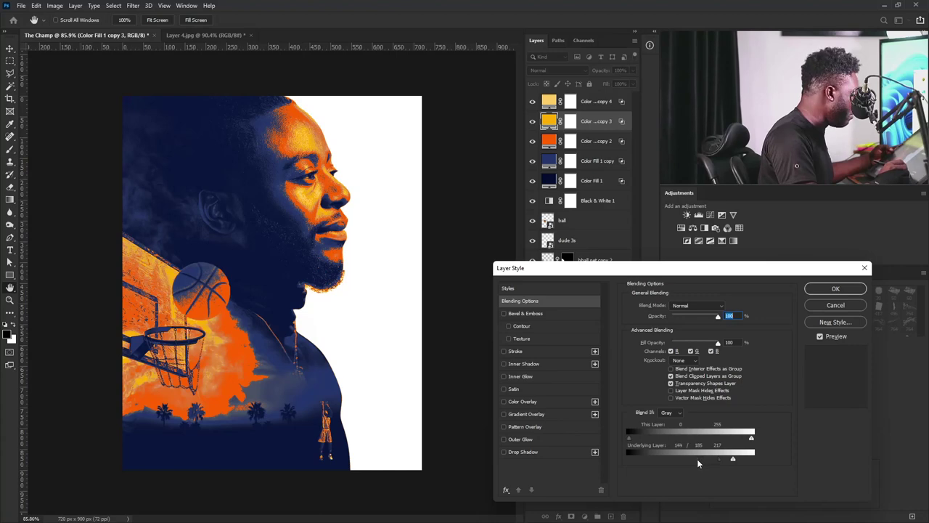
{"action": "left_click_drag", "start_coordinate": [689, 462], "coordinate": [747, 459]}
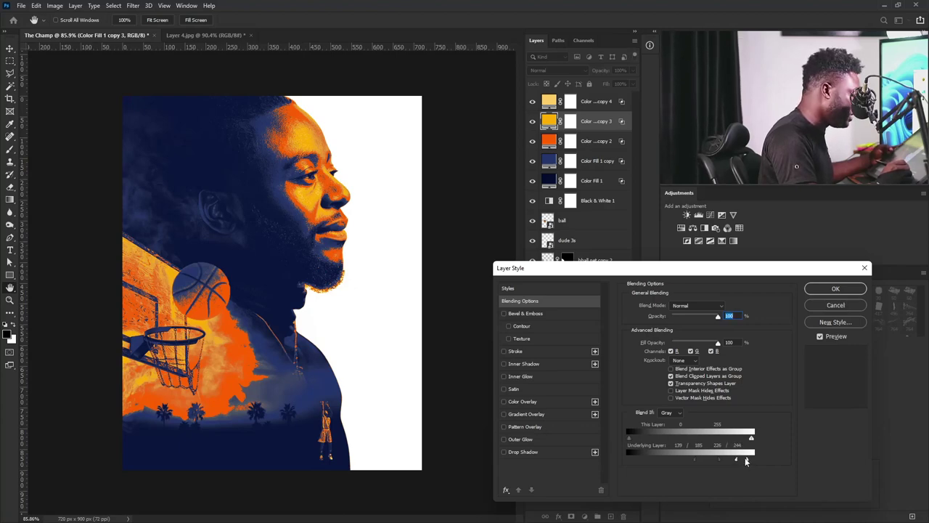
{"action": "left_click_drag", "start_coordinate": [735, 461], "coordinate": [731, 460]}
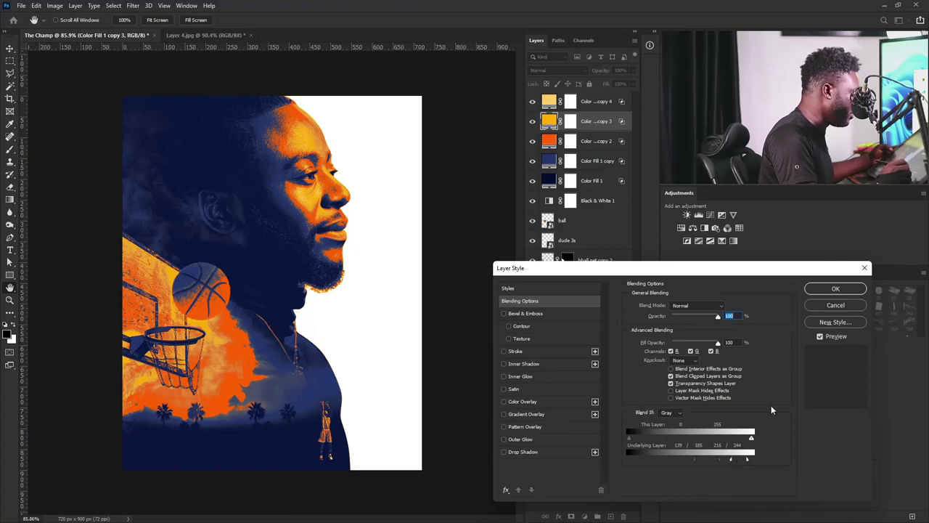
{"action": "left_click", "coordinate": [835, 289]}
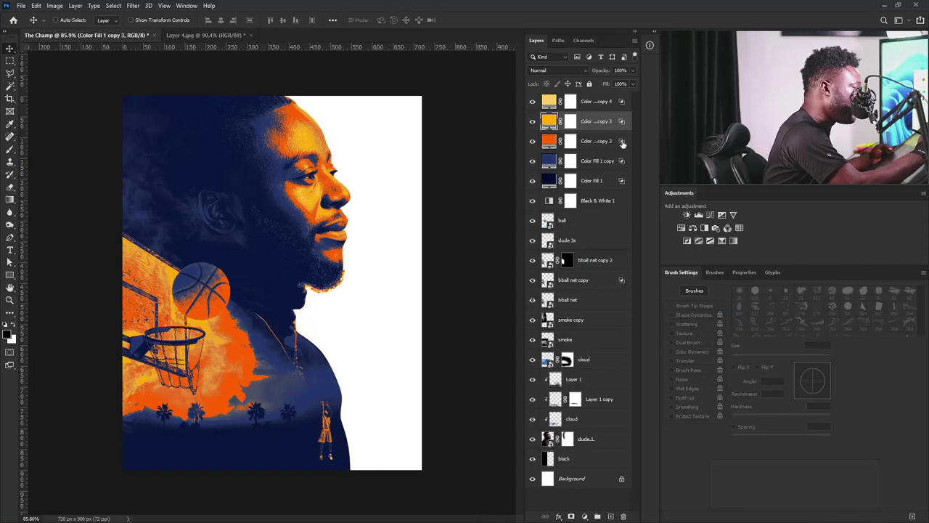
Soften the orange fill's transition into the blues by splitting its Blend If Underlying Layer shadow slider to 65 / 122
{"action": "double_click", "coordinate": [622, 142]}
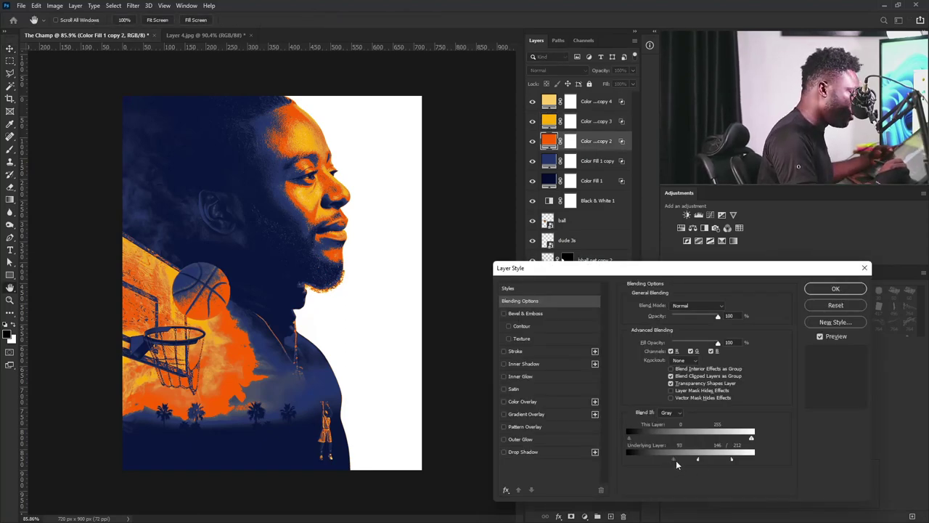
{"action": "left_click_drag", "start_coordinate": [676, 460], "coordinate": [683, 457]}
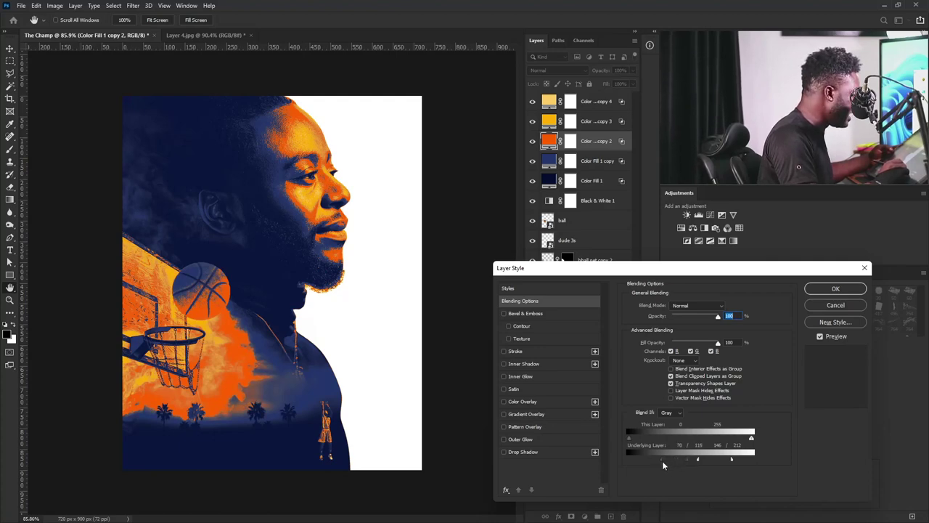
{"action": "left_click_drag", "start_coordinate": [691, 461], "coordinate": [686, 461]}
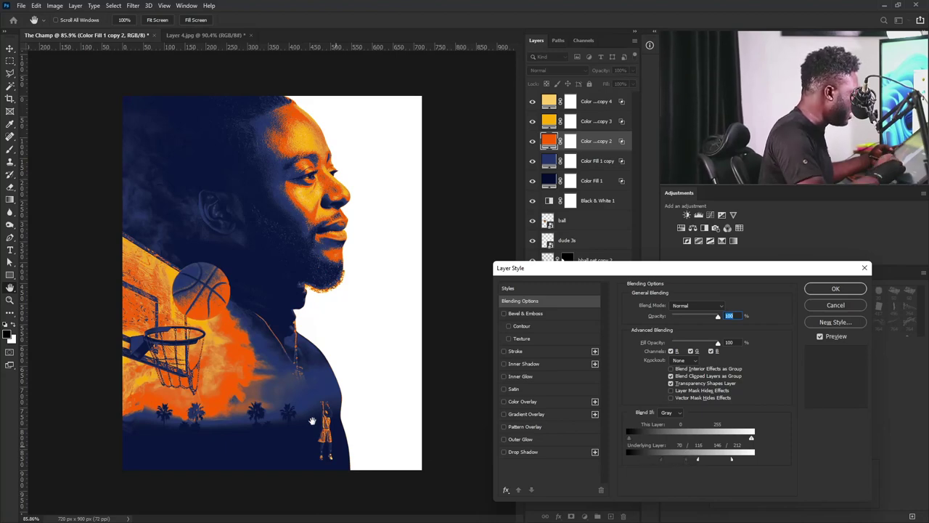
{"action": "left_click_drag", "start_coordinate": [240, 362], "coordinate": [202, 322]}
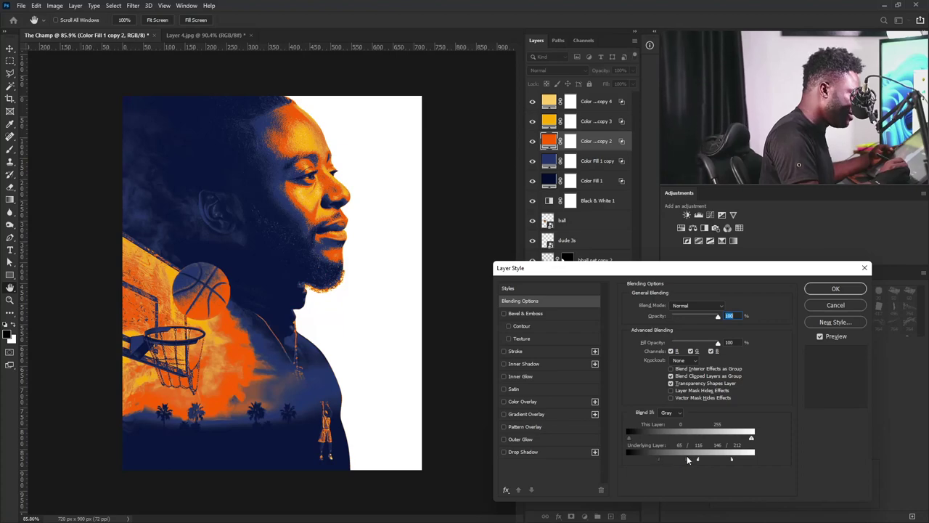
{"action": "left_click", "coordinate": [659, 459]}
{"action": "left_click_drag", "start_coordinate": [688, 458], "coordinate": [688, 458]}
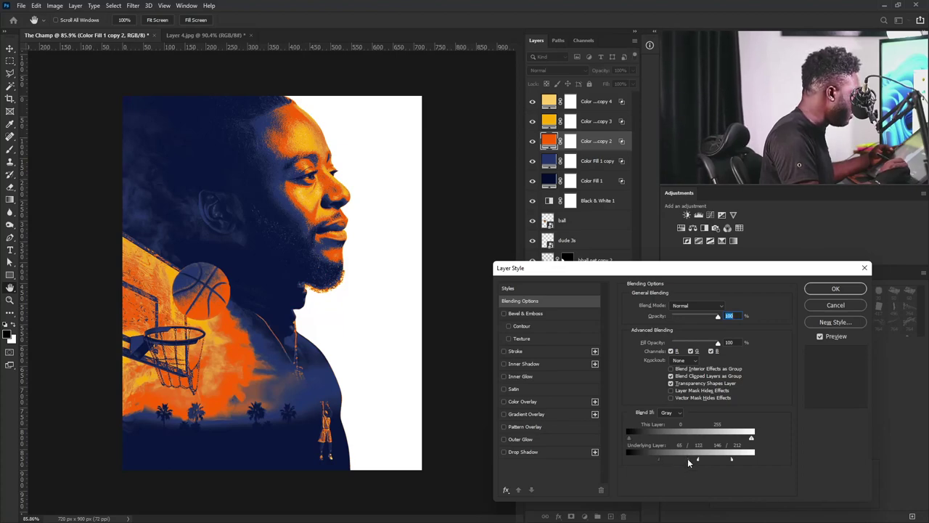
{"action": "left_click", "coordinate": [835, 289]}
{"action": "scroll", "coordinate": [179, 312], "scroll_direction": "up", "scroll_amount": 3}
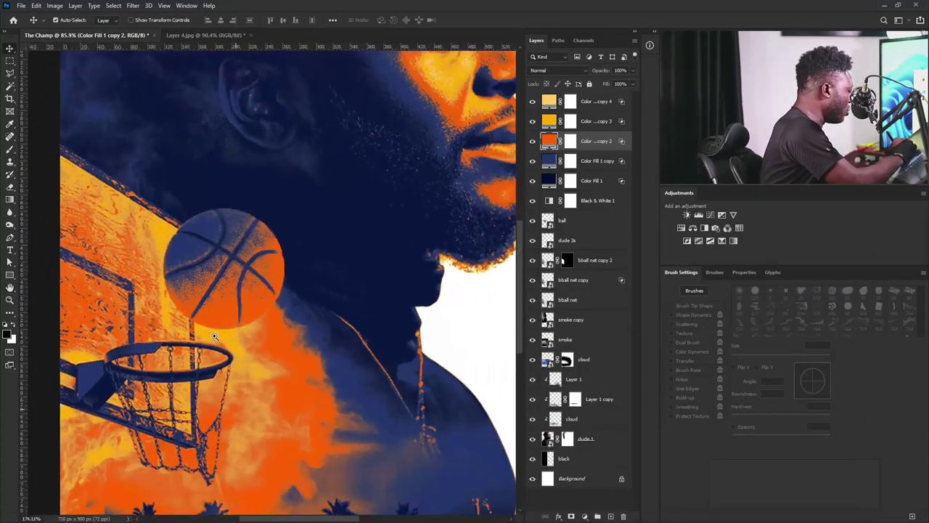
{"action": "scroll", "coordinate": [179, 312], "scroll_direction": "down", "scroll_amount": 1}
{"action": "left_click_drag", "start_coordinate": [258, 361], "coordinate": [318, 358]}
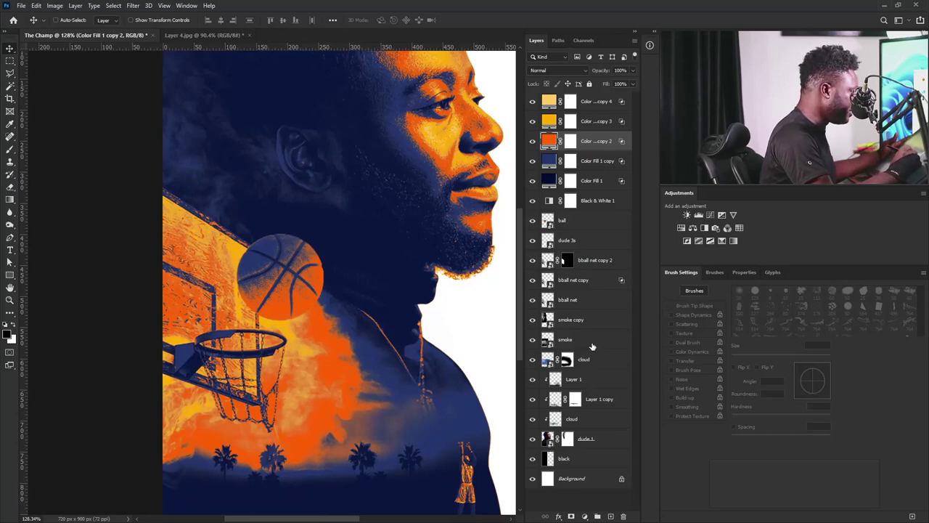
Rotate the ball counter-clockwise and shift it slightly closer to the backboard above the hoop
{"action": "left_click", "coordinate": [584, 223]}
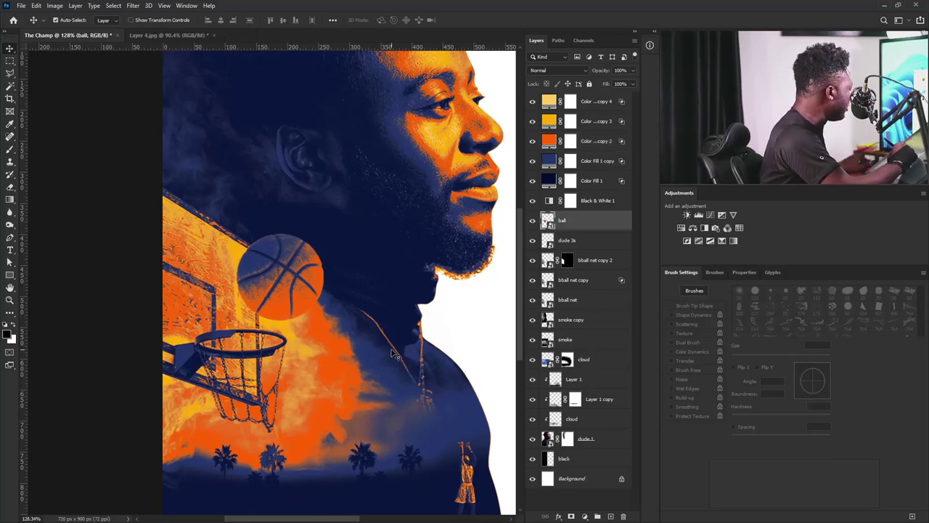
{"action": "key", "text": "ctrl+t"}
{"action": "left_click_drag", "start_coordinate": [384, 226], "coordinate": [301, 197]}
{"action": "key", "text": "Return"}
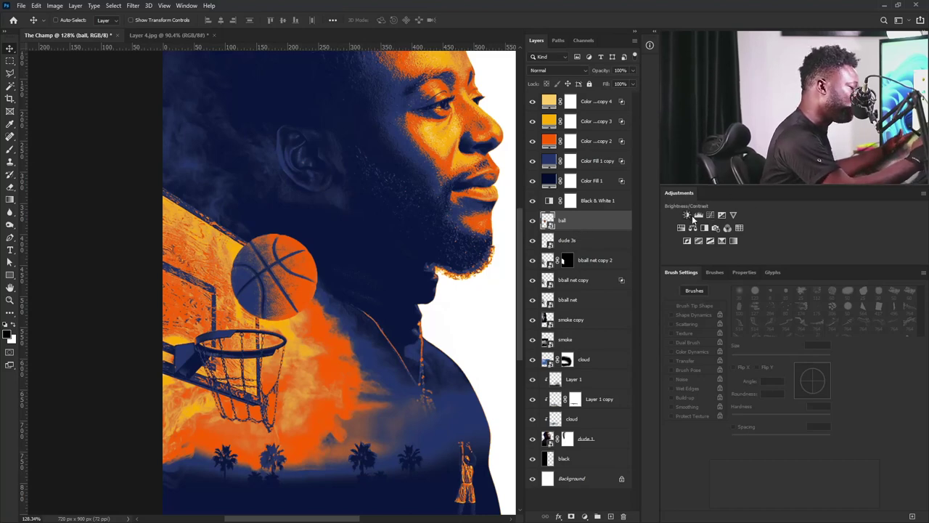
Add a Curves adjustment clipped to the ball, brighten it to input 97 / output 227, and invert its mask to black
{"action": "left_click", "coordinate": [711, 215]}
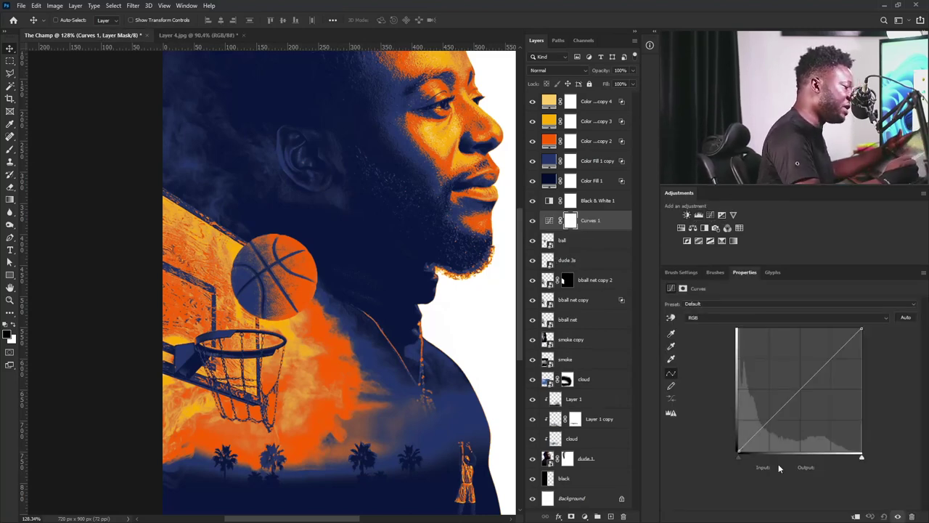
{"action": "left_click", "coordinate": [856, 517]}
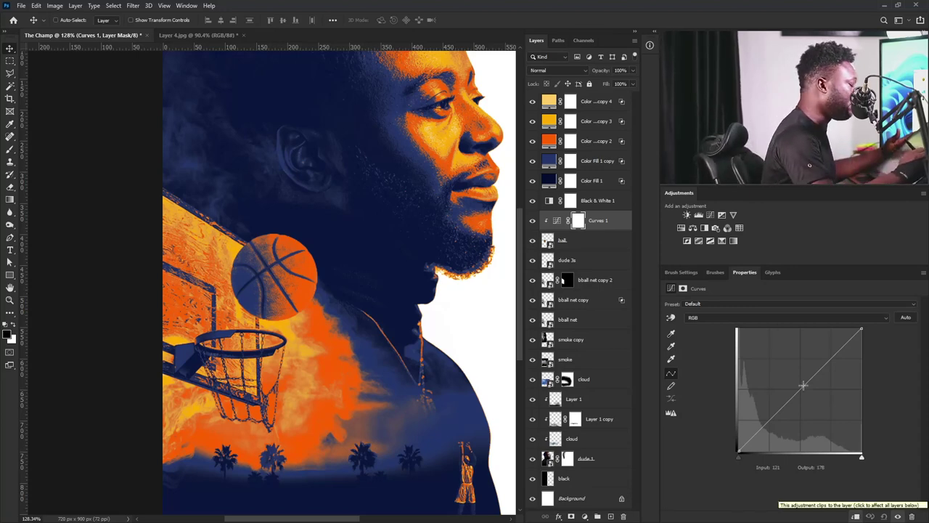
{"action": "left_click_drag", "start_coordinate": [799, 389], "coordinate": [785, 340]}
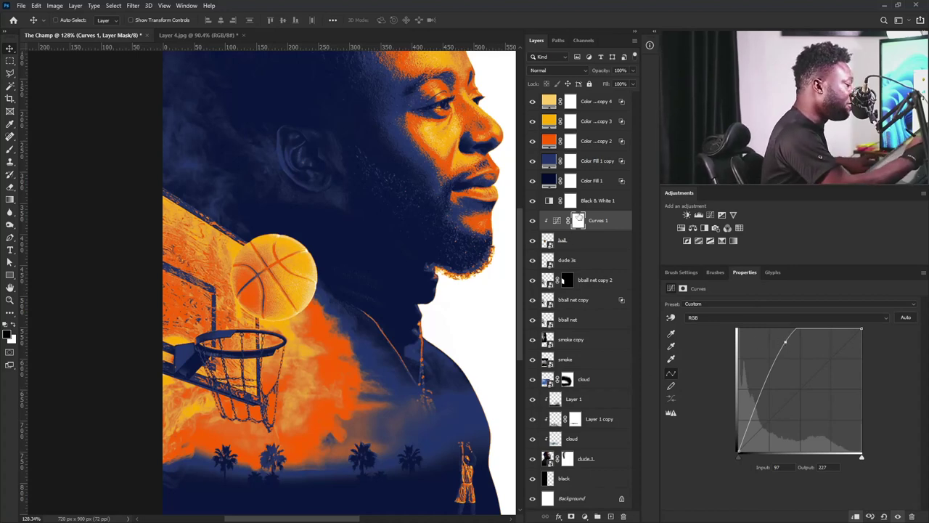
{"action": "key", "text": "ctrl+i"}
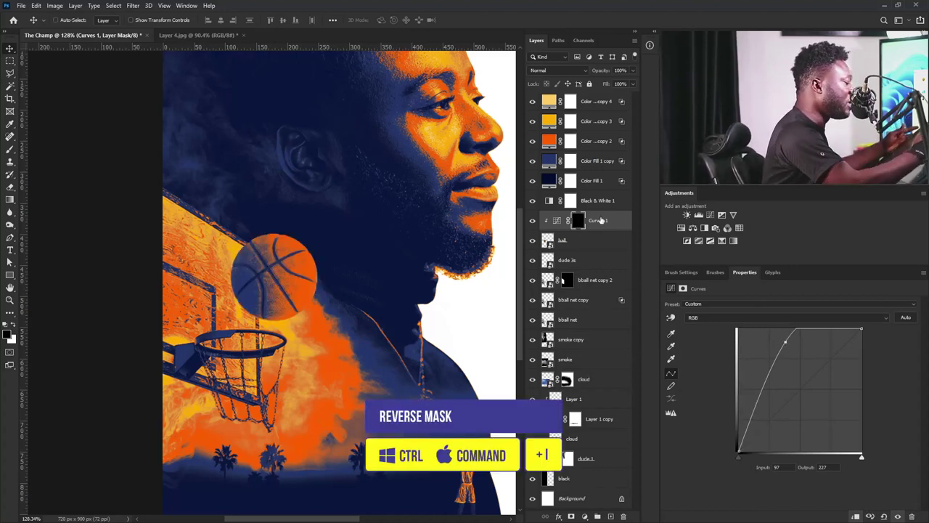
Paint white on the Curves 1 mask with a soft brush of about 30 px to highlight the ball's edge facing the portrait
{"action": "key", "text": "b"}
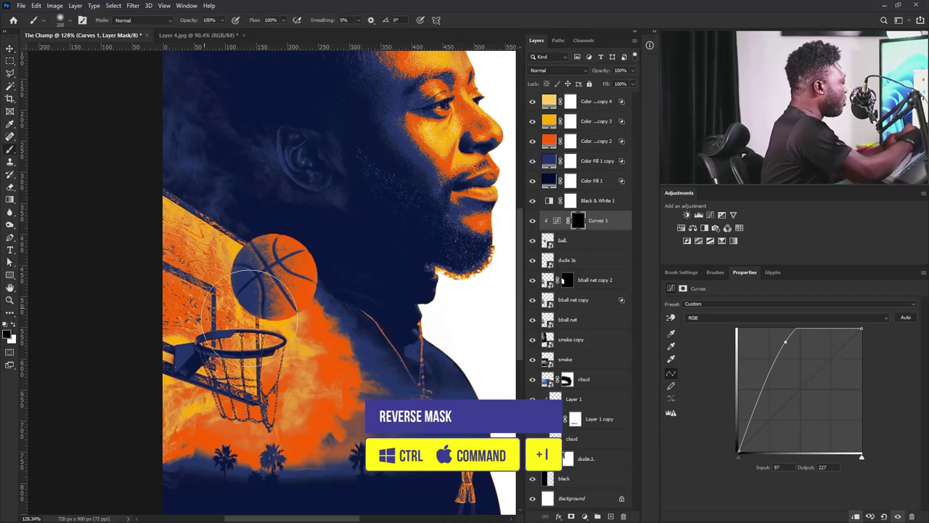
{"action": "key", "text": "bracketleft"}
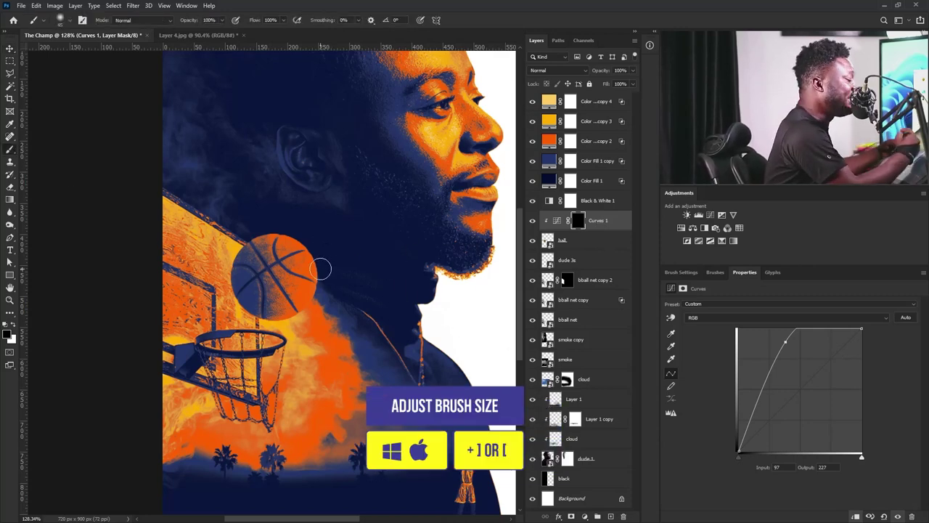
{"action": "left_click", "coordinate": [10, 325]}
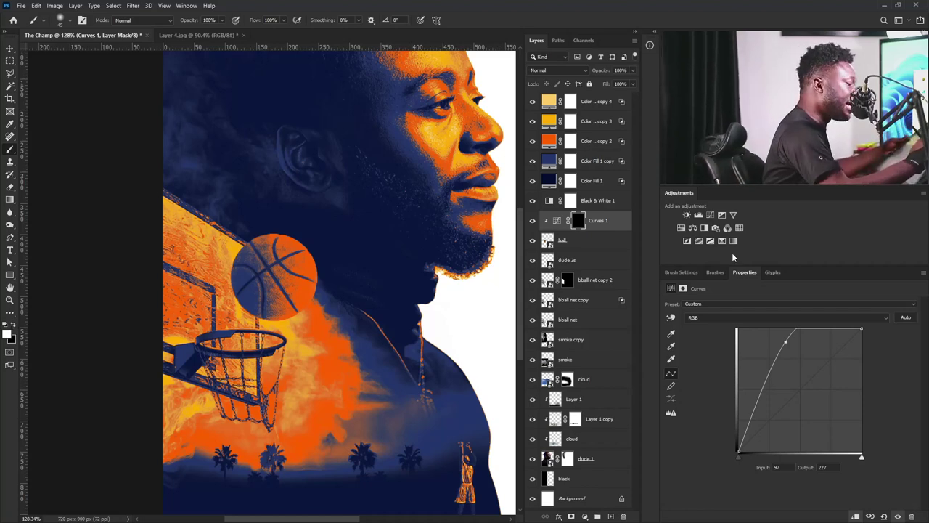
{"action": "left_click", "coordinate": [688, 273]}
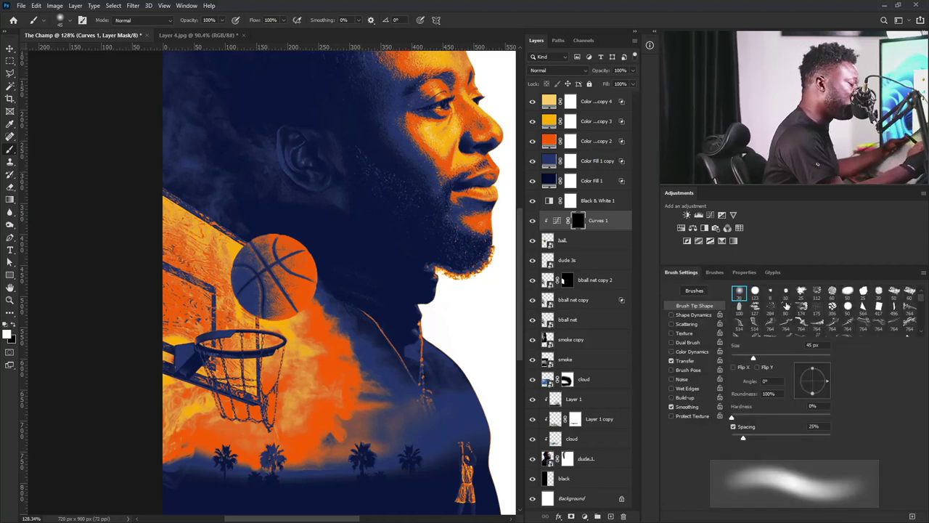
{"action": "left_click", "coordinate": [741, 292]}
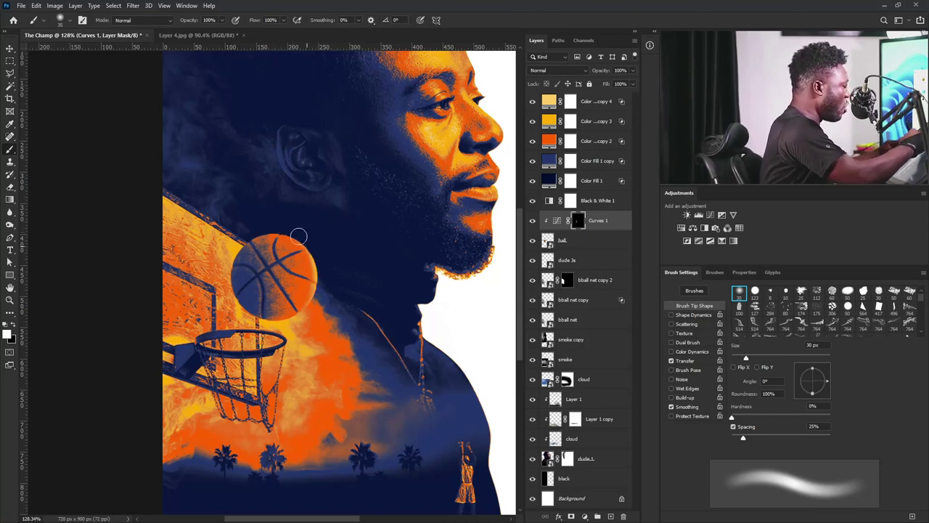
{"action": "key", "text": "bracketright"}
{"action": "key", "text": "bracketright"}
{"action": "key", "text": "bracketright"}
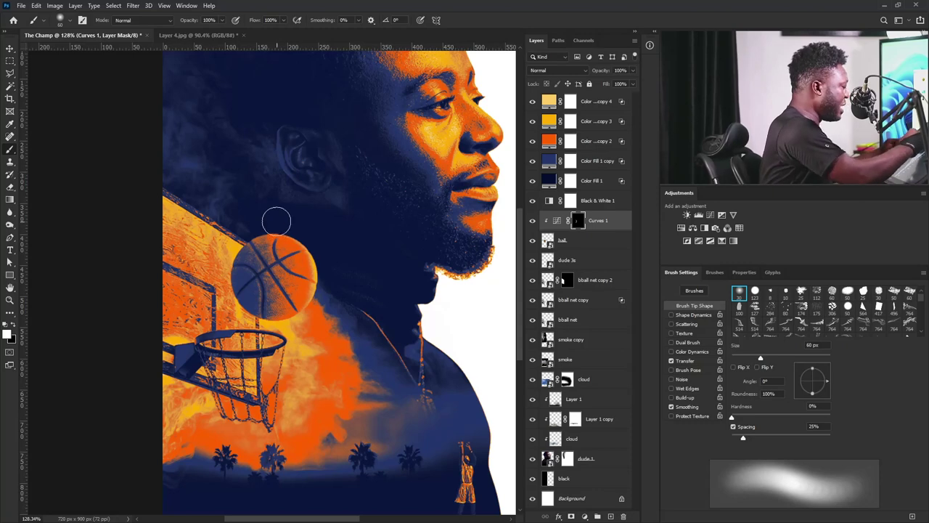
{"action": "key", "text": "bracketleft"}
{"action": "key", "text": "bracketleft"}
{"action": "key", "text": "bracketleft"}
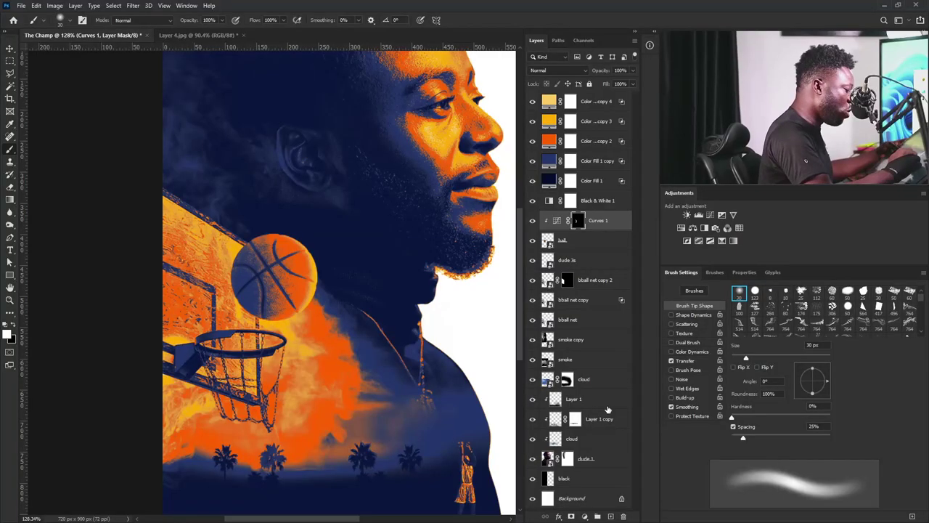
Add a clipped Curves adjustment above Layer 1, brighten it strongly by lowering the white point's input, and invert its mask to black
{"action": "left_click", "coordinate": [594, 461]}
{"action": "left_click", "coordinate": [573, 399]}
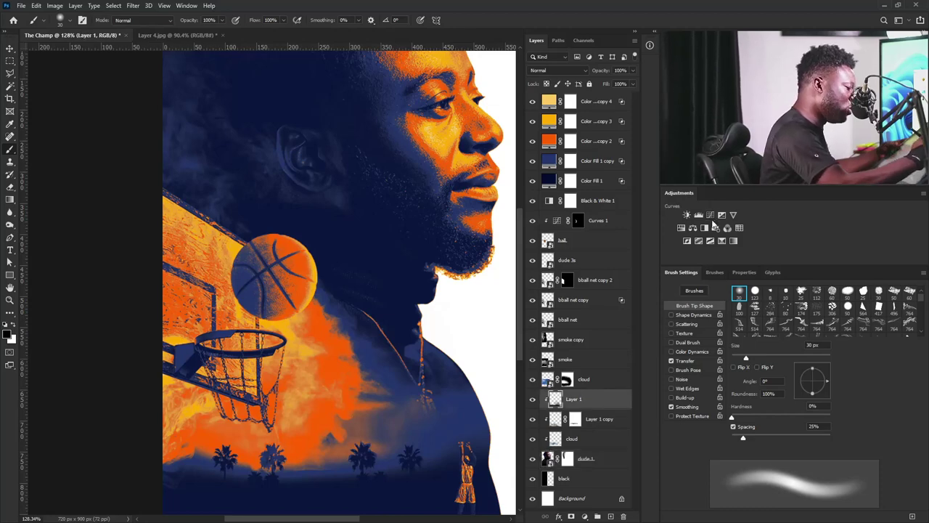
{"action": "left_click", "coordinate": [711, 215]}
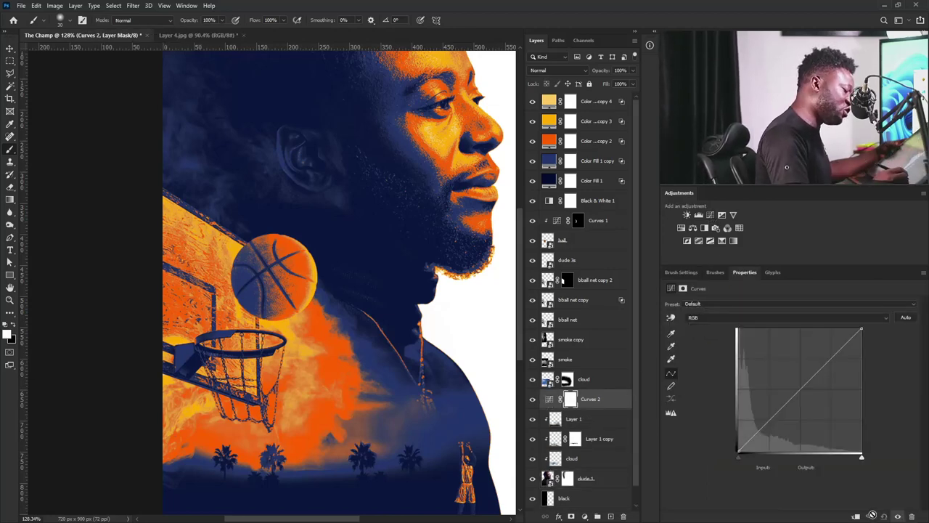
{"action": "left_click", "coordinate": [857, 518]}
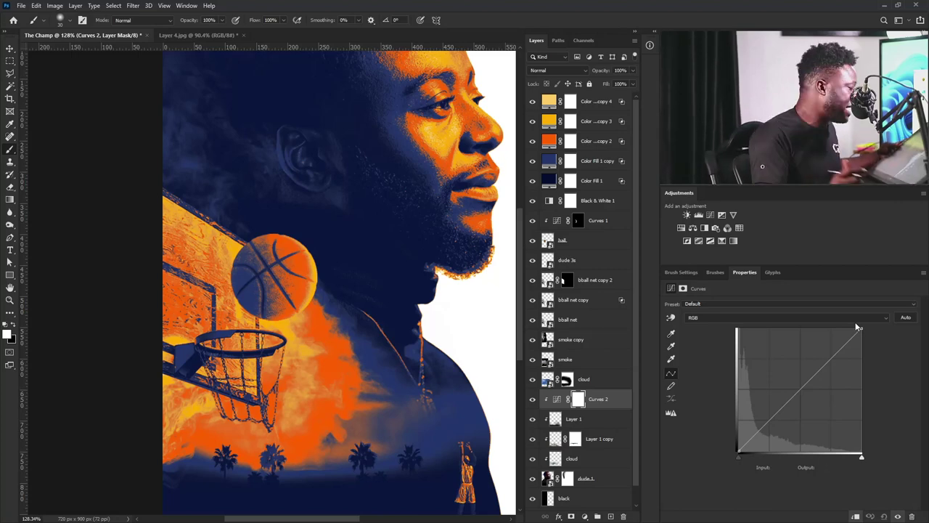
{"action": "left_click_drag", "start_coordinate": [862, 329], "coordinate": [778, 329]}
{"action": "left_click_drag", "start_coordinate": [752, 391], "coordinate": [754, 392]}
{"action": "left_click", "coordinate": [579, 402]}
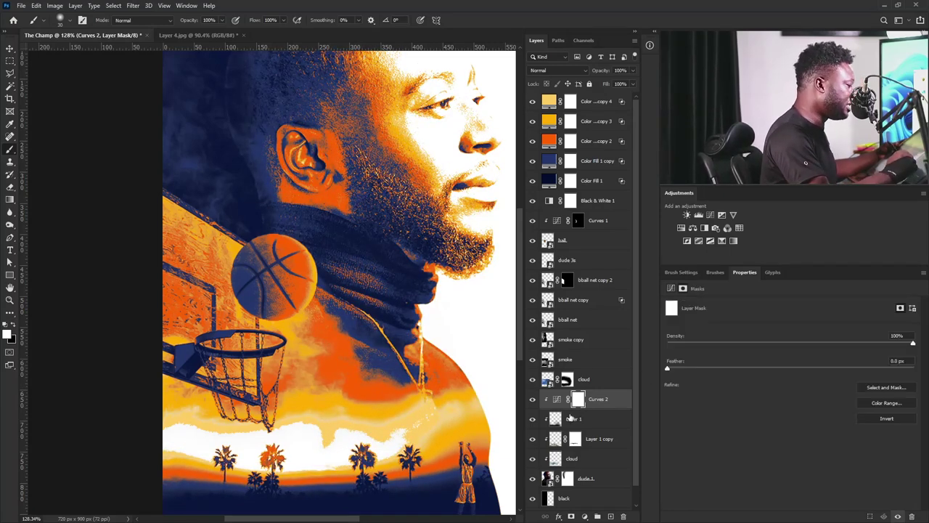
{"action": "key", "text": "ctrl+i"}
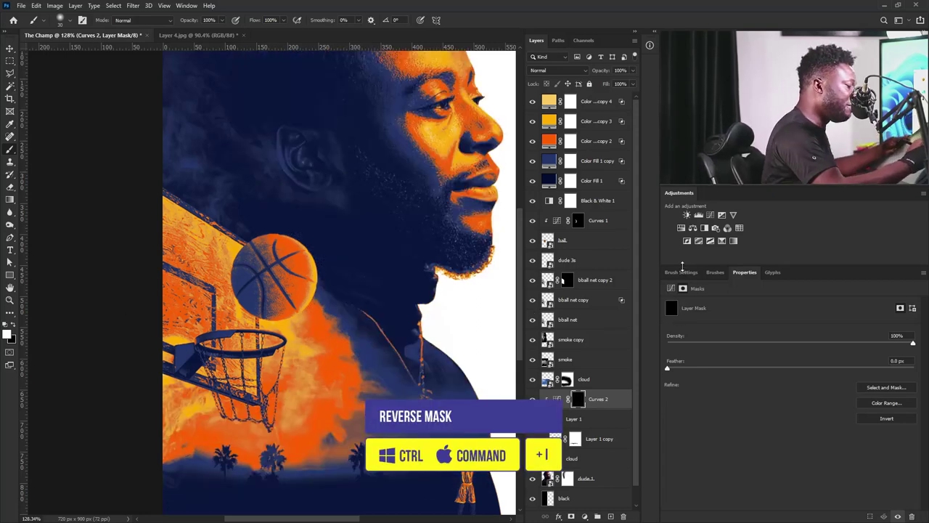
Paint white on the Curves 2 mask with a soft 15 px brush to bring out highlights along the neck and collar folds
{"action": "left_click", "coordinate": [681, 272]}
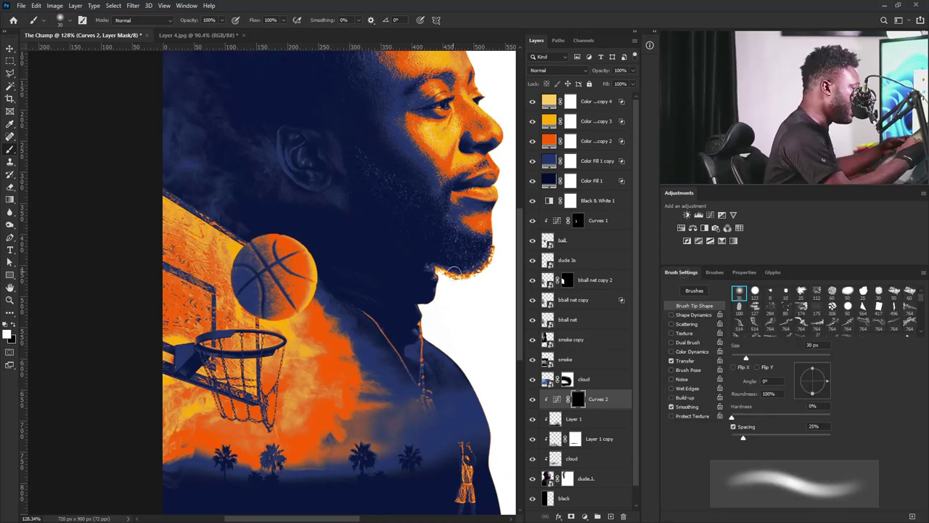
{"action": "key", "text": "bracketleft"}
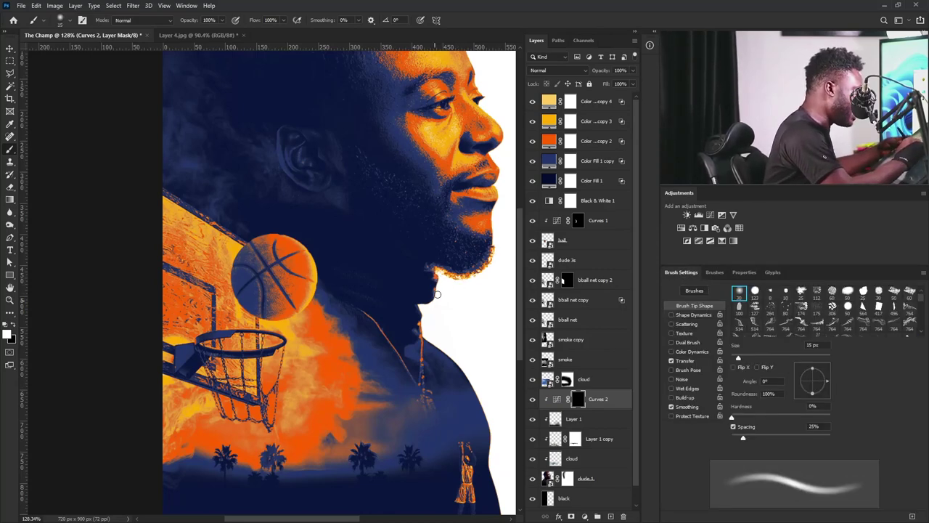
{"action": "left_click_drag", "start_coordinate": [436, 305], "coordinate": [424, 313]}
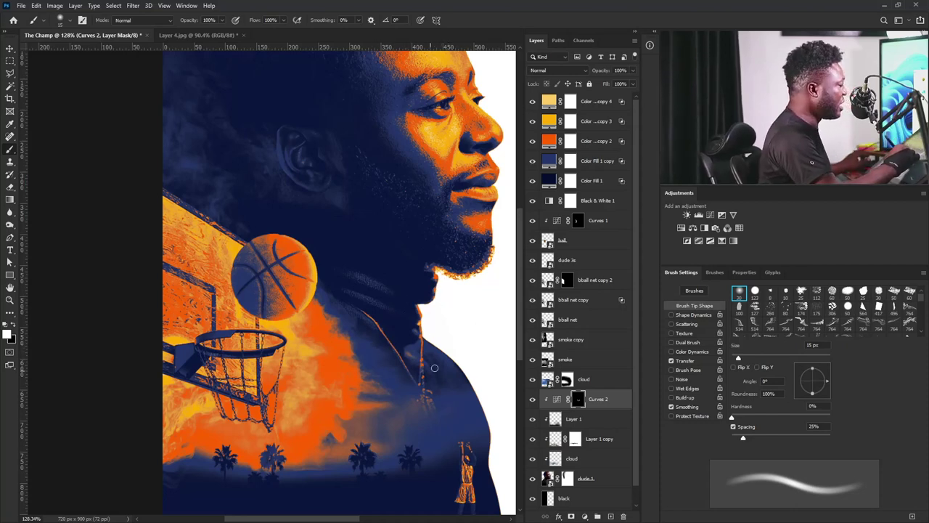
{"action": "scroll", "coordinate": [425, 276], "scroll_direction": "up", "scroll_amount": 2}
{"action": "scroll", "coordinate": [425, 276], "scroll_direction": "right", "scroll_amount": 2}
{"action": "scroll", "coordinate": [427, 279], "scroll_direction": "up", "scroll_amount": 1}
{"action": "scroll", "coordinate": [436, 291], "scroll_direction": "left", "scroll_amount": 1}
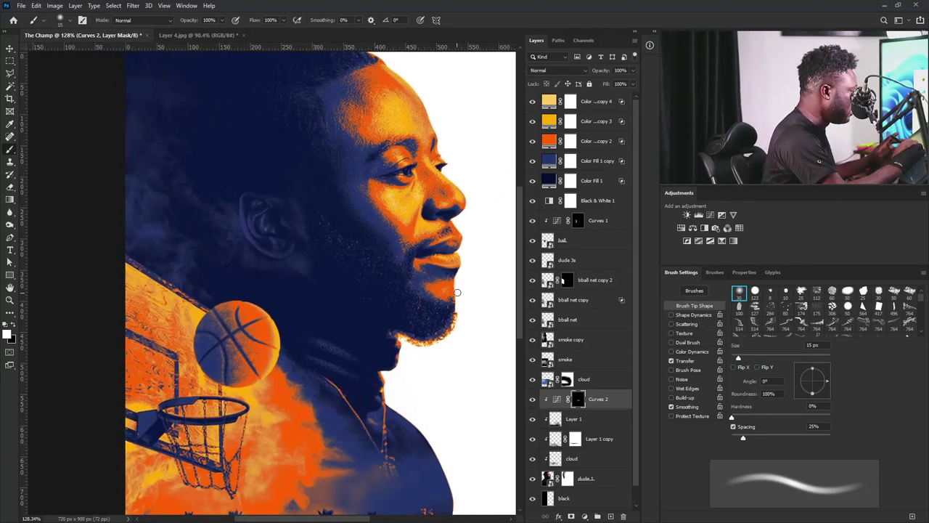
{"action": "key", "text": "x"}
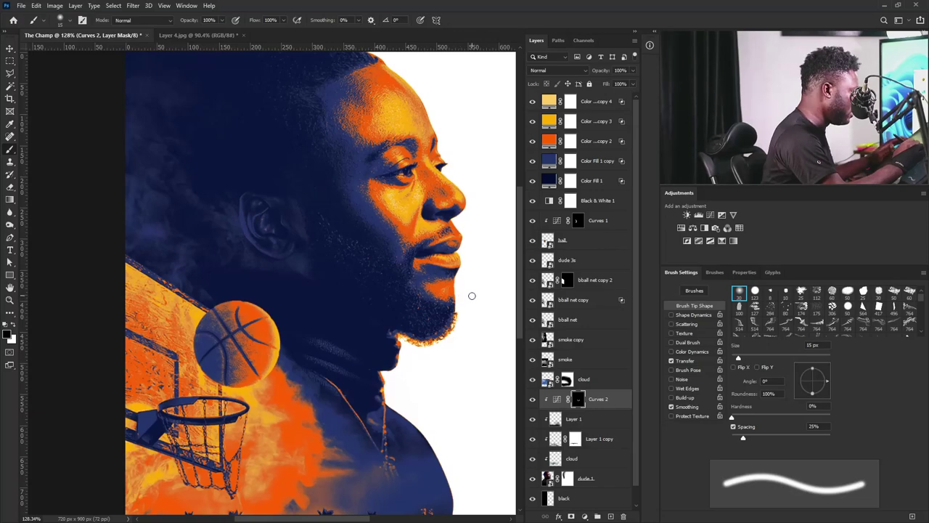
{"action": "scroll", "coordinate": [442, 313], "scroll_direction": "down", "scroll_amount": 4}
{"action": "scroll", "coordinate": [432, 321], "scroll_direction": "up", "scroll_amount": 4}
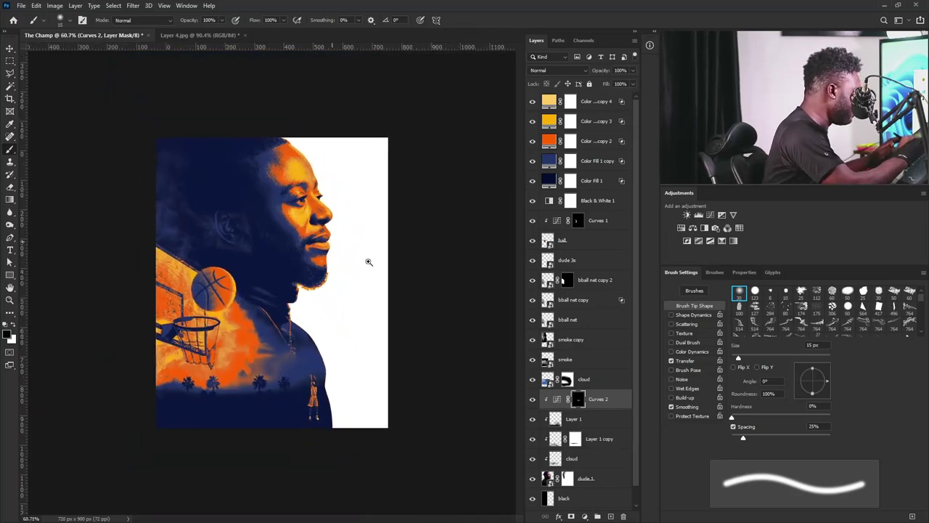
{"action": "scroll", "coordinate": [390, 269], "scroll_direction": "down", "scroll_amount": 1}
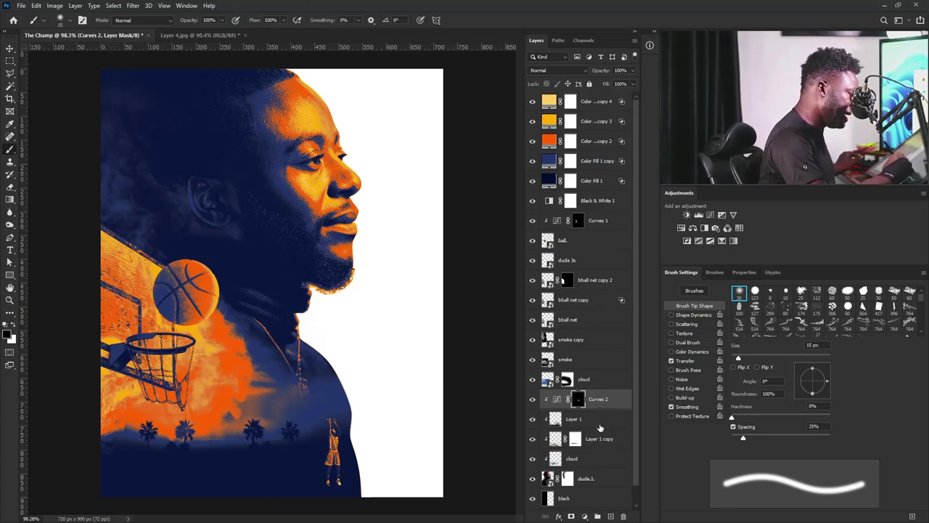
Preview the artwork without the smoke layer, then duplicate that layer and add a layer mask to the copy
{"action": "left_click", "coordinate": [581, 359]}
{"action": "left_click", "coordinate": [532, 359]}
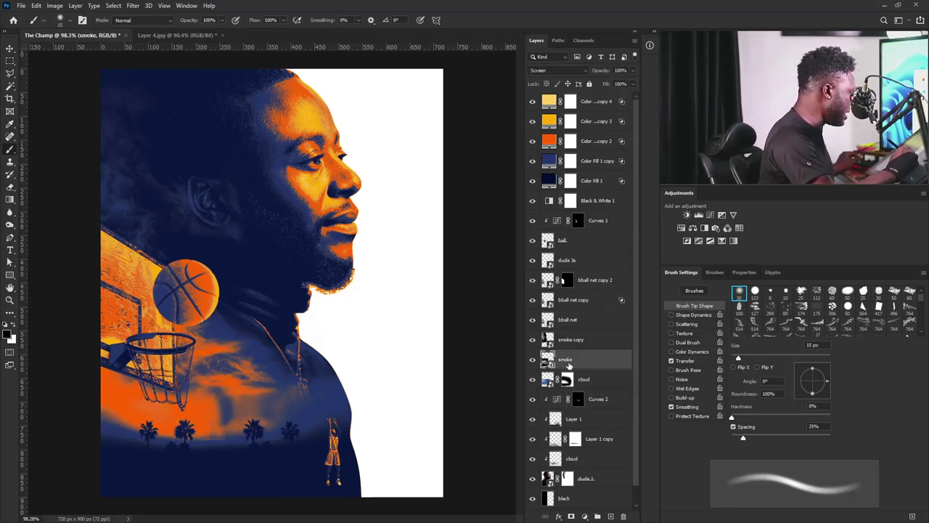
{"action": "left_click", "coordinate": [532, 359]}
{"action": "left_click_drag", "start_coordinate": [603, 363], "coordinate": [611, 515]}
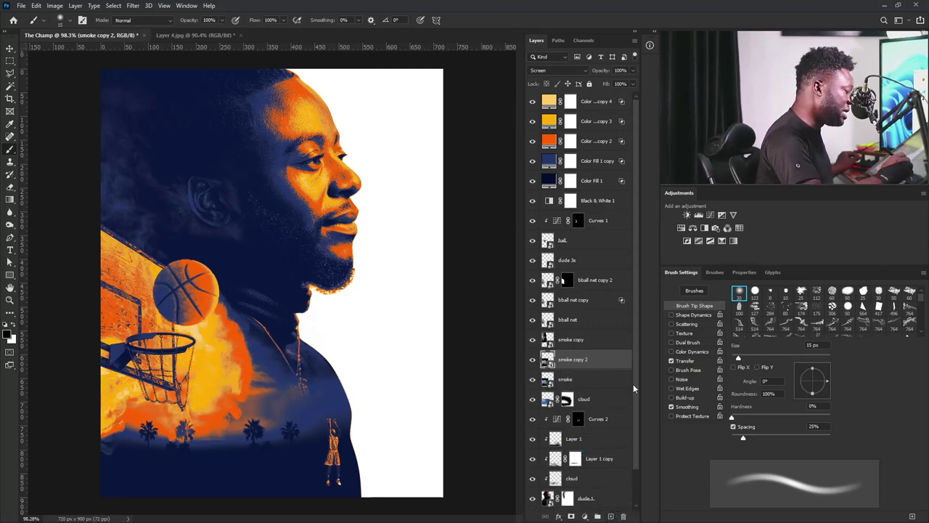
{"action": "left_click", "coordinate": [571, 516]}
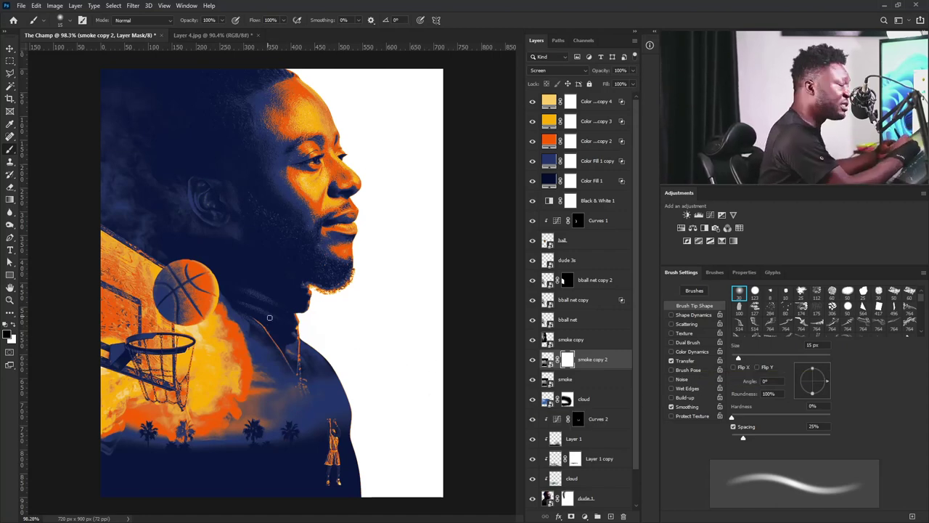
Paint black on the smoke copy 2 mask with a soft 125 px brush to fade excess smoke around and below the hoop
{"action": "key", "text": "bracketright"}
{"action": "key", "text": "bracketright"}
{"action": "key", "text": "bracketright"}
{"action": "key", "text": "bracketright"}
{"action": "key", "text": "bracketright"}
{"action": "key", "text": "bracketright"}
{"action": "key", "text": "bracketright"}
{"action": "key", "text": "bracketright"}
{"action": "key", "text": "bracketright"}
{"action": "key", "text": "bracketright"}
{"action": "key", "text": "bracketright"}
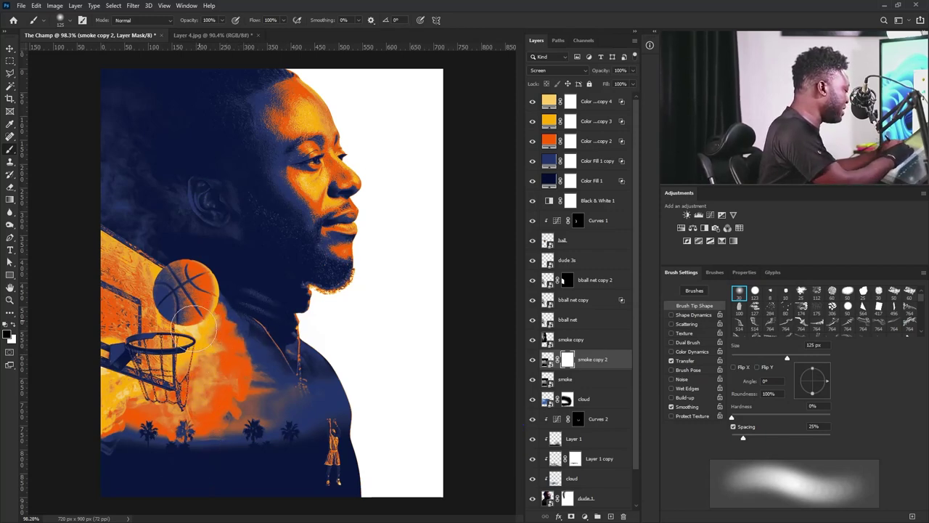
{"action": "mouse_move", "coordinate": [120, 419]}
{"action": "left_mouse_down"}
{"action": "mouse_move", "coordinate": [93, 405]}
{"action": "mouse_move", "coordinate": [99, 414]}
{"action": "mouse_move", "coordinate": [108, 421]}
{"action": "mouse_move", "coordinate": [100, 400]}
{"action": "left_mouse_up"}
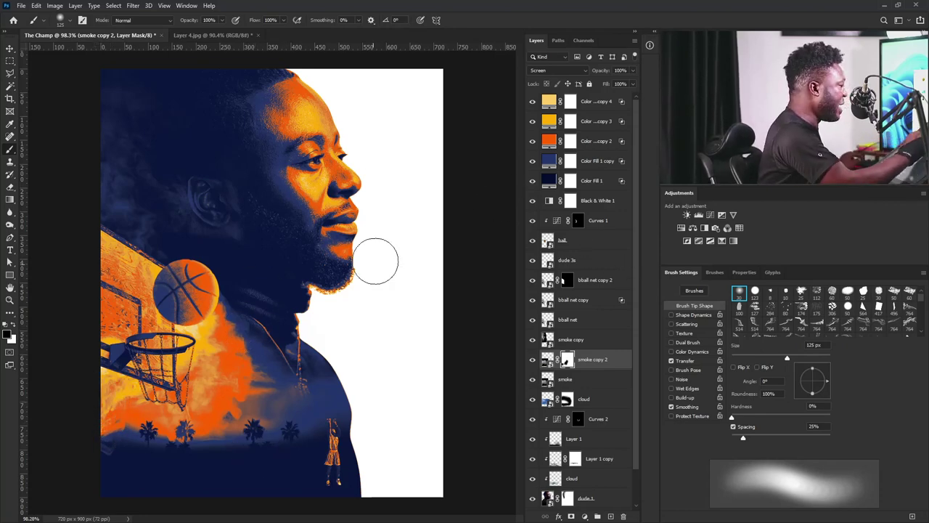
Stamp all visible layers into a new merged layer above the topmost yellow colour fill
{"action": "scroll", "coordinate": [374, 239], "scroll_direction": "down", "scroll_amount": 3}
{"action": "scroll", "coordinate": [385, 249], "scroll_direction": "up", "scroll_amount": 3}
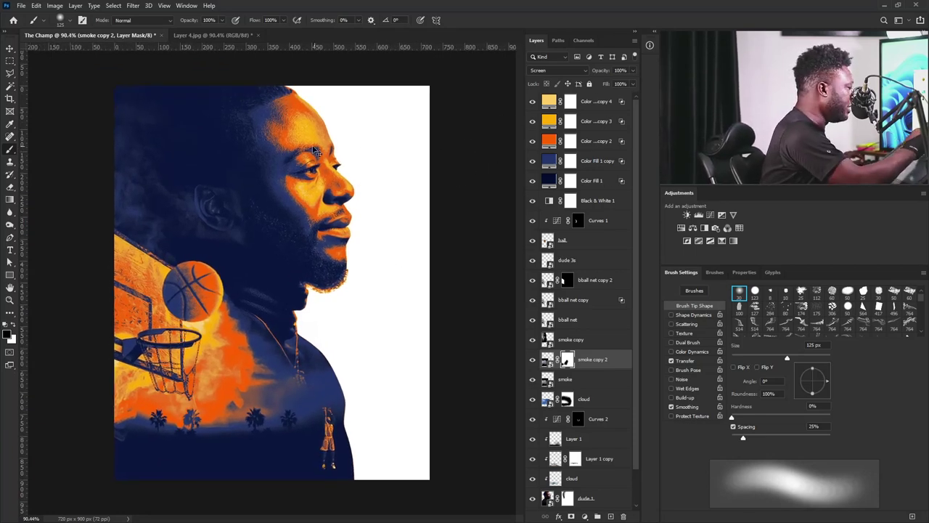
{"action": "scroll", "coordinate": [314, 124], "scroll_direction": "up", "scroll_amount": 3}
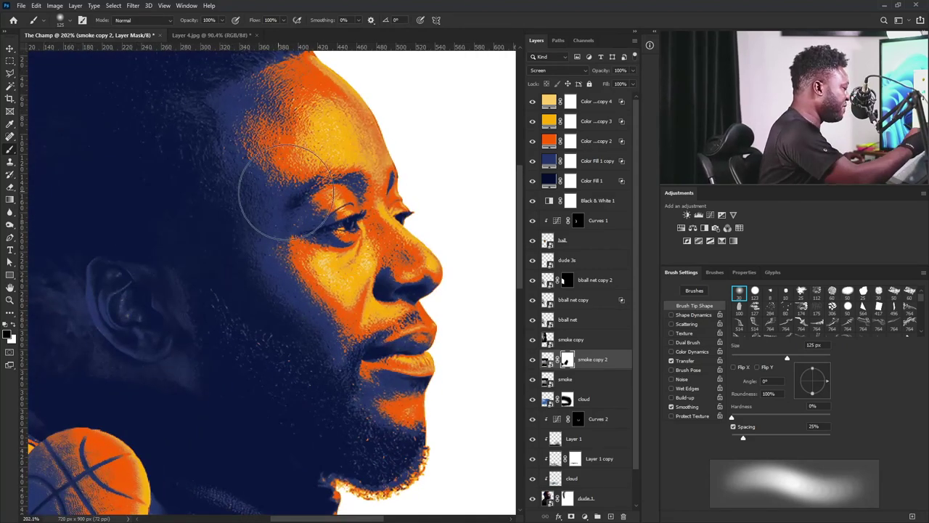
{"action": "left_click", "coordinate": [602, 103]}
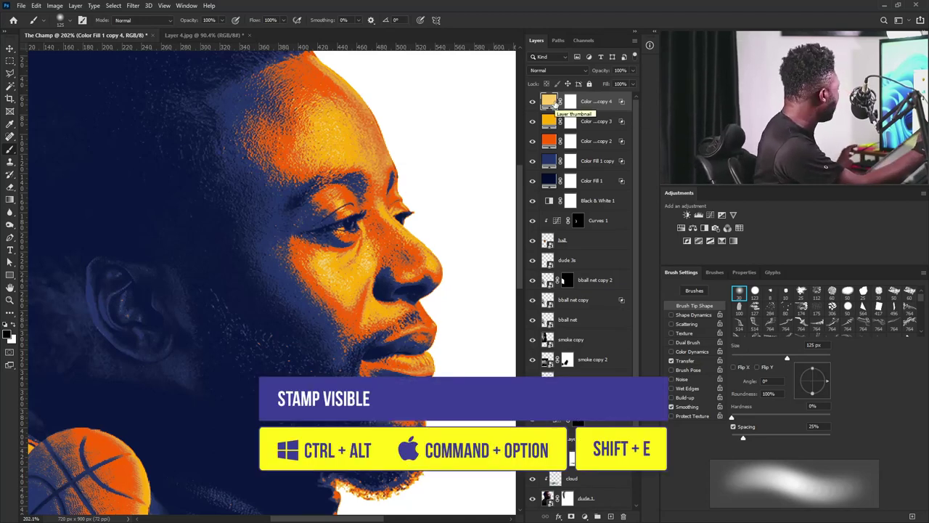
{"action": "key", "text": "ctrl+alt+shift+e"}
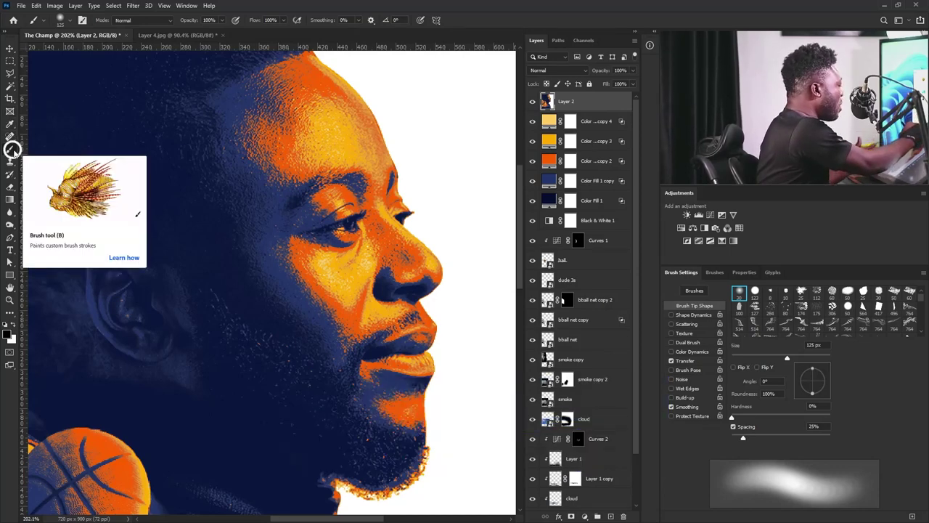
Switch to the Mixer Brush with the first soft round tip, sized to 10 px
{"action": "right_click", "coordinate": [13, 149]}
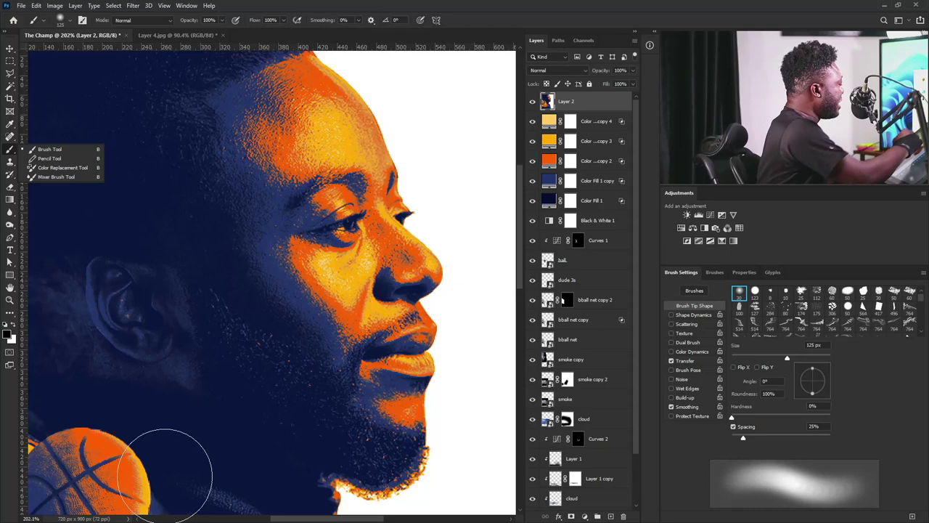
{"action": "left_click", "coordinate": [58, 176]}
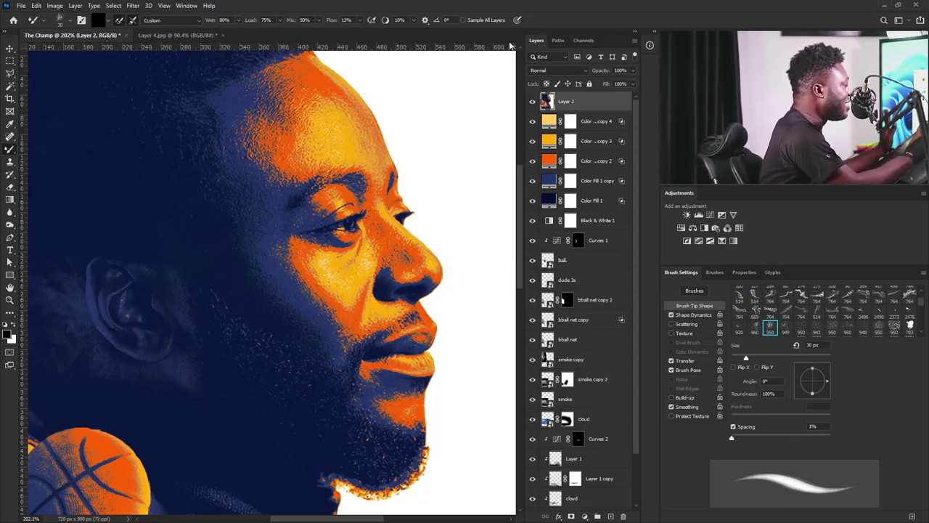
{"action": "key", "text": "bracketleft"}
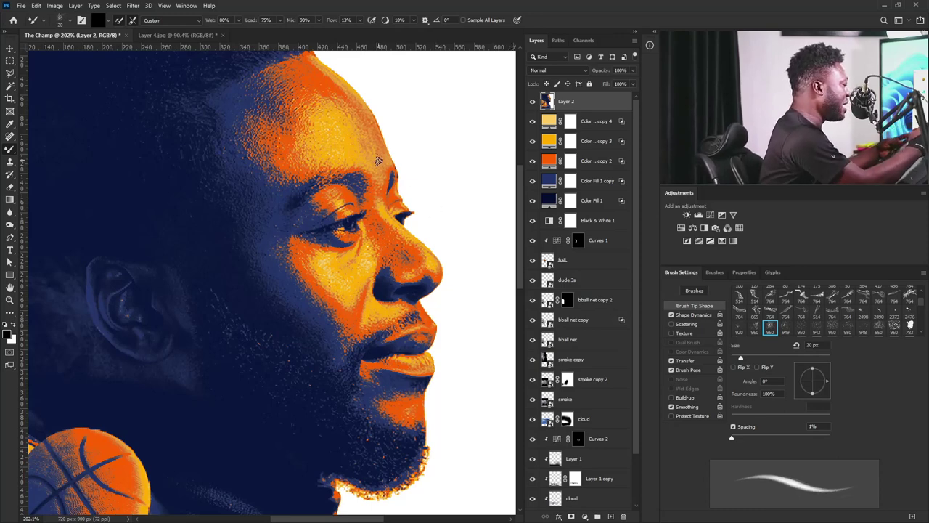
{"action": "scroll", "coordinate": [922, 305], "scroll_direction": "up", "scroll_amount": 5}
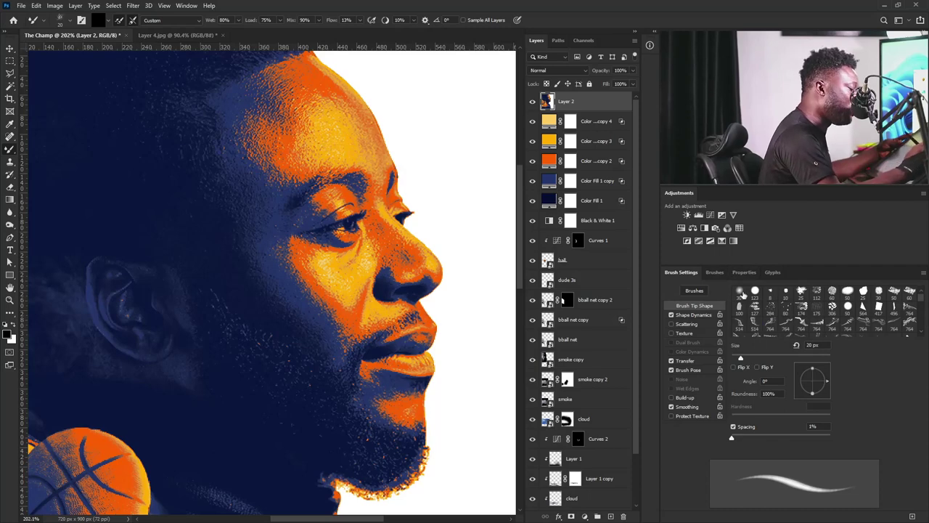
{"action": "left_click", "coordinate": [740, 292]}
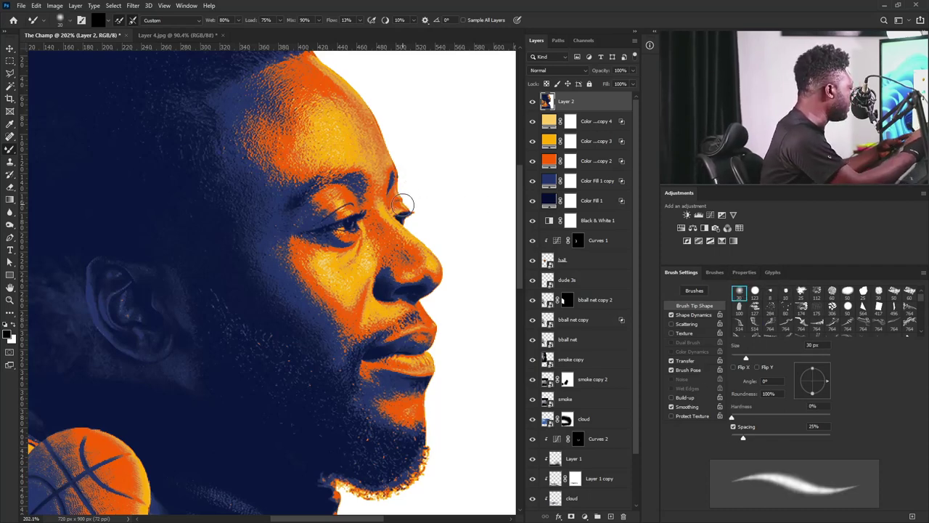
{"action": "key", "text": "bracketleft"}
{"action": "key", "text": "bracketleft"}
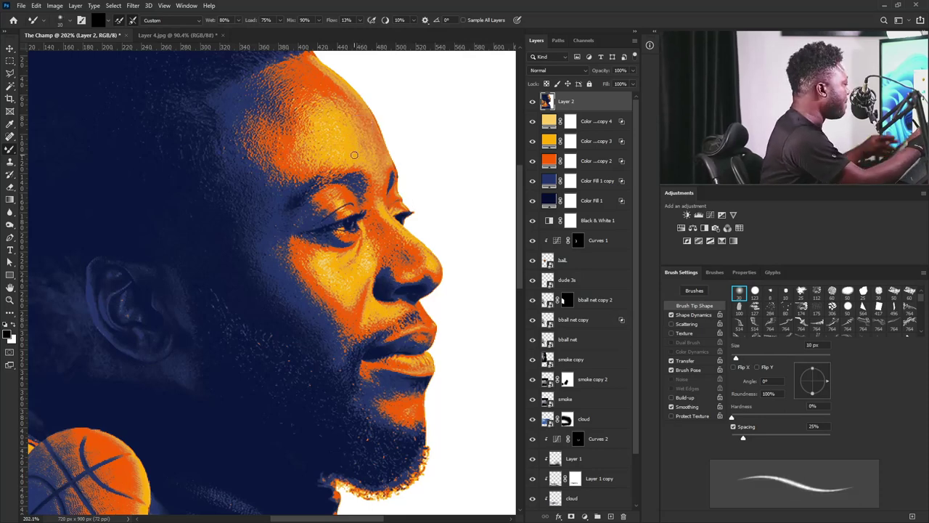
Blend the grainy orange texture on the side of the forehead near the temple with a soft 25 px Mixer Brush
{"action": "mouse_move", "coordinate": [358, 156]}
{"action": "left_mouse_down"}
{"action": "mouse_move", "coordinate": [386, 253]}
{"action": "mouse_move", "coordinate": [406, 280]}
{"action": "left_mouse_up"}
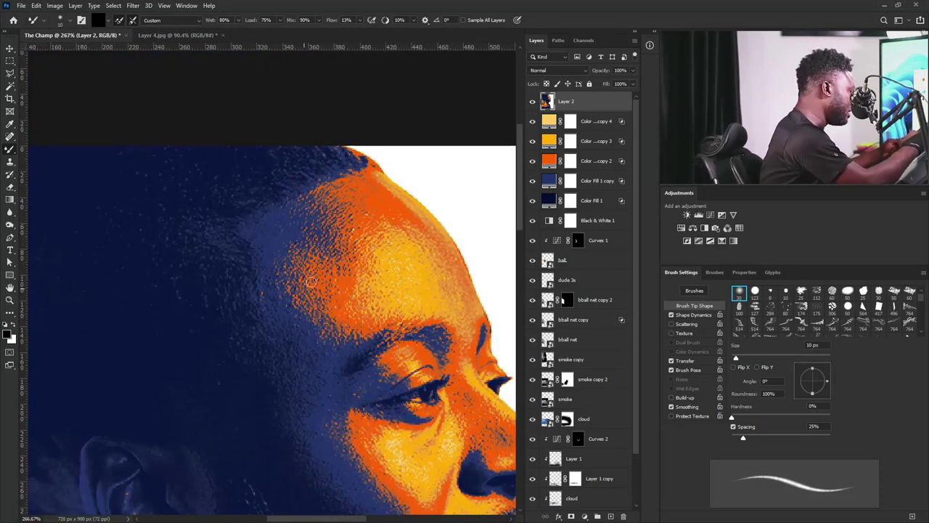
{"action": "key", "text": "shift+period"}
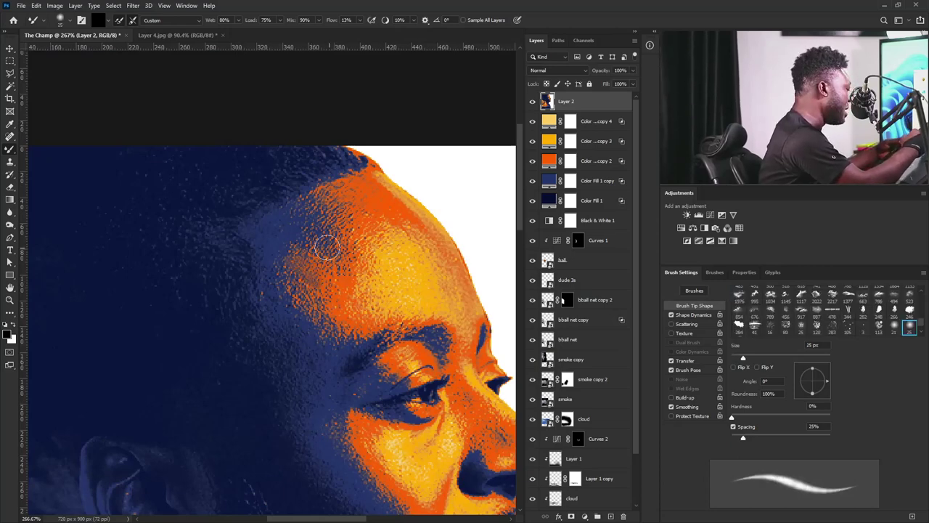
{"action": "mouse_move", "coordinate": [301, 259]}
{"action": "left_mouse_down"}
{"action": "mouse_move", "coordinate": [313, 314]}
{"action": "mouse_move", "coordinate": [347, 321]}
{"action": "mouse_move", "coordinate": [360, 309]}
{"action": "left_mouse_up"}
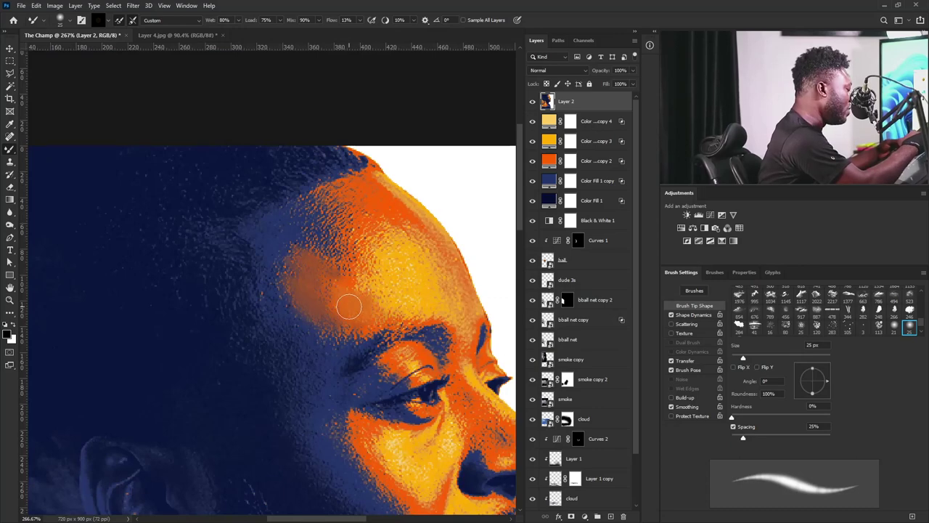
Smooth the orange-to-yellow transition across the middle of the forehead and above the eyebrow using soft 15 to 30 px Mixer Brush tips
{"action": "key", "text": "shift+comma"}
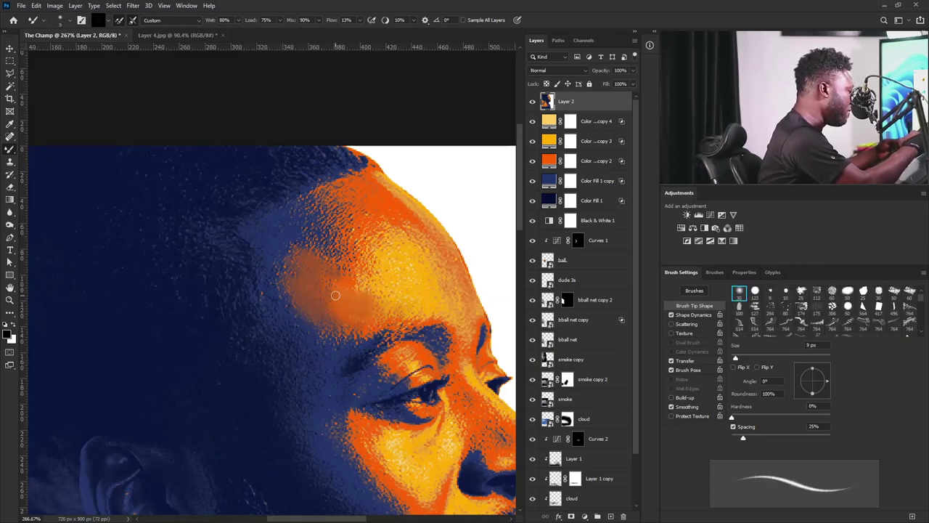
{"action": "key", "text": "bracketright"}
{"action": "key", "text": "bracketright"}
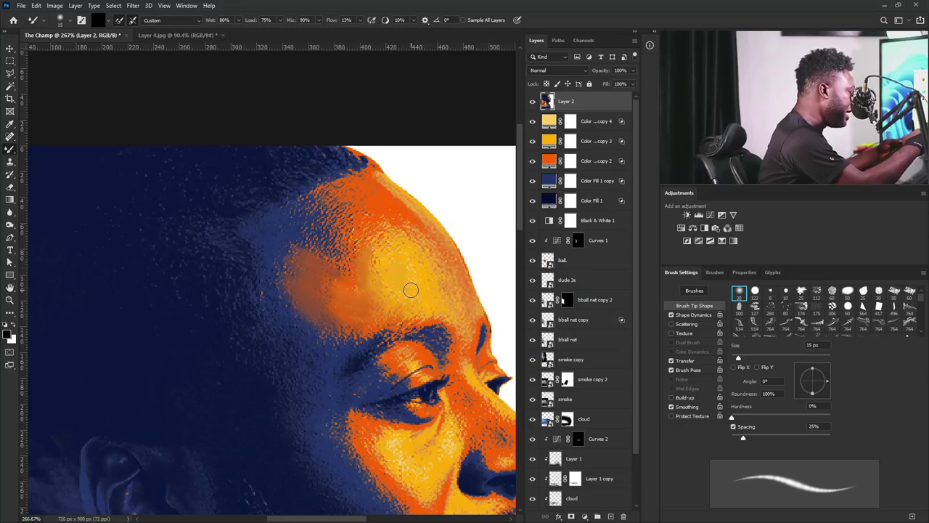
{"action": "key", "text": "bracketright"}
{"action": "key", "text": "bracketright"}
{"action": "key", "text": "bracketright"}
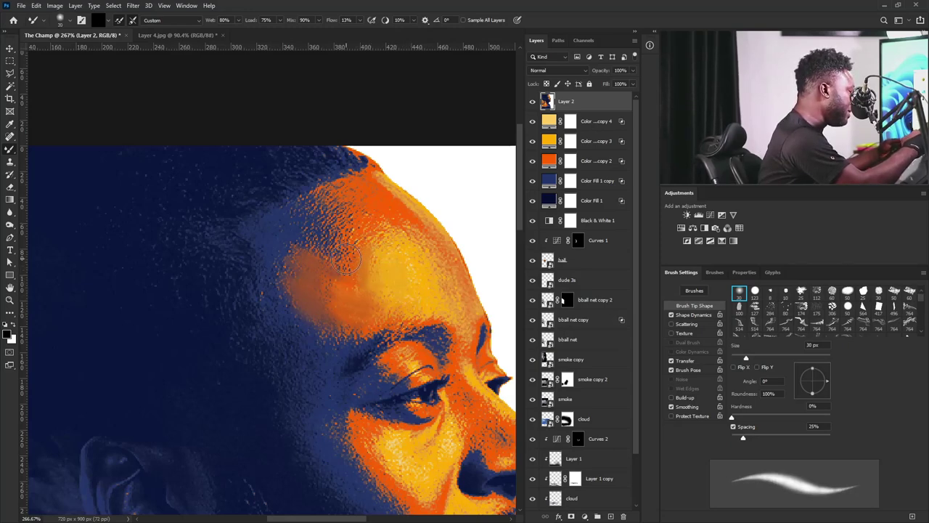
{"action": "mouse_move", "coordinate": [348, 270]}
{"action": "left_mouse_down"}
{"action": "mouse_move", "coordinate": [351, 316]}
{"action": "mouse_move", "coordinate": [287, 271]}
{"action": "mouse_move", "coordinate": [294, 257]}
{"action": "mouse_move", "coordinate": [292, 277]}
{"action": "mouse_move", "coordinate": [327, 246]}
{"action": "mouse_move", "coordinate": [357, 198]}
{"action": "mouse_move", "coordinate": [330, 216]}
{"action": "mouse_move", "coordinate": [323, 210]}
{"action": "mouse_move", "coordinate": [367, 219]}
{"action": "mouse_move", "coordinate": [378, 209]}
{"action": "mouse_move", "coordinate": [350, 221]}
{"action": "mouse_move", "coordinate": [368, 199]}
{"action": "mouse_move", "coordinate": [387, 222]}
{"action": "mouse_move", "coordinate": [376, 259]}
{"action": "mouse_move", "coordinate": [385, 232]}
{"action": "left_mouse_up"}
{"action": "key", "text": "bracketleft"}
{"action": "key", "text": "bracketleft"}
{"action": "key", "text": "bracketleft"}
{"action": "mouse_move", "coordinate": [427, 314]}
{"action": "left_mouse_down"}
{"action": "mouse_move", "coordinate": [420, 278]}
{"action": "mouse_move", "coordinate": [386, 254]}
{"action": "mouse_move", "coordinate": [372, 263]}
{"action": "mouse_move", "coordinate": [398, 239]}
{"action": "mouse_move", "coordinate": [438, 269]}
{"action": "mouse_move", "coordinate": [451, 310]}
{"action": "left_mouse_up"}
Blend the forehead's front edge and the area around the brow with finer 5 to 10 px Mixer Brush strokes
{"action": "key", "text": "bracketleft"}
{"action": "key", "text": "bracketleft"}
{"action": "key", "text": "bracketleft"}
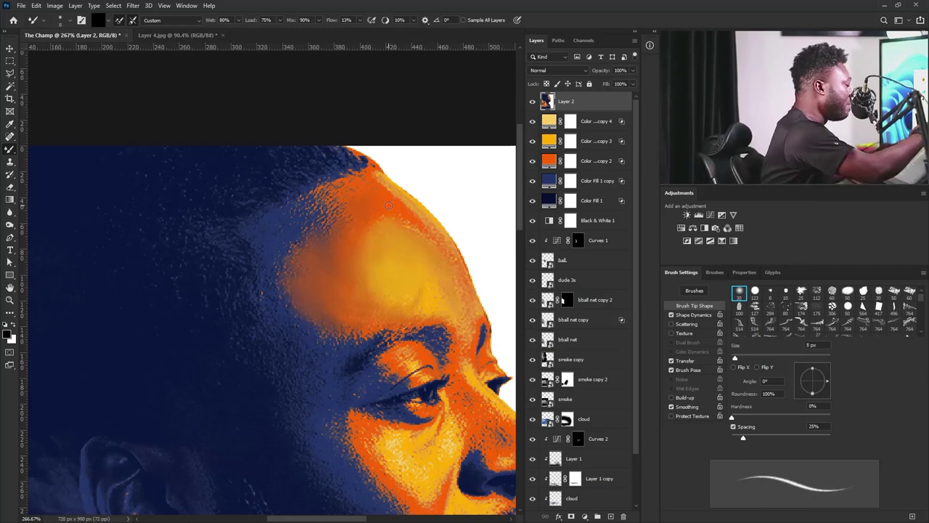
{"action": "mouse_move", "coordinate": [447, 249]}
{"action": "left_mouse_down"}
{"action": "mouse_move", "coordinate": [462, 335]}
{"action": "mouse_move", "coordinate": [403, 300]}
{"action": "mouse_move", "coordinate": [432, 294]}
{"action": "mouse_move", "coordinate": [390, 269]}
{"action": "mouse_move", "coordinate": [382, 245]}
{"action": "mouse_move", "coordinate": [383, 301]}
{"action": "left_mouse_up"}
{"action": "key", "text": "bracketright"}
{"action": "key", "text": "bracketright"}
{"action": "mouse_move", "coordinate": [472, 378]}
{"action": "left_mouse_down"}
{"action": "mouse_move", "coordinate": [452, 335]}
{"action": "mouse_move", "coordinate": [356, 332]}
{"action": "left_mouse_up"}
{"action": "left_click_drag", "start_coordinate": [453, 370], "coordinate": [425, 294]}
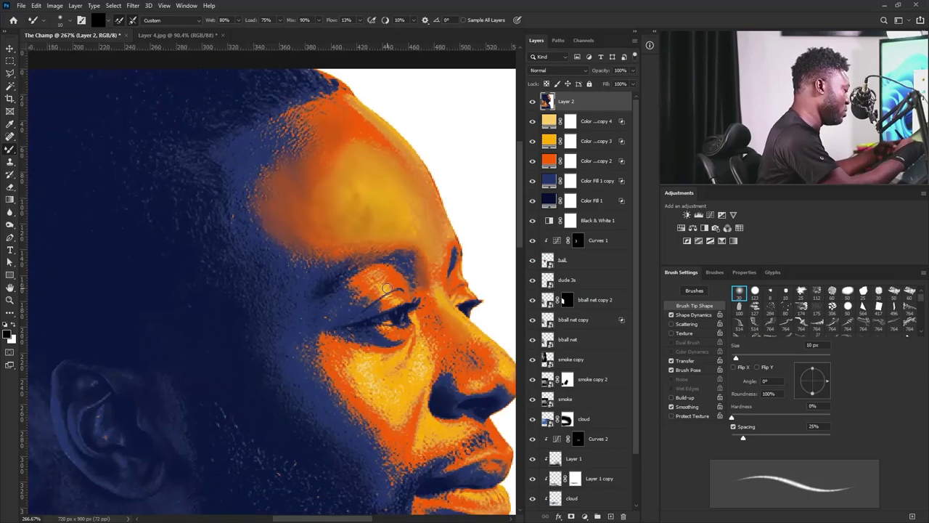
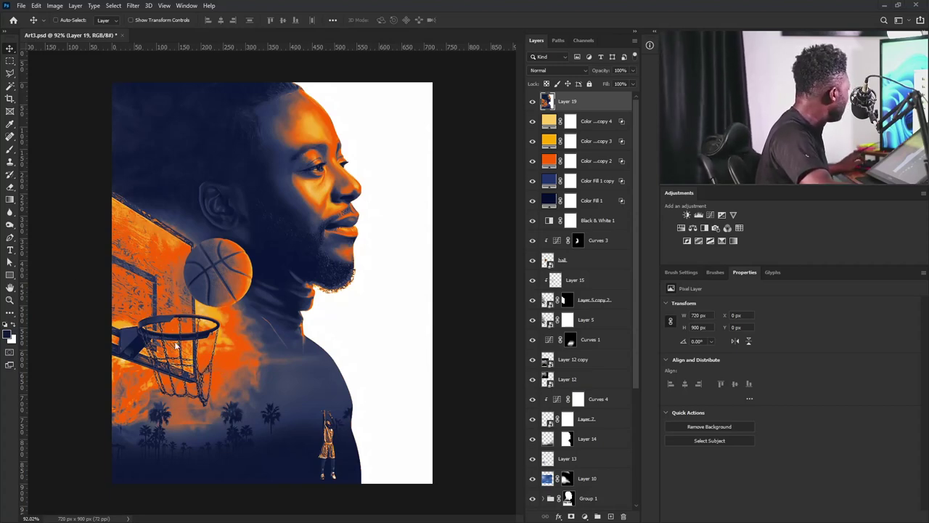
Add the text MEET THE CHAMP at the base of the basketball net and colour it white (ffffff)
{"action": "left_click", "coordinate": [9, 249]}
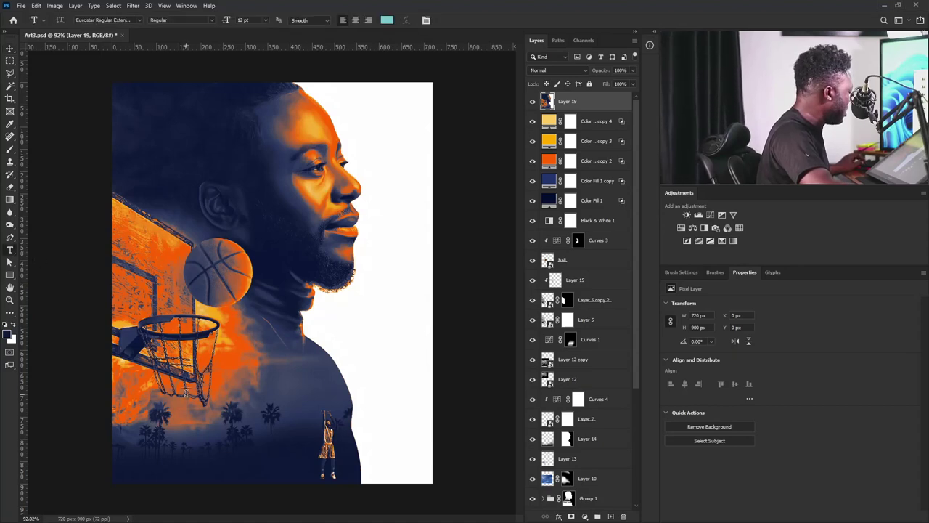
{"action": "left_click", "coordinate": [185, 392]}
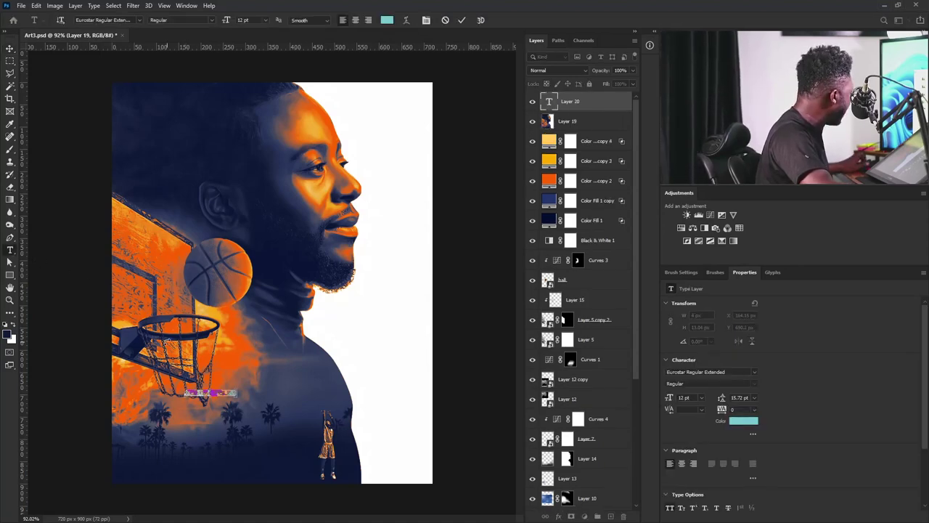
{"action": "key", "text": "ctrl+v"}
{"action": "key", "text": "ctrl+a"}
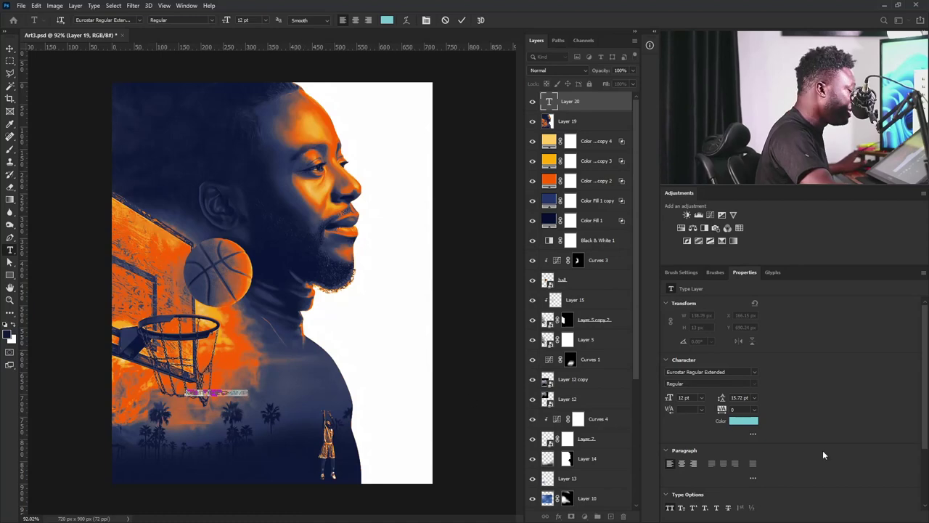
{"action": "left_click", "coordinate": [737, 424]}
{"action": "type", "text": "ffffff"}
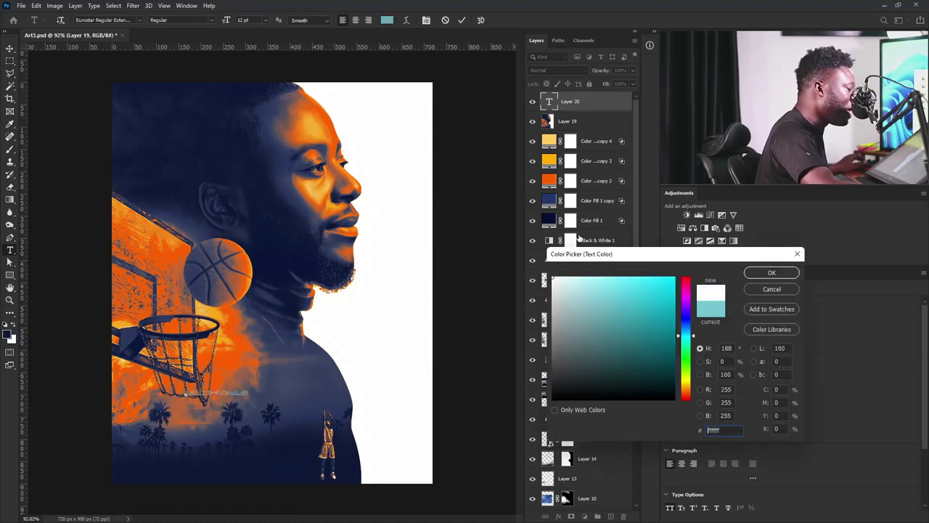
{"action": "left_click", "coordinate": [769, 273]}
Set the title's font to Incised901 NdIt BT Italic and break the line before CHAMP
{"action": "key", "text": "Down"}
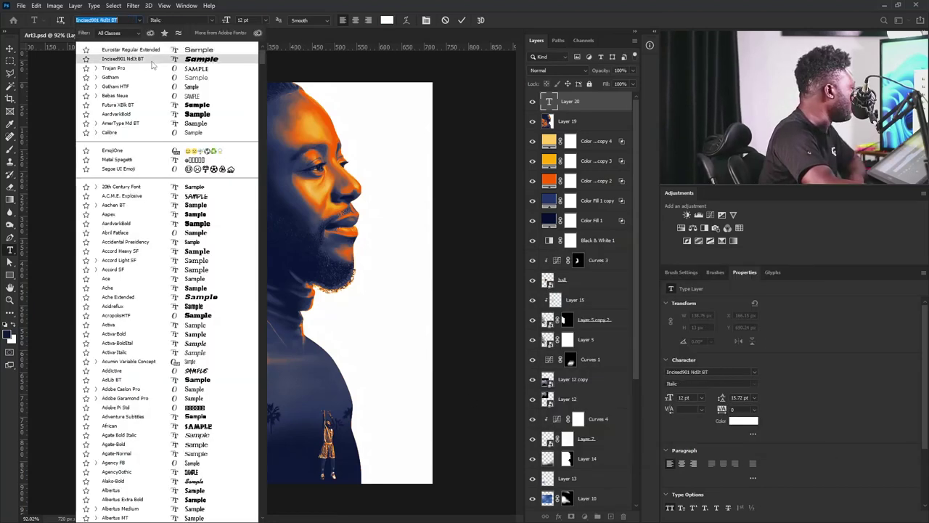
{"action": "key", "text": "Return"}
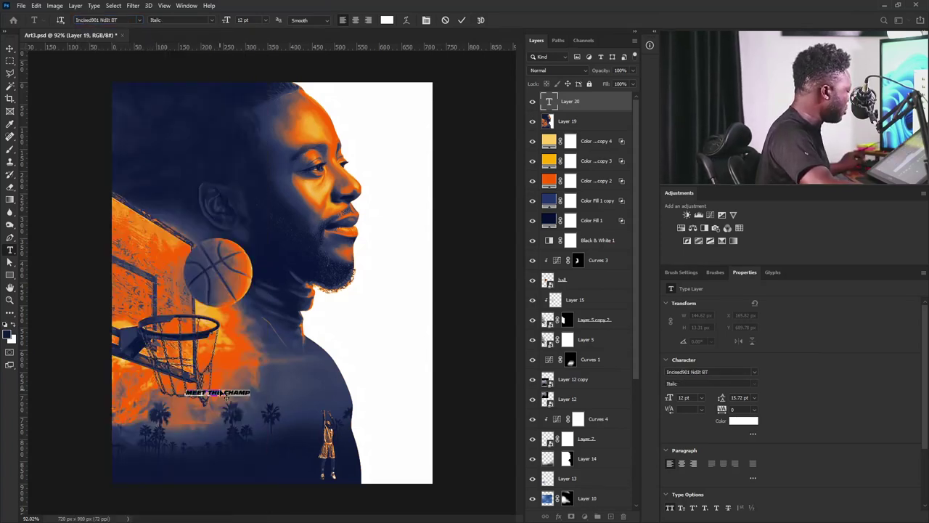
{"action": "left_click", "coordinate": [226, 395]}
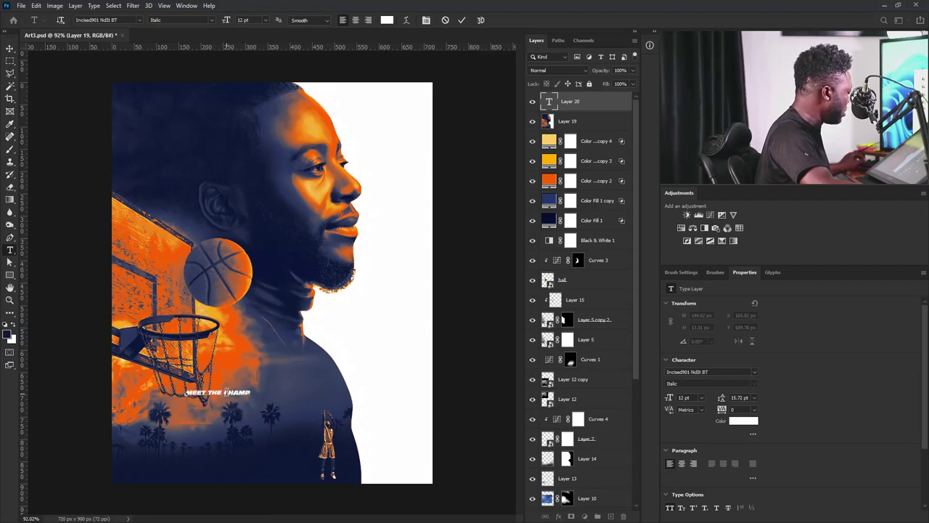
{"action": "key", "text": "Return"}
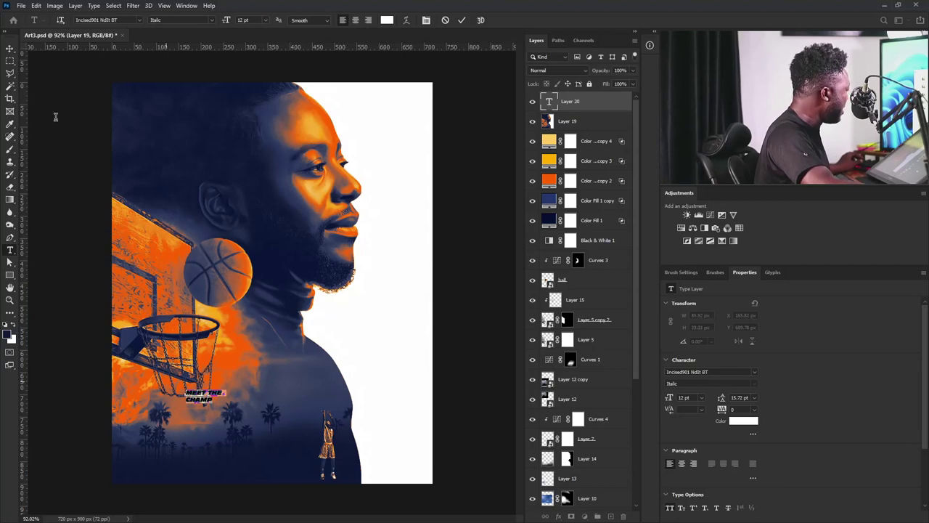
{"action": "key", "text": "ctrl+Return"}
Scale the title proportionally to about 393% and place it across the lower chest, overlapping the net
{"action": "key", "text": "ctrl+t"}
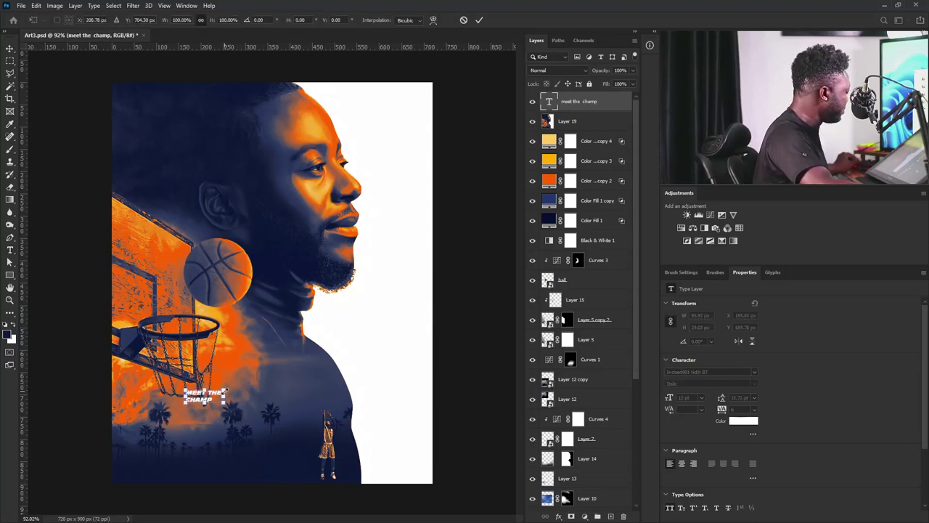
{"action": "left_click_drag", "start_coordinate": [226, 388], "coordinate": [264, 390]}
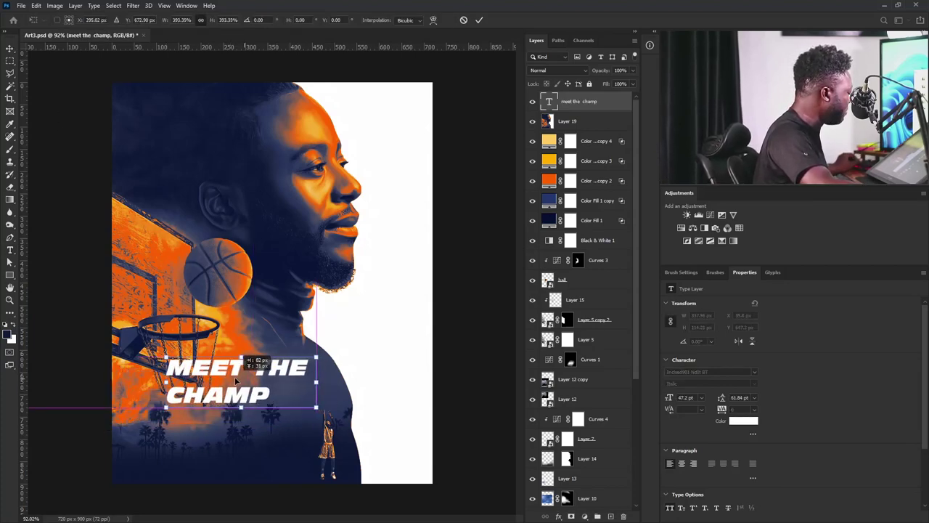
{"action": "key", "text": "Return"}
Reduce the word THE to 27 pt and close the gap between it and MEET
{"action": "double_click", "coordinate": [247, 378]}
{"action": "double_click", "coordinate": [247, 378]}
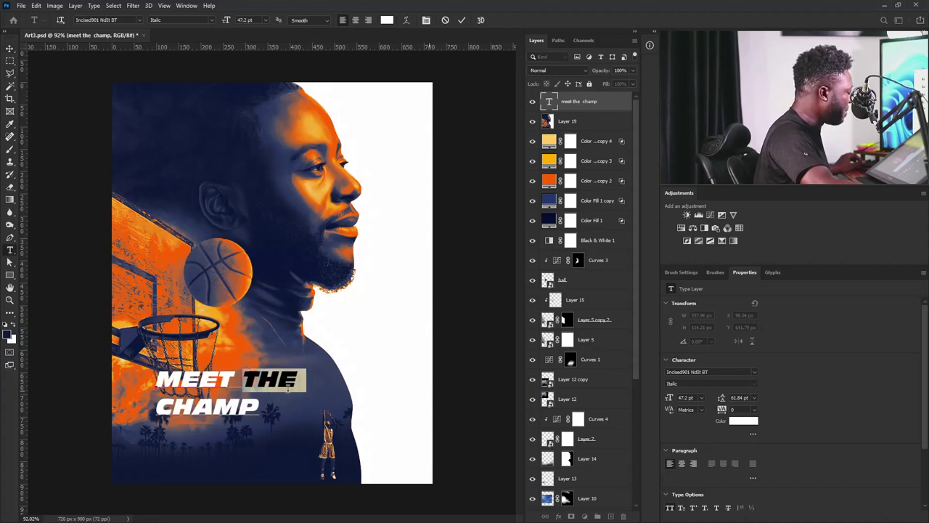
{"action": "left_click", "coordinate": [685, 397]}
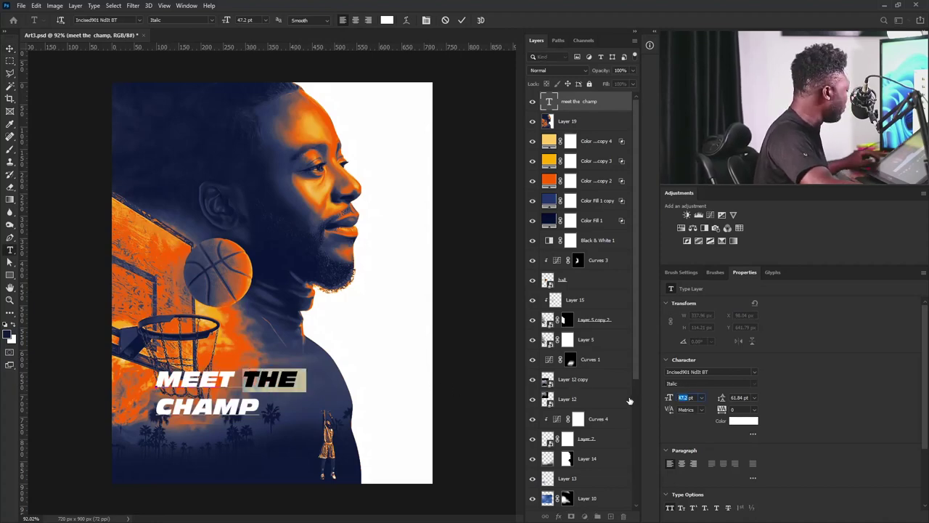
{"action": "key", "text": "Down"}
{"action": "key", "text": "Down"}
{"action": "key", "text": "Down"}
{"action": "key", "text": "Down"}
{"action": "key", "text": "Down"}
{"action": "key", "text": "Down"}
{"action": "key", "text": "Down"}
{"action": "key", "text": "Down"}
{"action": "key", "text": "Down"}
{"action": "key", "text": "Down"}
{"action": "key", "text": "Down"}
{"action": "key", "text": "Down"}
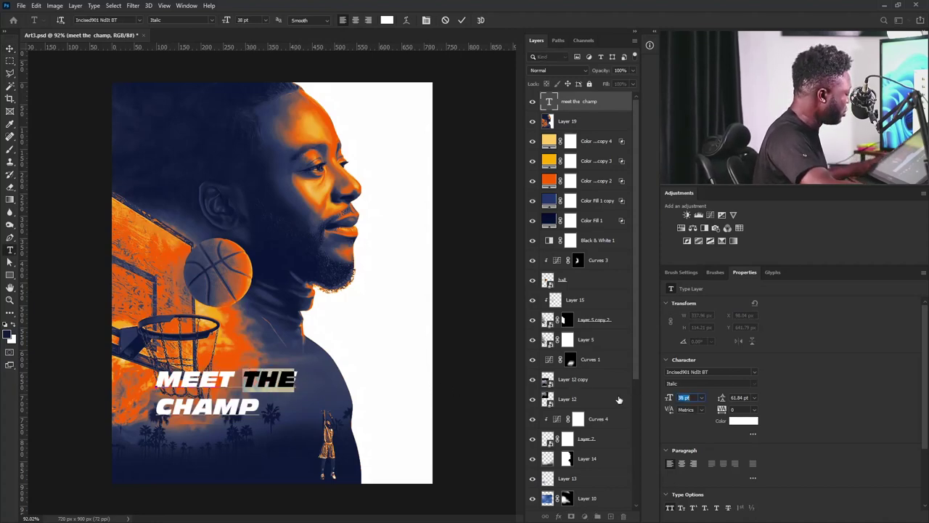
{"action": "key", "text": "Down"}
{"action": "key", "text": "Down"}
{"action": "key", "text": "Down"}
{"action": "key", "text": "Down"}
{"action": "key", "text": "Down"}
{"action": "key", "text": "Down"}
{"action": "key", "text": "Down"}
{"action": "key", "text": "Down"}
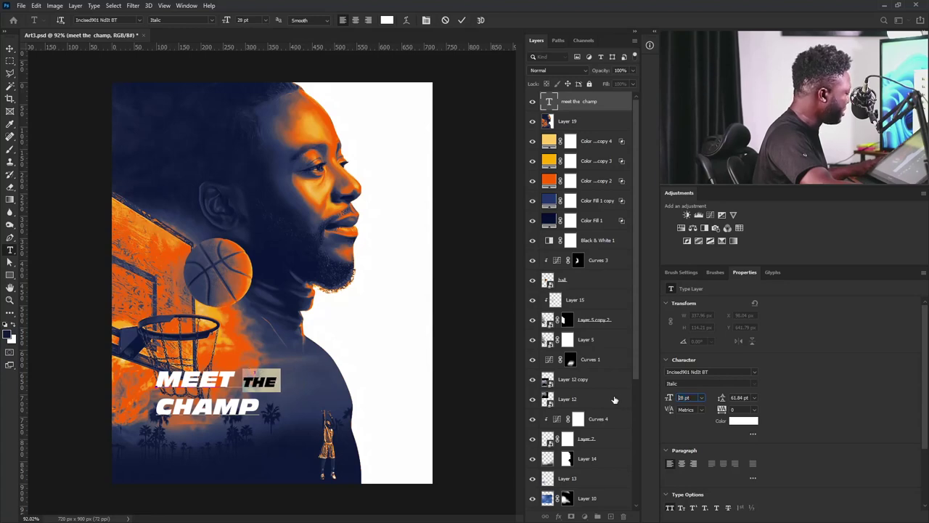
{"action": "left_click", "coordinate": [244, 382]}
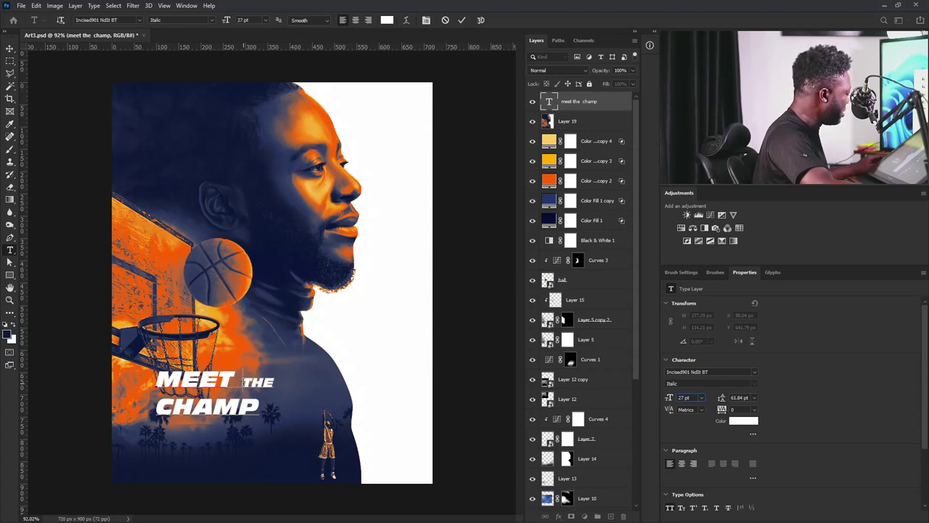
Set the whole title's leading to 45 pt and indent CHAMP slightly on the second line
{"action": "key", "text": "ctrl+a"}
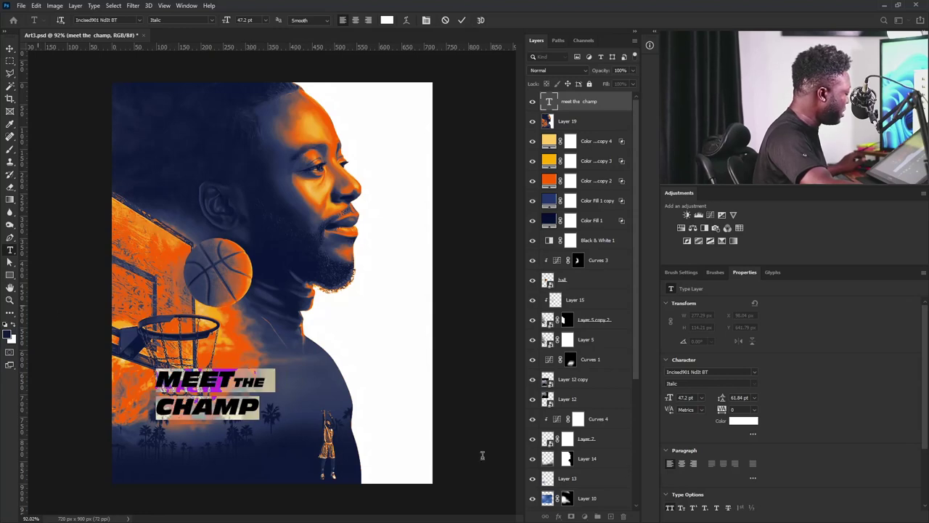
{"action": "left_click", "coordinate": [736, 397]}
{"action": "type", "text": "61"}
{"action": "key", "text": "Return"}
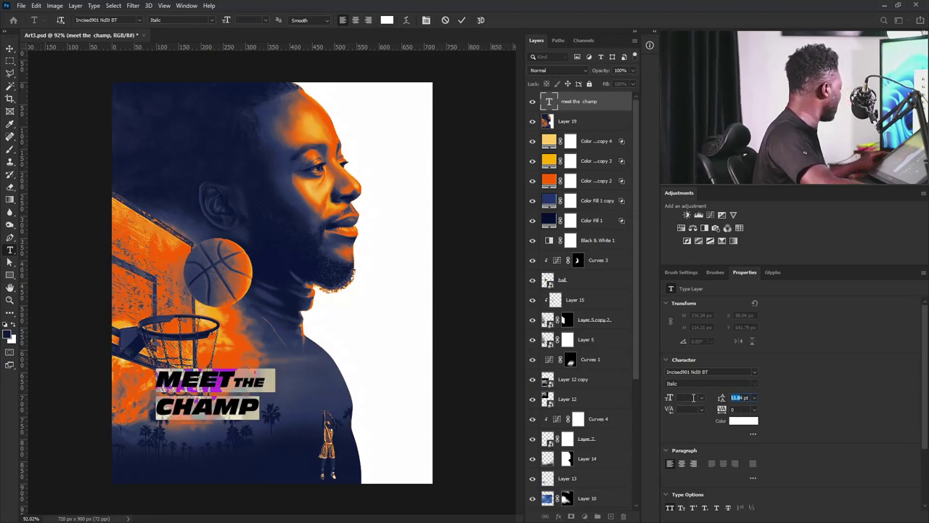
{"action": "key", "text": "Down"}
{"action": "key", "text": "Down"}
{"action": "key", "text": "Down"}
{"action": "key", "text": "Down"}
{"action": "key", "text": "Down"}
{"action": "key", "text": "Down"}
{"action": "key", "text": "Down"}
{"action": "key", "text": "Down"}
{"action": "key", "text": "Down"}
{"action": "key", "text": "Down"}
{"action": "key", "text": "Down"}
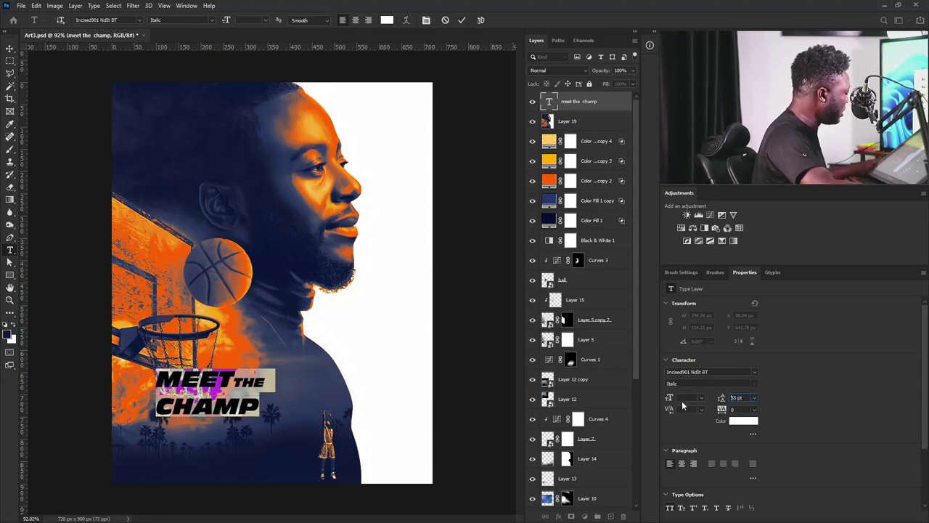
{"action": "key", "text": "Down"}
{"action": "key", "text": "Down"}
{"action": "key", "text": "Down"}
{"action": "key", "text": "Down"}
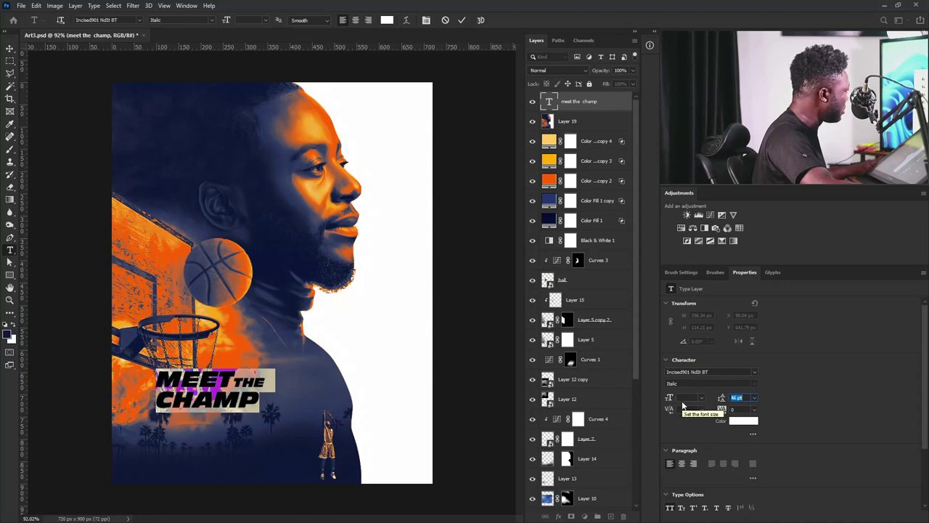
{"action": "key", "text": "Down"}
{"action": "left_click", "coordinate": [164, 403]}
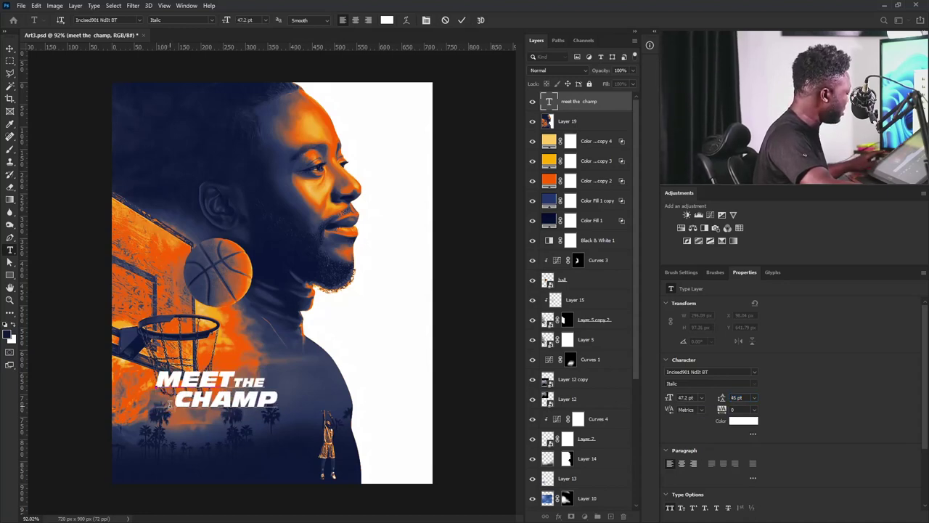
Scale the MEET THE CHAMP title up proportionally to about 379 px wide, keeping it over the lower chest
{"action": "left_click", "coordinate": [10, 47]}
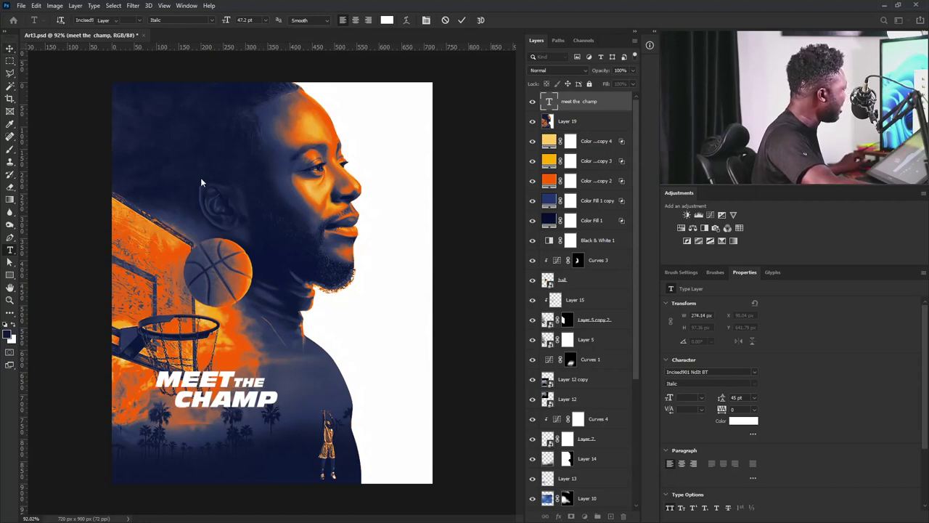
{"action": "key", "text": "ctrl+t"}
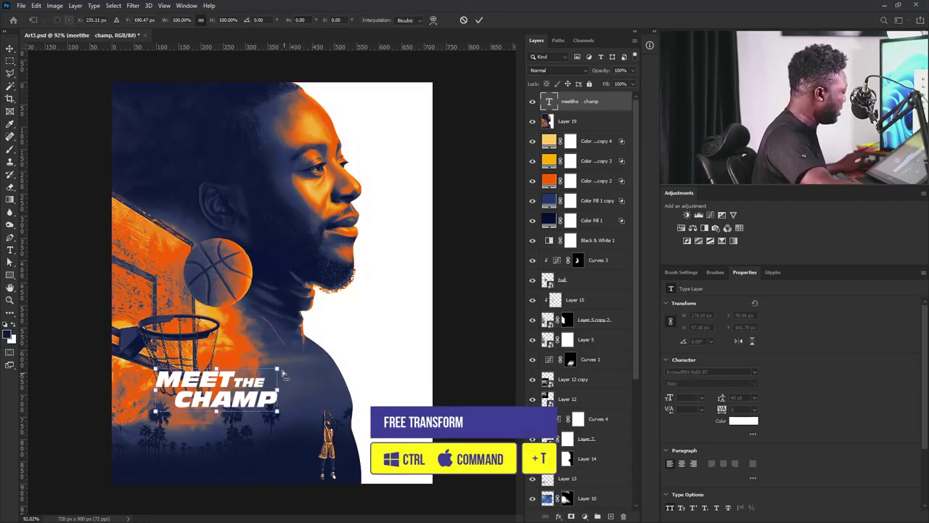
{"action": "mouse_move", "coordinate": [278, 369]}
{"action": "left_mouse_down"}
{"action": "mouse_move", "coordinate": [305, 358]}
{"action": "mouse_move", "coordinate": [274, 383]}
{"action": "left_mouse_up"}
{"action": "key", "text": "Return"}
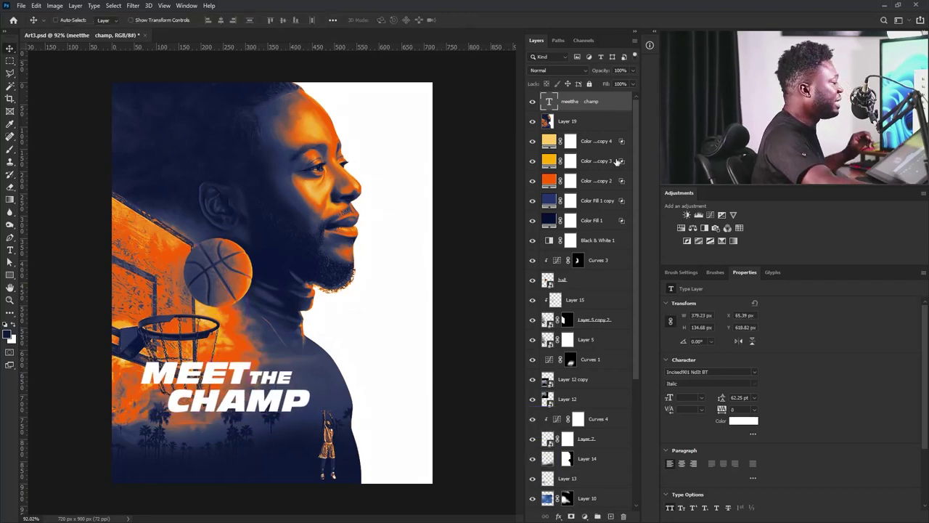
Add a black Multiply drop shadow to the title with 100% opacity, 146° angle, 3 px distance and 0 px size
{"action": "double_click", "coordinate": [617, 101]}
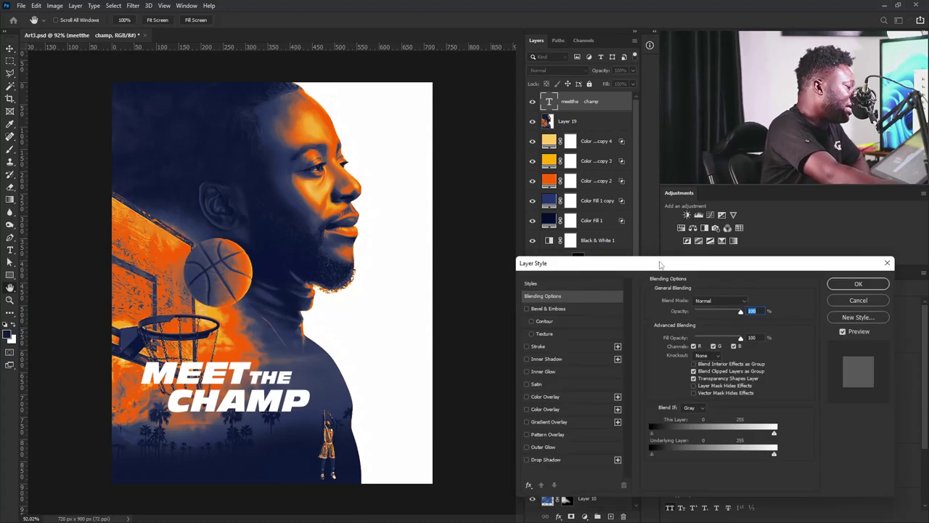
{"action": "left_click_drag", "start_coordinate": [655, 269], "coordinate": [663, 265]}
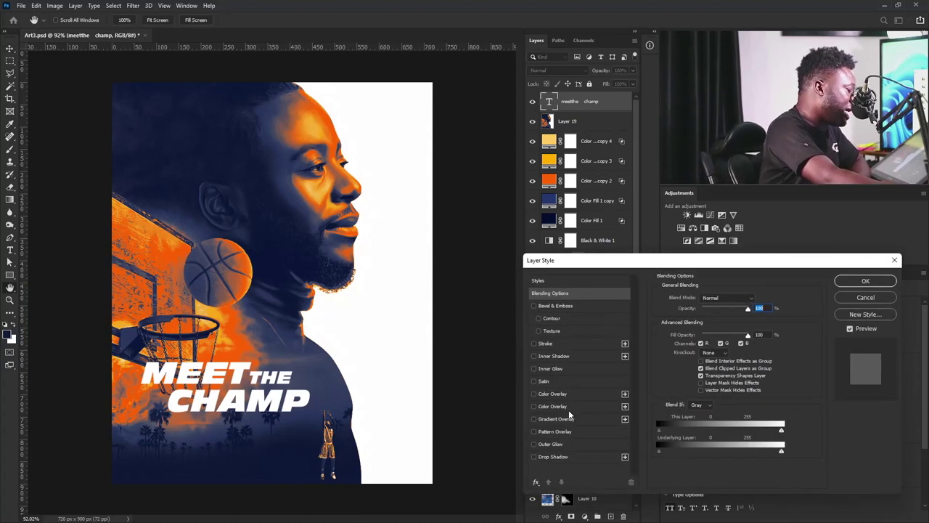
{"action": "left_click", "coordinate": [545, 457]}
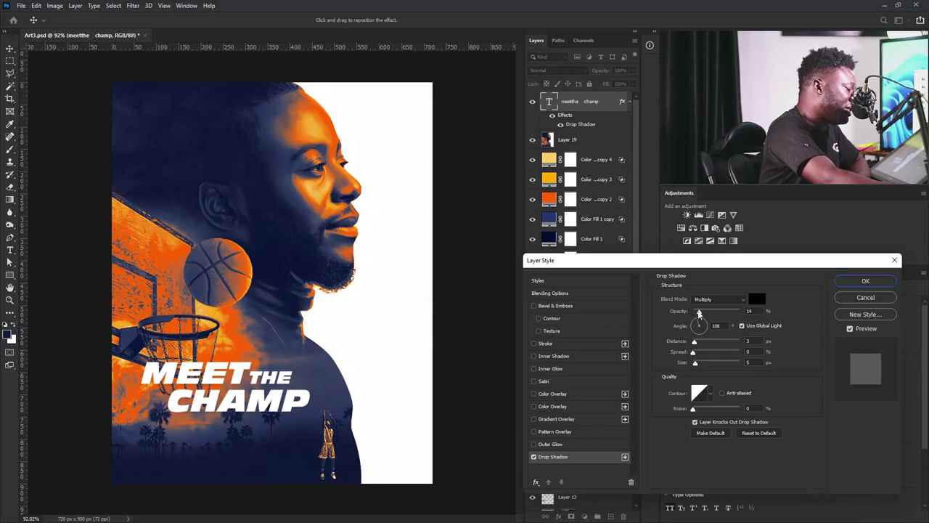
{"action": "left_click_drag", "start_coordinate": [699, 310], "coordinate": [924, 313]}
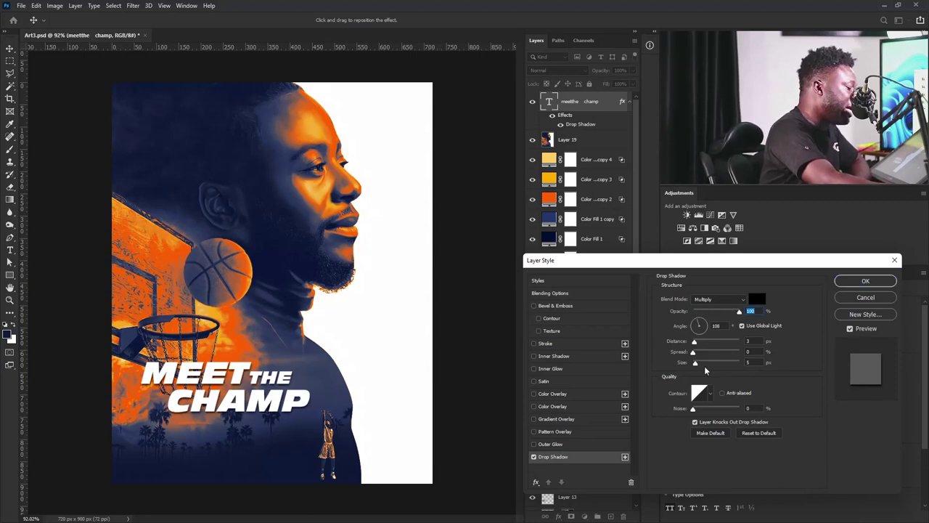
{"action": "left_click_drag", "start_coordinate": [699, 364], "coordinate": [363, 425]}
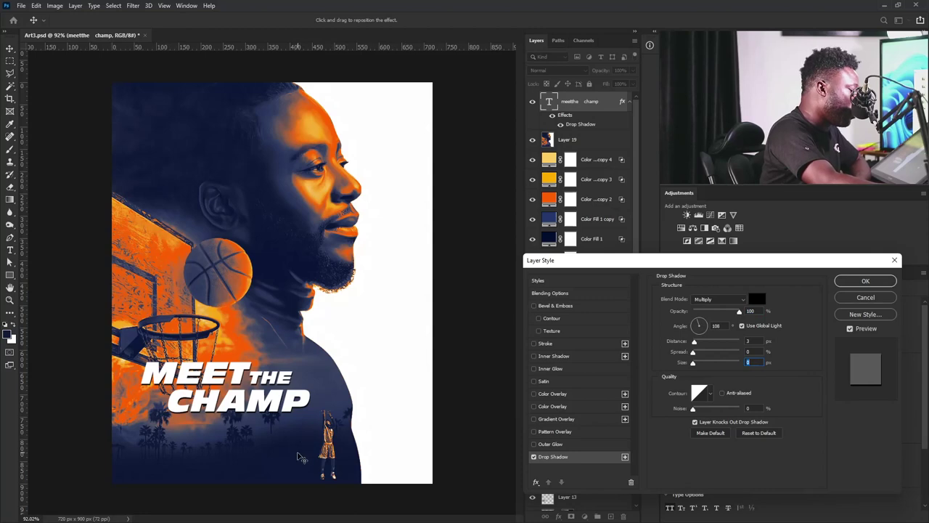
{"action": "left_click_drag", "start_coordinate": [267, 414], "coordinate": [268, 414]}
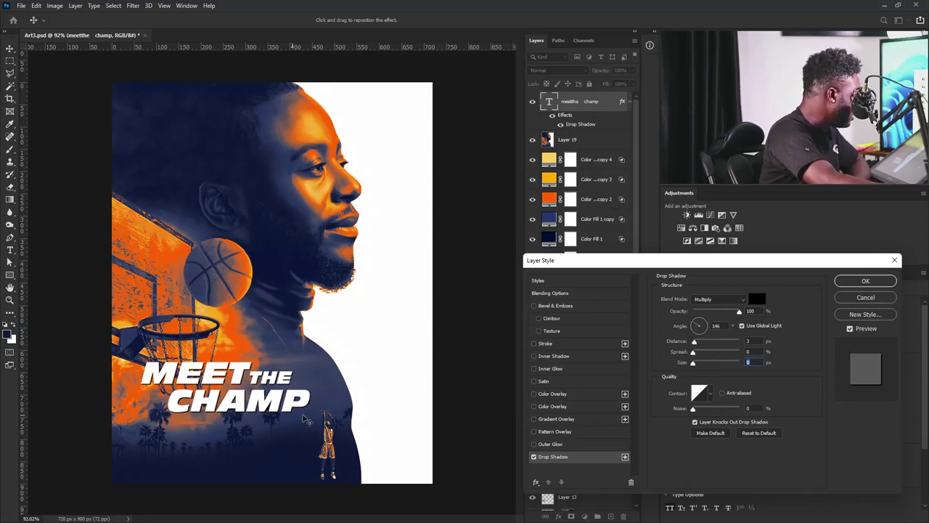
{"action": "left_click", "coordinate": [865, 281]}
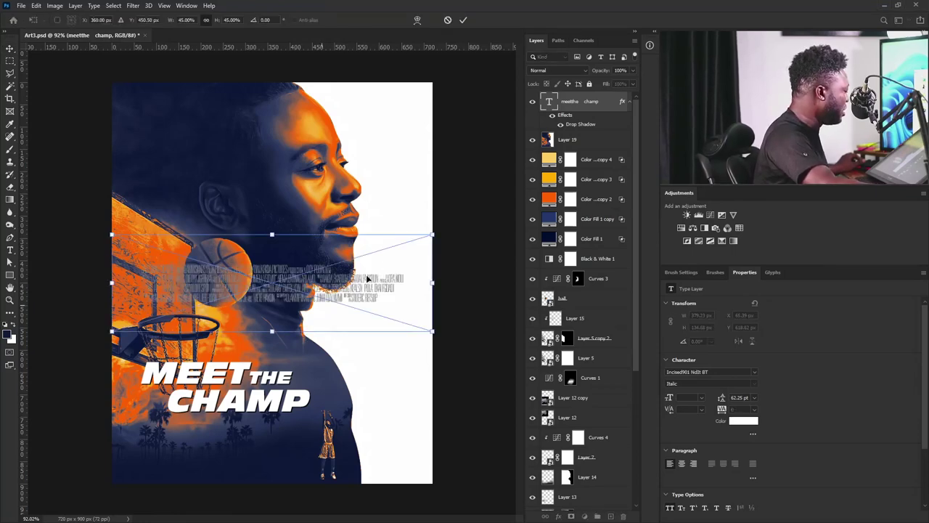
Scale the placed postercredits_4lines_left image to about 34.5% beneath the title, and shift it together with the title slightly down and left
{"action": "left_click_drag", "start_coordinate": [433, 237], "coordinate": [410, 248]}
{"action": "left_click_drag", "start_coordinate": [241, 291], "coordinate": [246, 433]}
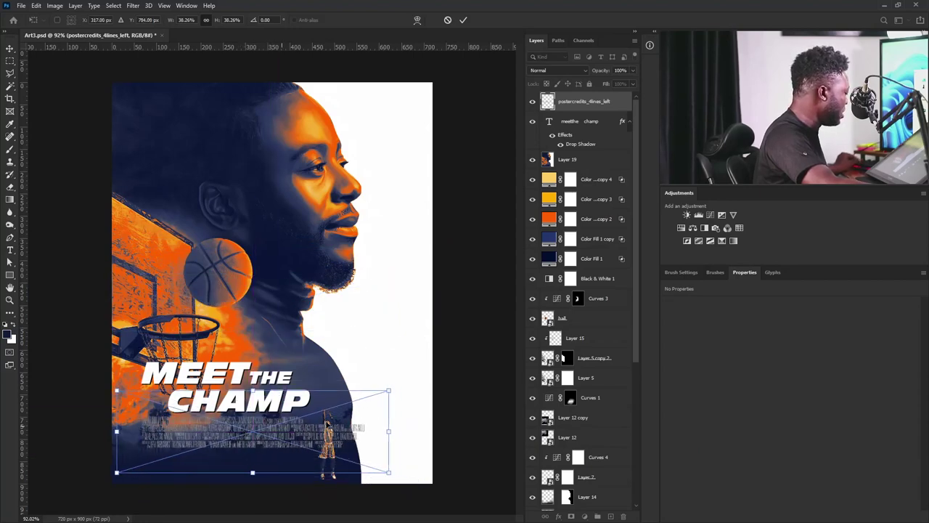
{"action": "left_click_drag", "start_coordinate": [390, 473], "coordinate": [364, 471]}
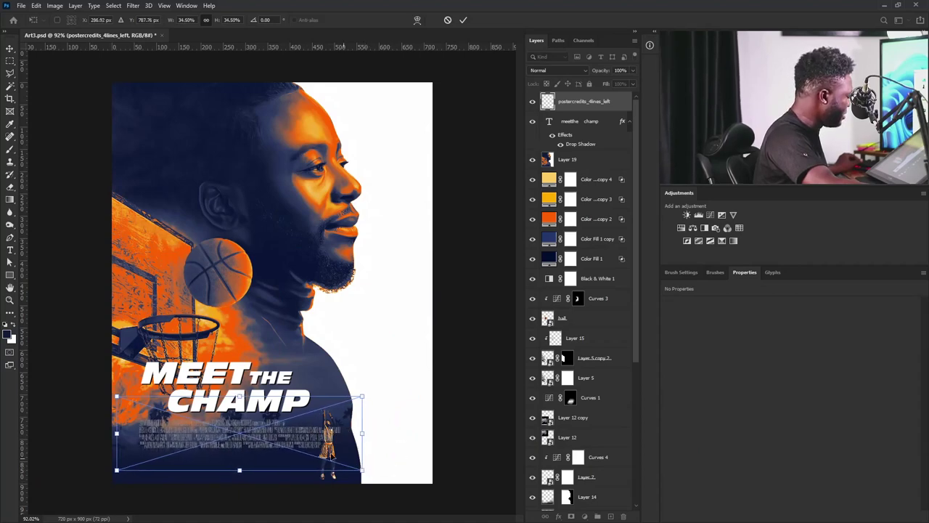
{"action": "key", "text": "Return"}
{"action": "key", "text": "shift+alt+bracketleft"}
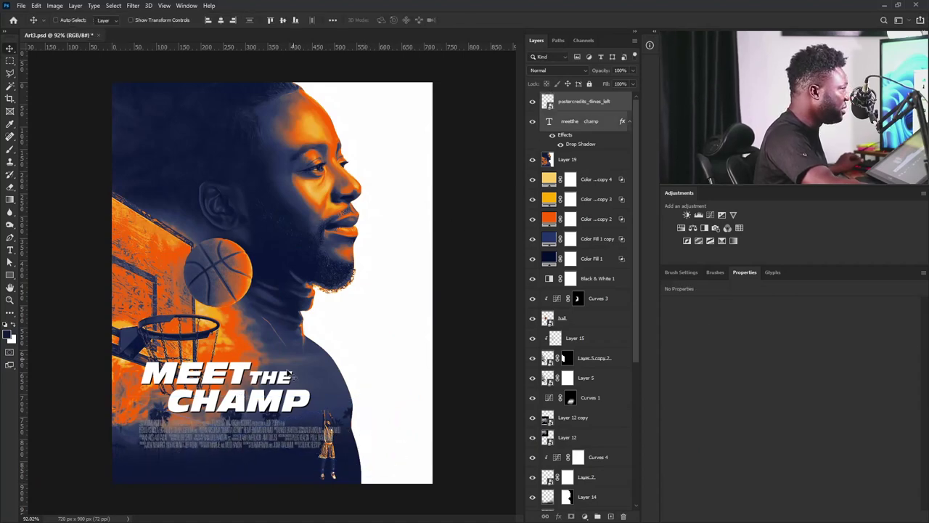
{"action": "left_click_drag", "start_coordinate": [267, 395], "coordinate": [254, 404]}
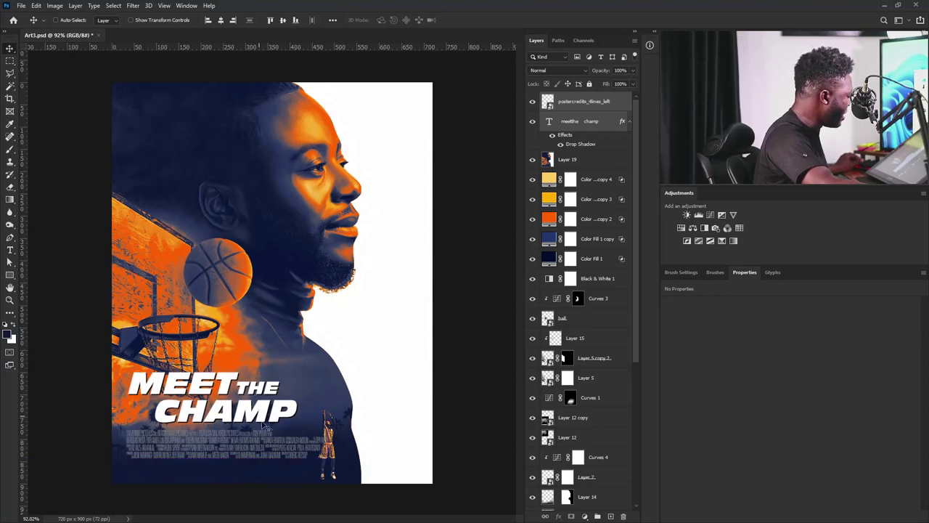
Apply a Normal Color Overlay in light cyan #8dd2dc at 100% opacity to the credits block
{"action": "left_click", "coordinate": [616, 104]}
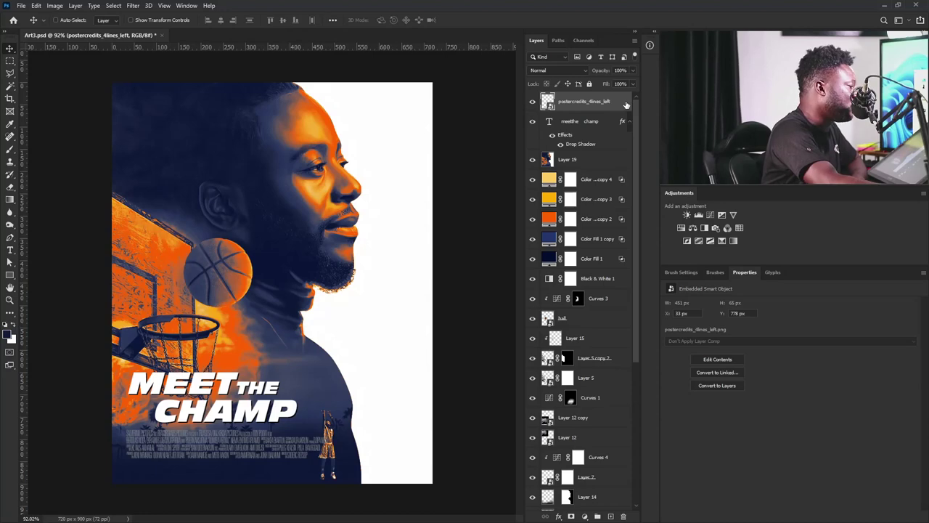
{"action": "double_click", "coordinate": [626, 105]}
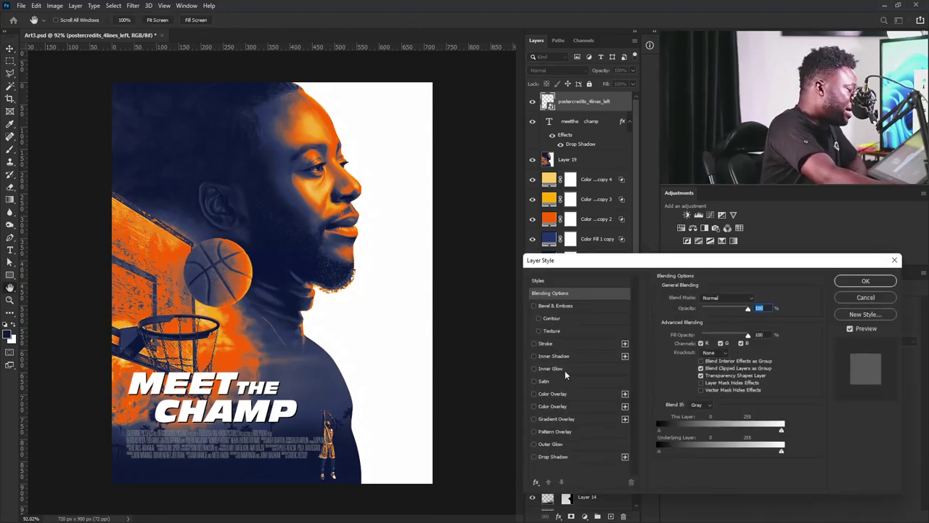
{"action": "left_click", "coordinate": [534, 407]}
{"action": "left_click", "coordinate": [547, 406]}
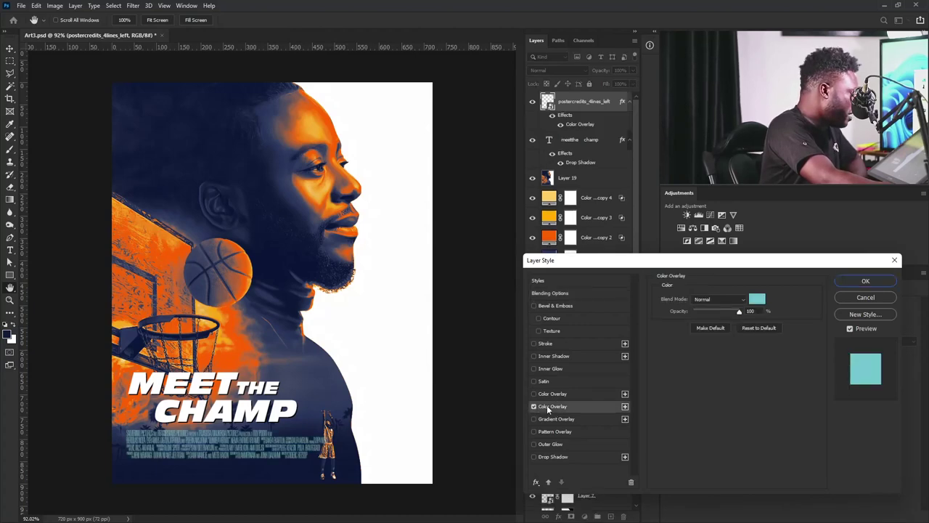
{"action": "left_click", "coordinate": [757, 298]}
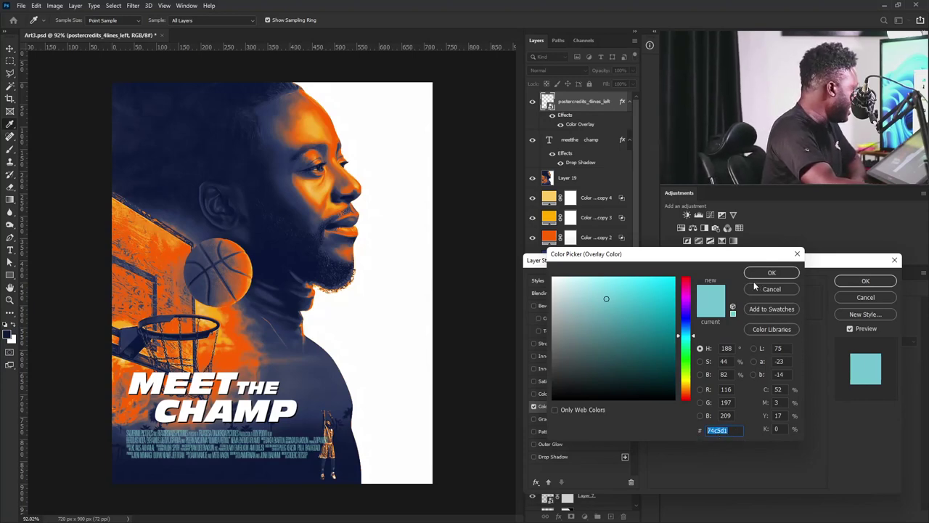
{"action": "left_click_drag", "start_coordinate": [601, 298], "coordinate": [594, 289]}
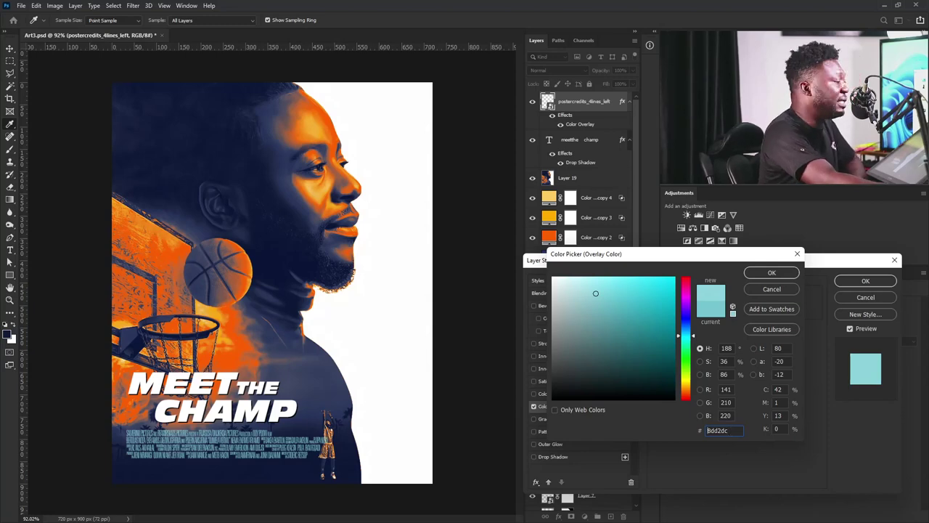
{"action": "left_click", "coordinate": [771, 273]}
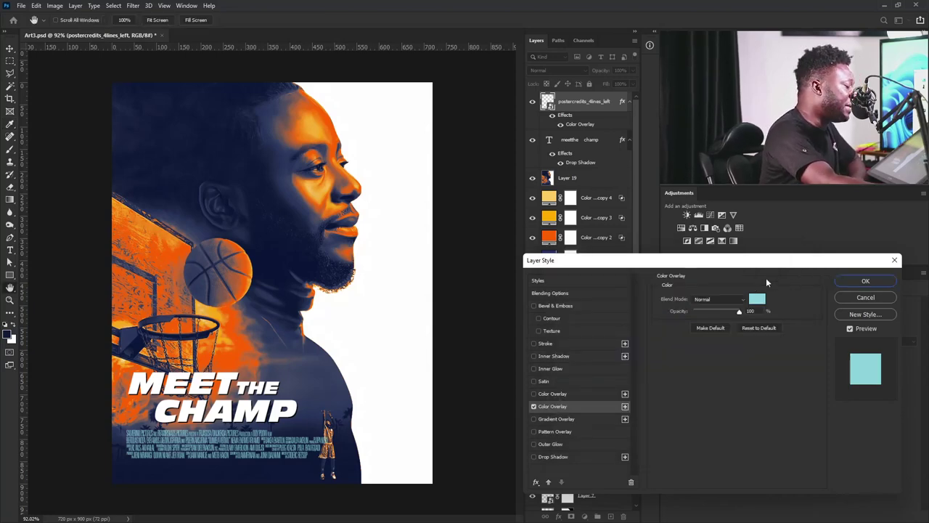
{"action": "left_click", "coordinate": [864, 281]}
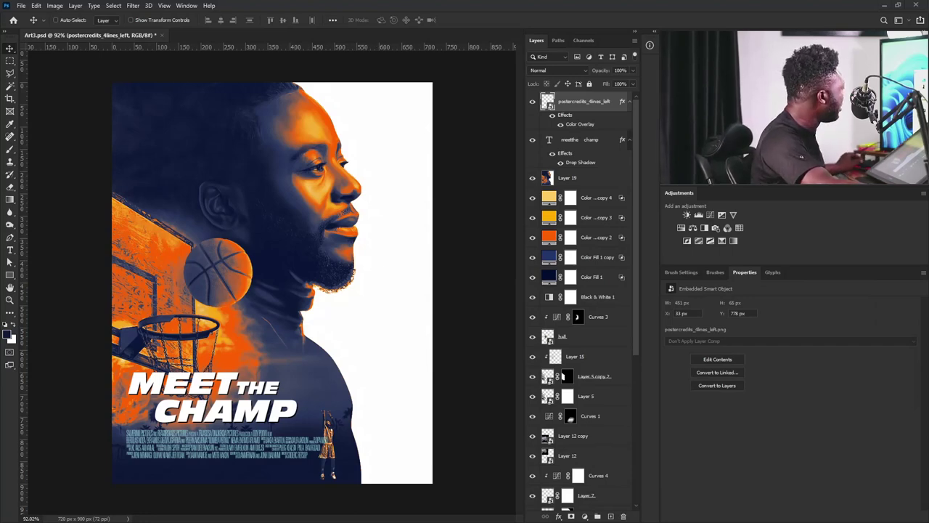
Place the studio logo image and scale it down to about 130 px wide beneath the credits block
{"action": "left_click_drag", "start_coordinate": [254, 463], "coordinate": [381, 288]}
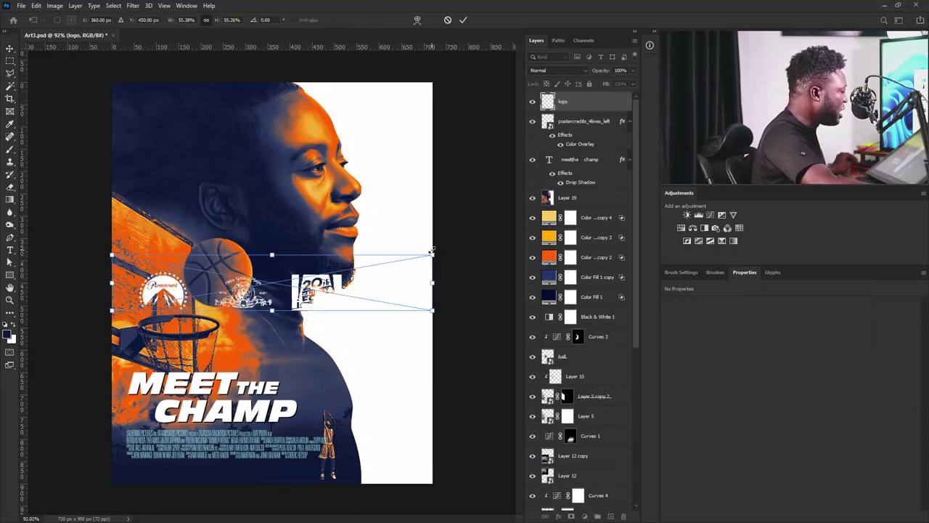
{"action": "left_click_drag", "start_coordinate": [431, 251], "coordinate": [245, 474]}
{"action": "key", "text": "Return"}
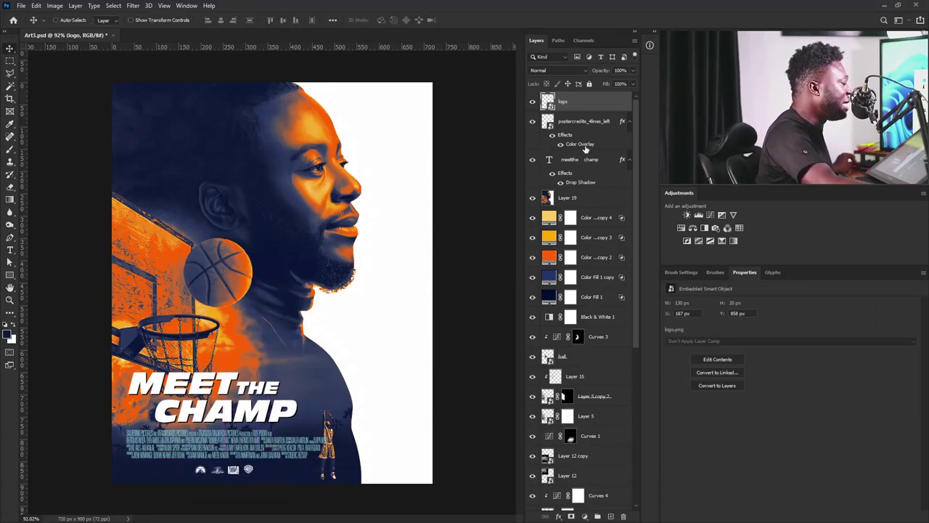
Copy the credits block's Color Overlay onto the logo layer and shift the logo row slightly left
{"action": "left_click_drag", "start_coordinate": [585, 149], "coordinate": [588, 147]}
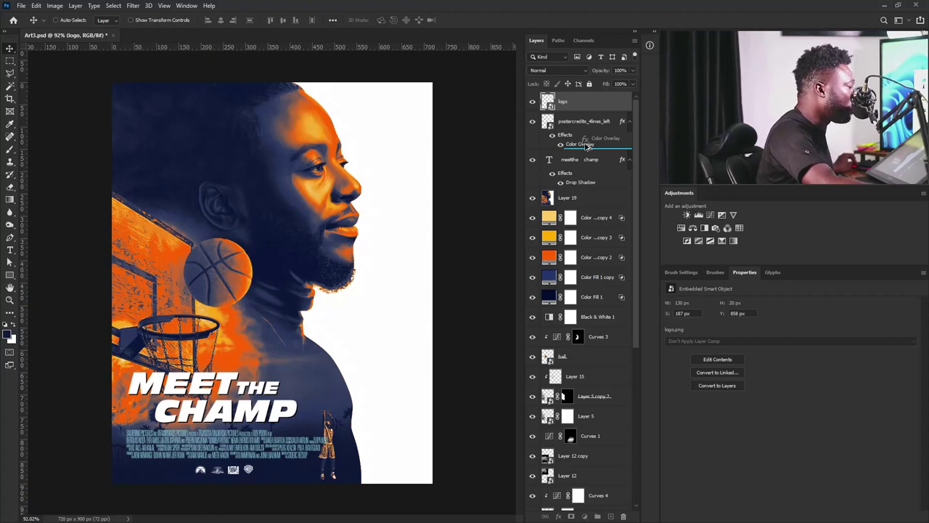
{"action": "left_click_drag", "start_coordinate": [587, 145], "coordinate": [588, 103]}
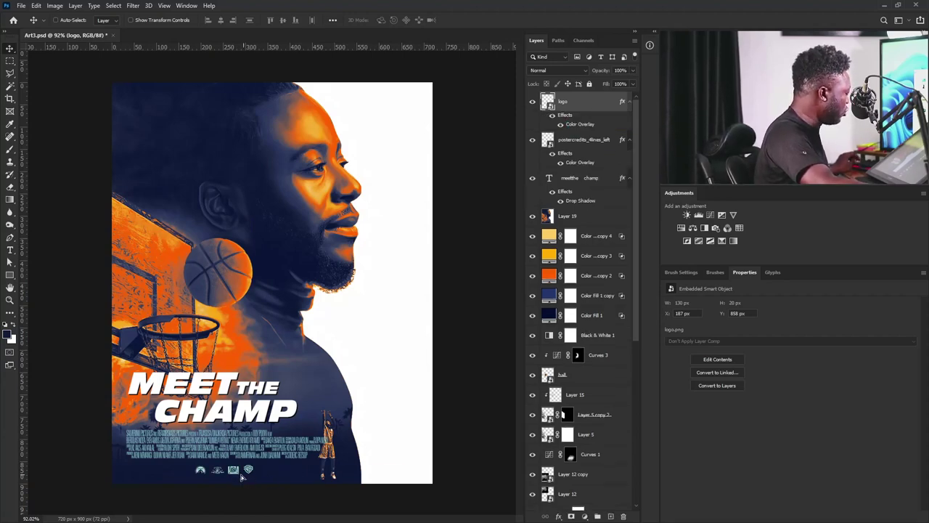
{"action": "left_click_drag", "start_coordinate": [243, 477], "coordinate": [233, 475]}
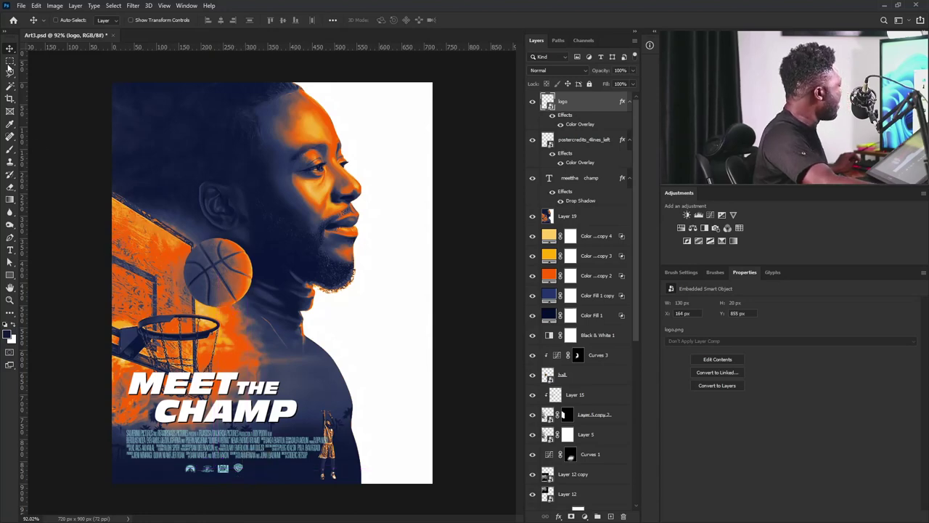
Add a white text line reading OCTOBER 12 and set its font to Eurostar Regular Extended
{"action": "left_click", "coordinate": [11, 251]}
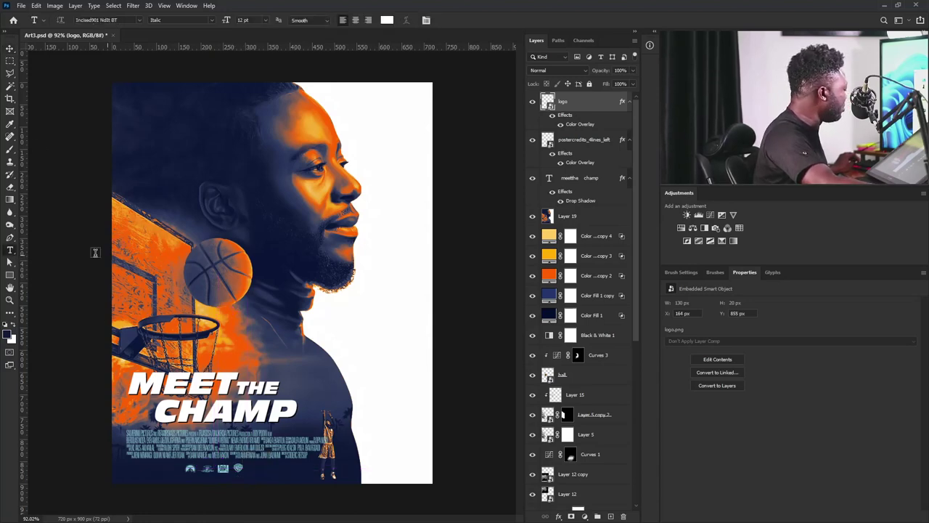
{"action": "left_click", "coordinate": [194, 188]}
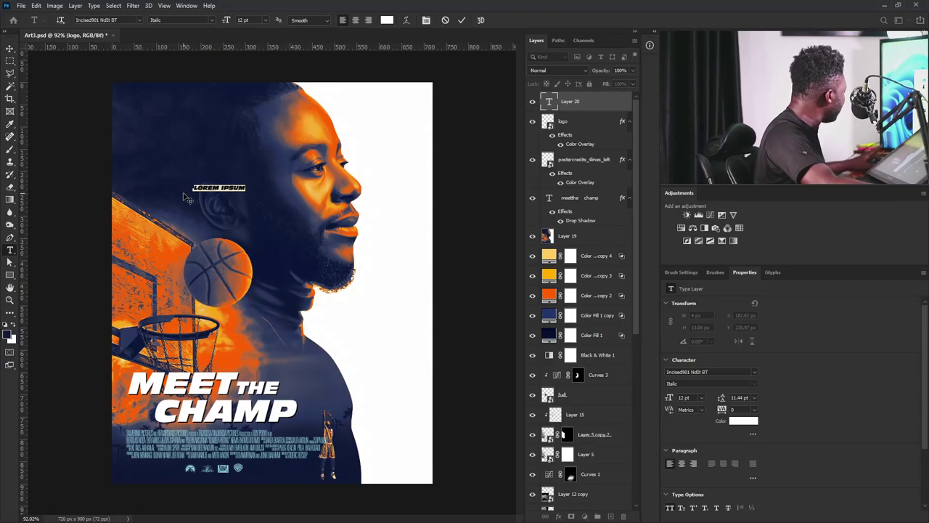
{"action": "type", "text": "act"}
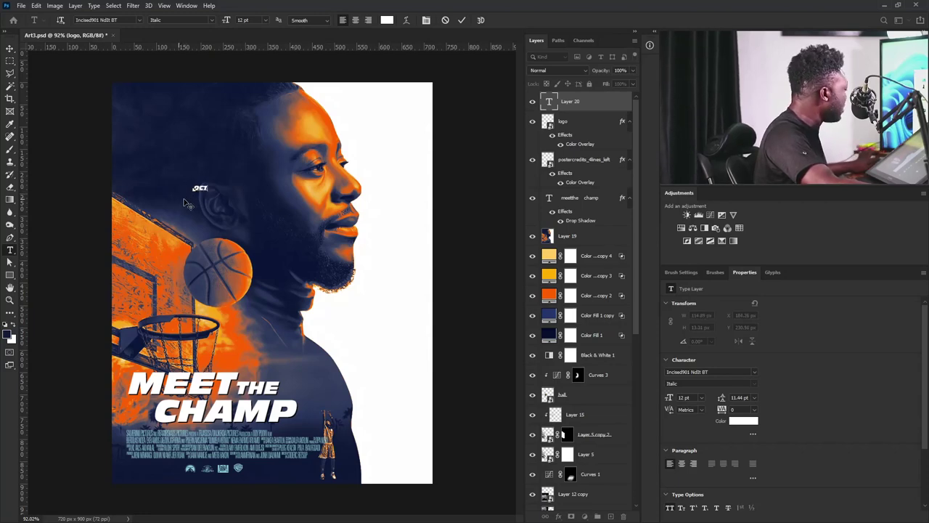
{"action": "type", "text": "ober"}
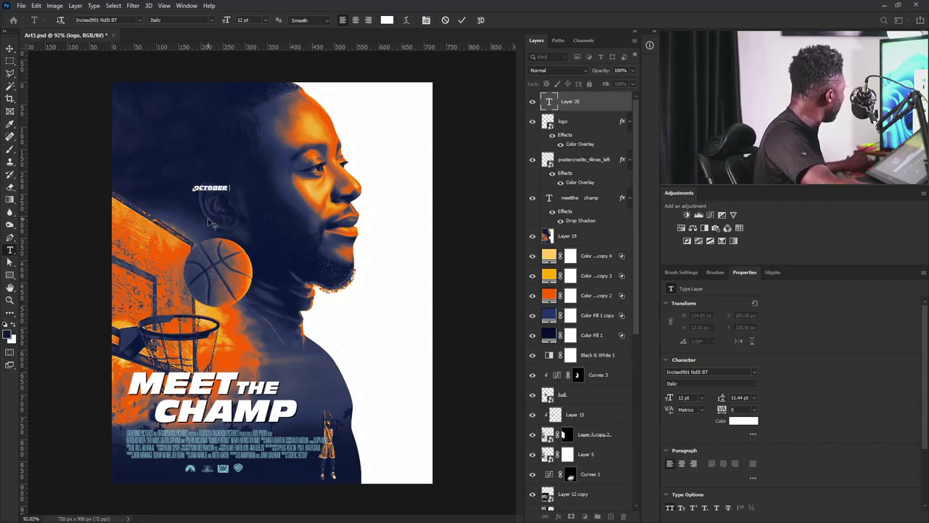
{"action": "type", "text": " 12"}
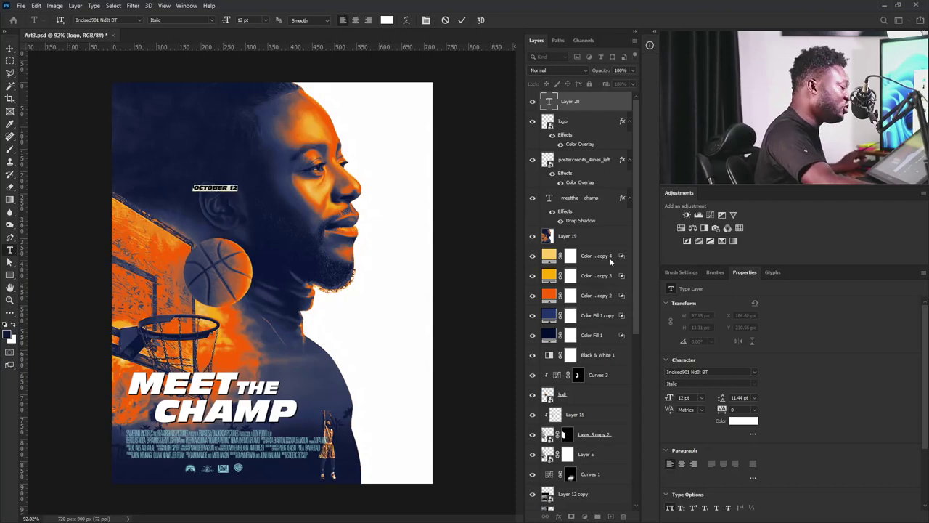
{"action": "left_click", "coordinate": [140, 21]}
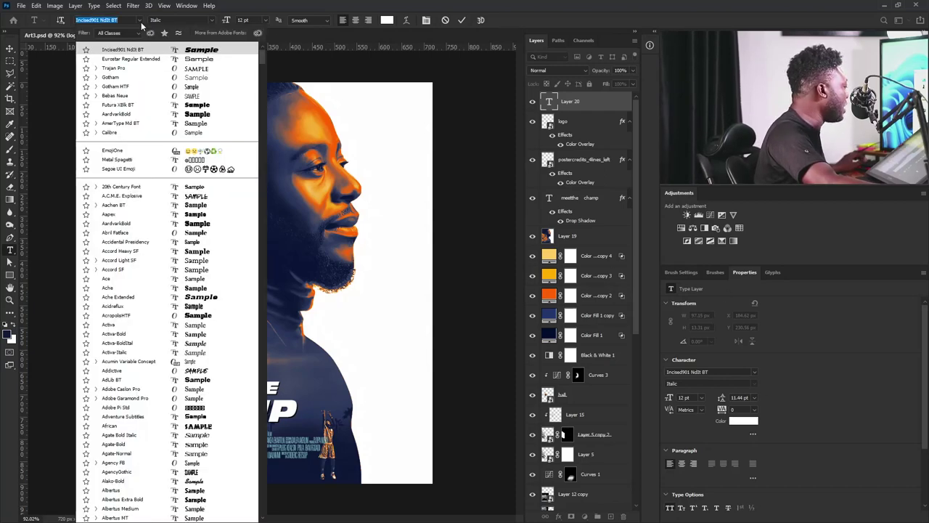
{"action": "left_click", "coordinate": [199, 59]}
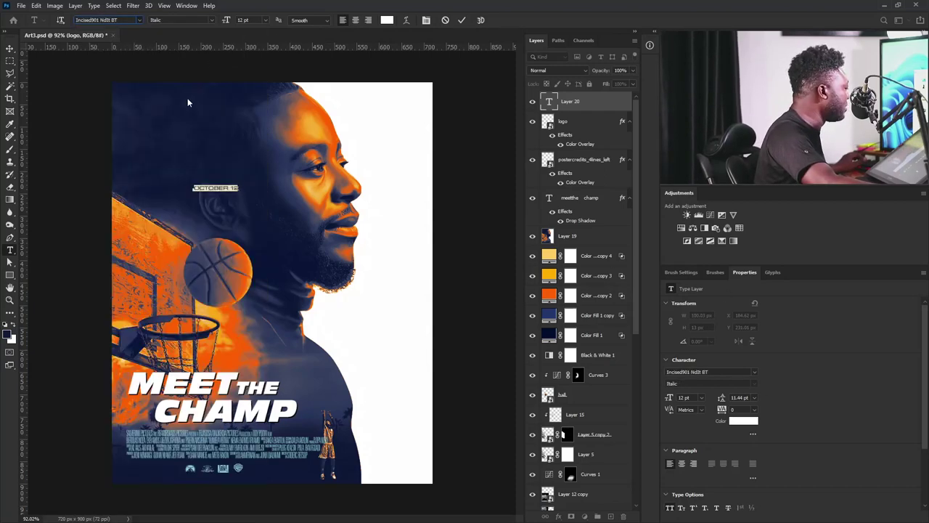
Move the OCTOBER 12 text below the credits, aligned with their left edge, and scale it to about 17.72 pt
{"action": "left_click", "coordinate": [10, 49]}
{"action": "left_click_drag", "start_coordinate": [211, 190], "coordinate": [182, 471]}
{"action": "key", "text": "ctrl+t"}
{"action": "key", "text": "Return"}
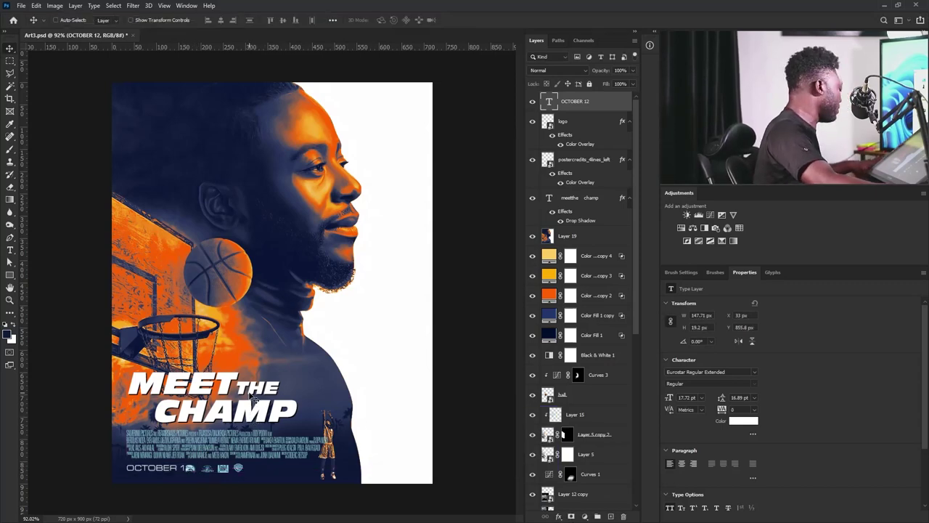
{"action": "key", "text": "Down"}
Move the studio logo row just right of the OCTOBER 12 text, and nudge the logos and date up about 4 px together
{"action": "left_click", "coordinate": [570, 120]}
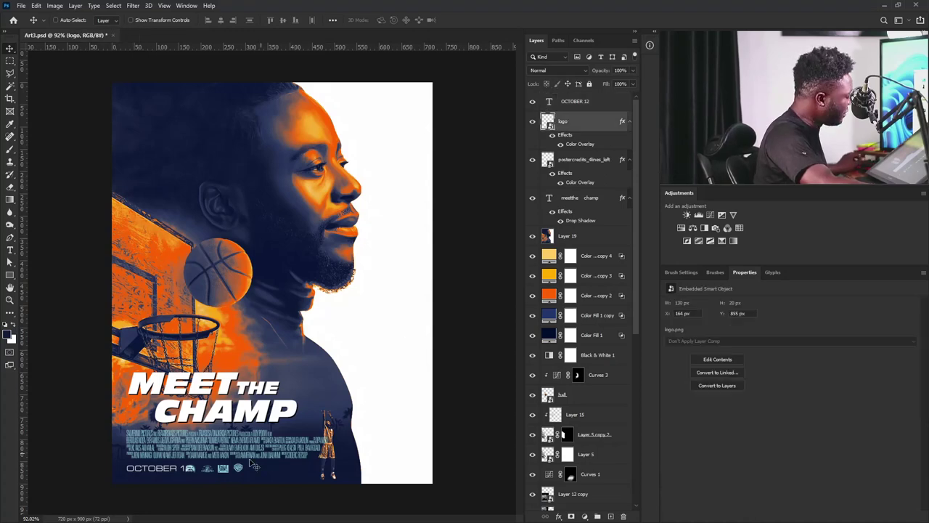
{"action": "left_click_drag", "start_coordinate": [237, 470], "coordinate": [249, 472]}
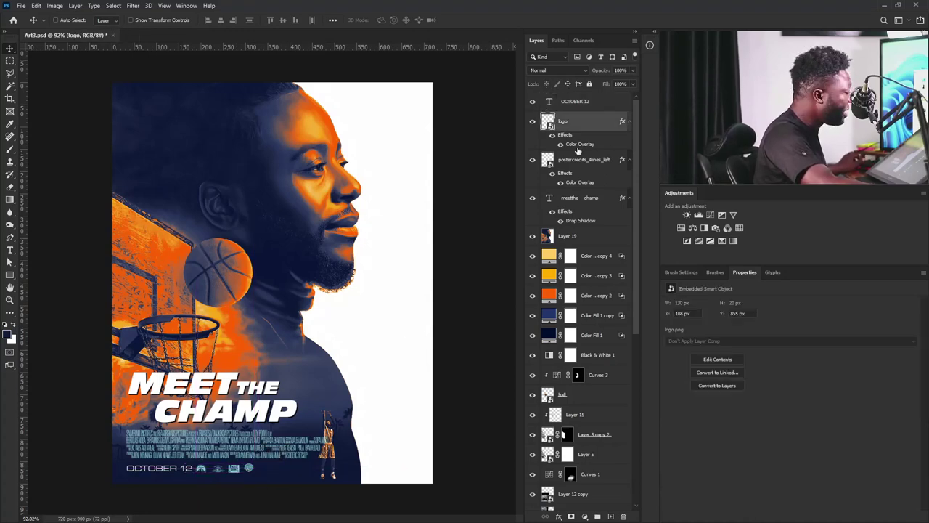
{"action": "key", "text": "alt+shift+bracketright"}
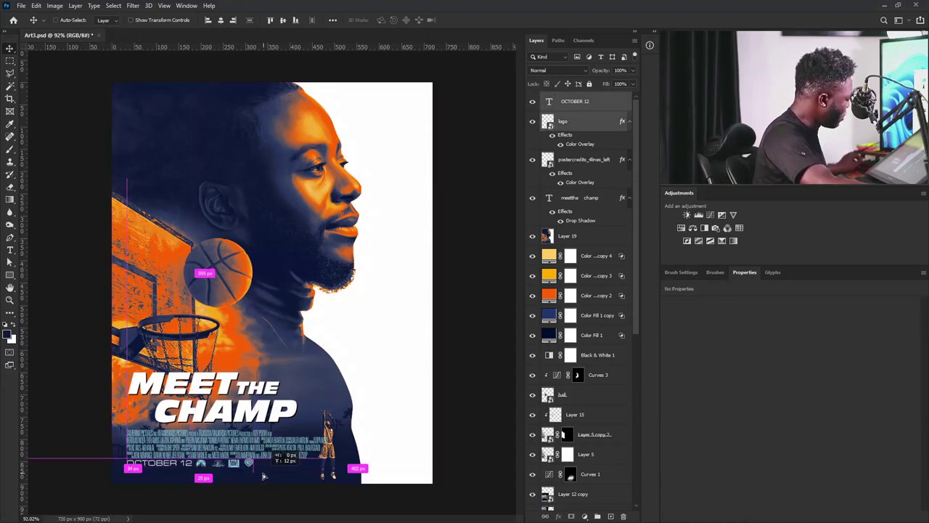
{"action": "key", "text": "Up"}
{"action": "key", "text": "Up"}
{"action": "key", "text": "Up"}
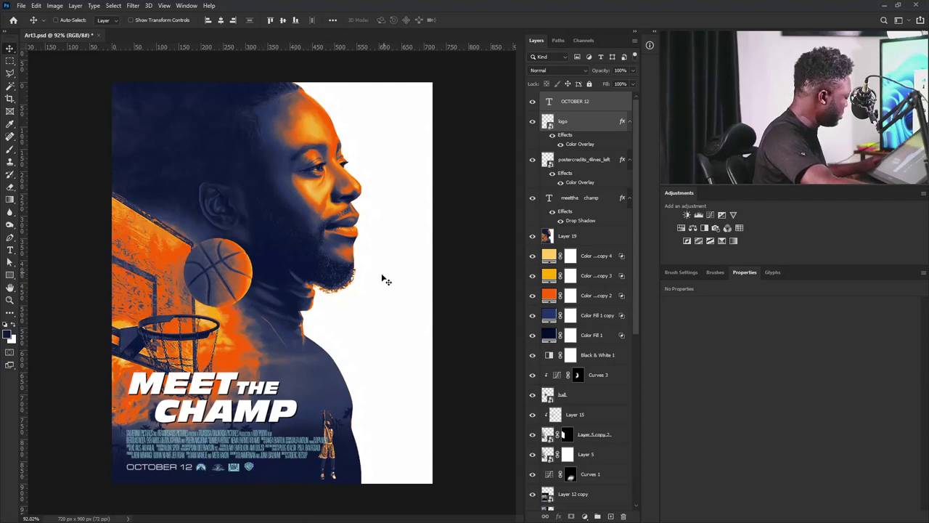
Scale the studio logo row down to about 116 px wide and nudge it into line with the OCTOBER 12 text
{"action": "key", "text": "alt+bracketleft"}
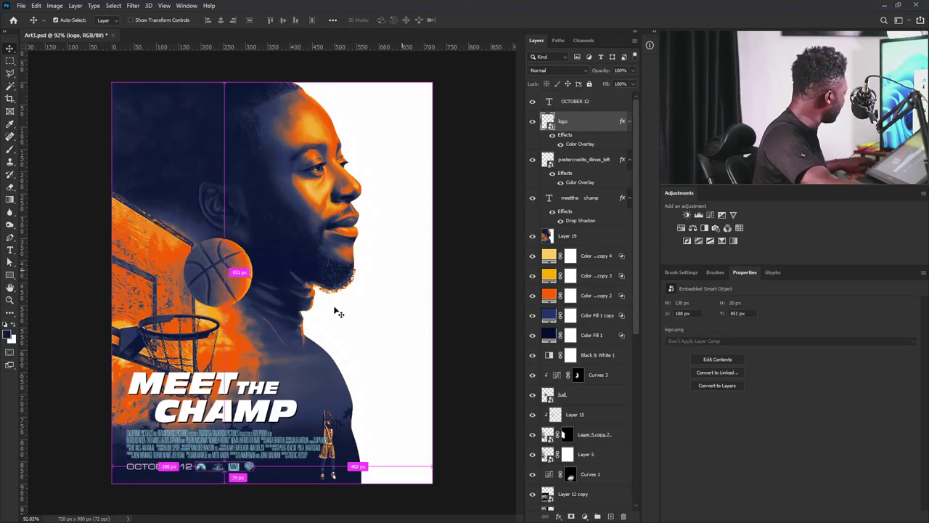
{"action": "key", "text": "ctrl+t"}
{"action": "left_click_drag", "start_coordinate": [255, 471], "coordinate": [252, 472]}
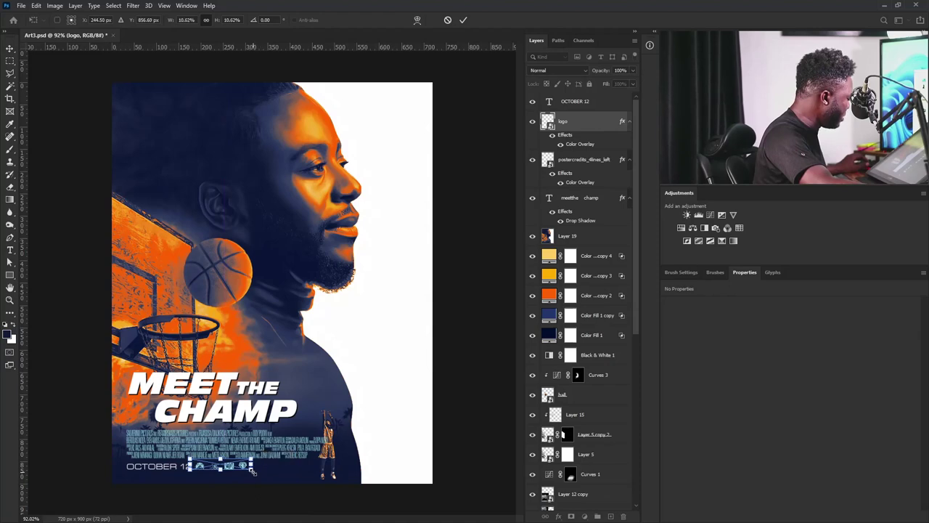
{"action": "key", "text": "Return"}
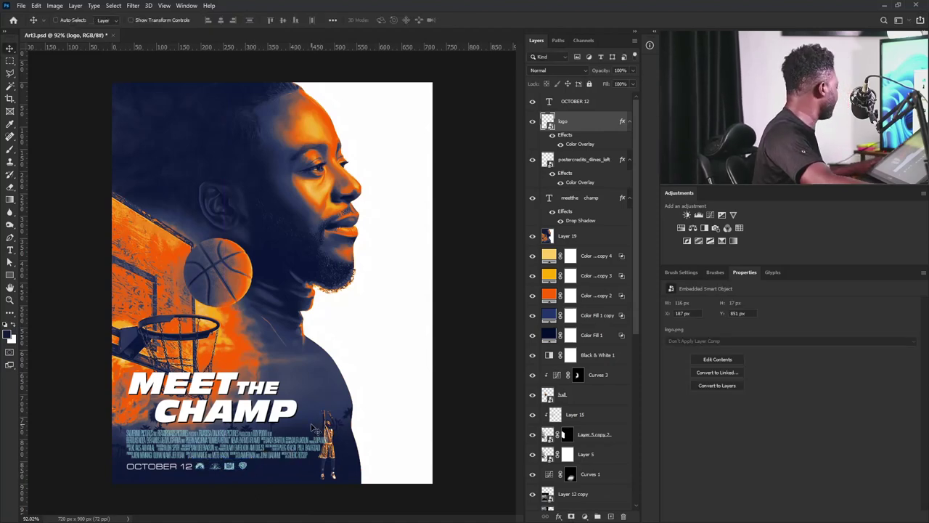
{"action": "key", "text": "Right"}
{"action": "key", "text": "Down"}
{"action": "key", "text": "Down"}
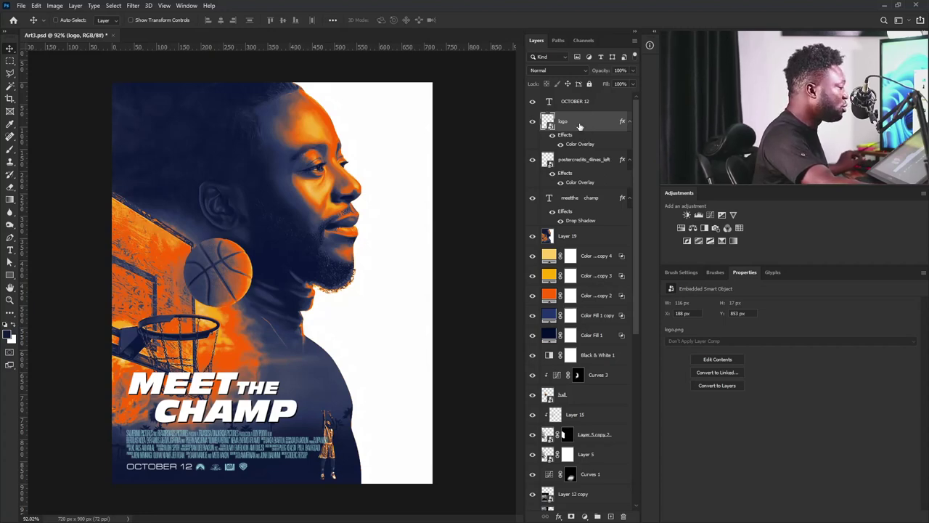
Skew the OCTOBER 12 text, logo row and credits block horizontally together so they slant right like the italic title
{"action": "left_click", "coordinate": [593, 102], "text": "ctrl"}
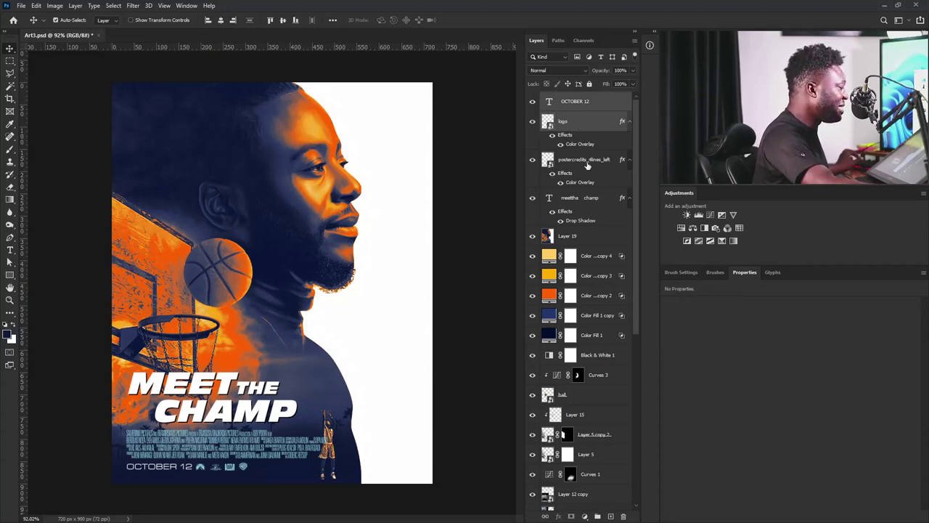
{"action": "left_click", "coordinate": [588, 166], "text": "ctrl"}
{"action": "key", "text": "ctrl+t"}
{"action": "right_click", "coordinate": [222, 437]}
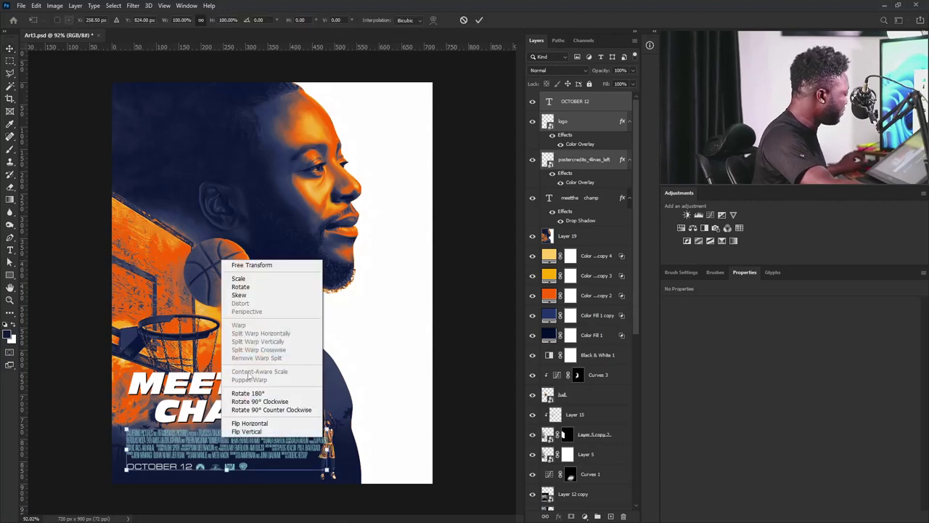
{"action": "left_click", "coordinate": [239, 295]}
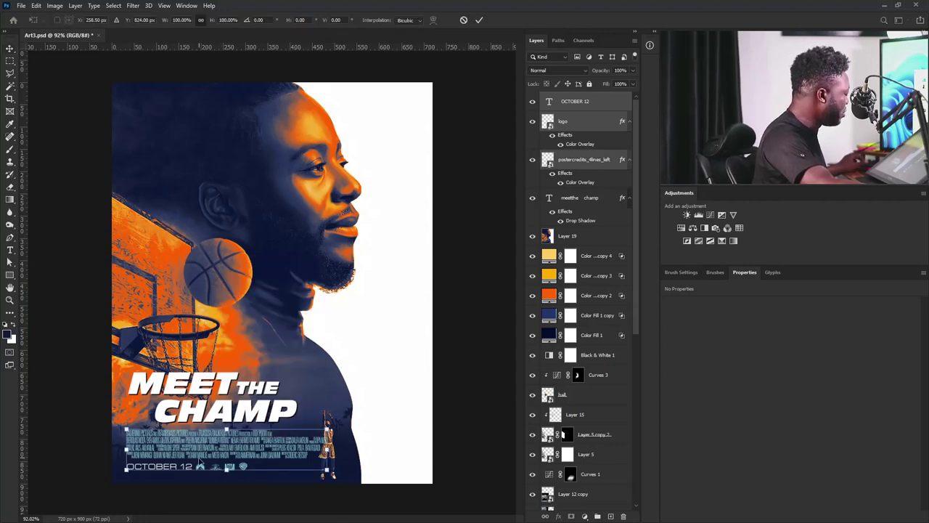
{"action": "left_click_drag", "start_coordinate": [226, 429], "coordinate": [235, 434]}
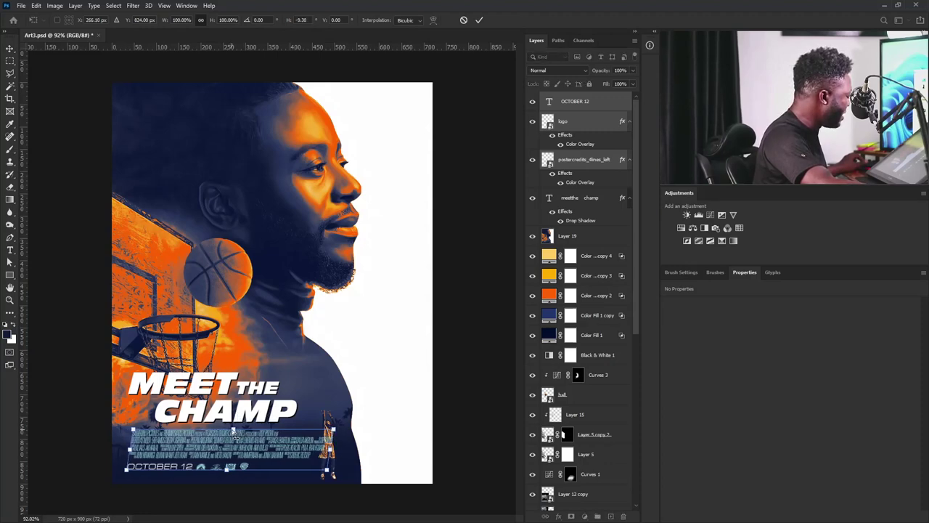
{"action": "key", "text": "Return"}
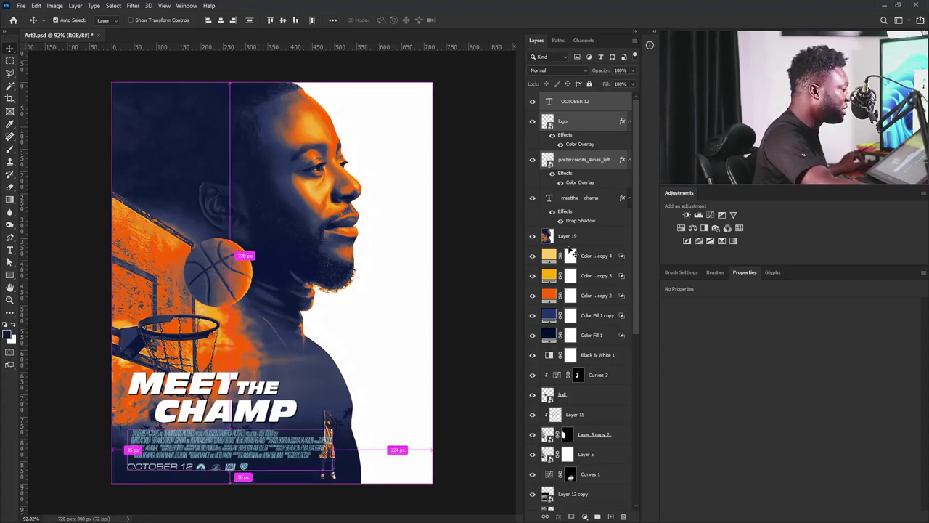
Skew the title, credits, logos and date vertically together so their lines rise to the right at about 13°
{"action": "left_click", "coordinate": [588, 201], "text": "ctrl"}
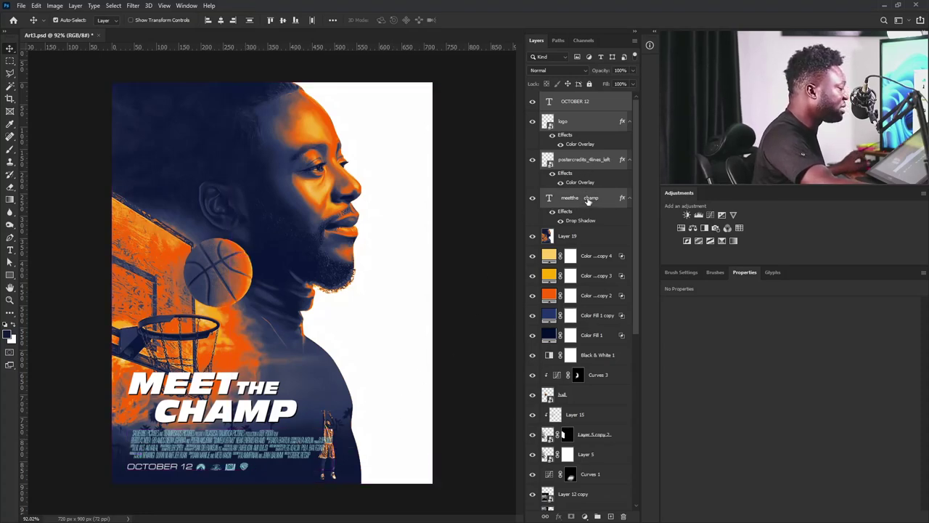
{"action": "key", "text": "ctrl+t"}
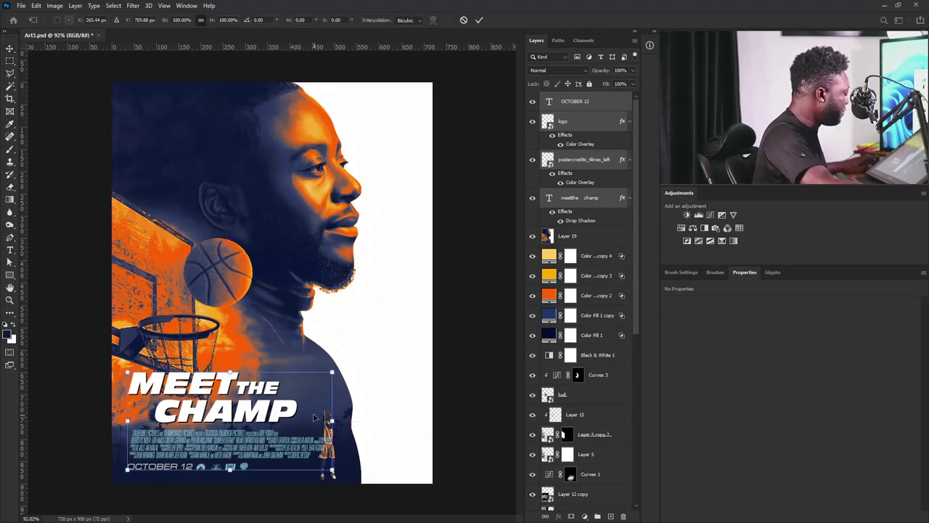
{"action": "right_click", "coordinate": [310, 412]}
{"action": "left_click", "coordinate": [328, 262]}
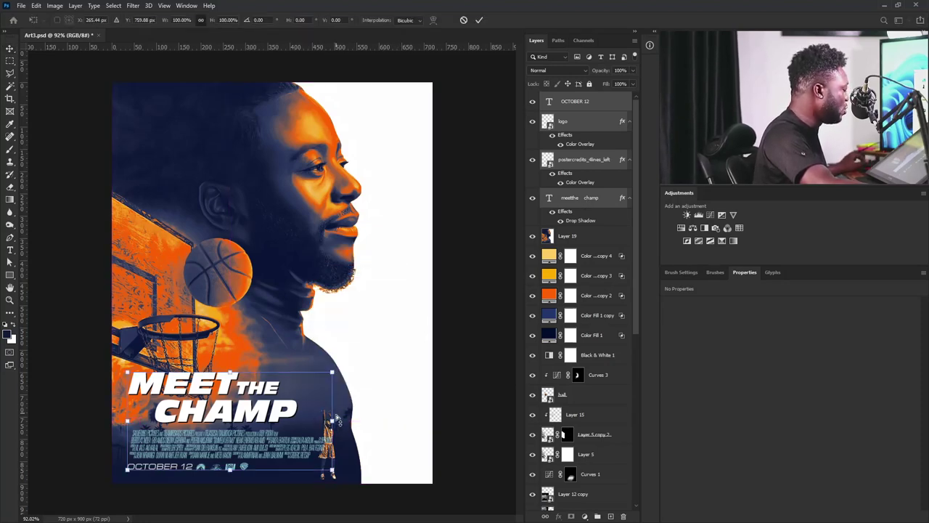
{"action": "left_click_drag", "start_coordinate": [337, 422], "coordinate": [330, 378]}
{"action": "key", "text": "Return"}
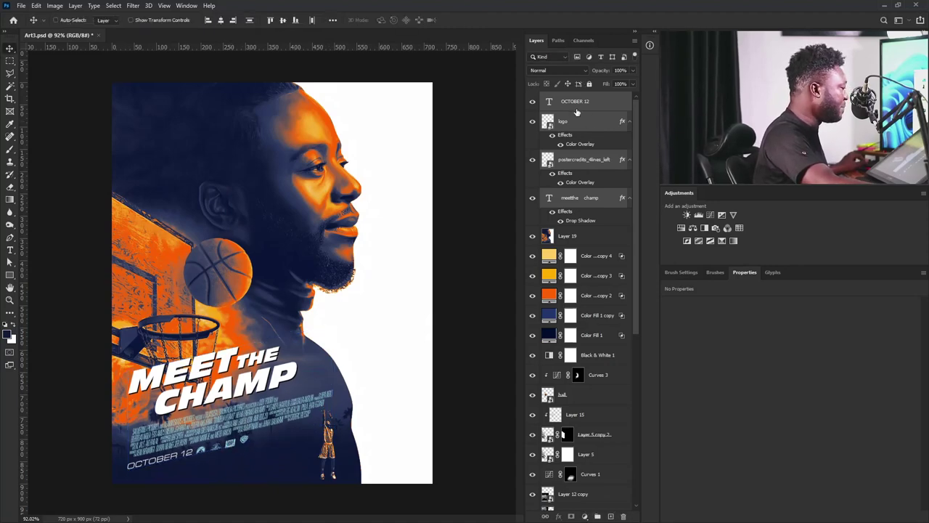
Duplicate the OCTOBER 12 text layer and move the copy to the upper-left area of the poster
{"action": "left_click", "coordinate": [606, 159]}
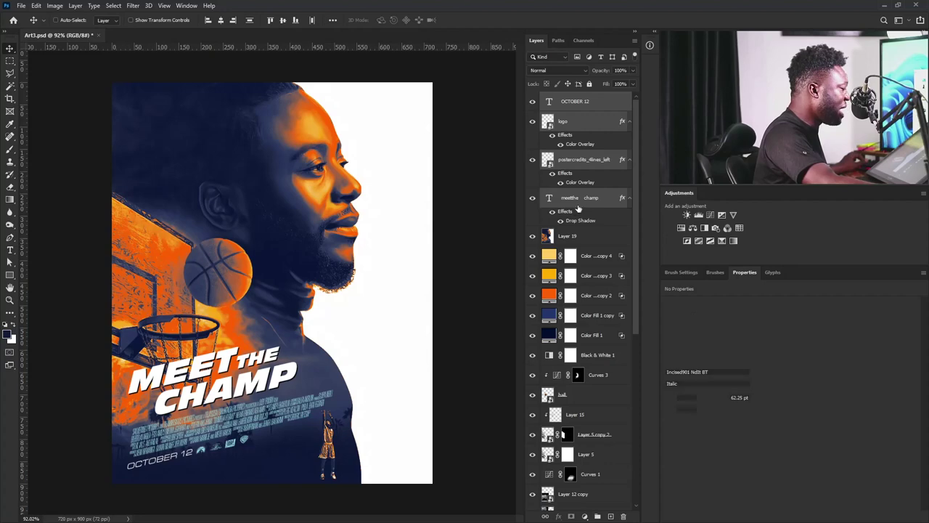
{"action": "left_click", "coordinate": [583, 121]}
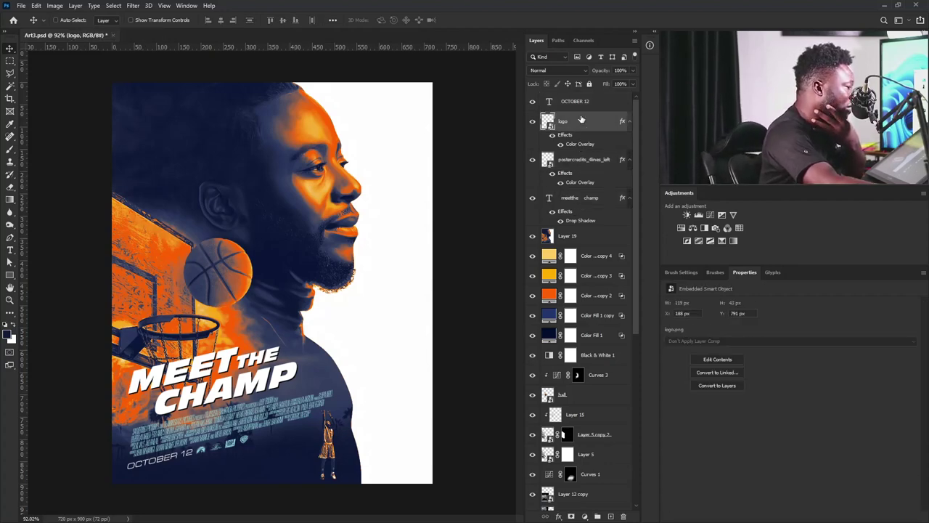
{"action": "left_click", "coordinate": [591, 102]}
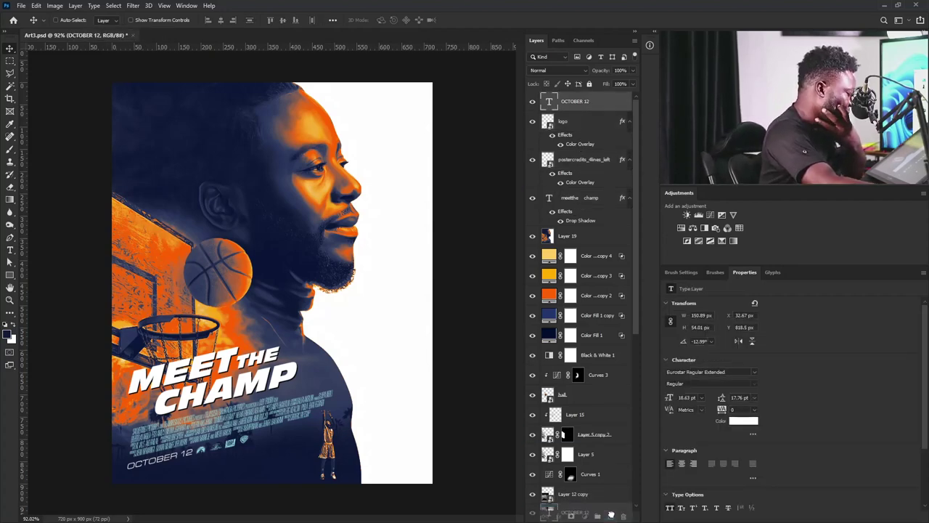
{"action": "left_click_drag", "start_coordinate": [612, 515], "coordinate": [612, 516]}
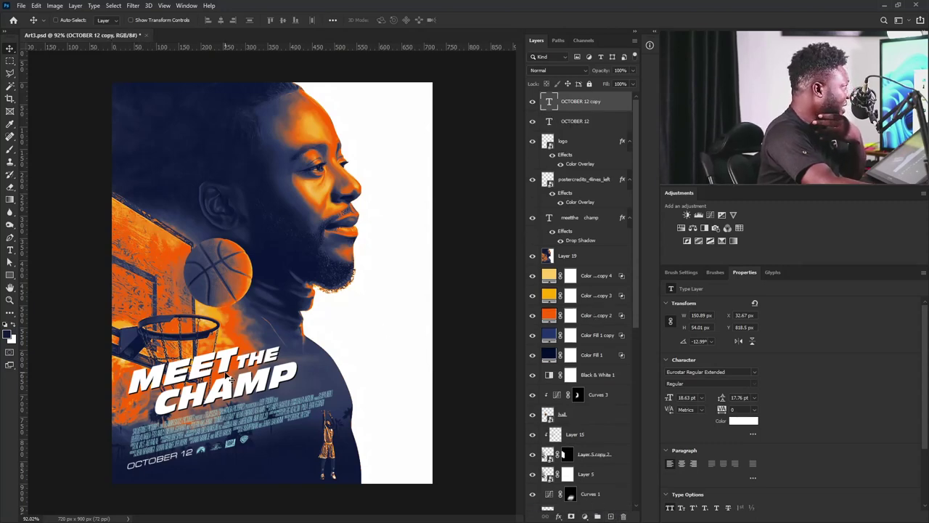
{"action": "left_click_drag", "start_coordinate": [183, 463], "coordinate": [192, 110]}
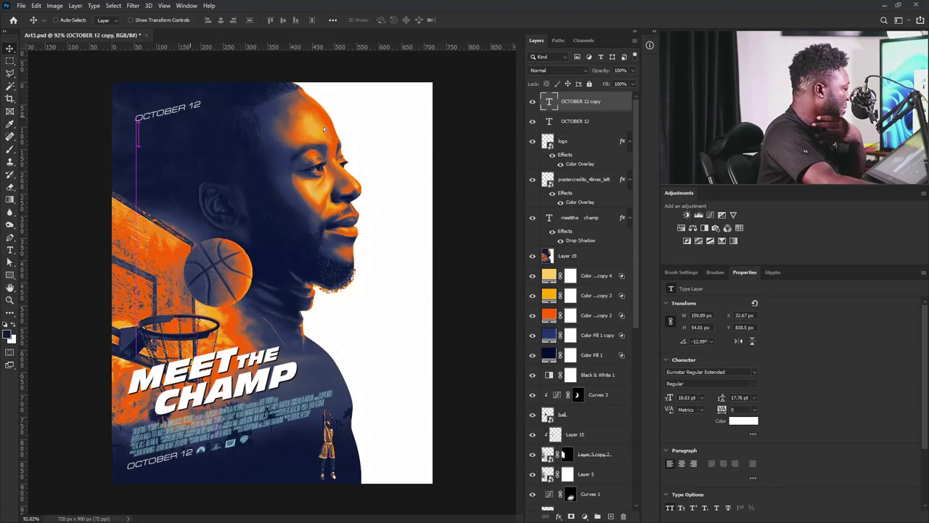
Replace the copied text with IT'S NOT OVER / TILL IT'S OVER on two lines, set 23 pt leading and shift it slightly down
{"action": "double_click", "coordinate": [548, 102]}
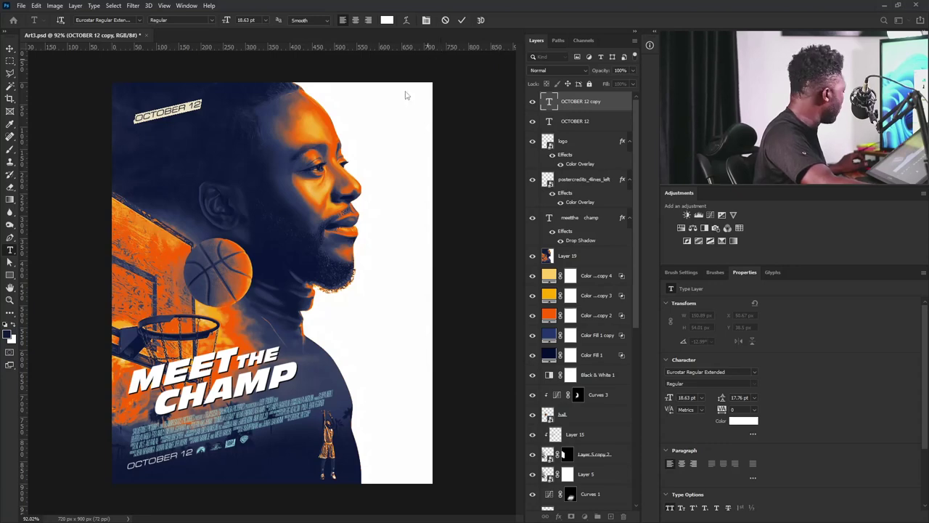
{"action": "type", "text": "IT'S NOT OVER TILL IT'S OVER"}
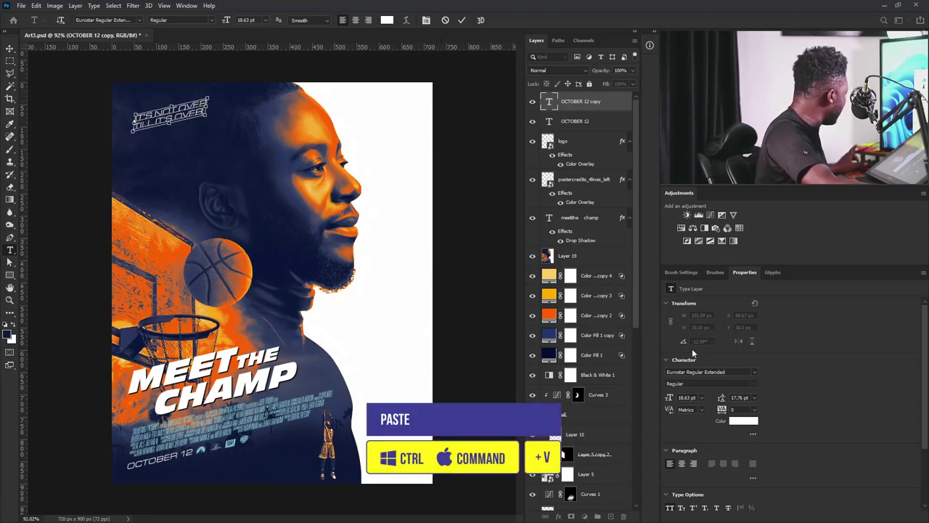
{"action": "key", "text": "ctrl+a"}
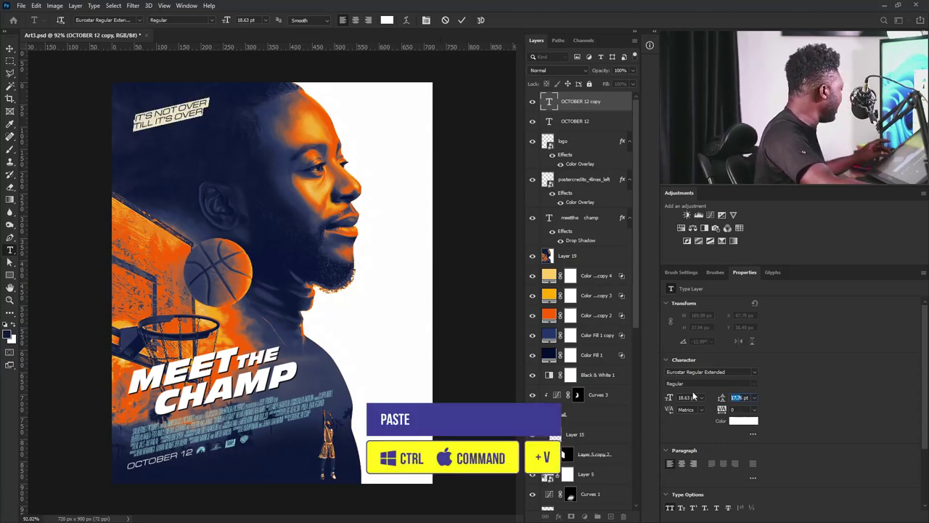
{"action": "type", "text": "22"}
{"action": "key", "text": "Return"}
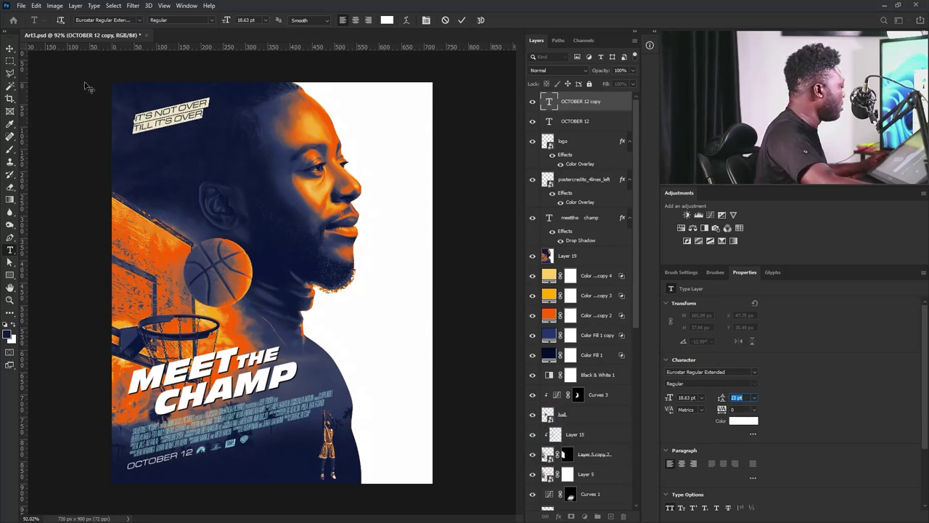
{"action": "left_click", "coordinate": [10, 48]}
{"action": "left_click_drag", "start_coordinate": [212, 167], "coordinate": [213, 184]}
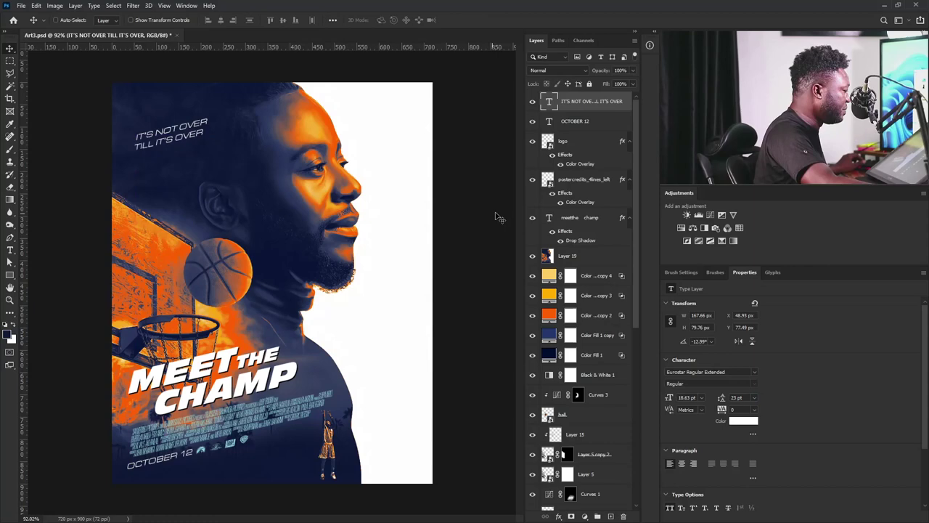
Copy the logo row's Color Overlay colour 8dd2dc and apply it as the IT'S NOT OVER TILL IT'S OVER text colour
{"action": "left_click", "coordinate": [574, 121]}
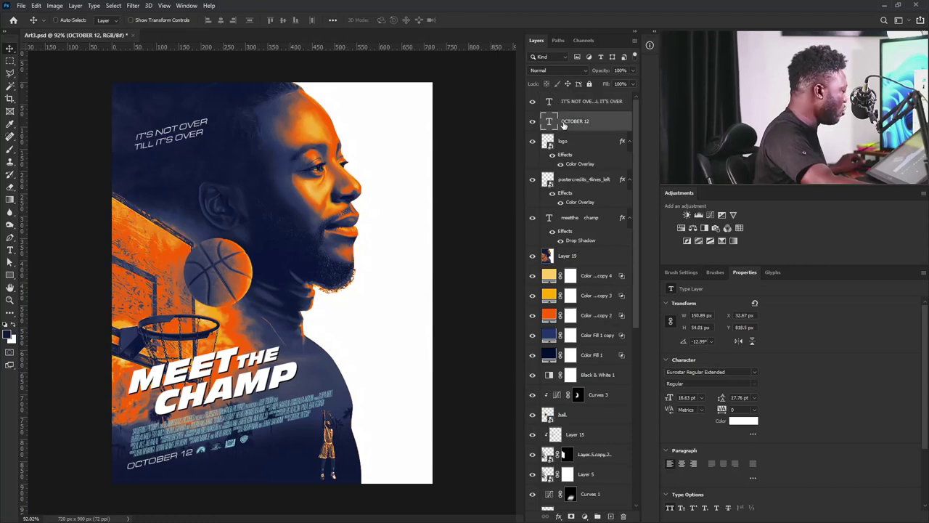
{"action": "left_click", "coordinate": [578, 166]}
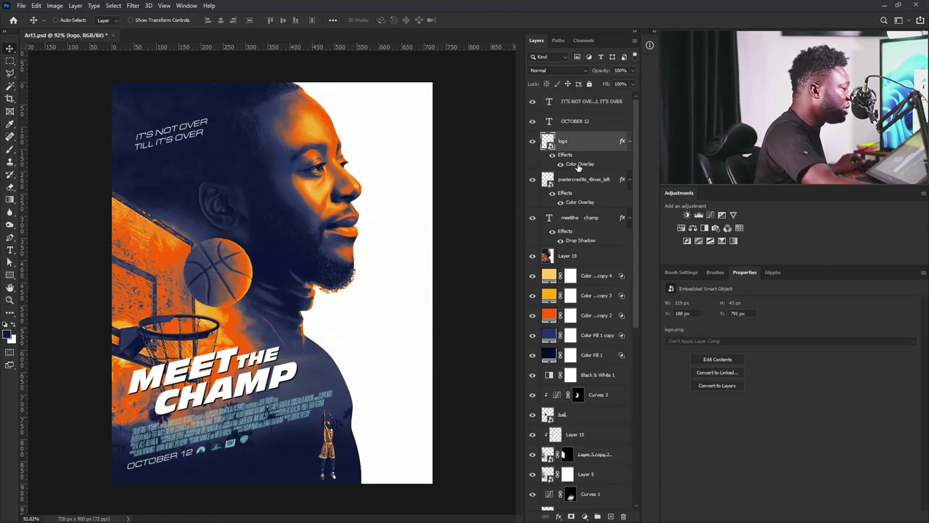
{"action": "double_click", "coordinate": [578, 164]}
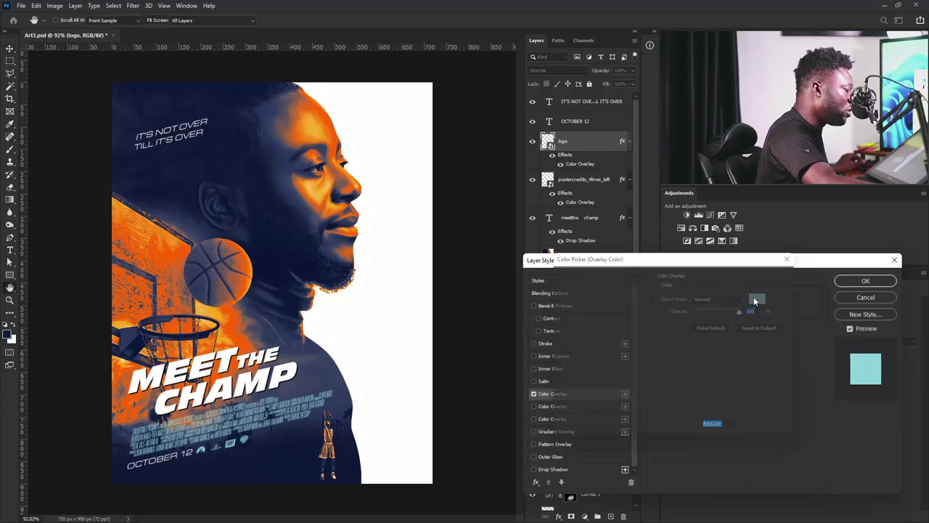
{"action": "left_click", "coordinate": [755, 301]}
{"action": "key", "text": "ctrl+c"}
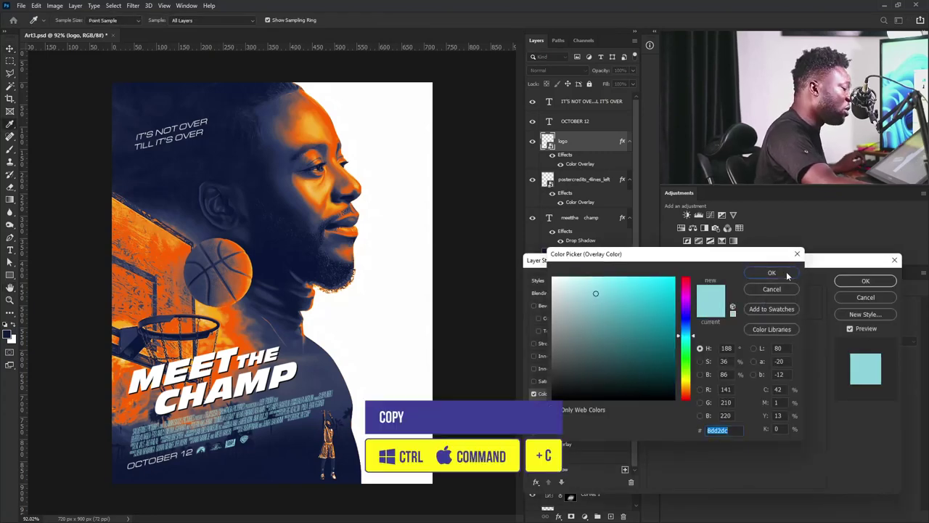
{"action": "left_click", "coordinate": [772, 272]}
{"action": "left_click", "coordinate": [864, 280]}
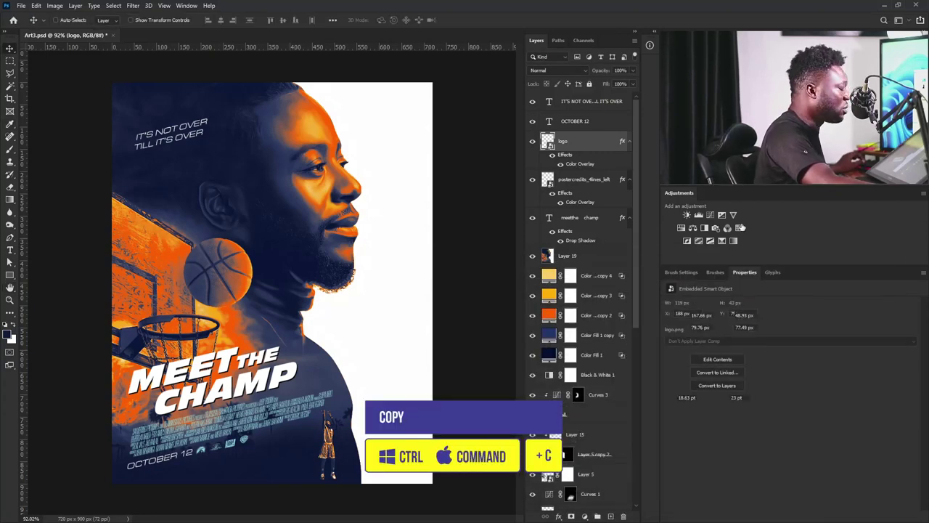
{"action": "left_click", "coordinate": [594, 103]}
{"action": "left_click", "coordinate": [739, 421]}
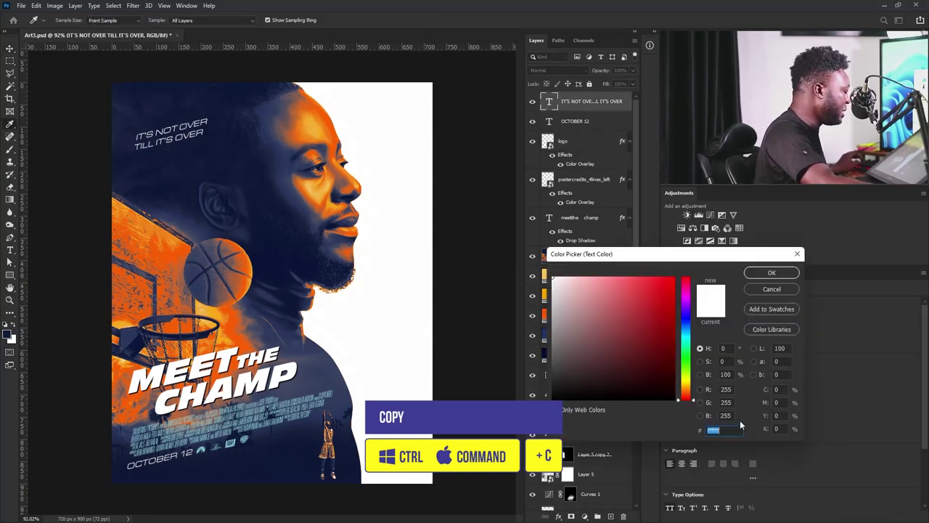
{"action": "key", "text": "ctrl+v"}
{"action": "left_click", "coordinate": [761, 276]}
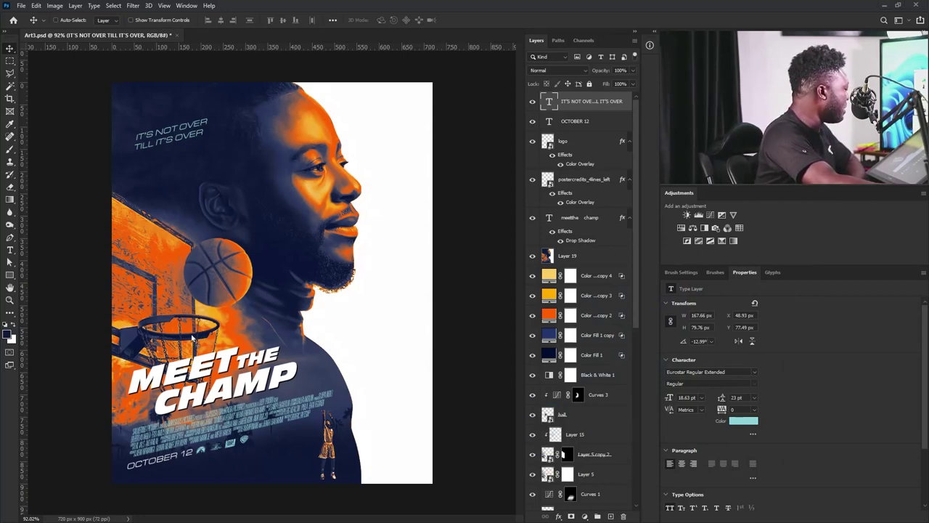
Bring the smoke image into the poster as the top layer and place it over the upper-left corner
{"action": "key", "text": "ctrl+v"}
{"action": "left_click_drag", "start_coordinate": [250, 268], "coordinate": [131, 131]}
{"action": "key", "text": "Return"}
Blend the smoke layer in Screen mode and lower its opacity to 10%
{"action": "left_click", "coordinate": [633, 70]}
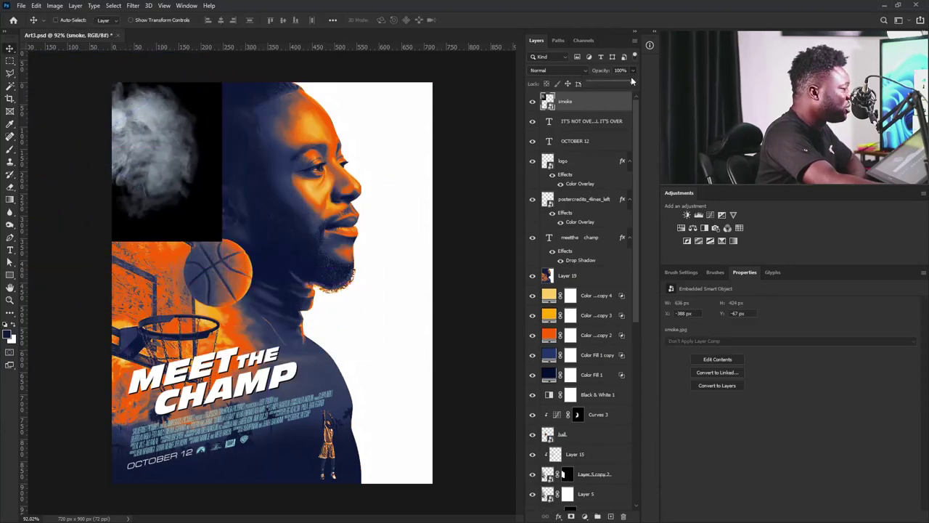
{"action": "left_click", "coordinate": [580, 69]}
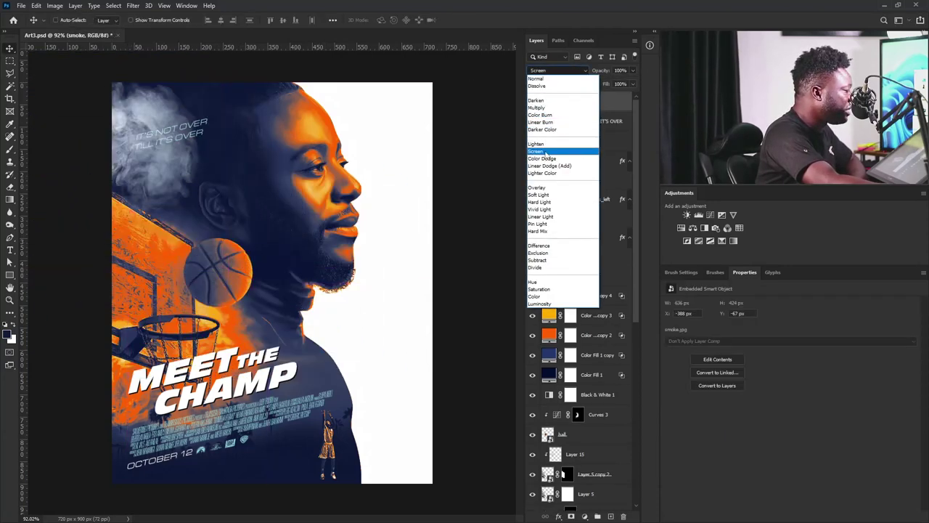
{"action": "left_click", "coordinate": [573, 143]}
{"action": "left_click", "coordinate": [632, 70]}
{"action": "left_click_drag", "start_coordinate": [634, 82], "coordinate": [593, 83]}
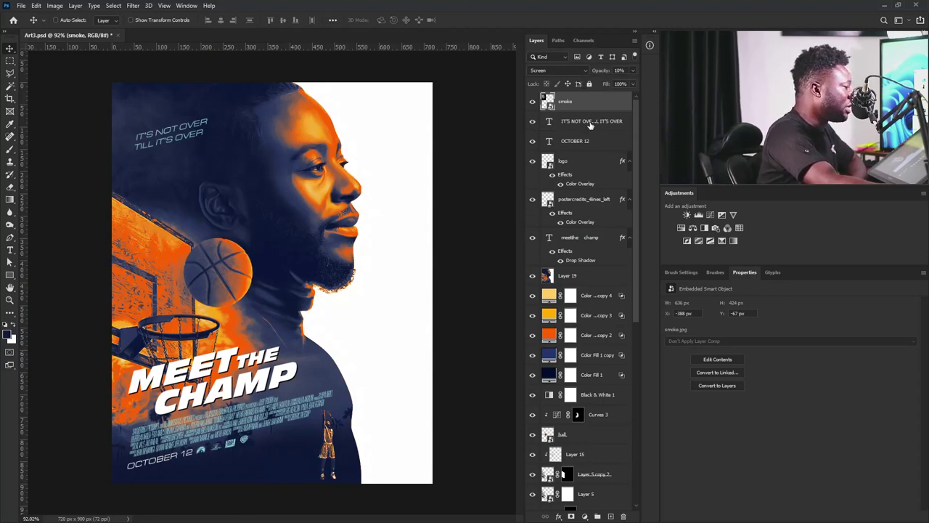
Add a Hue/Saturation adjustment layer above the IT'S NOT OVER TILL IT'S OVER text and raise Saturation to +11
{"action": "left_click", "coordinate": [549, 121]}
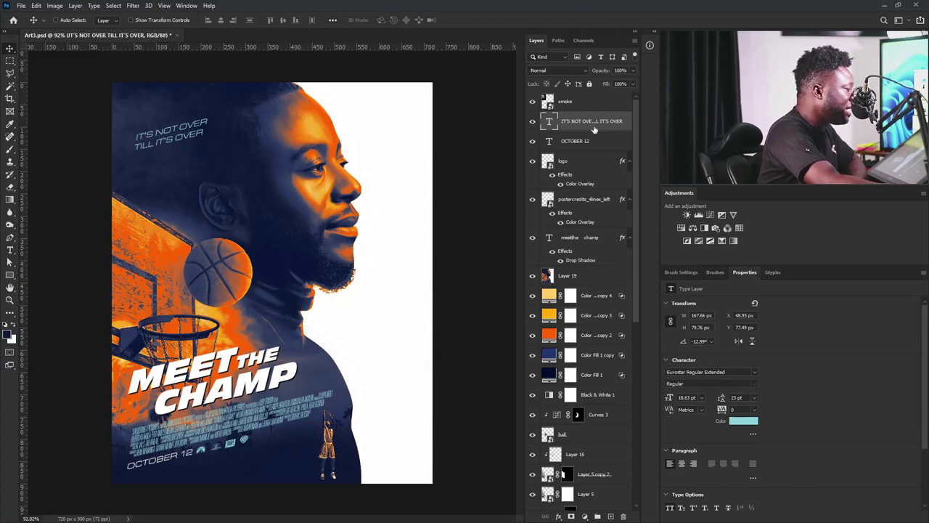
{"action": "left_click", "coordinate": [682, 230]}
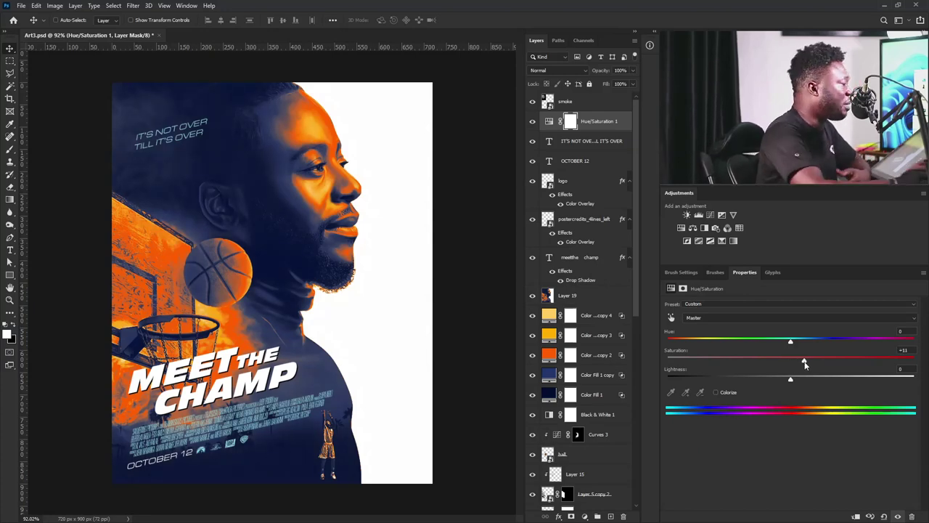
Create a layer named NOISE above the smoke layer in Soft Light mode, filled with 50% gray
{"action": "left_click", "coordinate": [591, 104]}
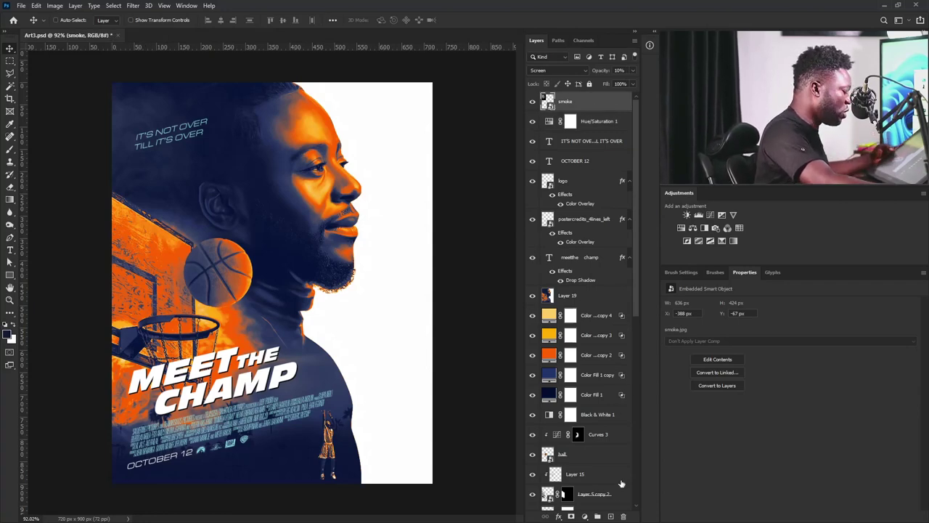
{"action": "left_click", "coordinate": [611, 517], "text": "alt"}
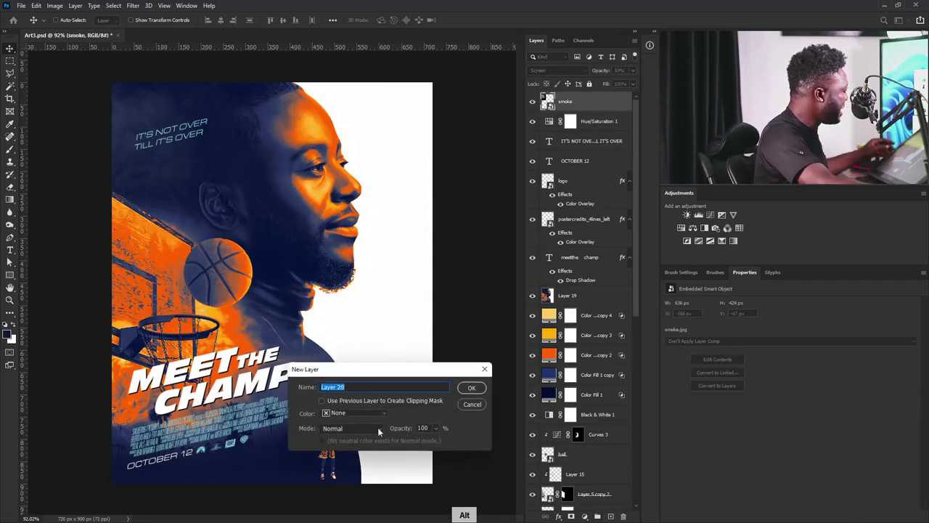
{"action": "type", "text": "NOI"}
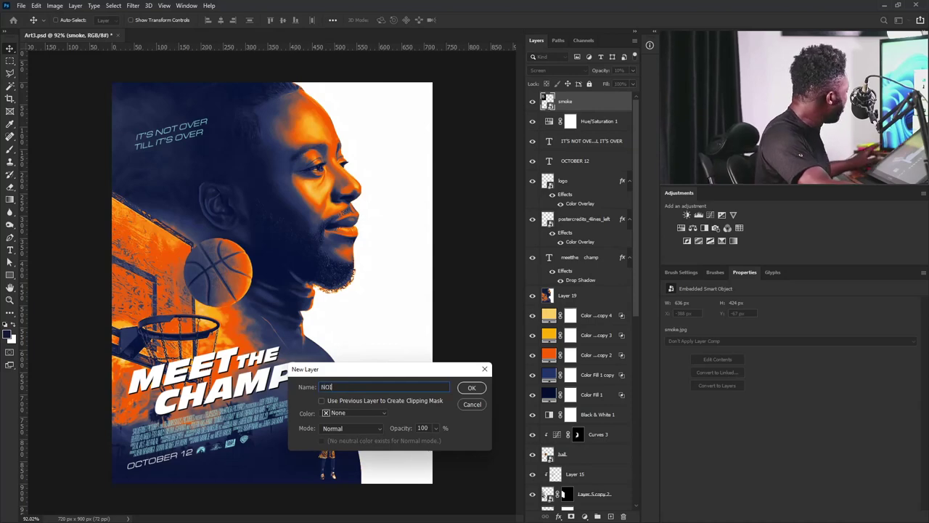
{"action": "type", "text": "SE"}
{"action": "left_click", "coordinate": [347, 428]}
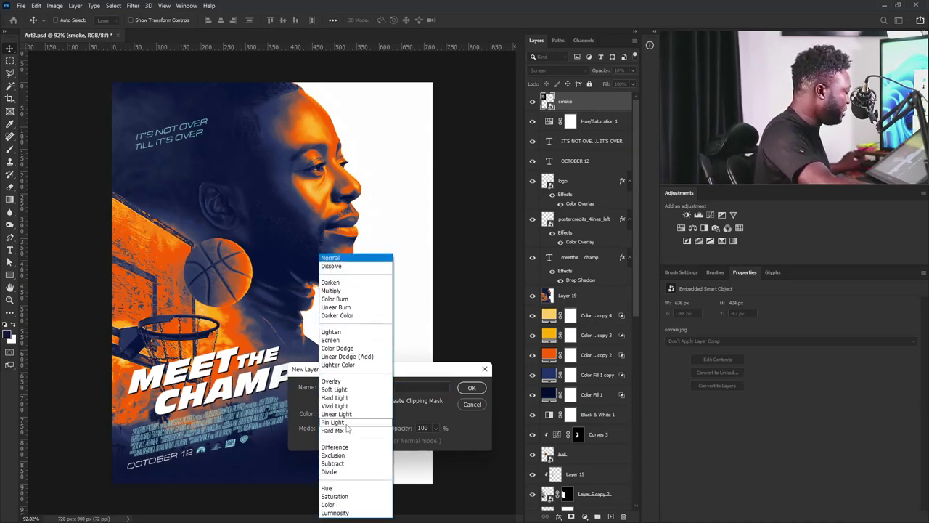
{"action": "left_click", "coordinate": [335, 389]}
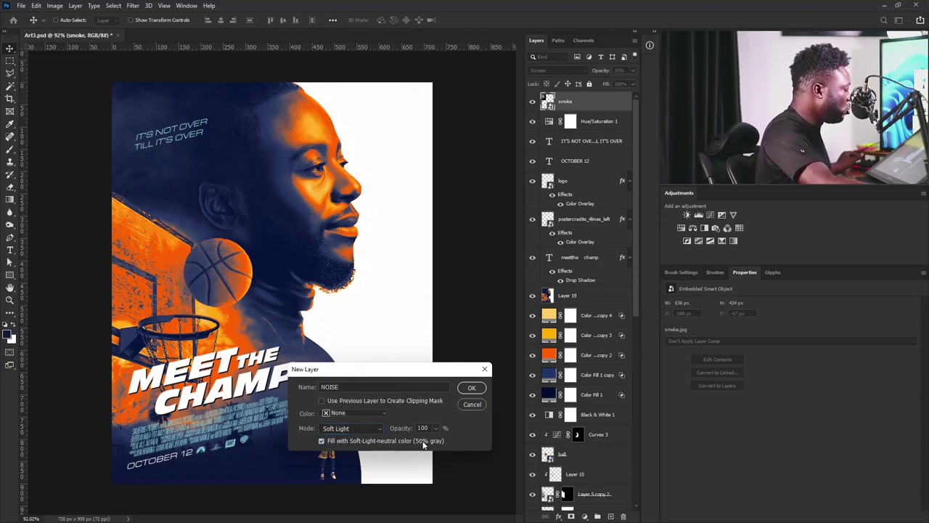
{"action": "left_click", "coordinate": [472, 389]}
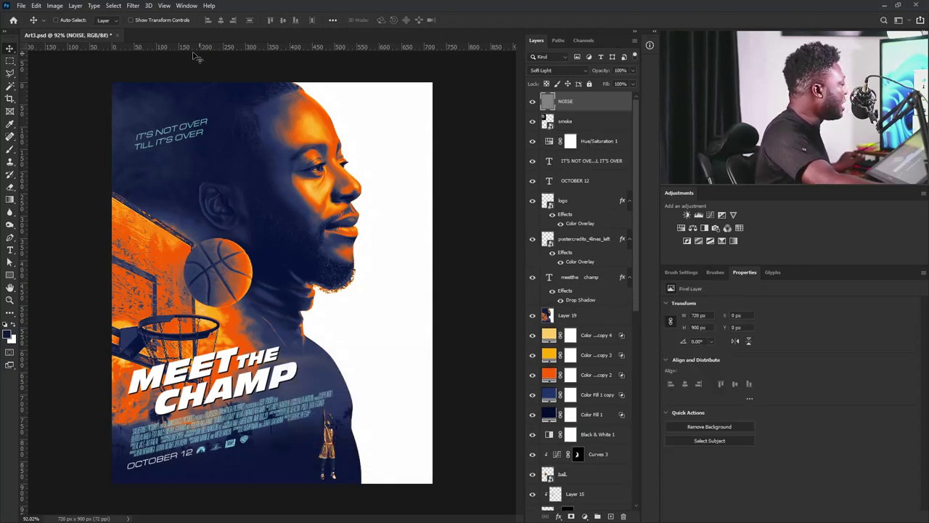
Add 15.84% uniform monochromatic noise to the NOISE layer and reduce the layer's opacity to 77%
{"action": "left_click", "coordinate": [131, 6]}
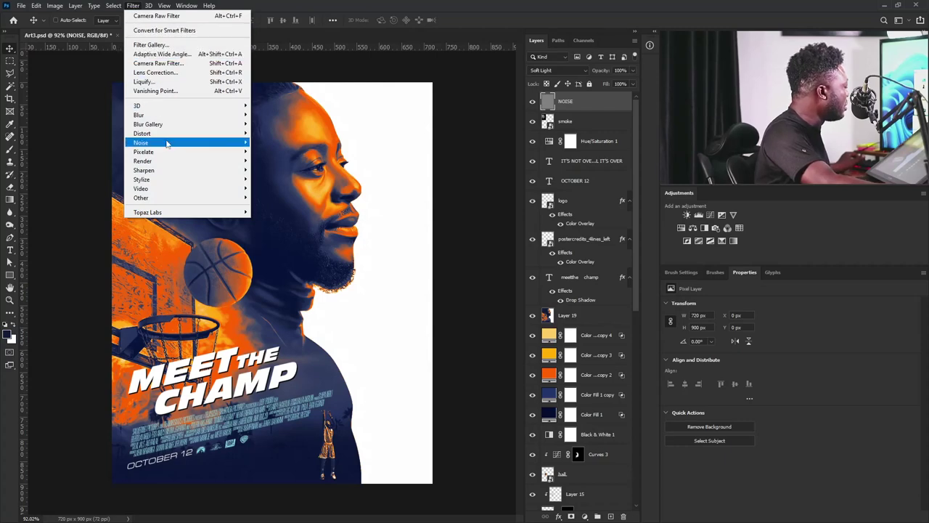
{"action": "mouse_move", "coordinate": [218, 142]}
{"action": "left_click", "coordinate": [269, 143]}
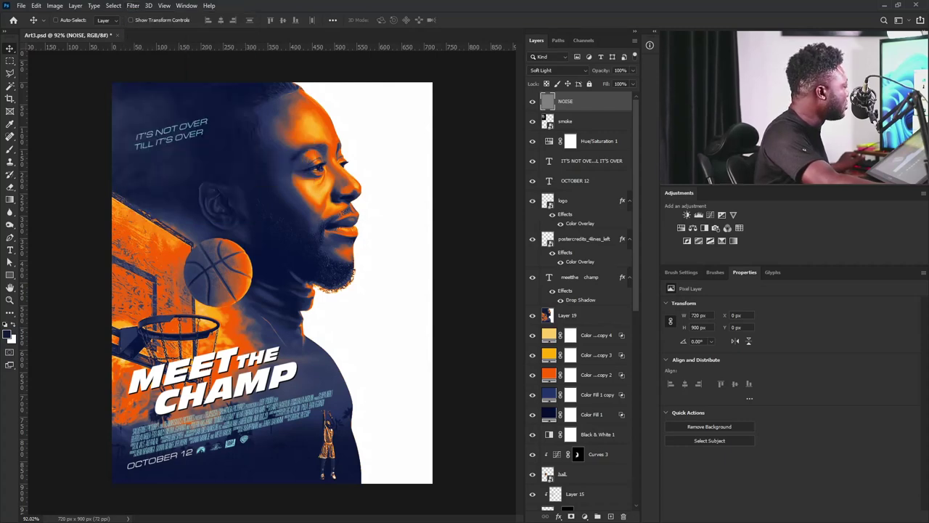
{"action": "left_click", "coordinate": [133, 5]}
{"action": "mouse_move", "coordinate": [185, 142]}
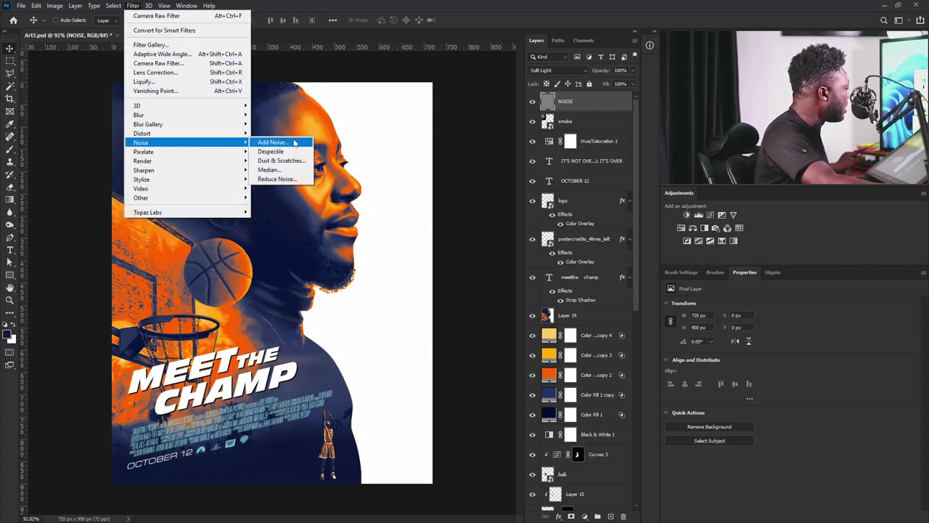
{"action": "left_click", "coordinate": [290, 142]}
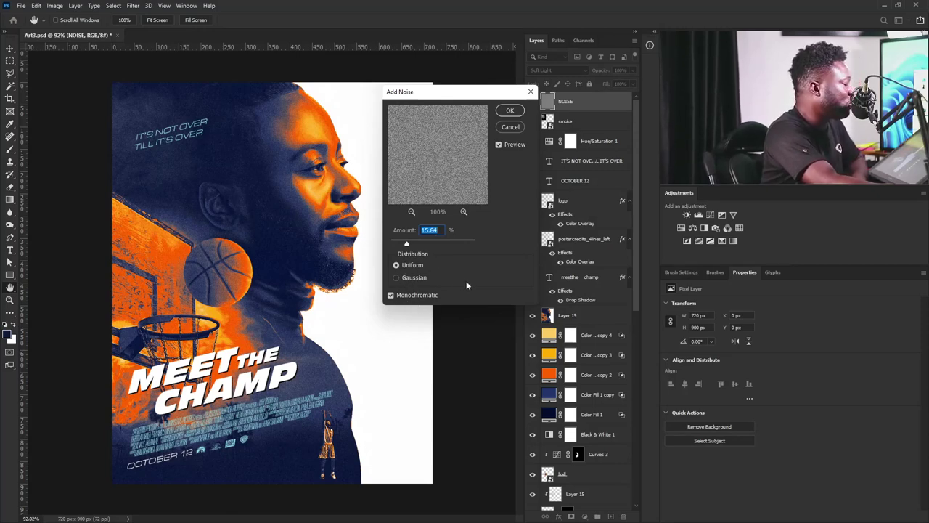
{"action": "left_click", "coordinate": [510, 112]}
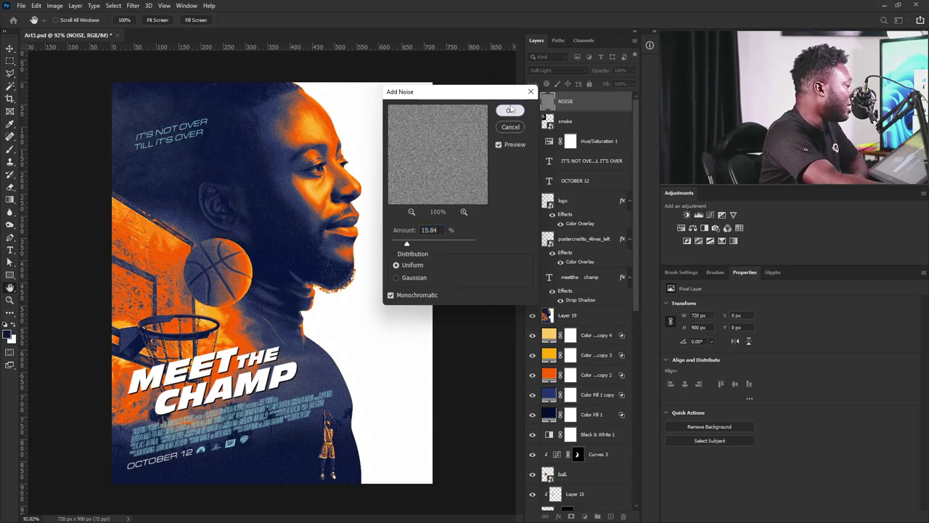
{"action": "left_click", "coordinate": [632, 71]}
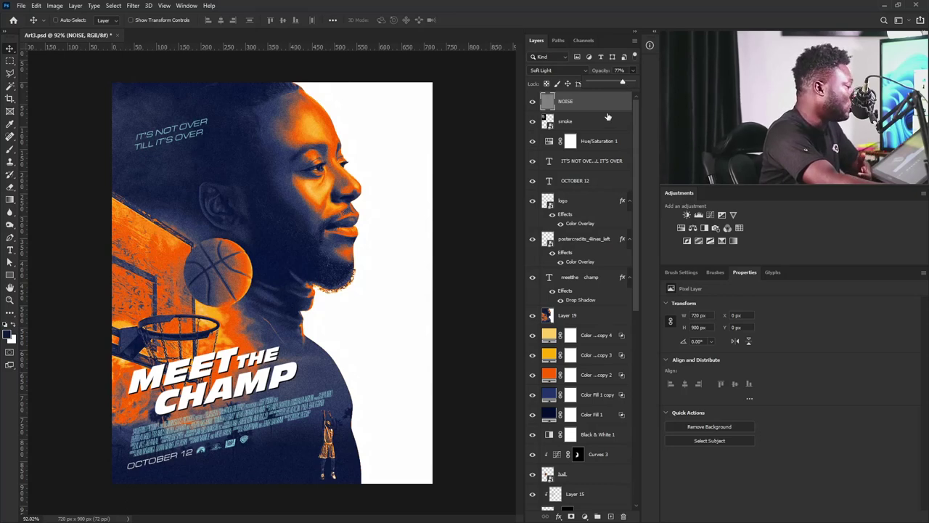
Add an empty layer above Layer 19 and set up a soft round brush with 0% hardness at 125 px
{"action": "left_click", "coordinate": [573, 314]}
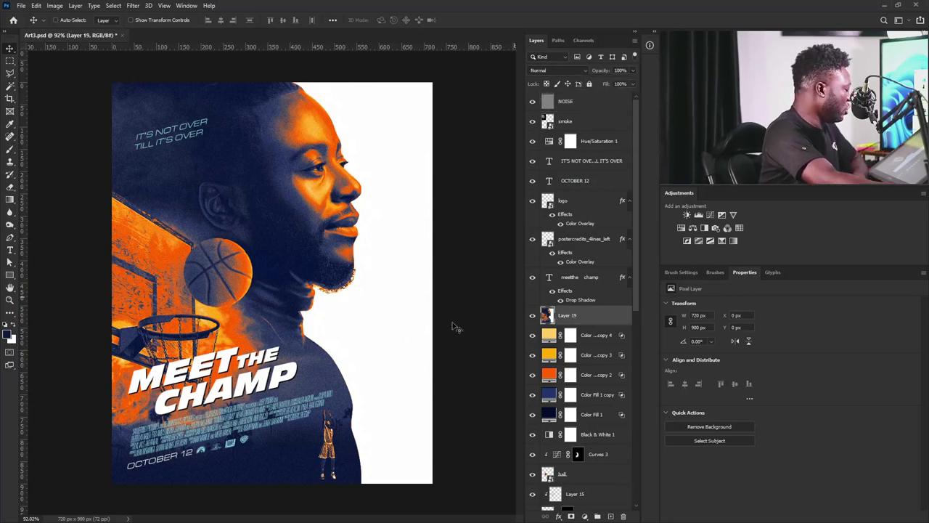
{"action": "left_click", "coordinate": [611, 516]}
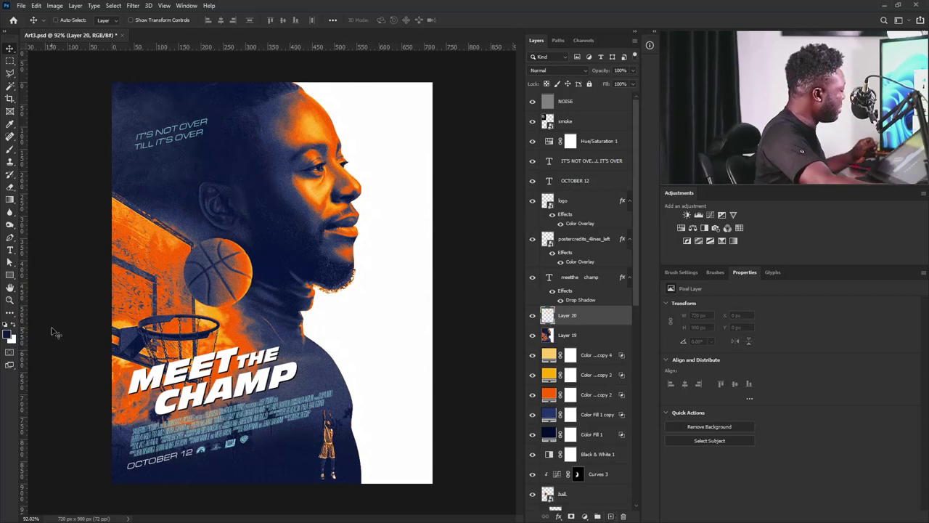
{"action": "left_click", "coordinate": [11, 150]}
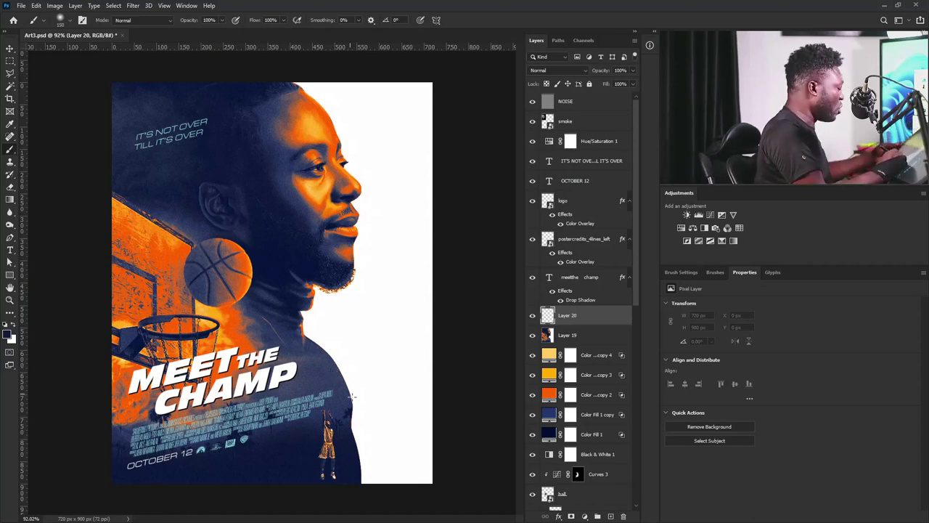
{"action": "left_click", "coordinate": [683, 272]}
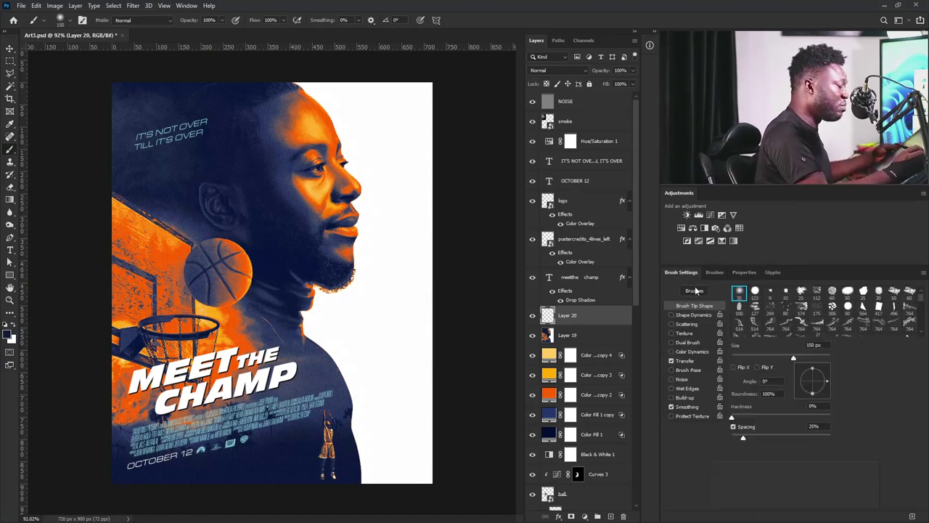
{"action": "left_click", "coordinate": [739, 292]}
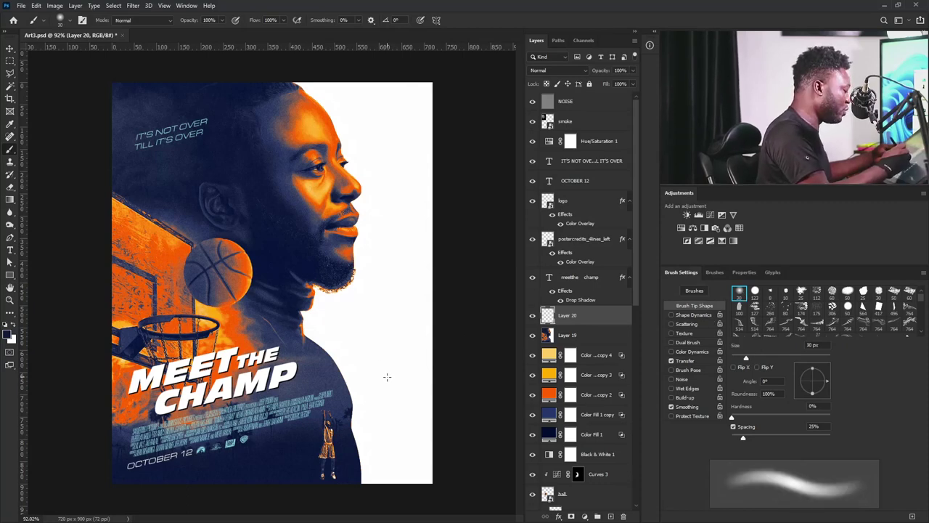
{"action": "key", "text": "bracketright"}
{"action": "key", "text": "bracketright"}
{"action": "key", "text": "bracketright"}
{"action": "key", "text": "bracketright"}
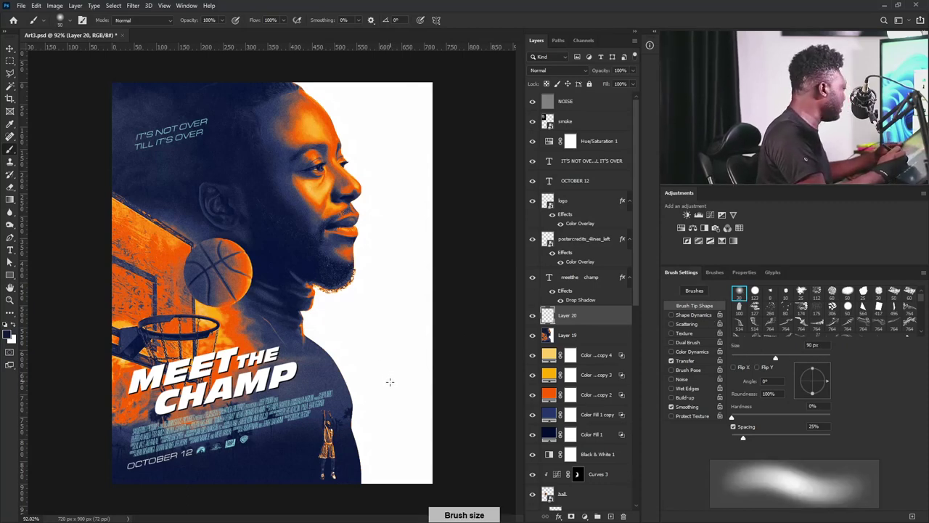
{"action": "key", "text": "bracketright"}
{"action": "key", "text": "bracketright"}
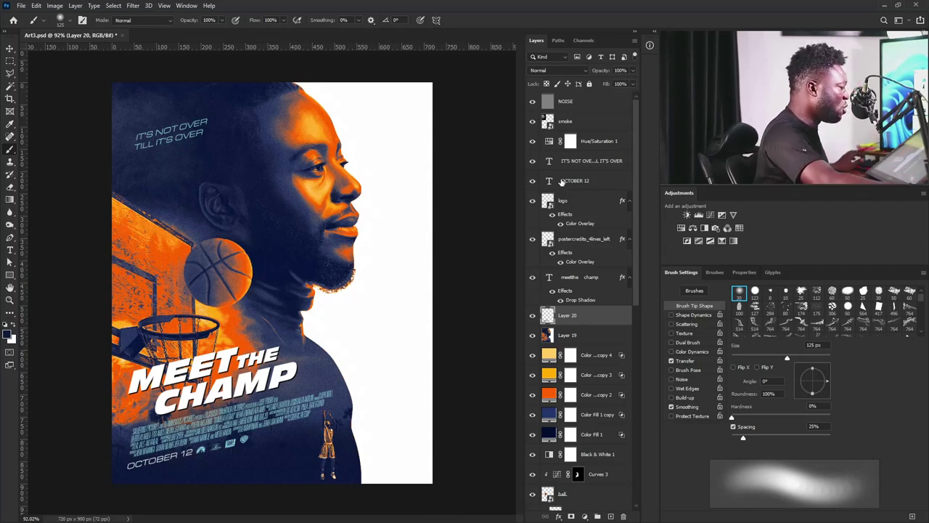
Adjust the IT'S NOT OVER TILL IT'S OVER tagline in the poster's upper-left area with Free Transform
{"action": "left_click", "coordinate": [599, 166]}
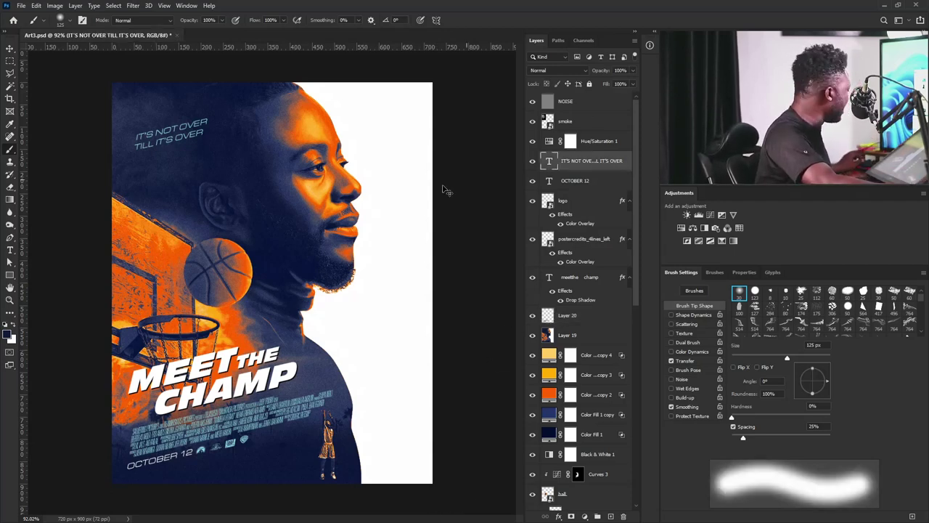
{"action": "key", "text": "ctrl+t"}
{"action": "left_click_drag", "start_coordinate": [209, 151], "coordinate": [174, 129]}
{"action": "key", "text": "Return"}
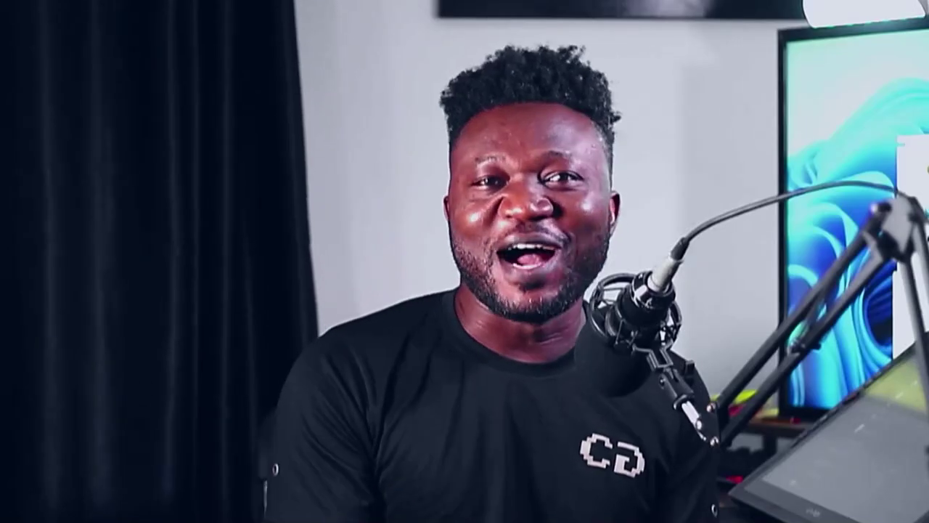